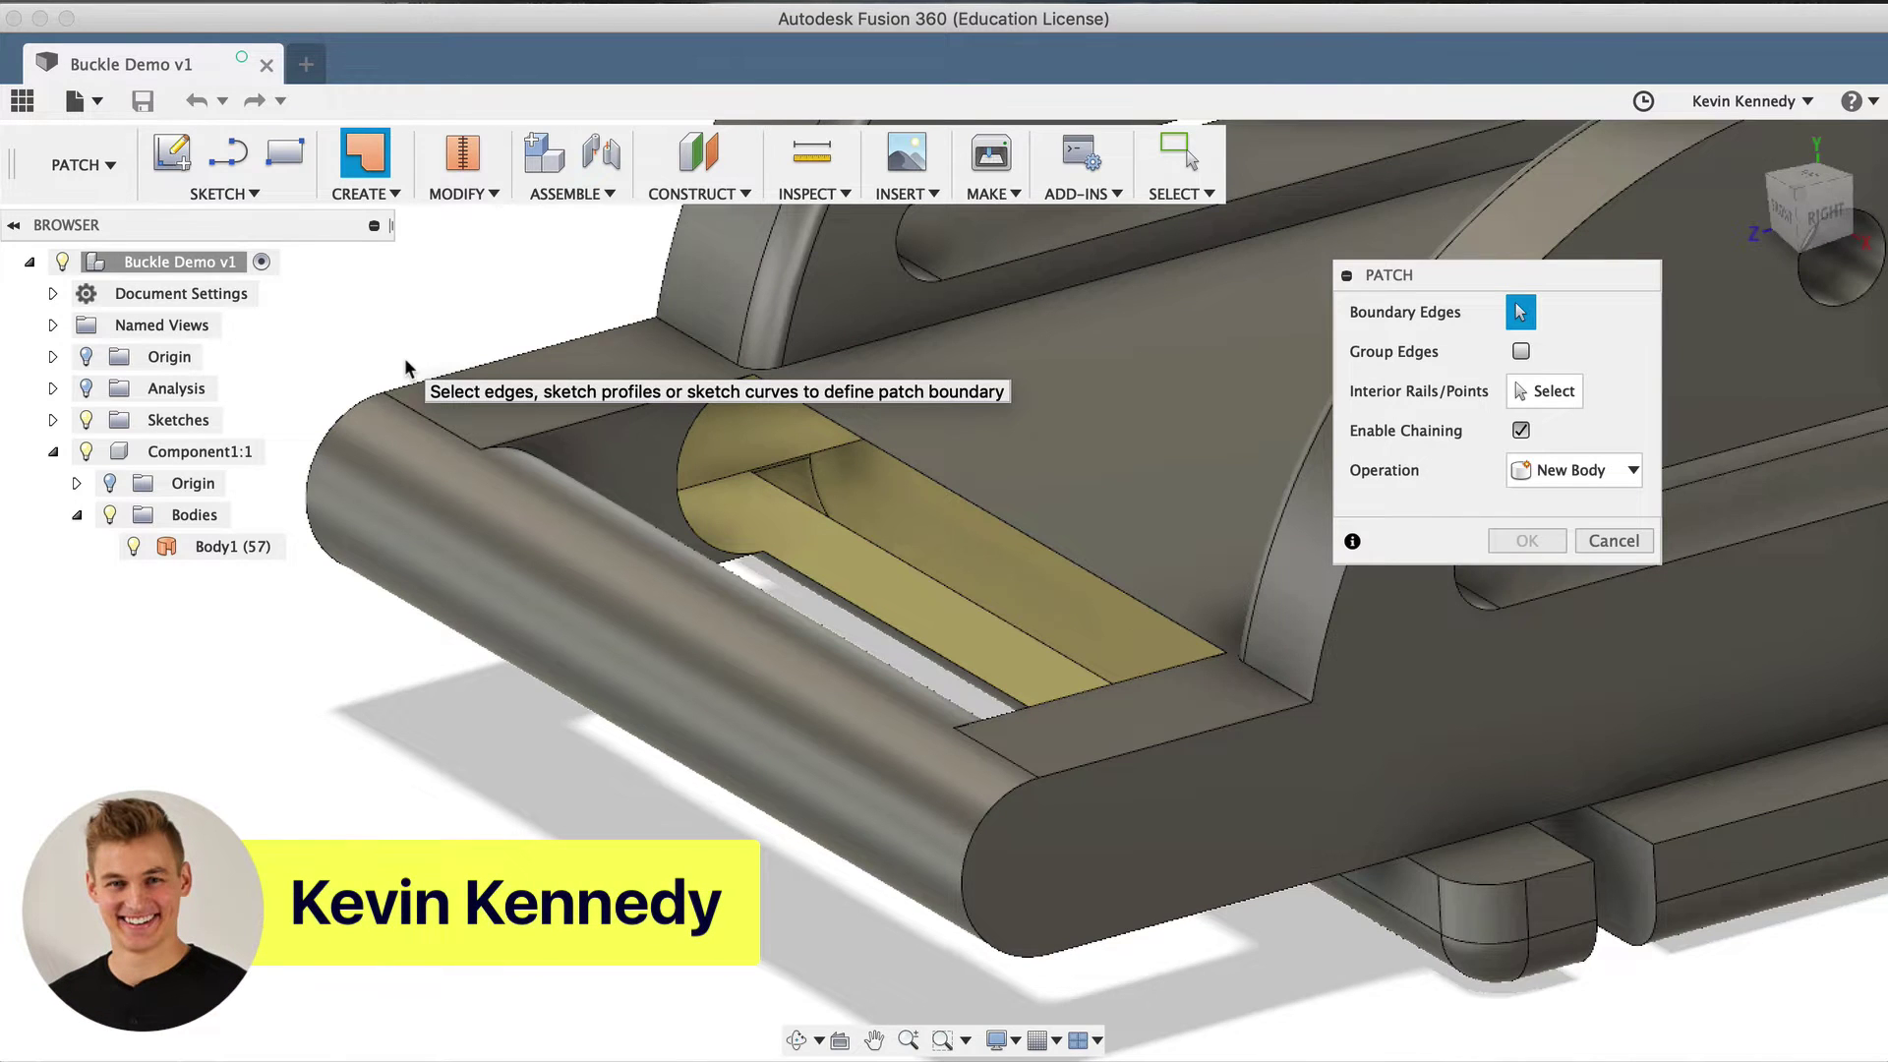
# - Leave the buckle Patch preview for a new blank Untitled design in the Model workspace
pyautogui.click(859, 444)
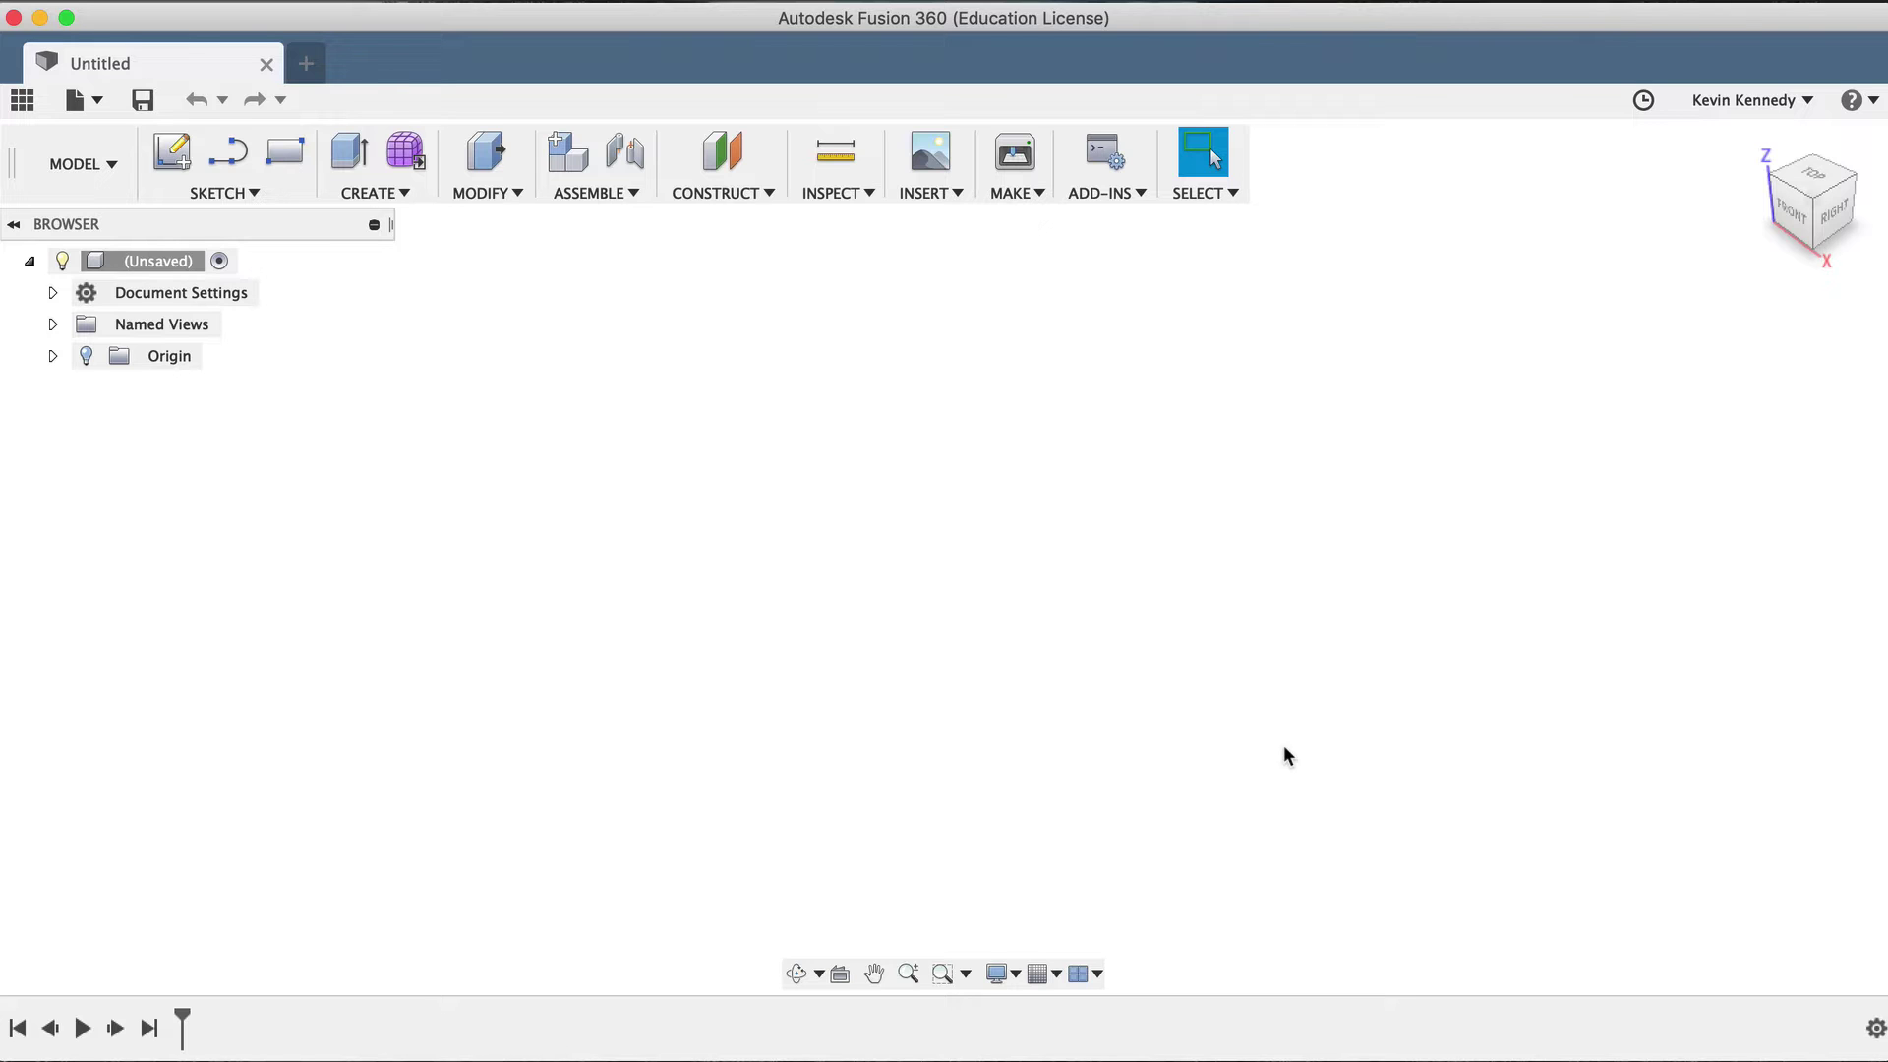
pyautogui.click(81, 163)
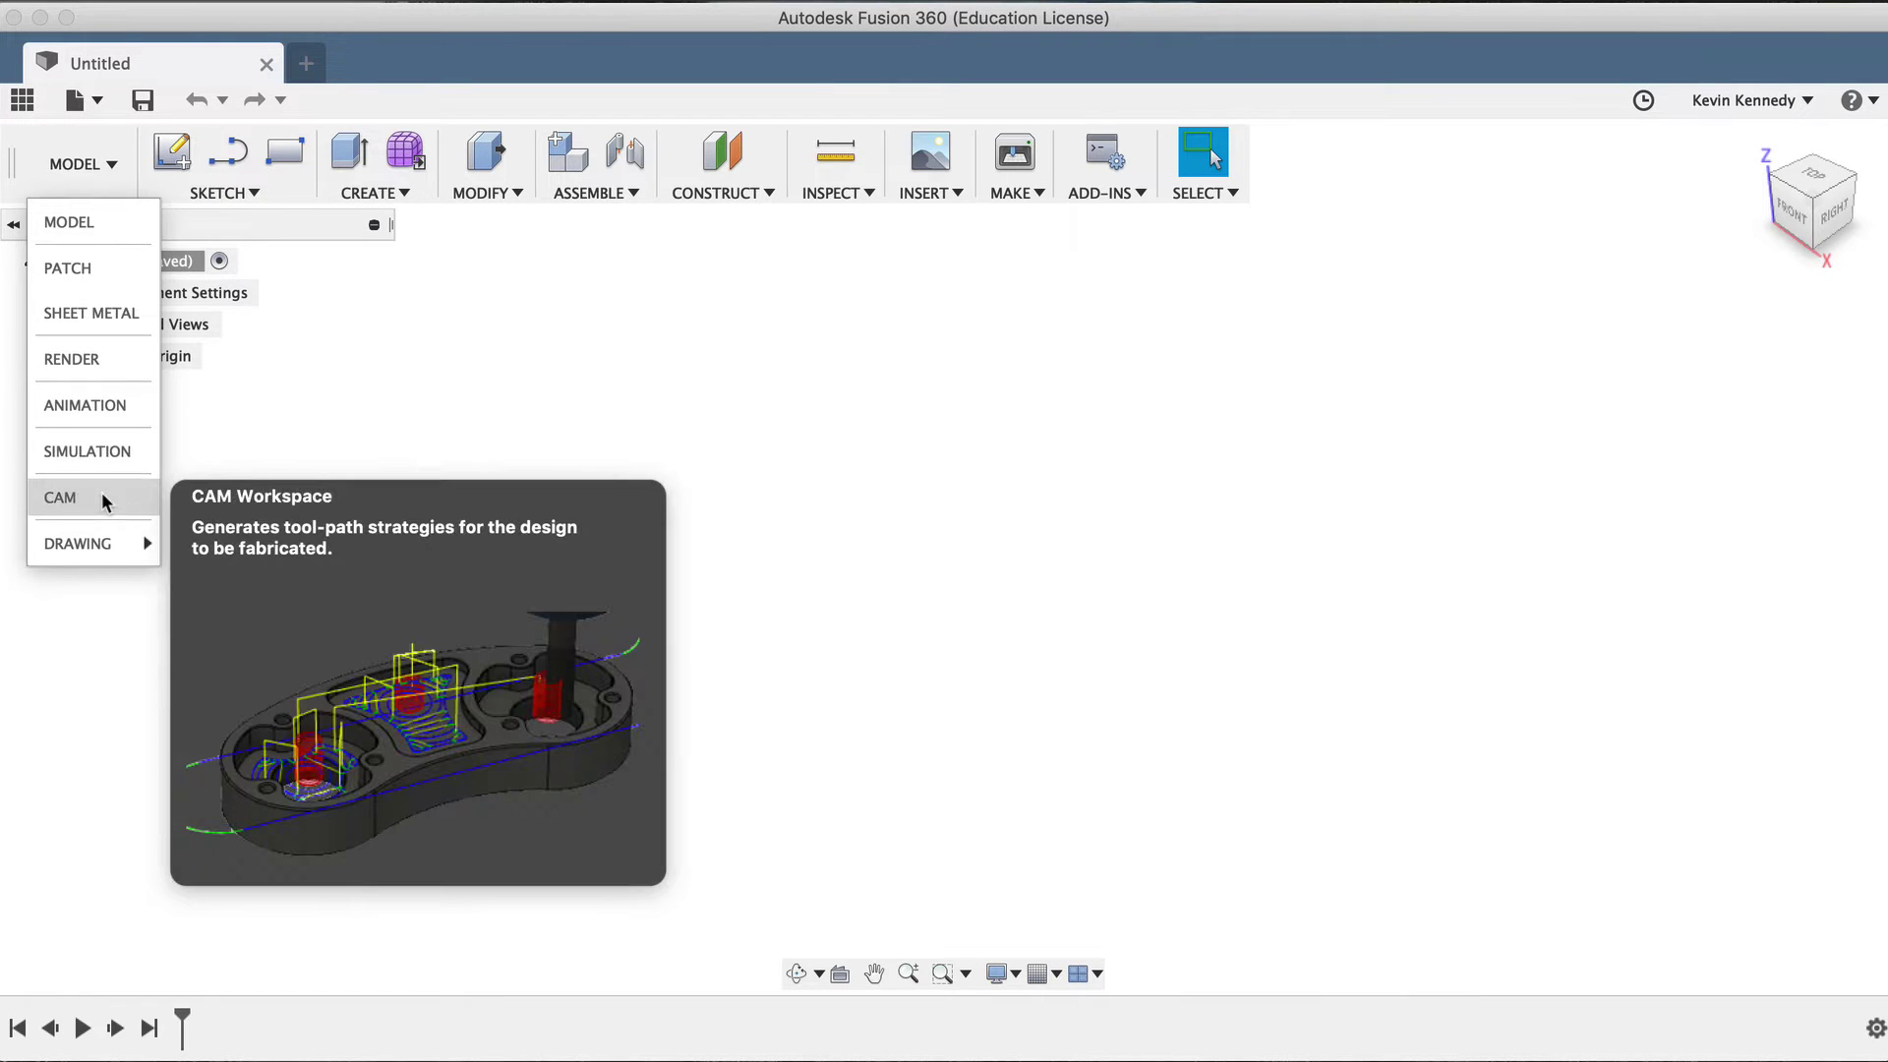
pyautogui.click(653, 407)
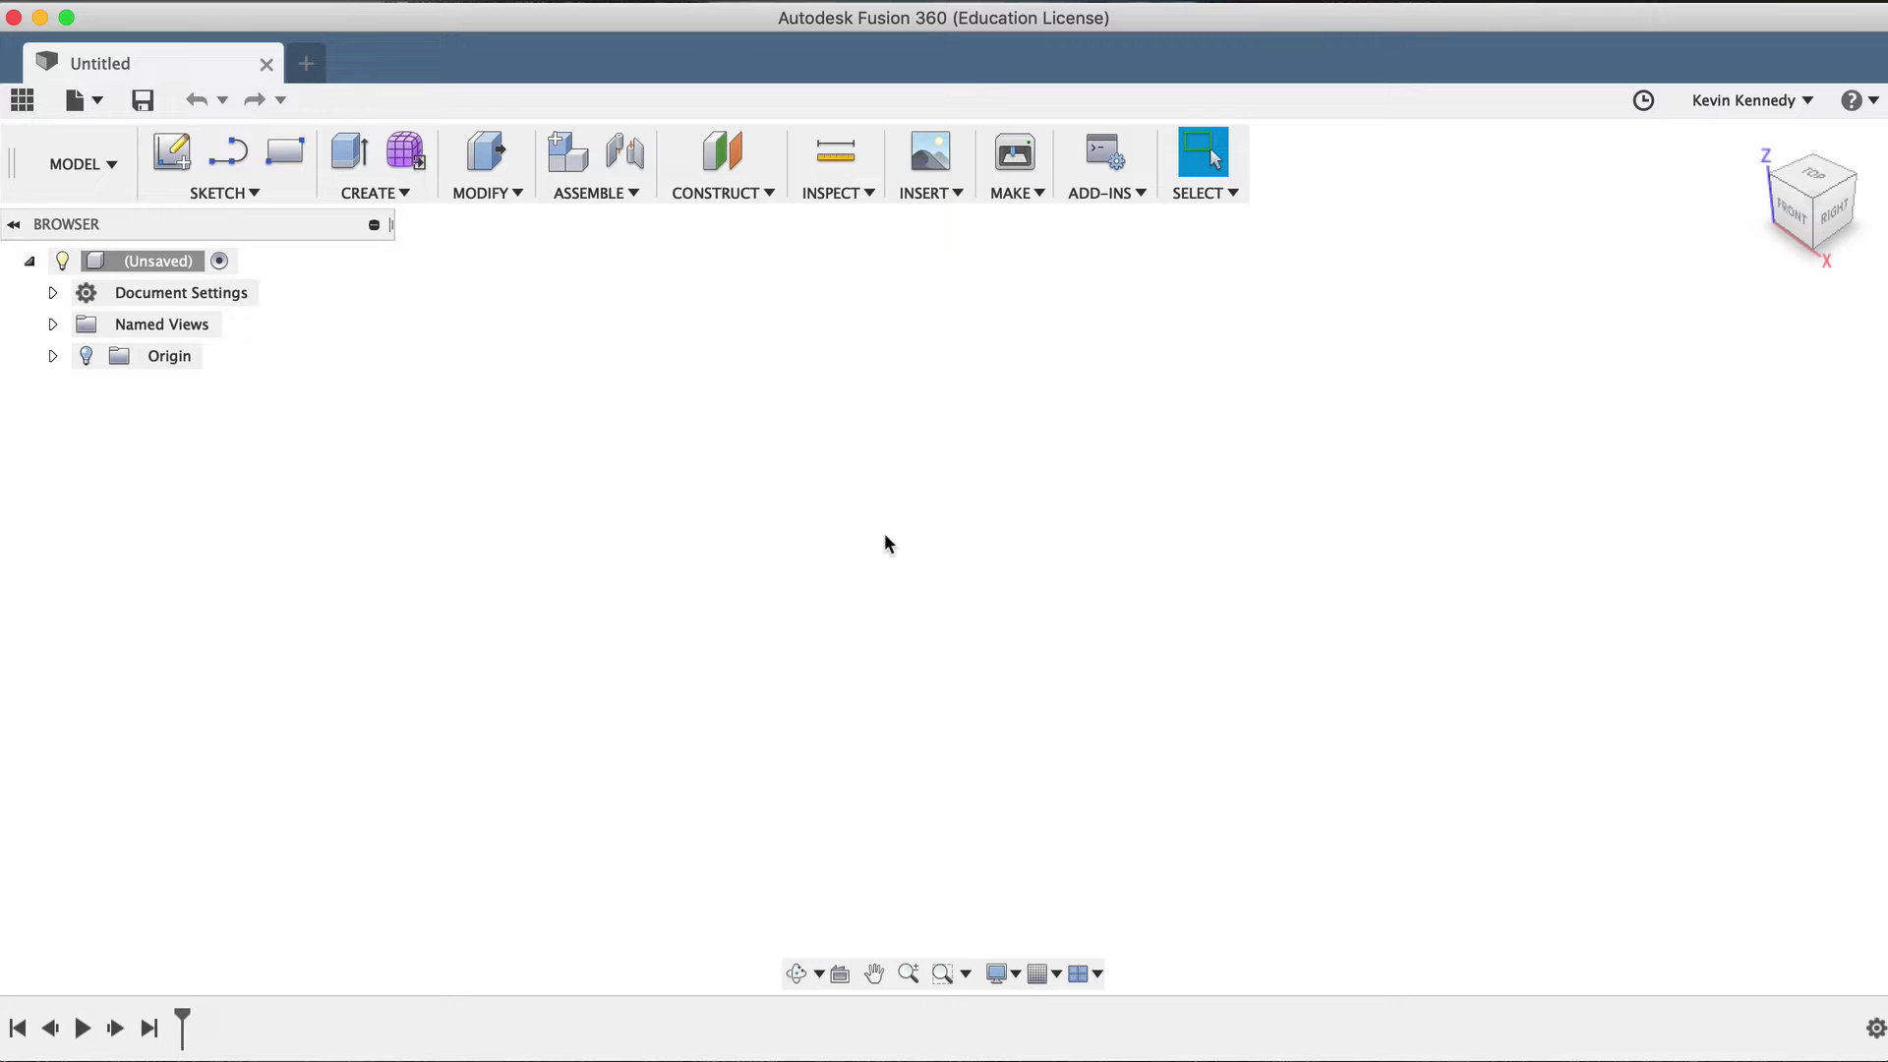
# - Load the Buckle design from the Data Panel's Basic Training samples, folder 12 - Patch
pyautogui.click(22, 99)
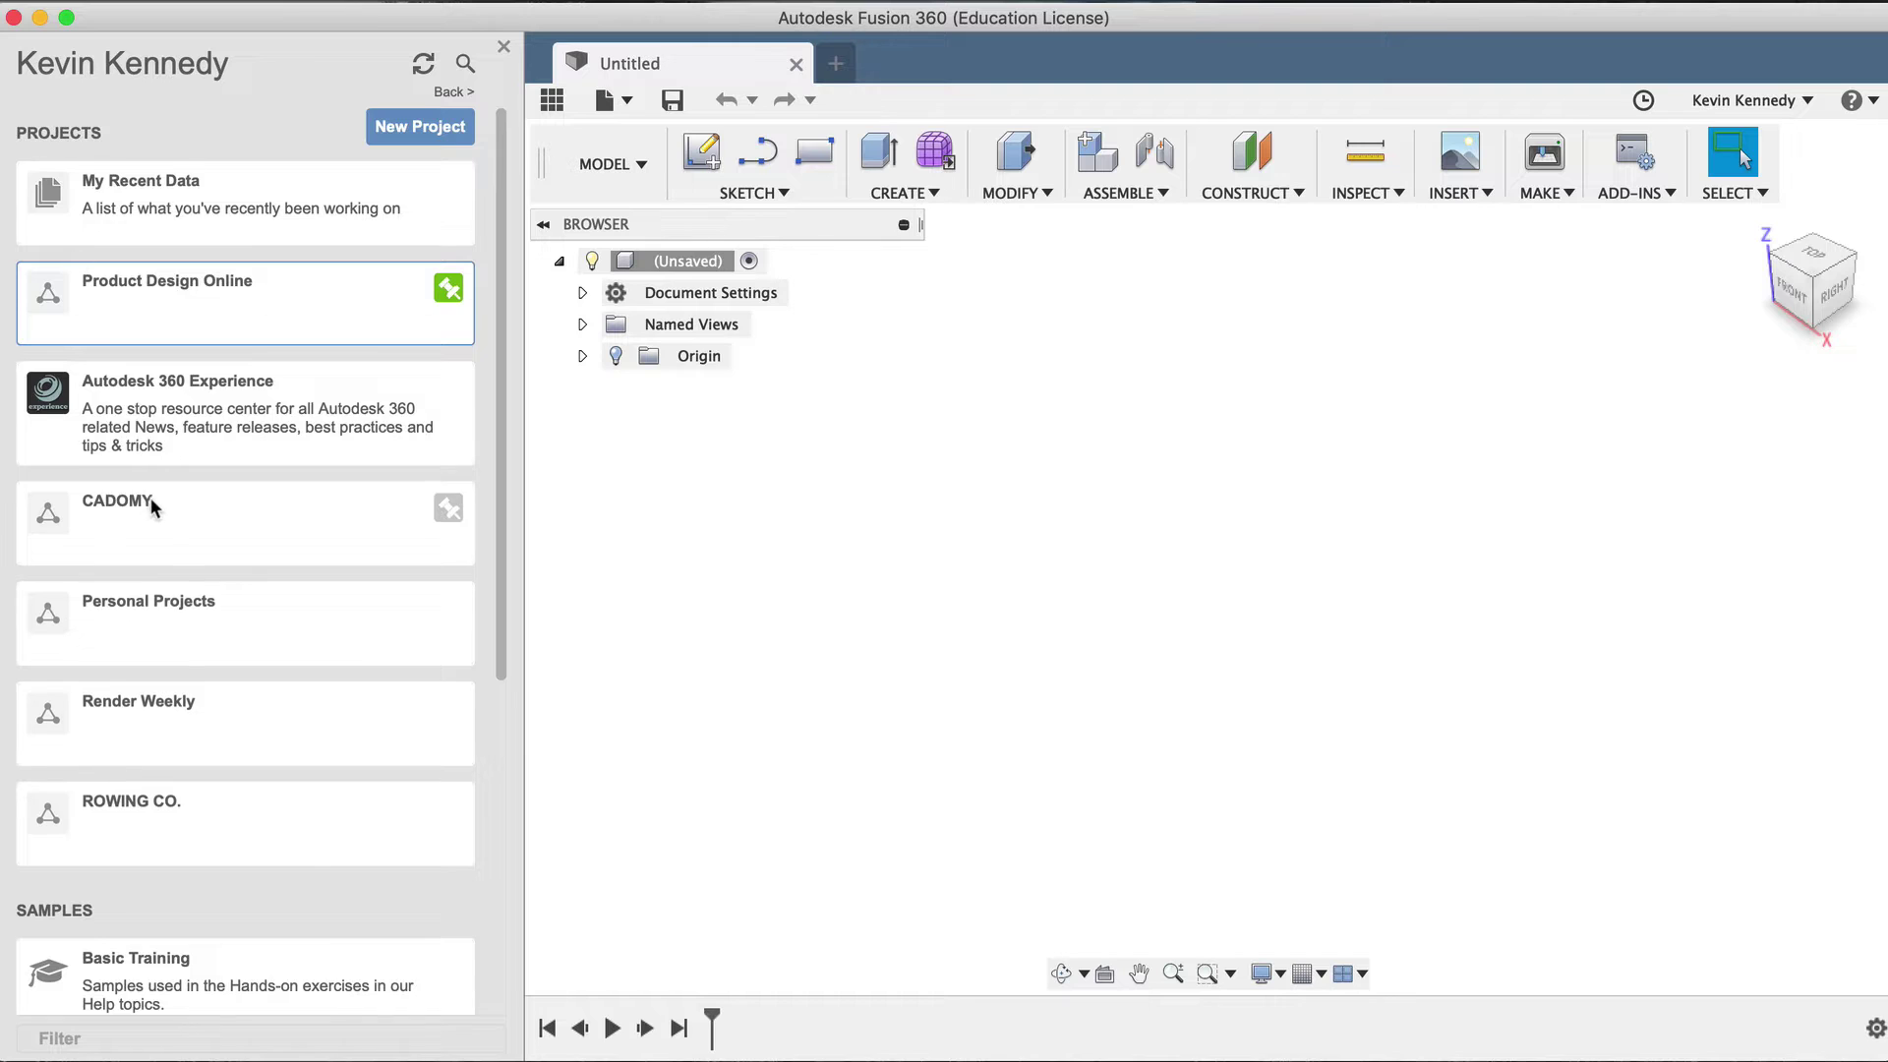
pyautogui.scroll(-5, 153, 503)
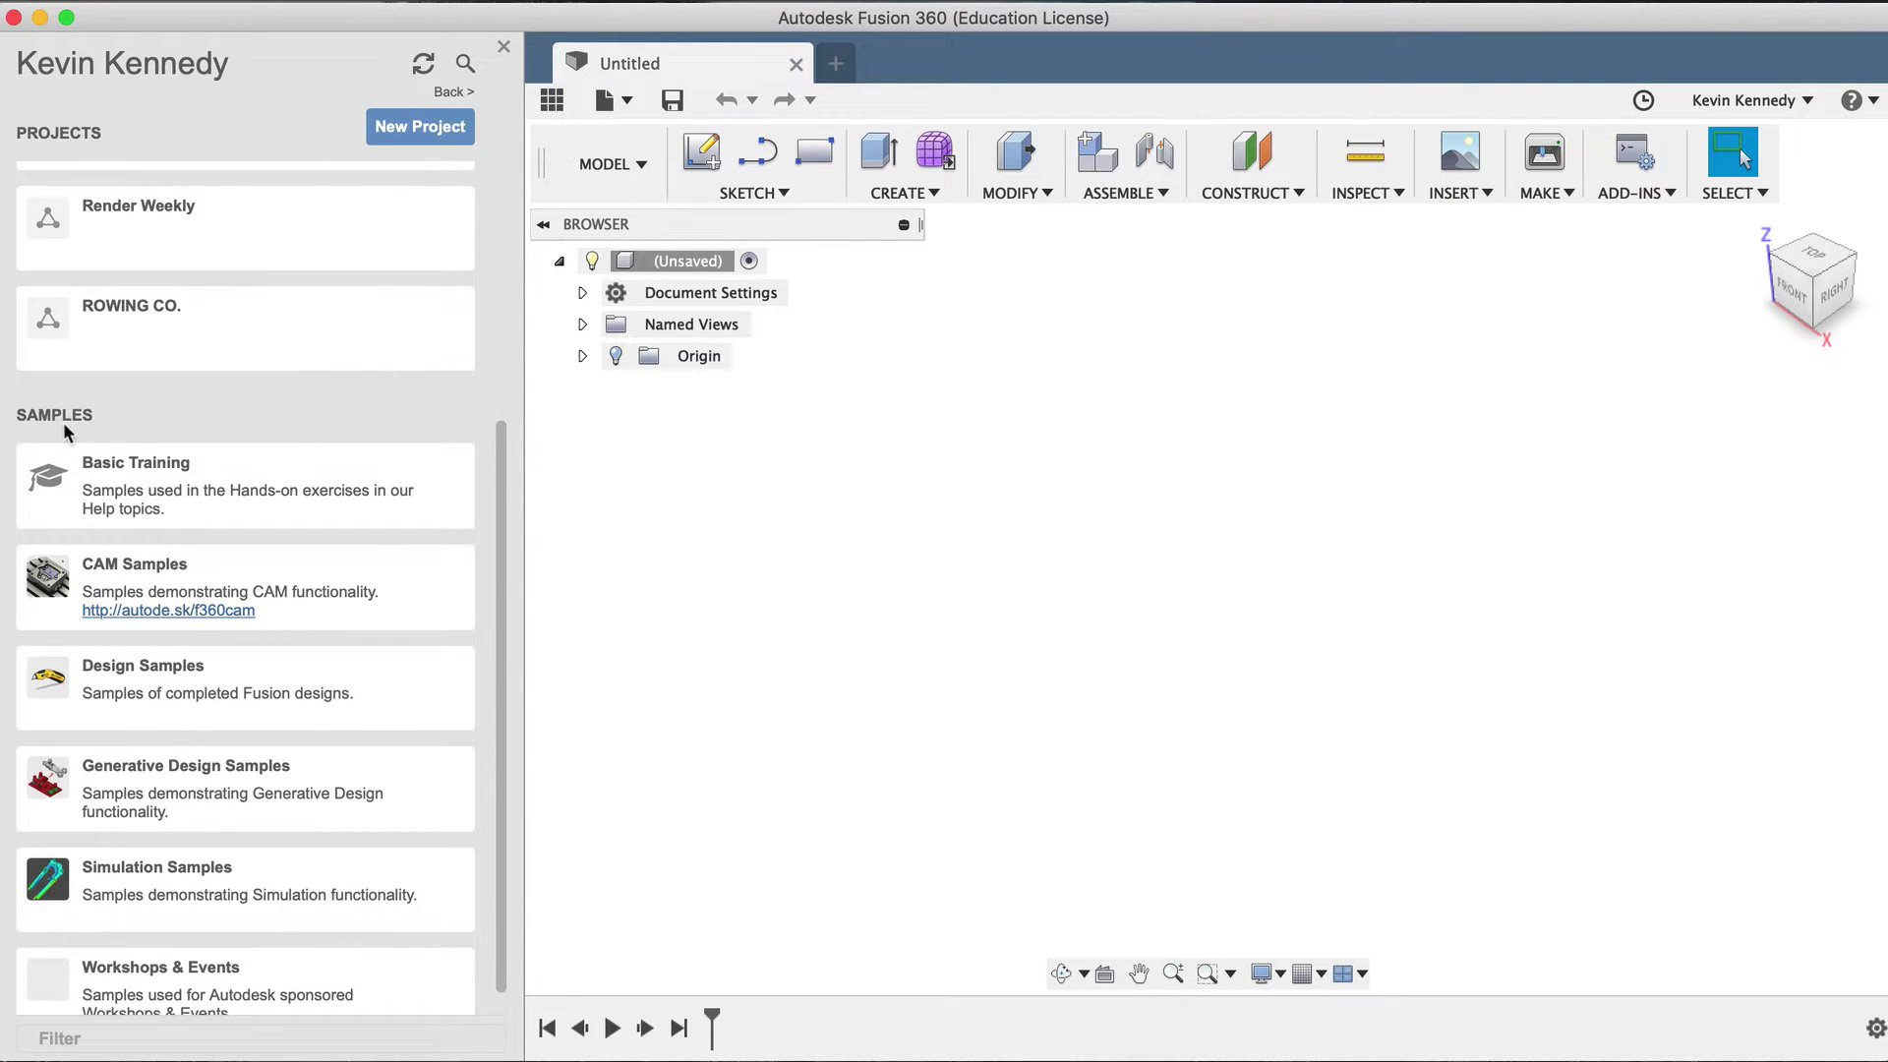
pyautogui.click(269, 468)
pyautogui.scroll(-10, 269, 468)
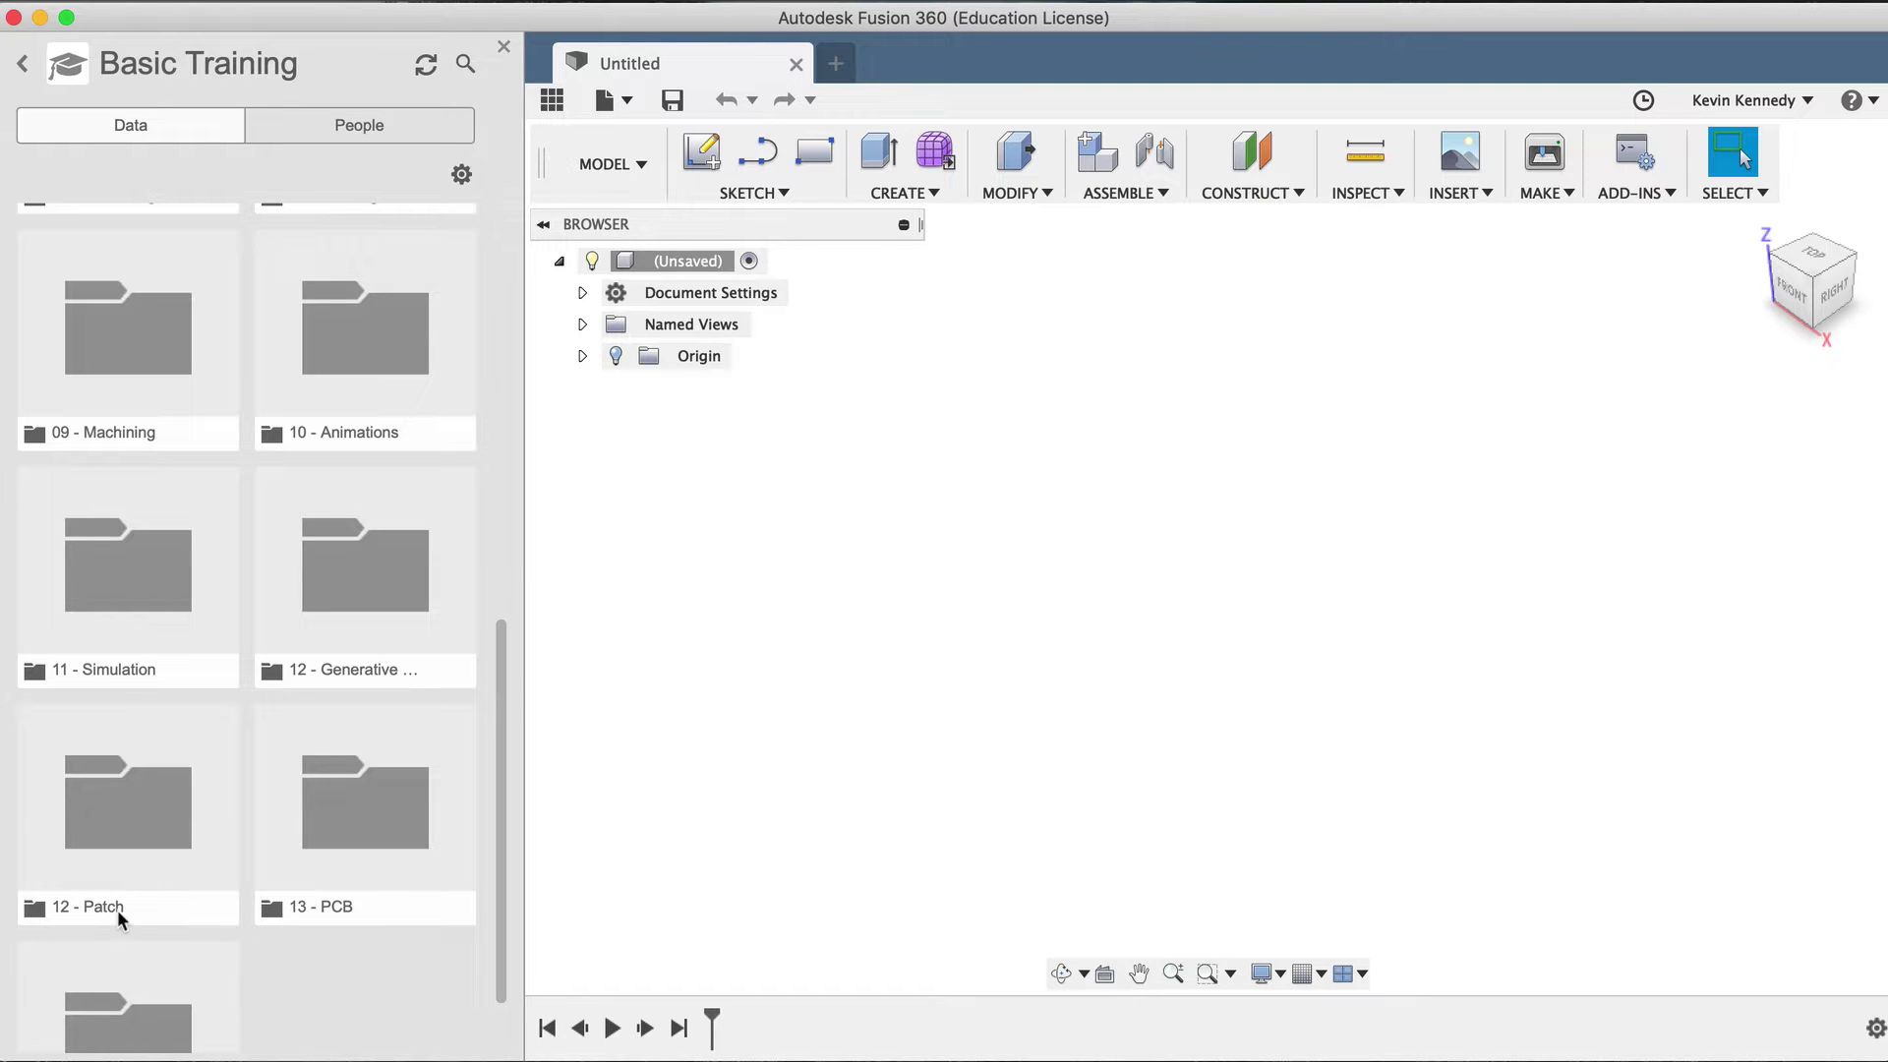
pyautogui.click(204, 762)
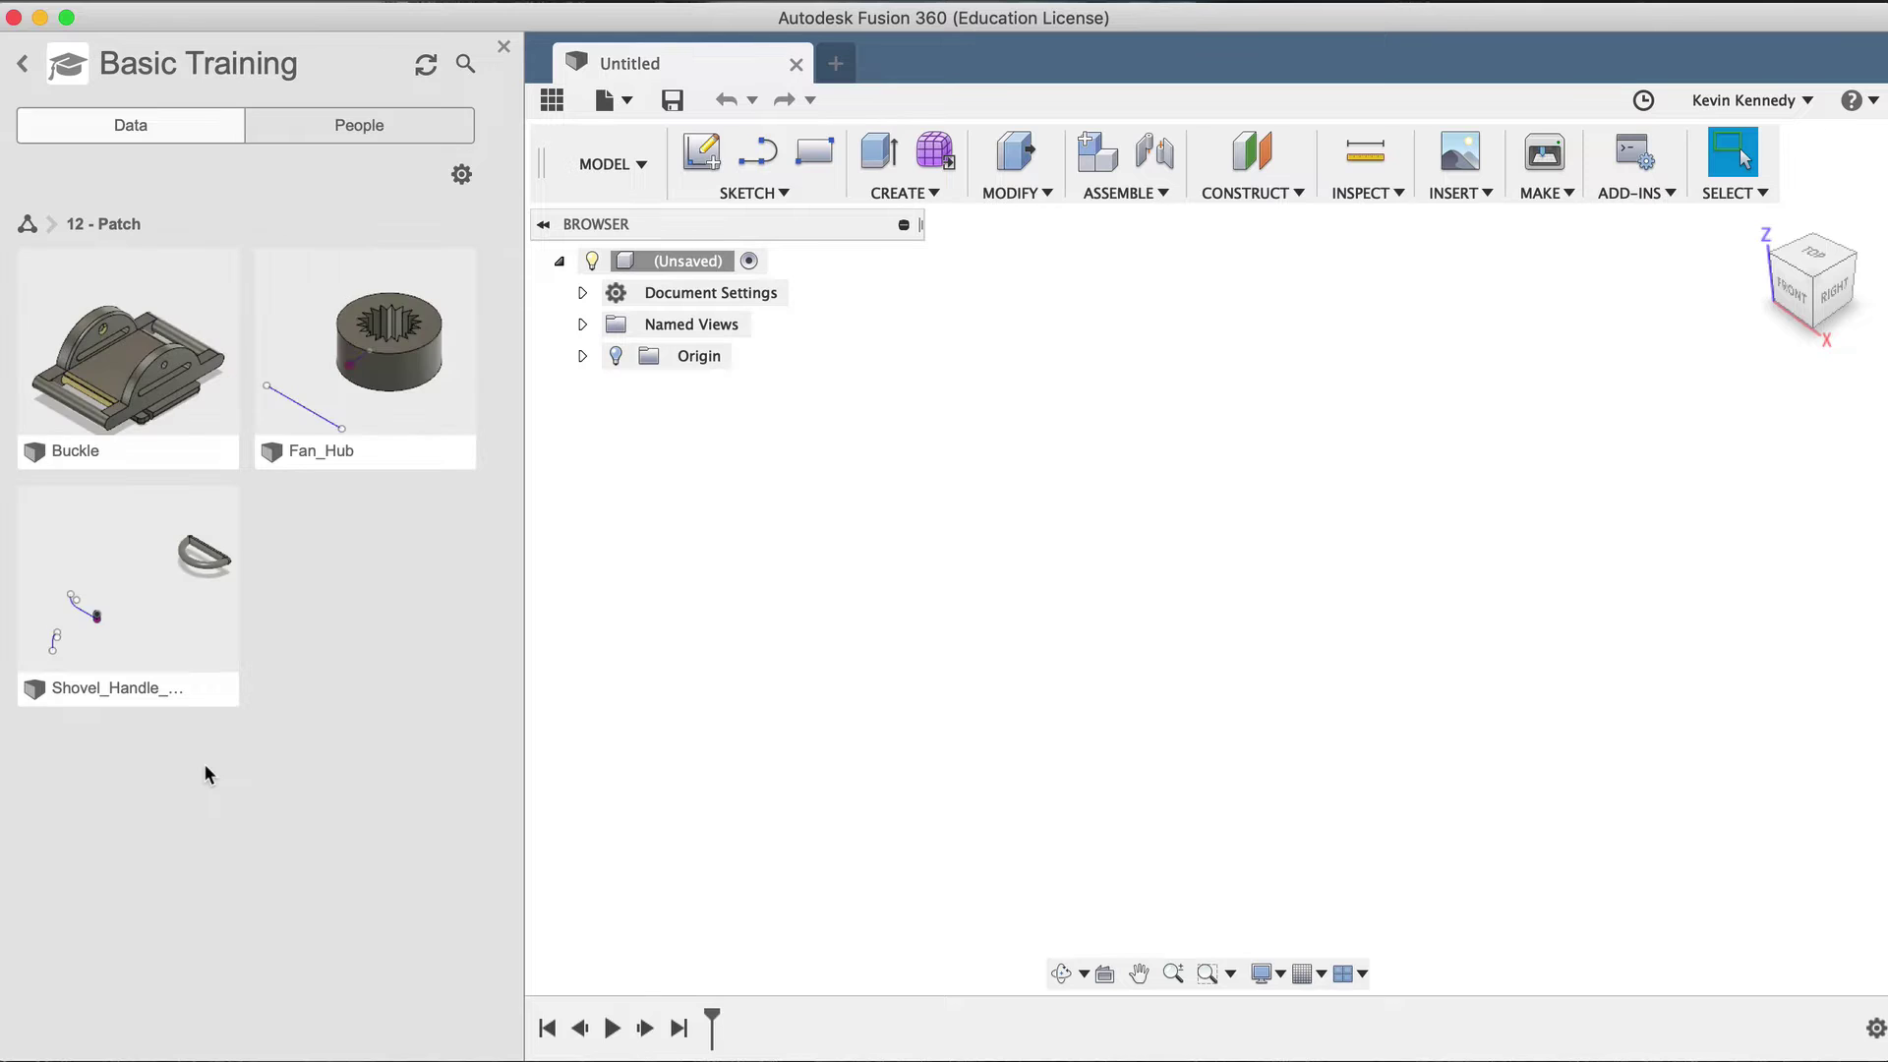
pyautogui.doubleClick(135, 366)
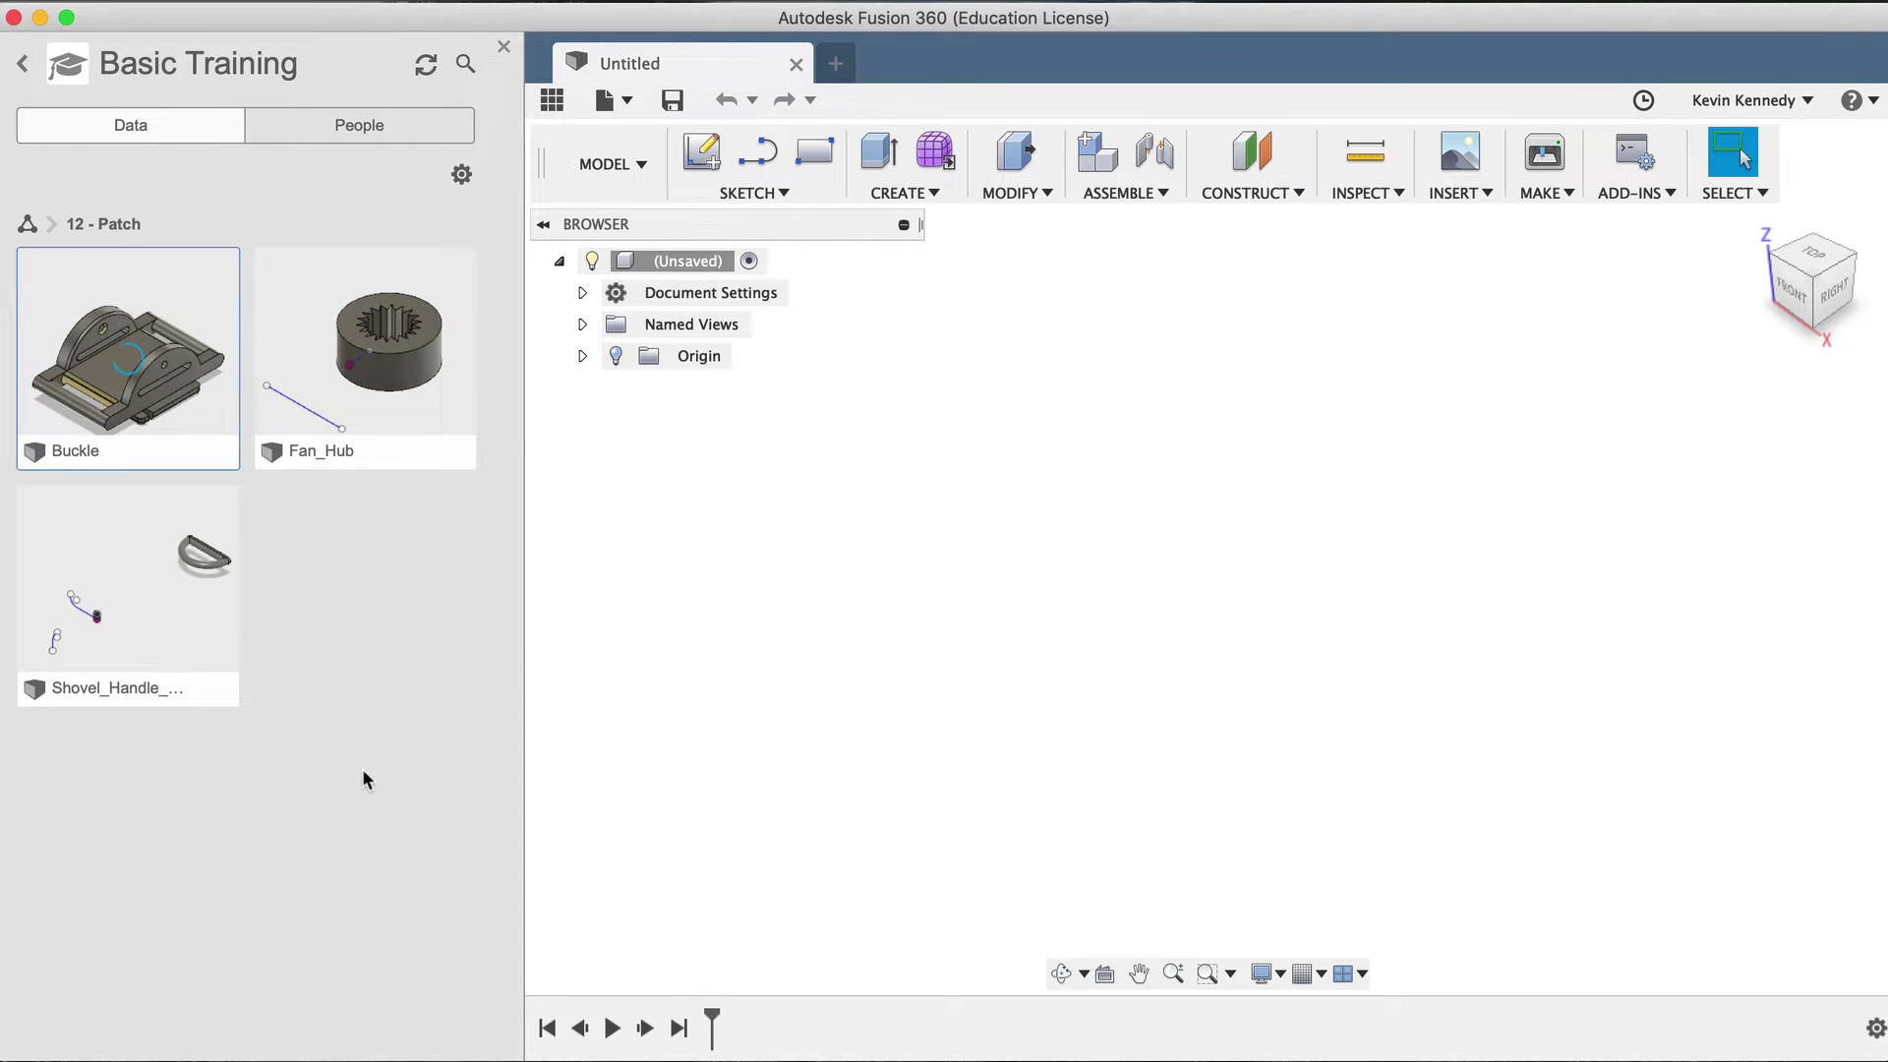
# - Save the read-only Buckle as an editable copy named 'Buckle Demo'
pyautogui.click(548, 100)
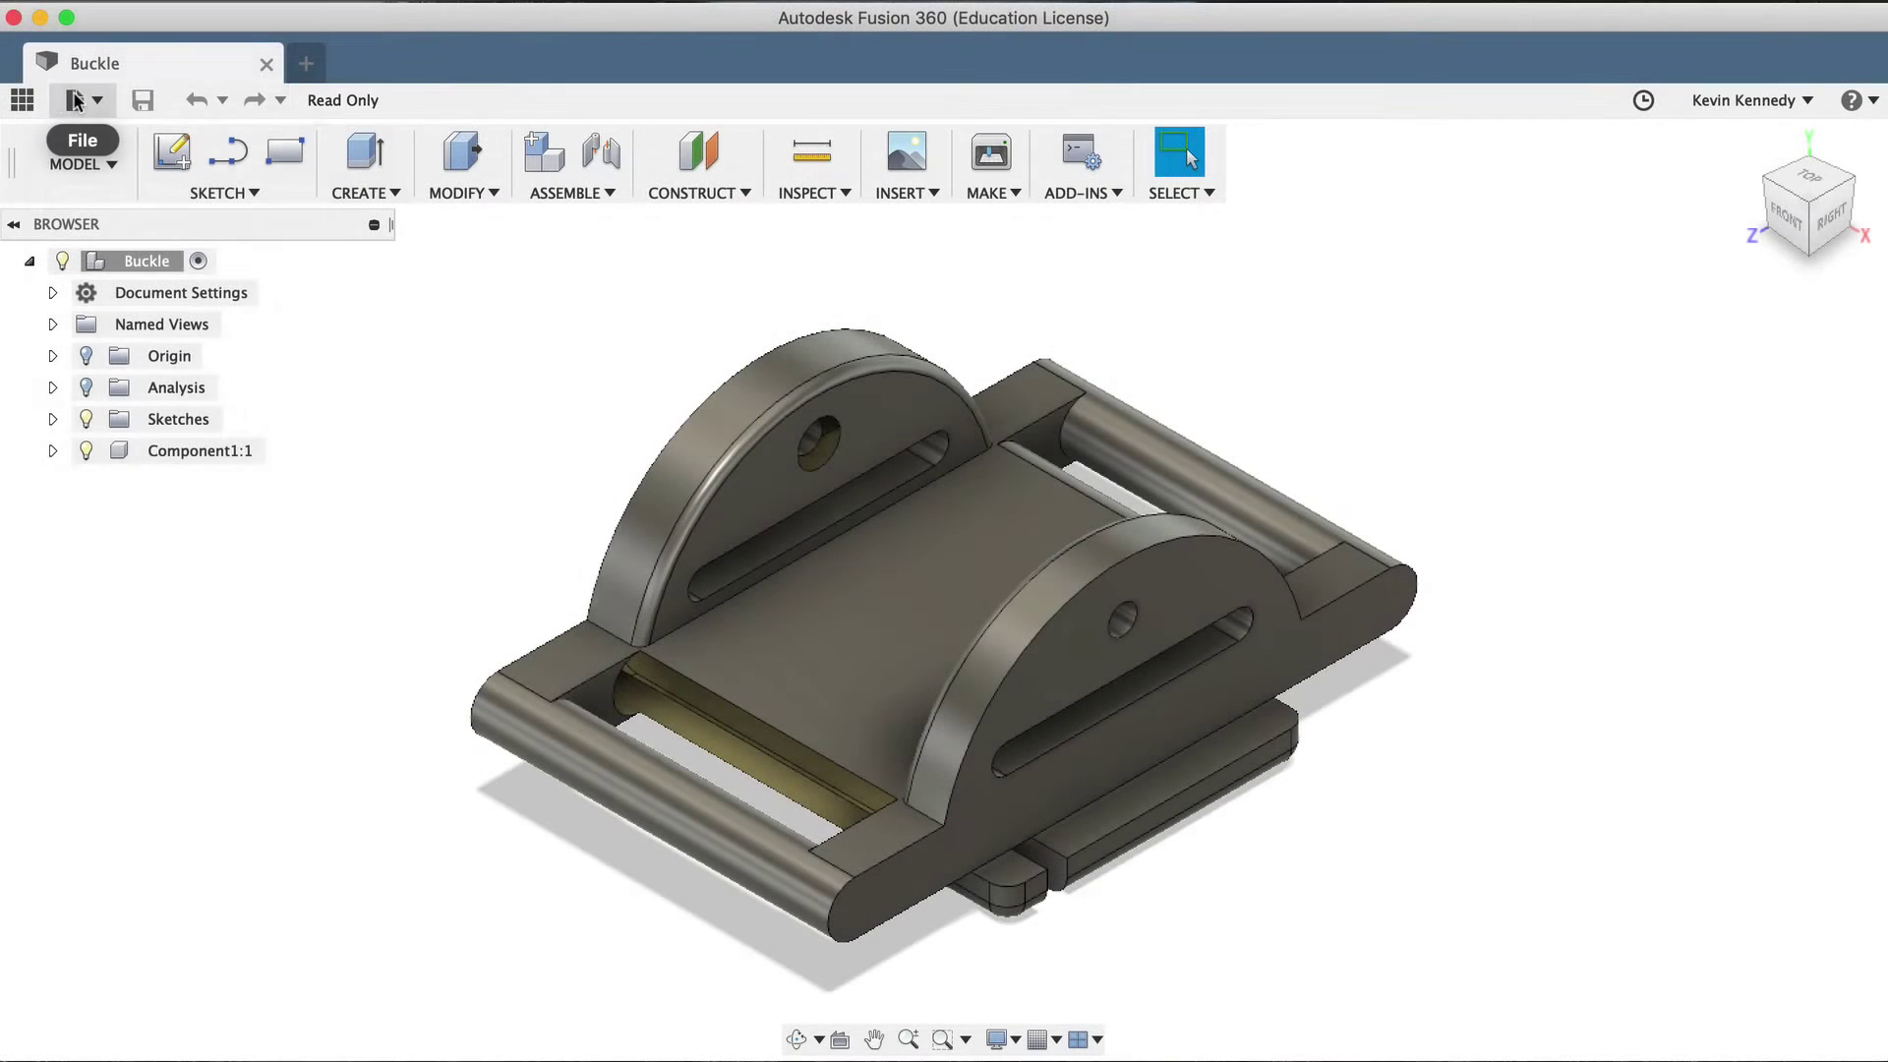
pyautogui.click(82, 99)
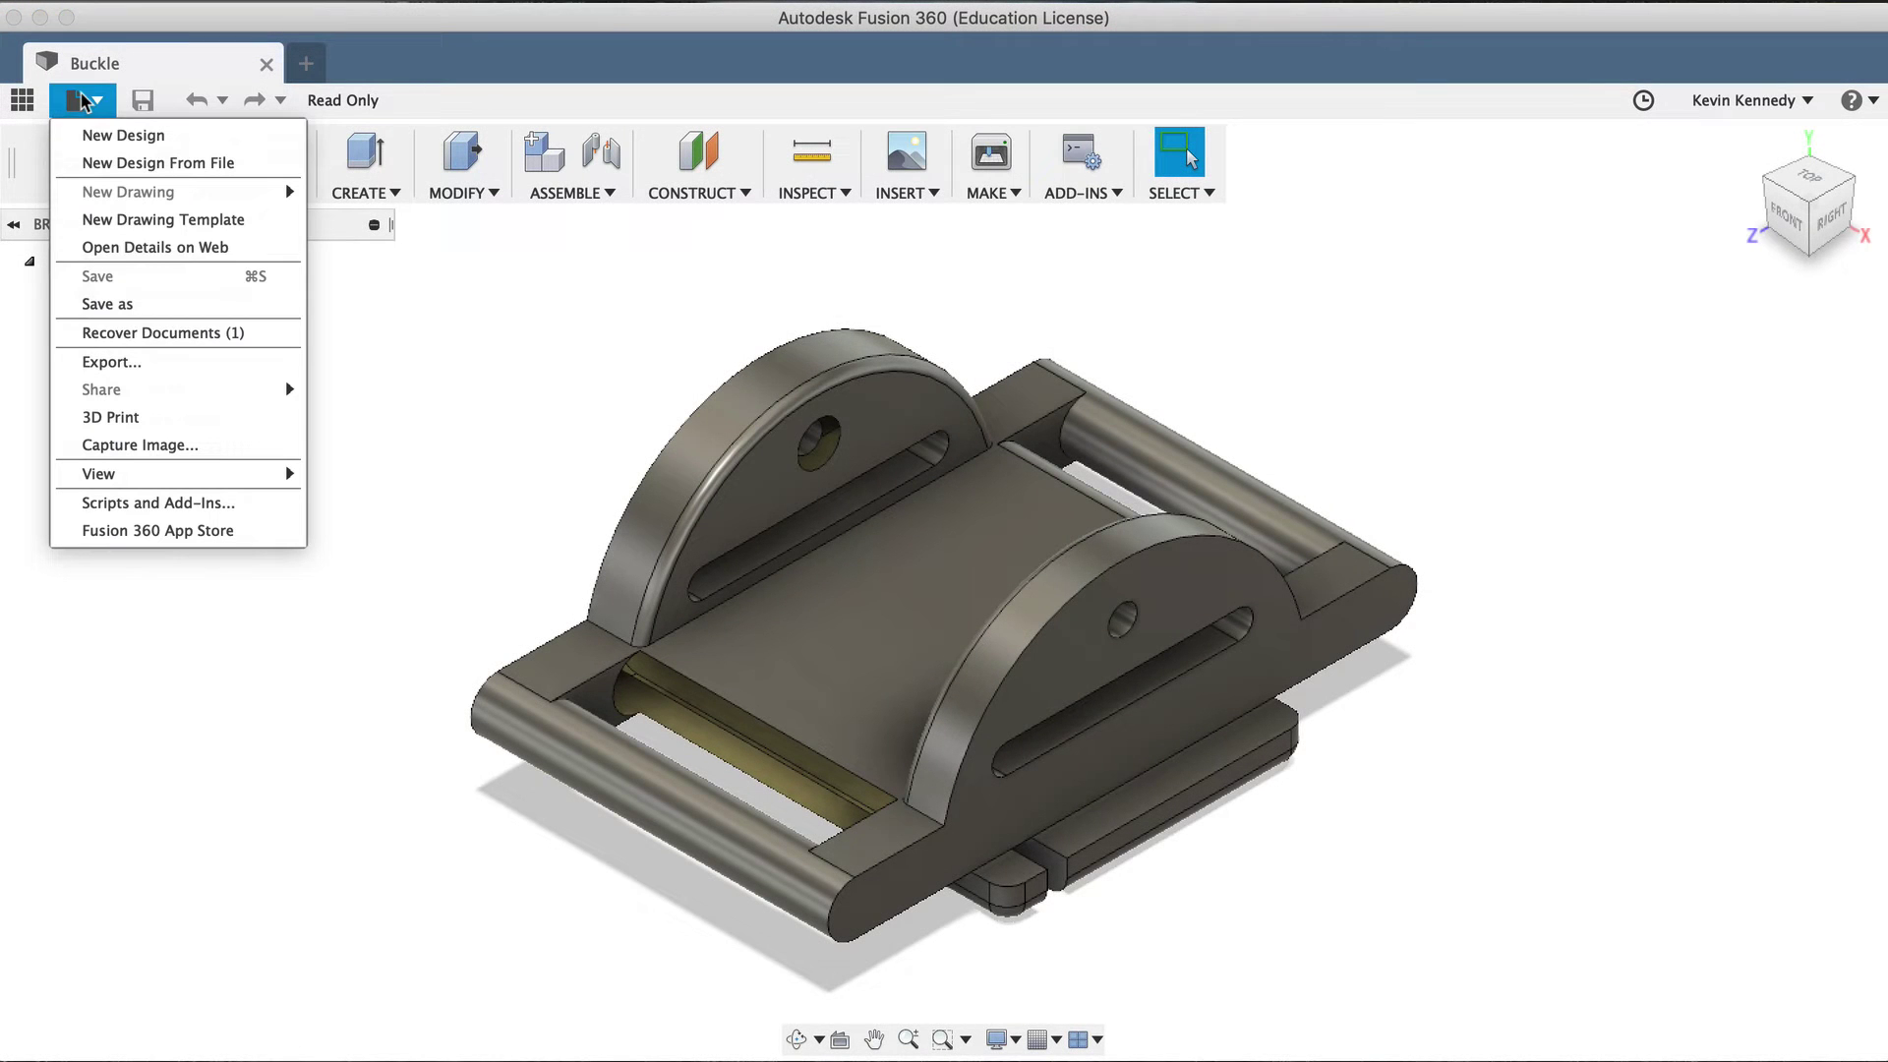
pyautogui.click(183, 307)
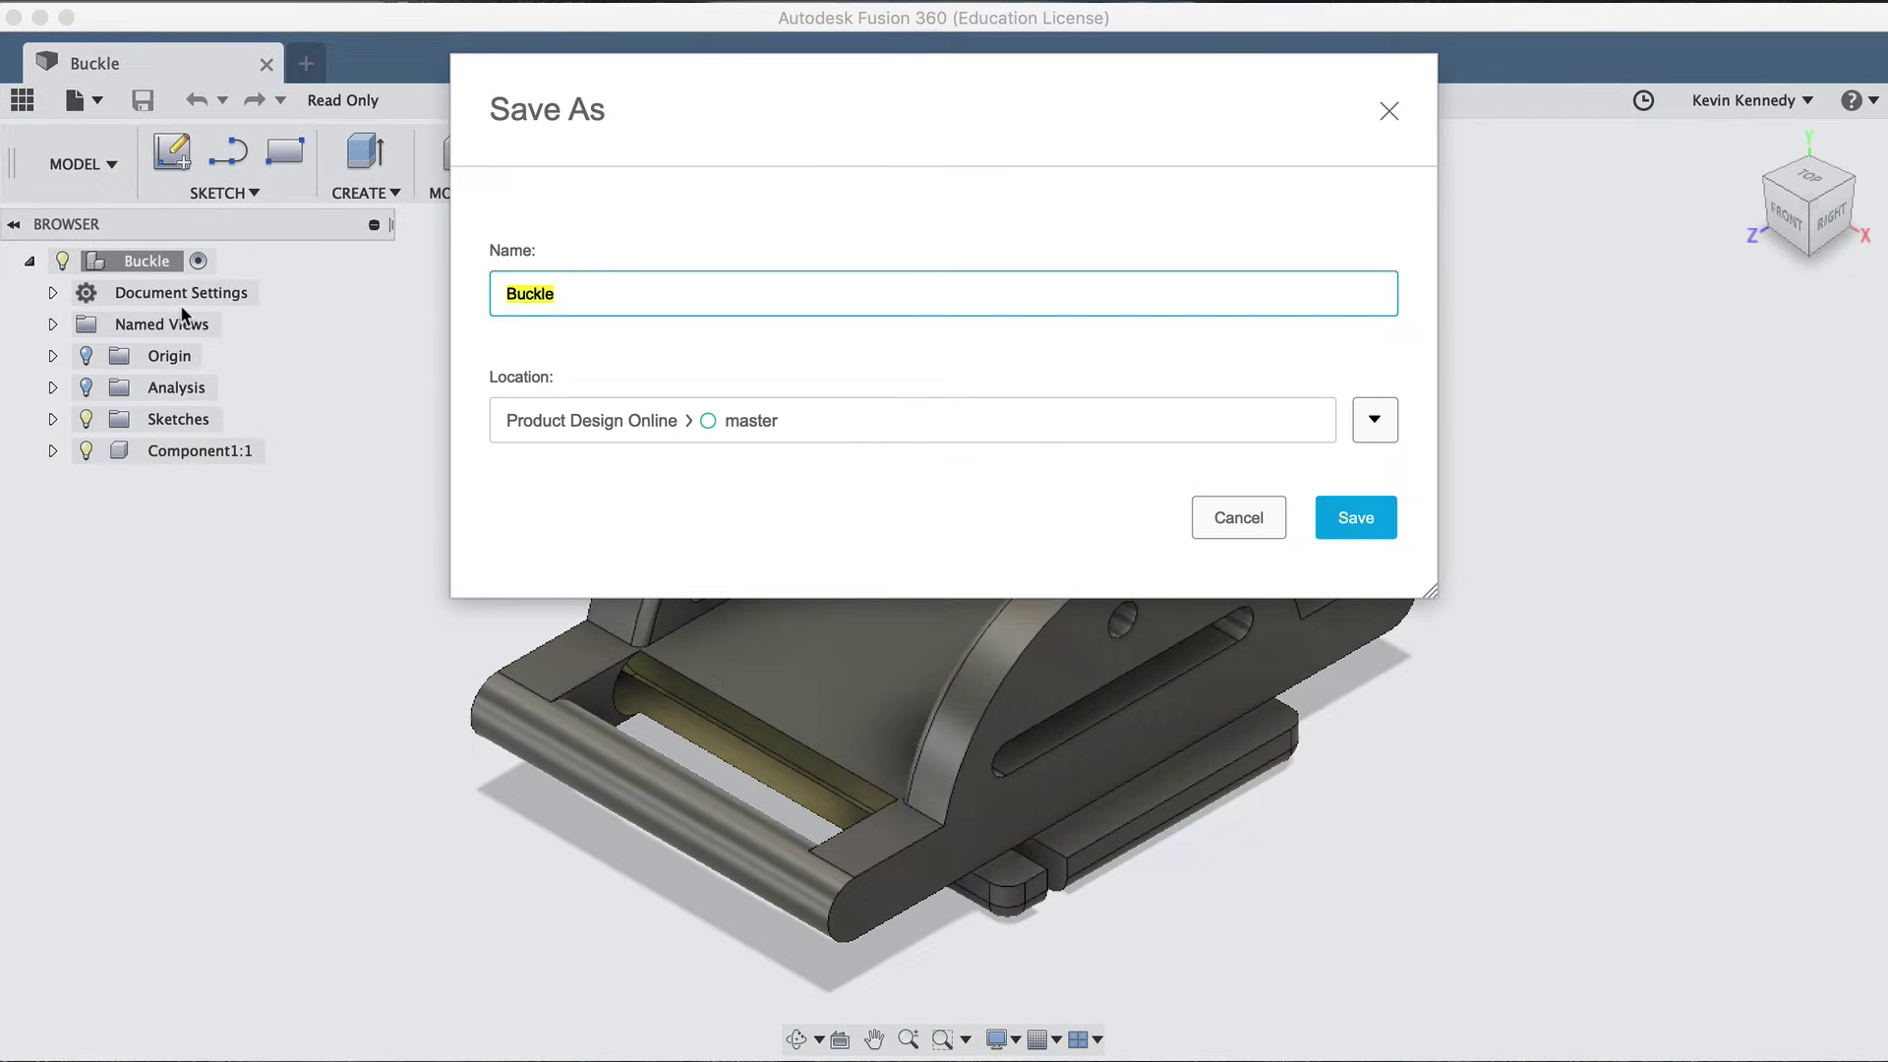
pyautogui.click(586, 295)
pyautogui.write('d')
pyautogui.write('emo')
pyautogui.click(1353, 523)
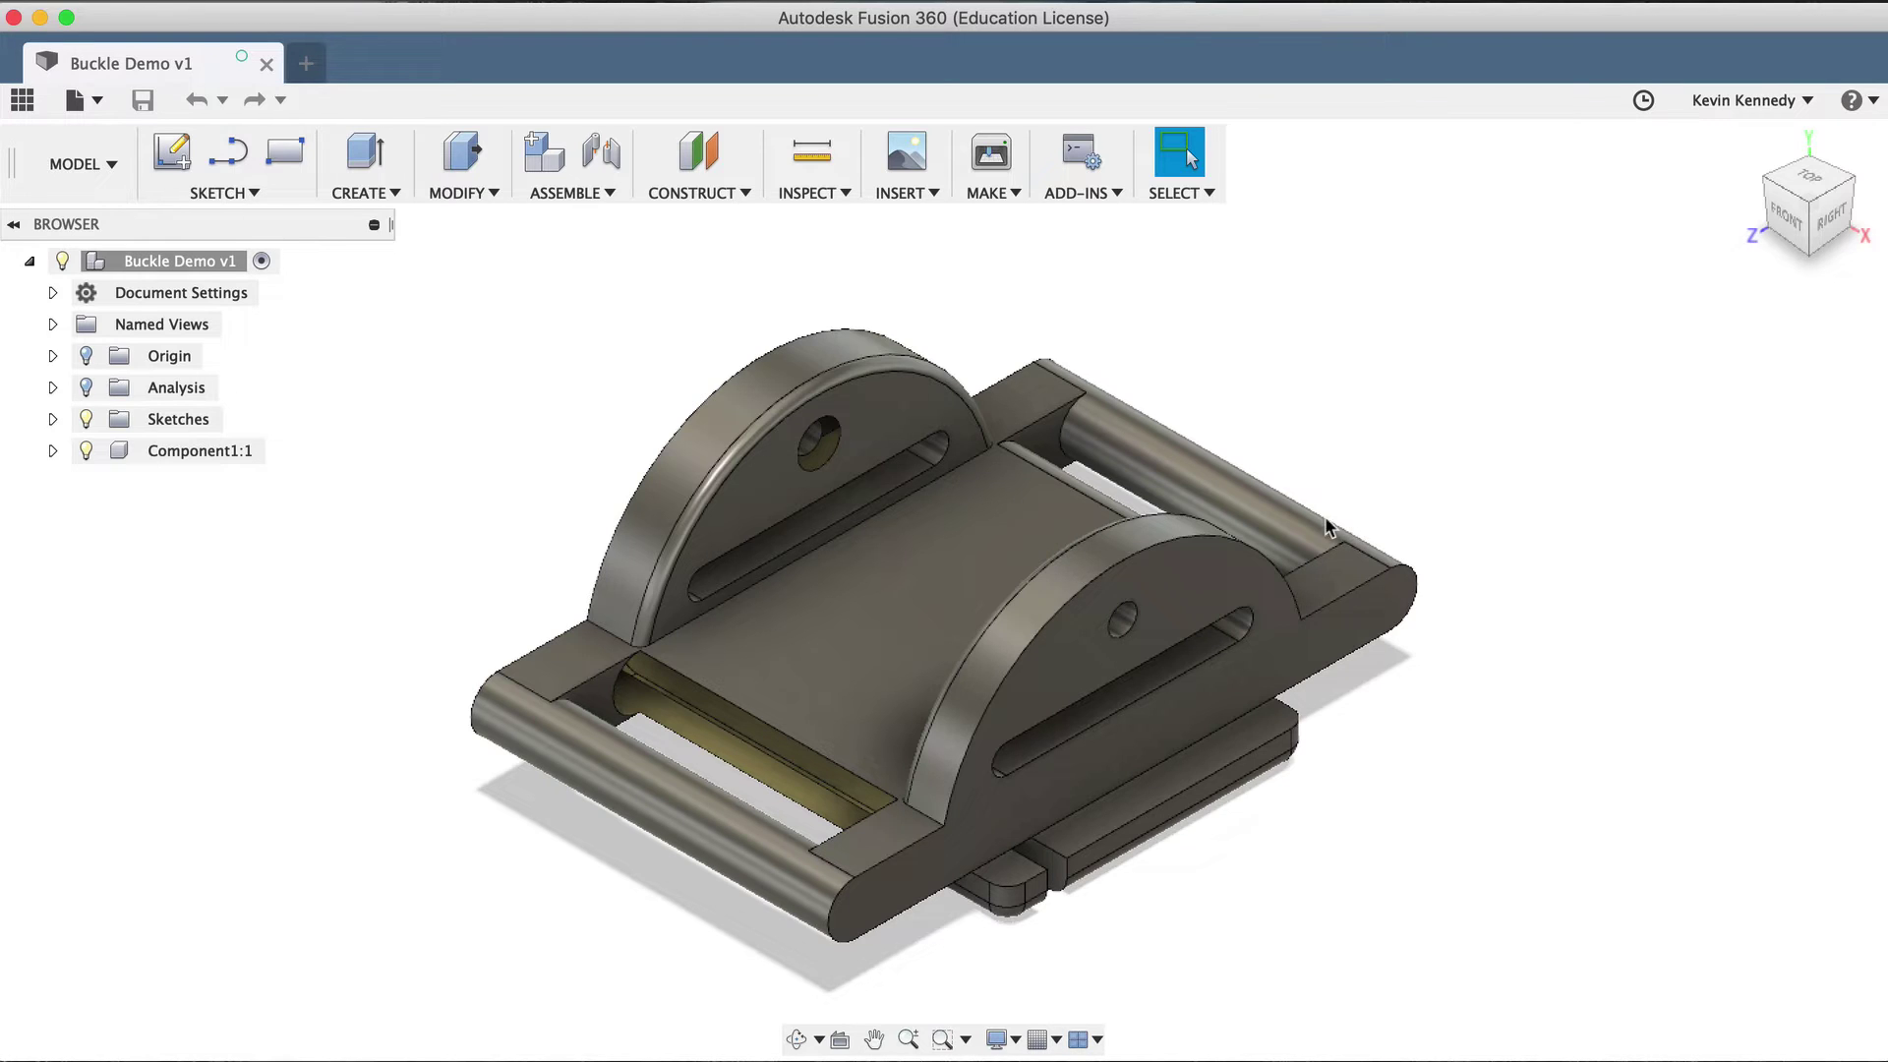
# - Expand Component1:1 and its Bodies folder in the Browser to list Body1 (57)
pyautogui.click(53, 450)
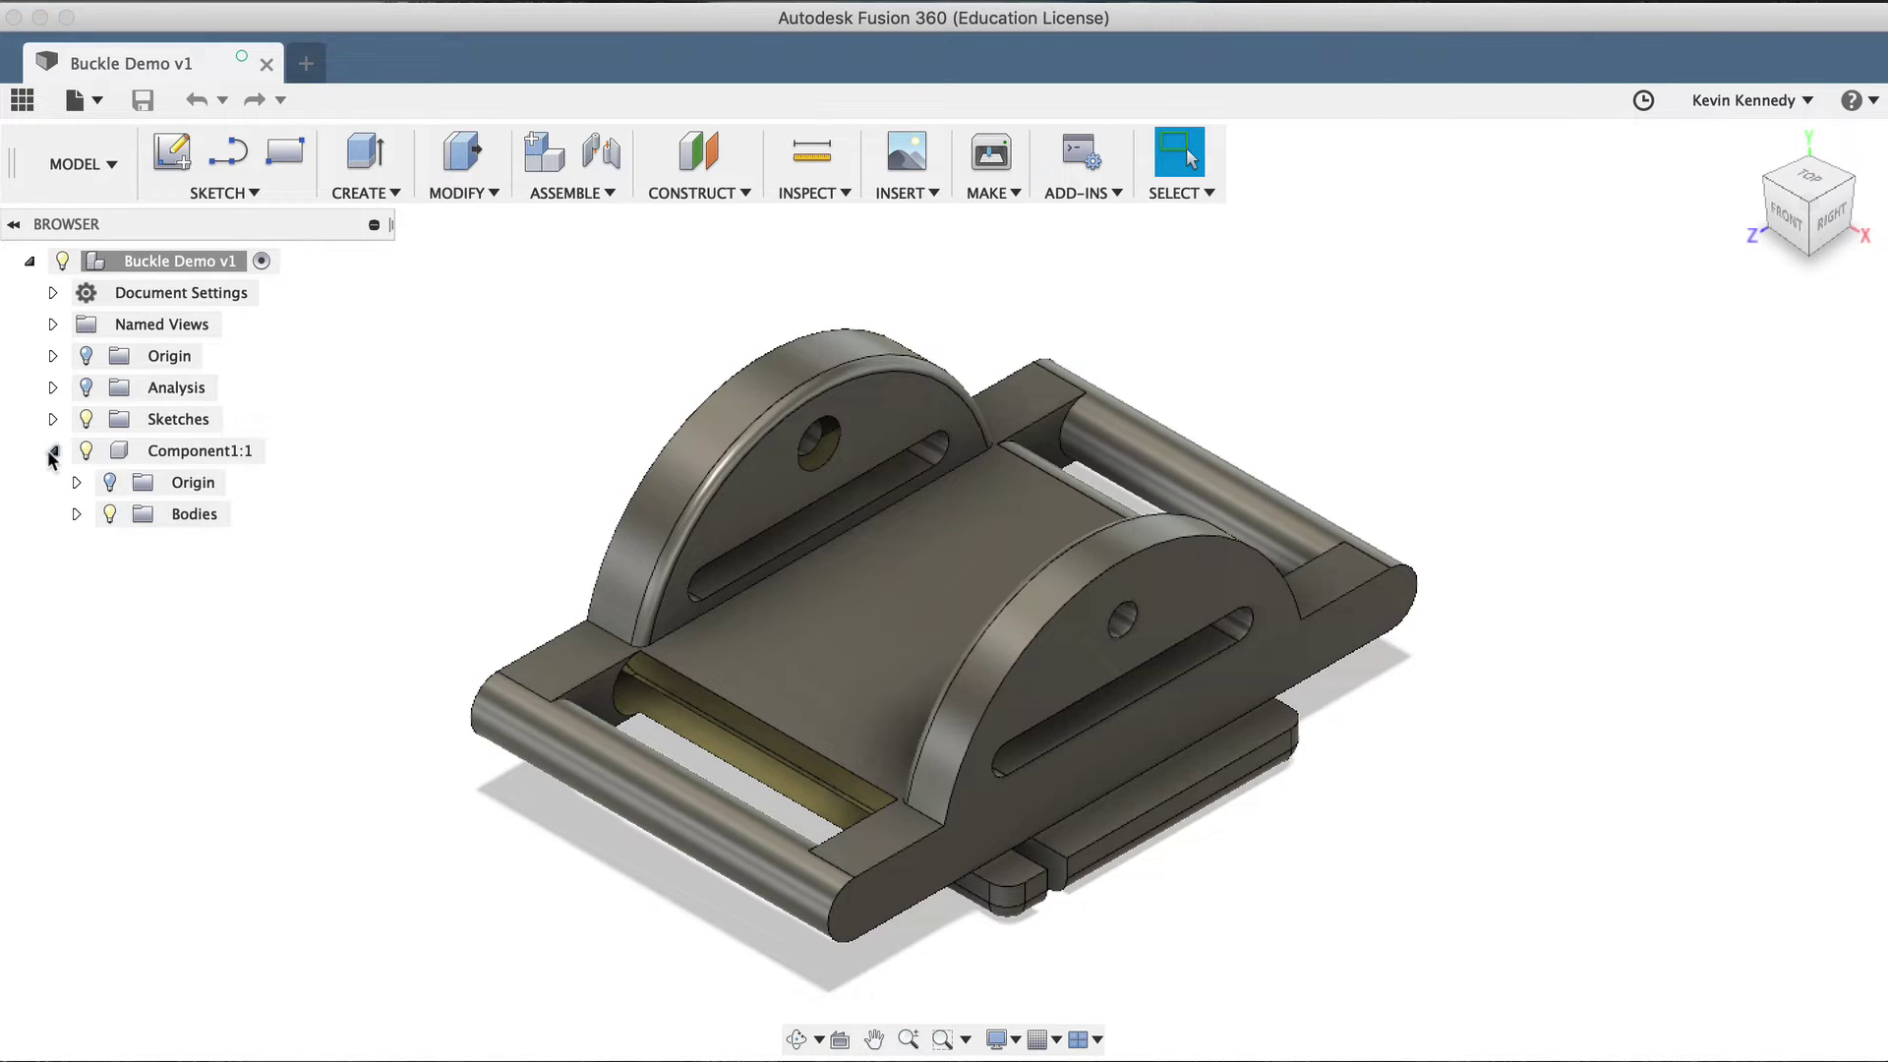
pyautogui.click(75, 513)
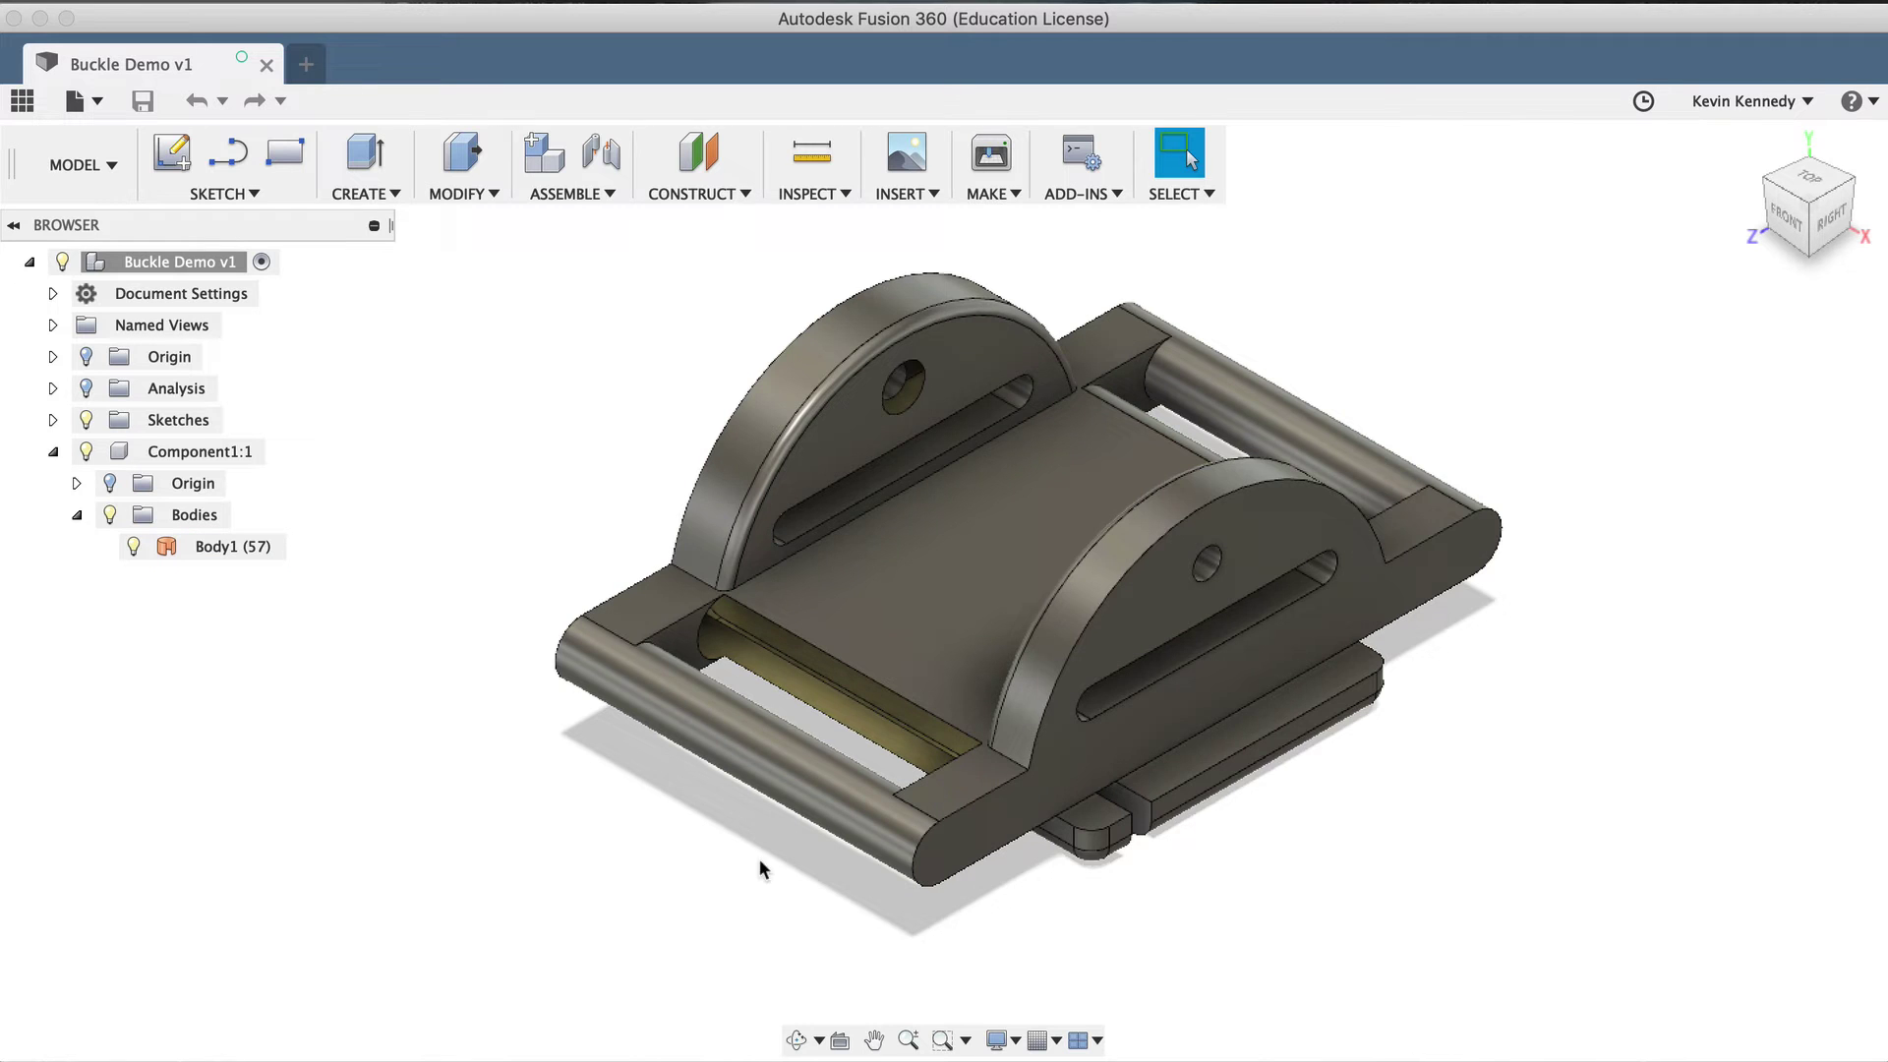
# - Zoom and orbit close to the open slot beside the buckle's front bar, briefly highlighting Body1
pyautogui.scroll(2, 759, 860)
pyautogui.scroll(3, 726, 875)
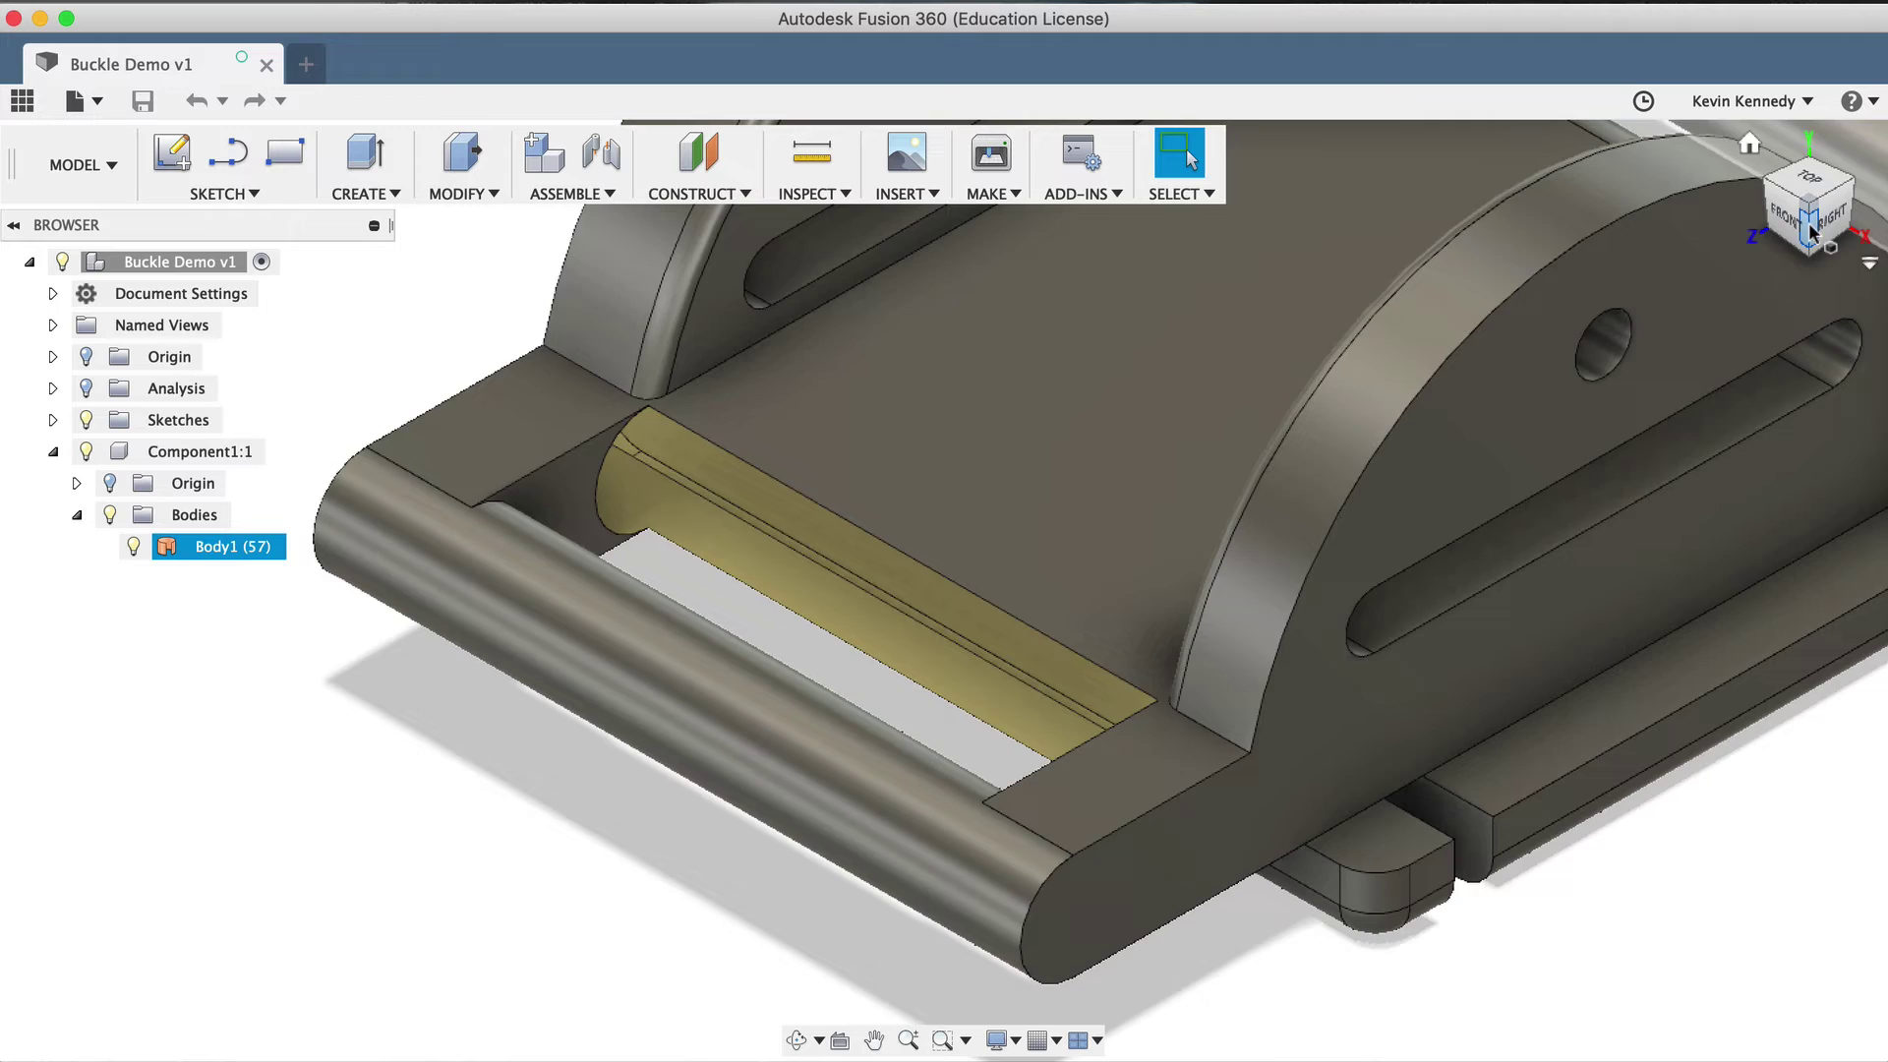
pyautogui.moveTo(1814, 241)
pyautogui.mouseDown()
pyautogui.moveTo(1821, 192)
pyautogui.moveTo(1787, 176)
pyautogui.mouseUp()
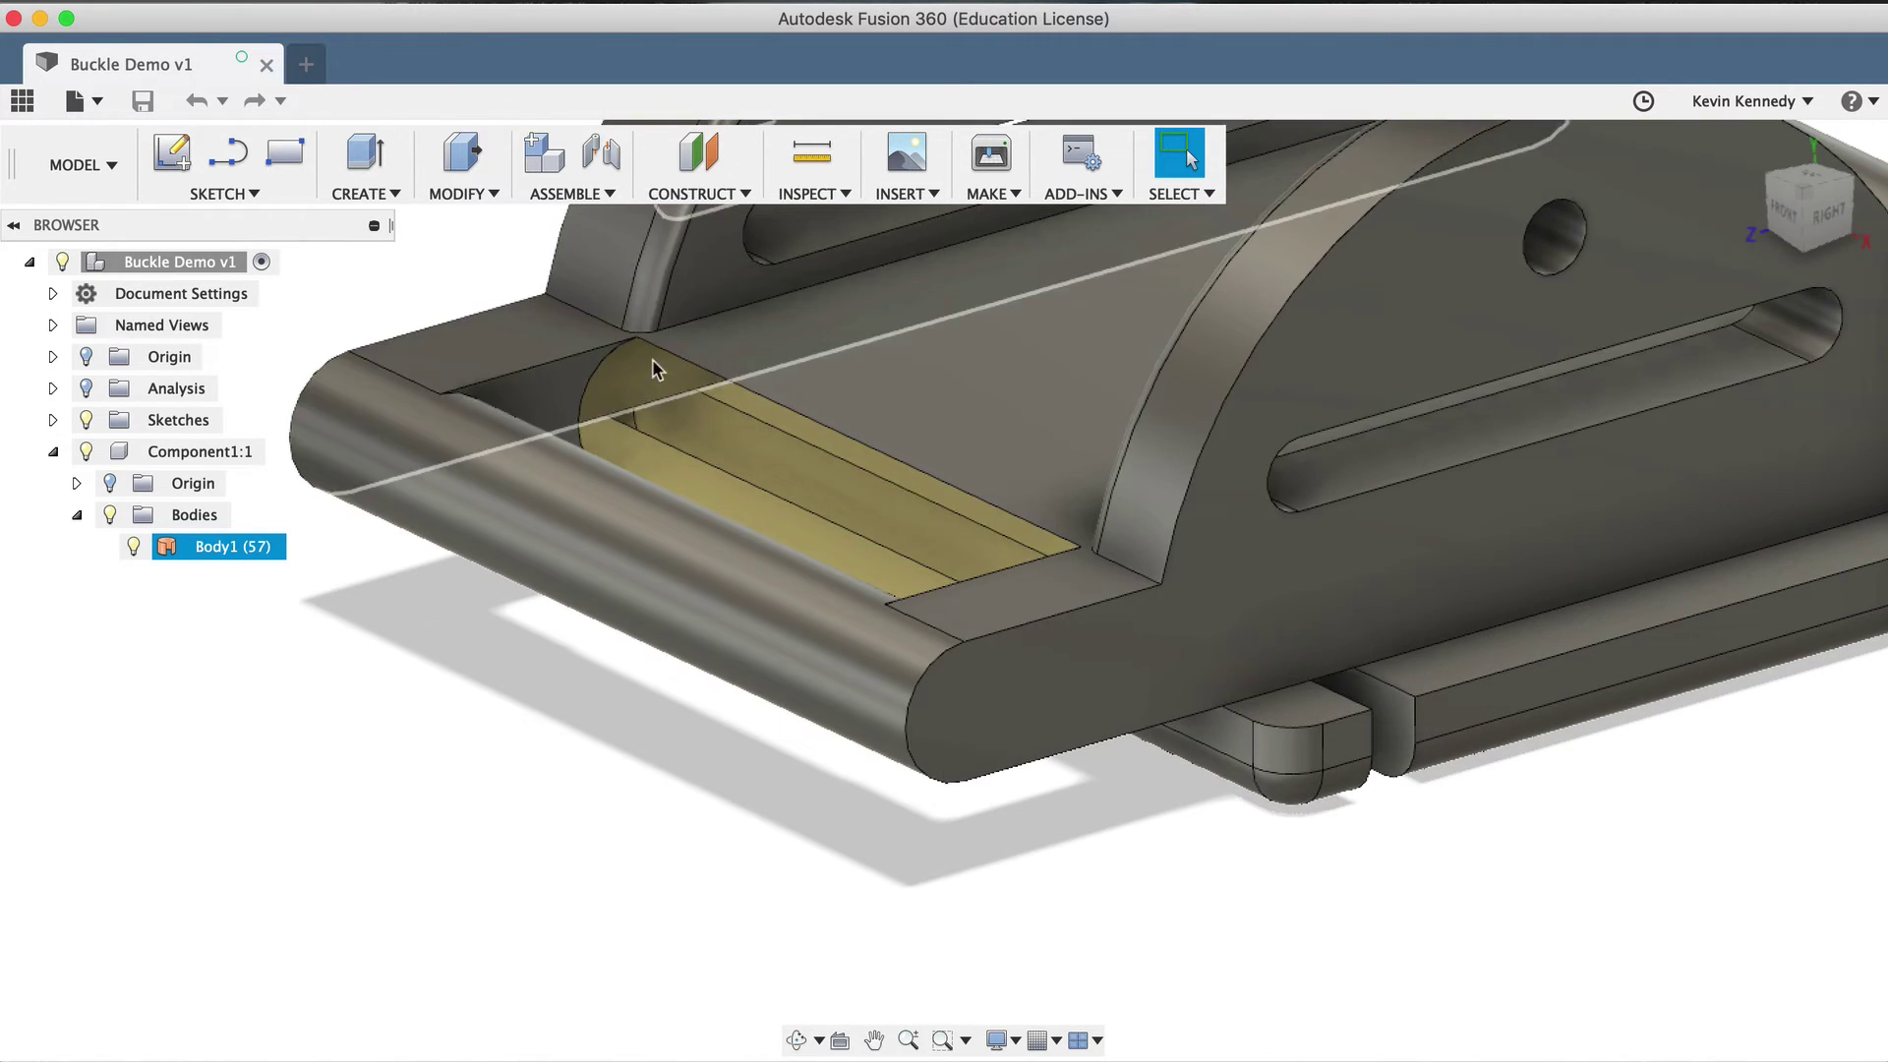
pyautogui.scroll(5, 936, 609)
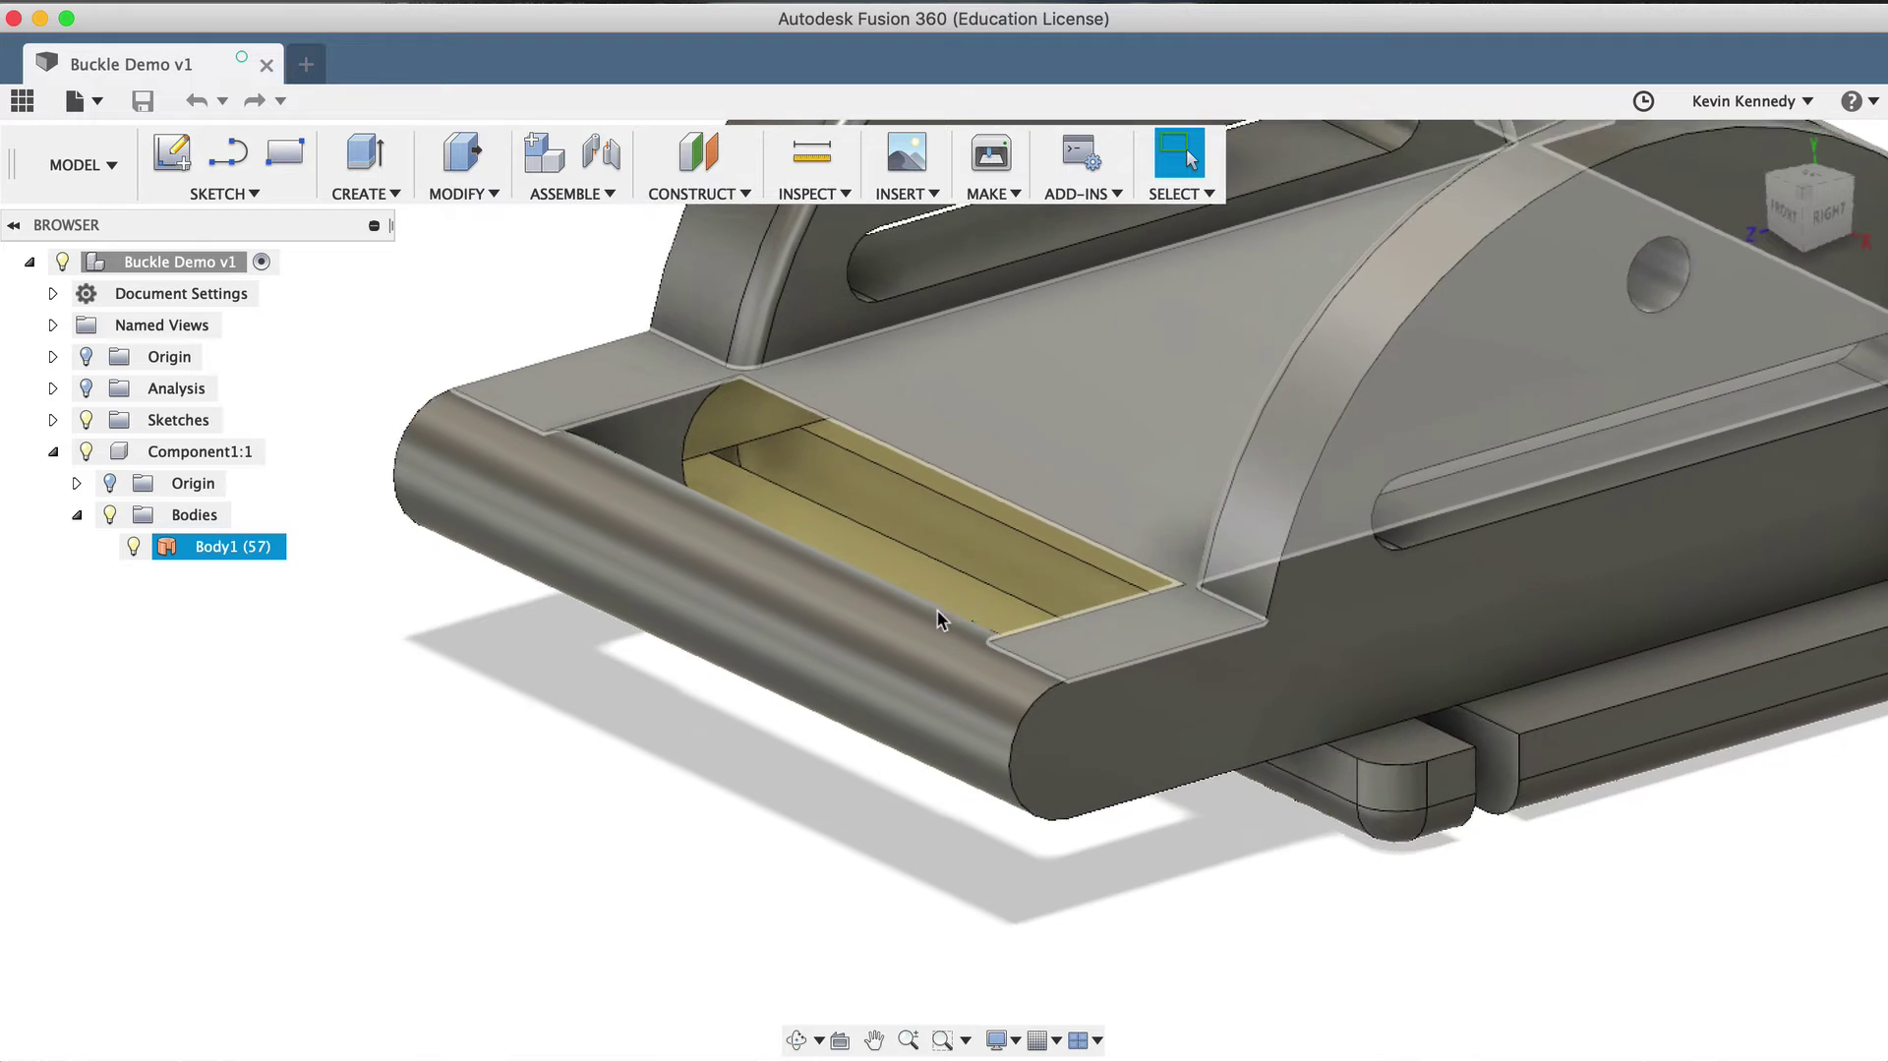
pyautogui.scroll(4, 935, 609)
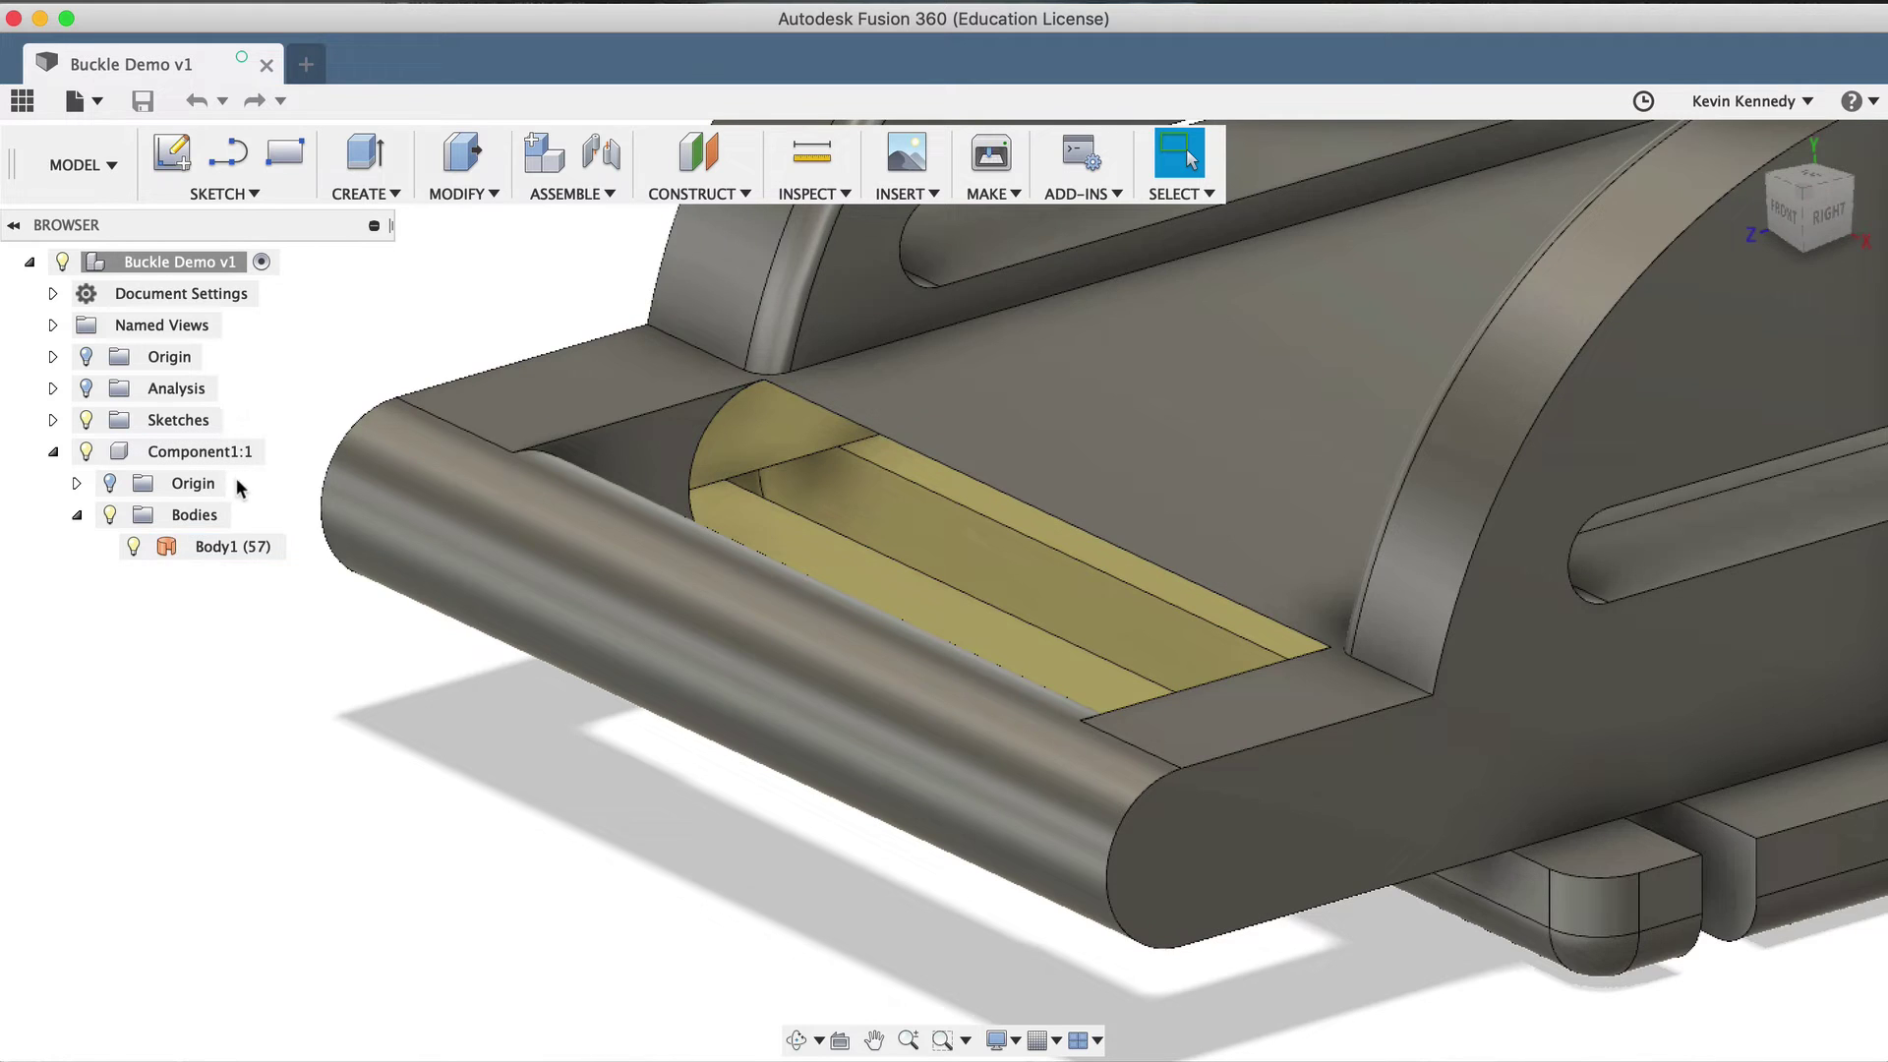
pyautogui.click(209, 548)
pyautogui.click(922, 603)
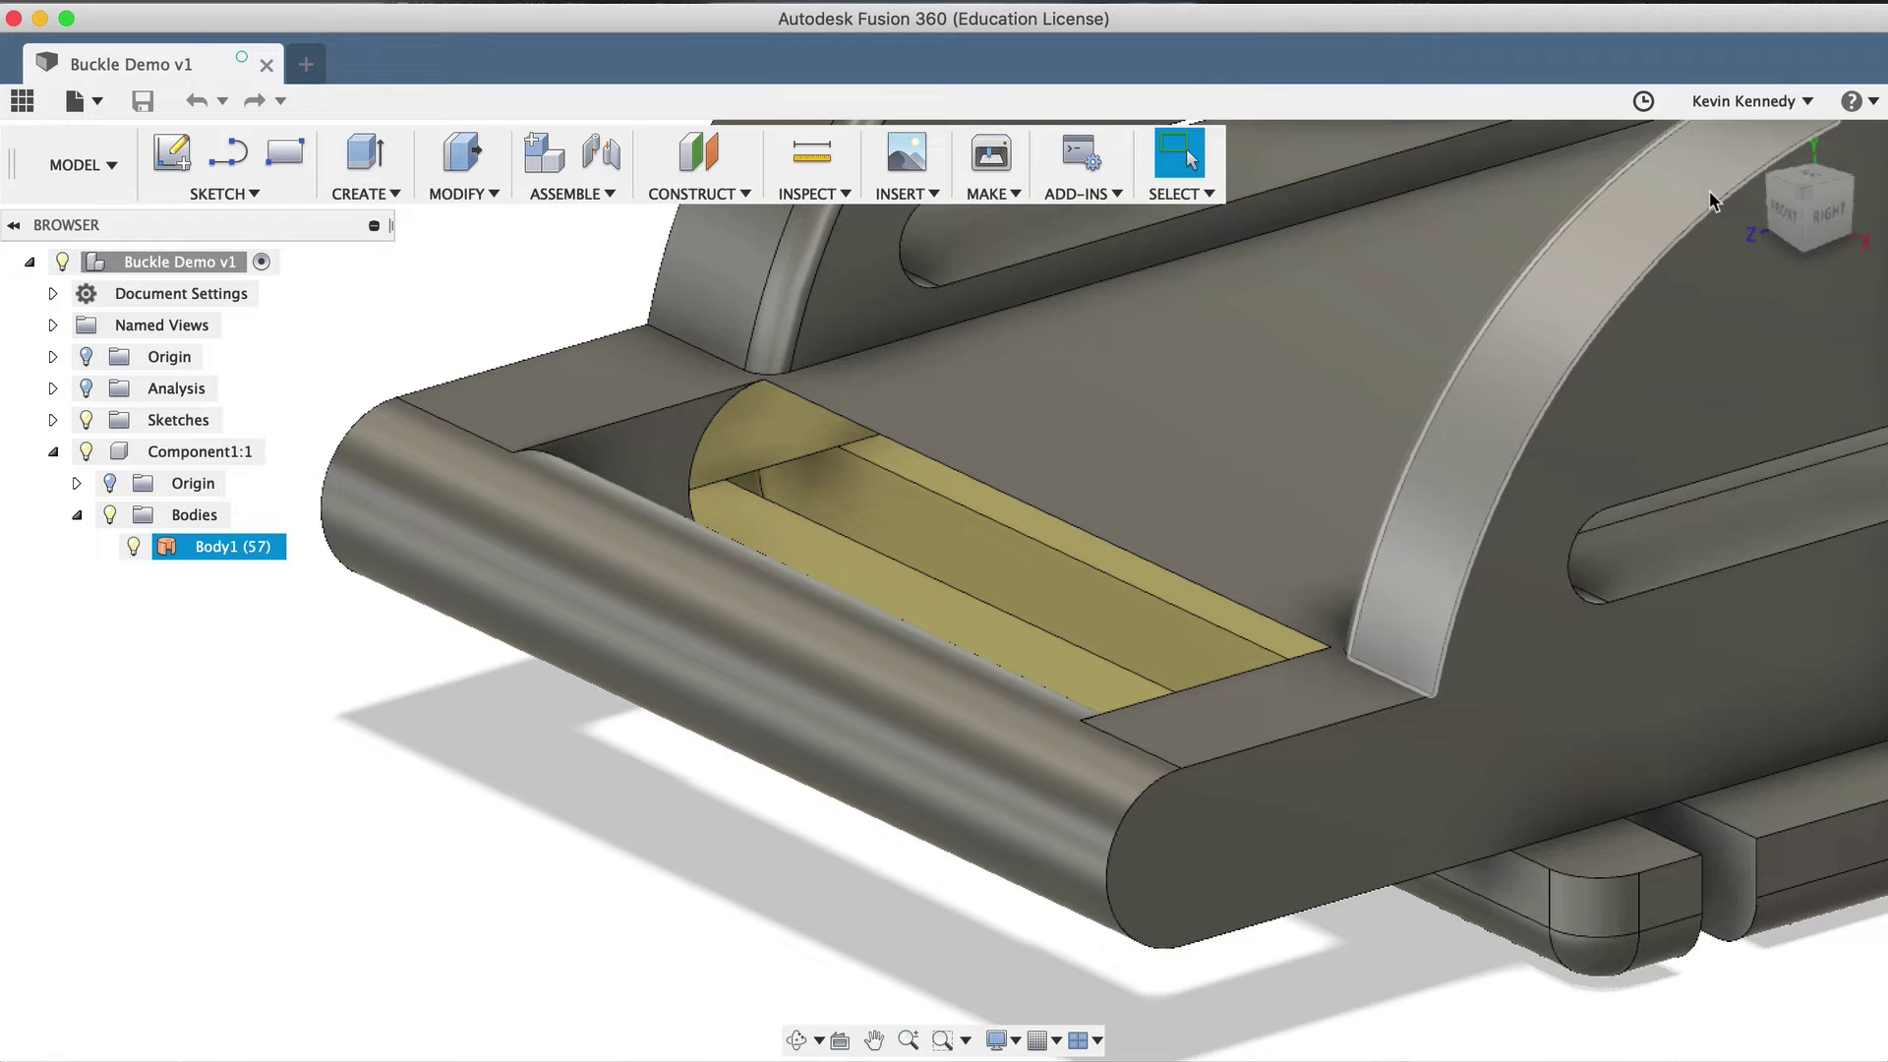
pyautogui.moveTo(1804, 217); pyautogui.dragTo(1726, 232)
pyautogui.press('Escape')
# - Change the active workspace from MODEL to PATCH
pyautogui.click(94, 175)
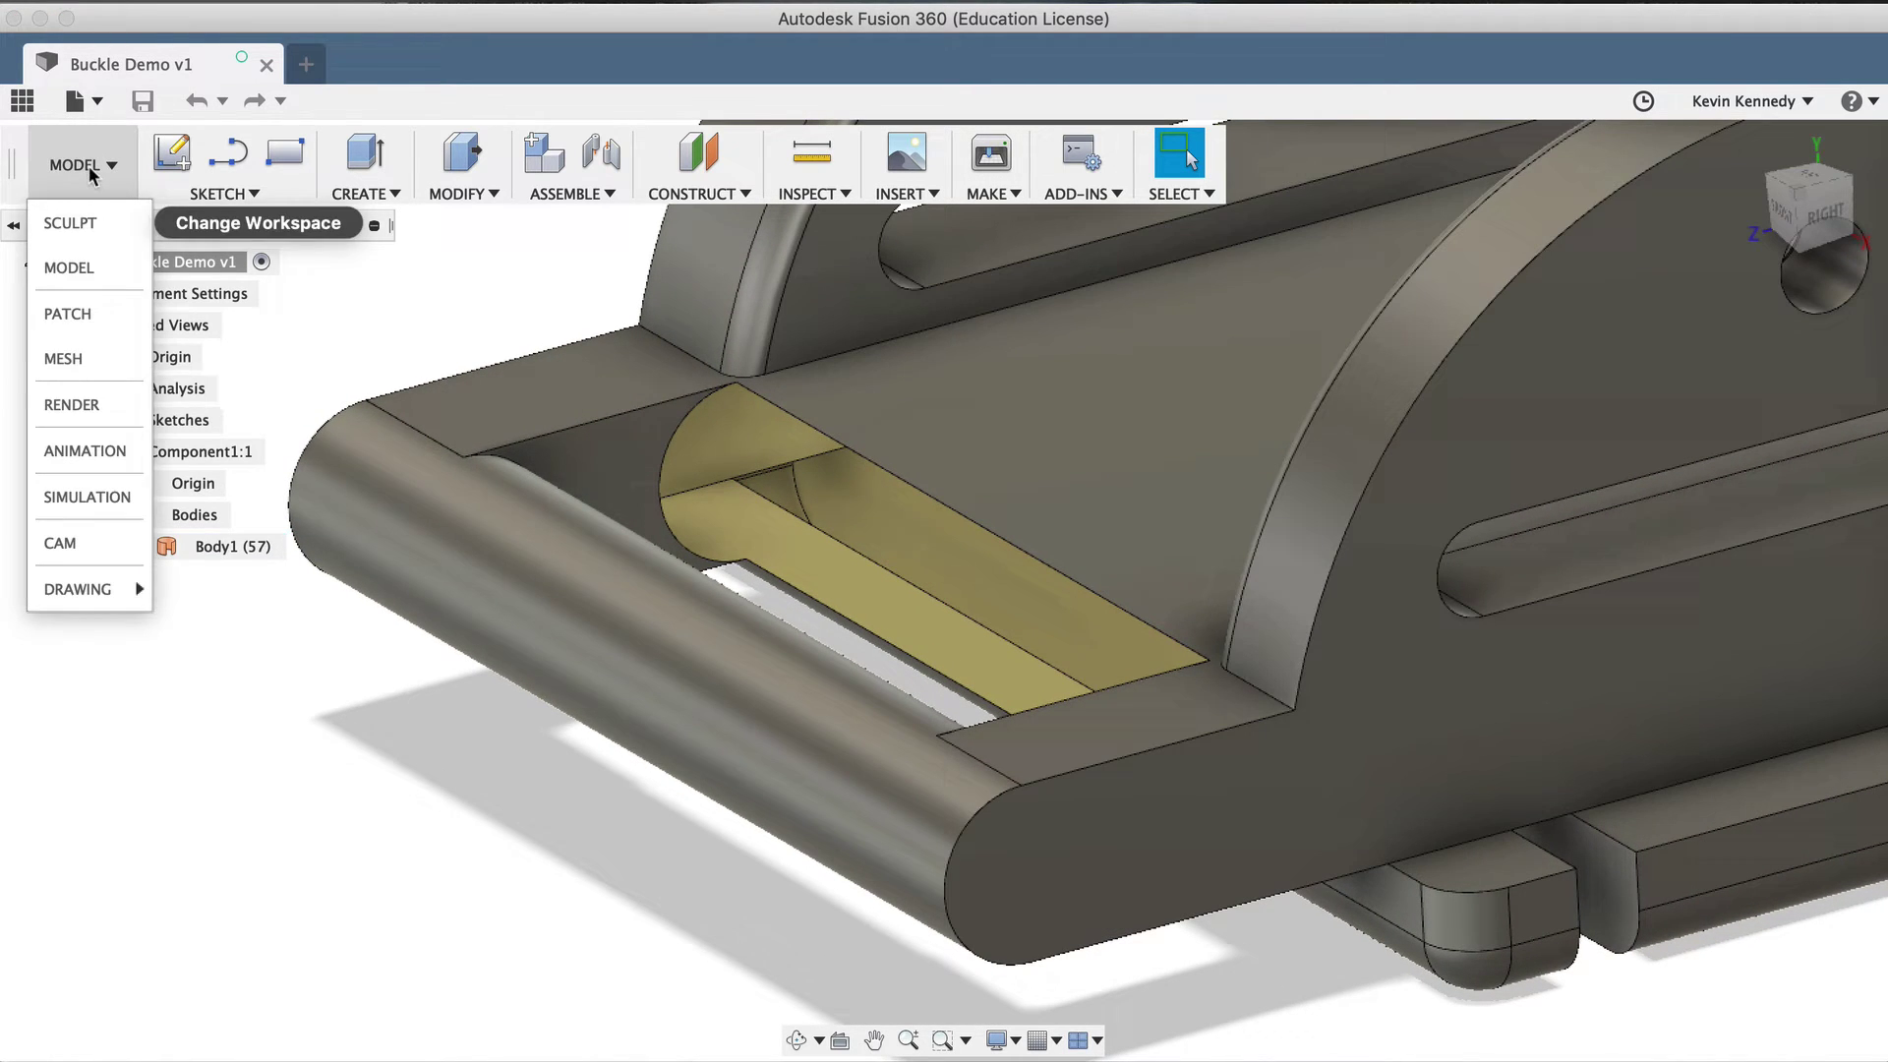
pyautogui.click(82, 328)
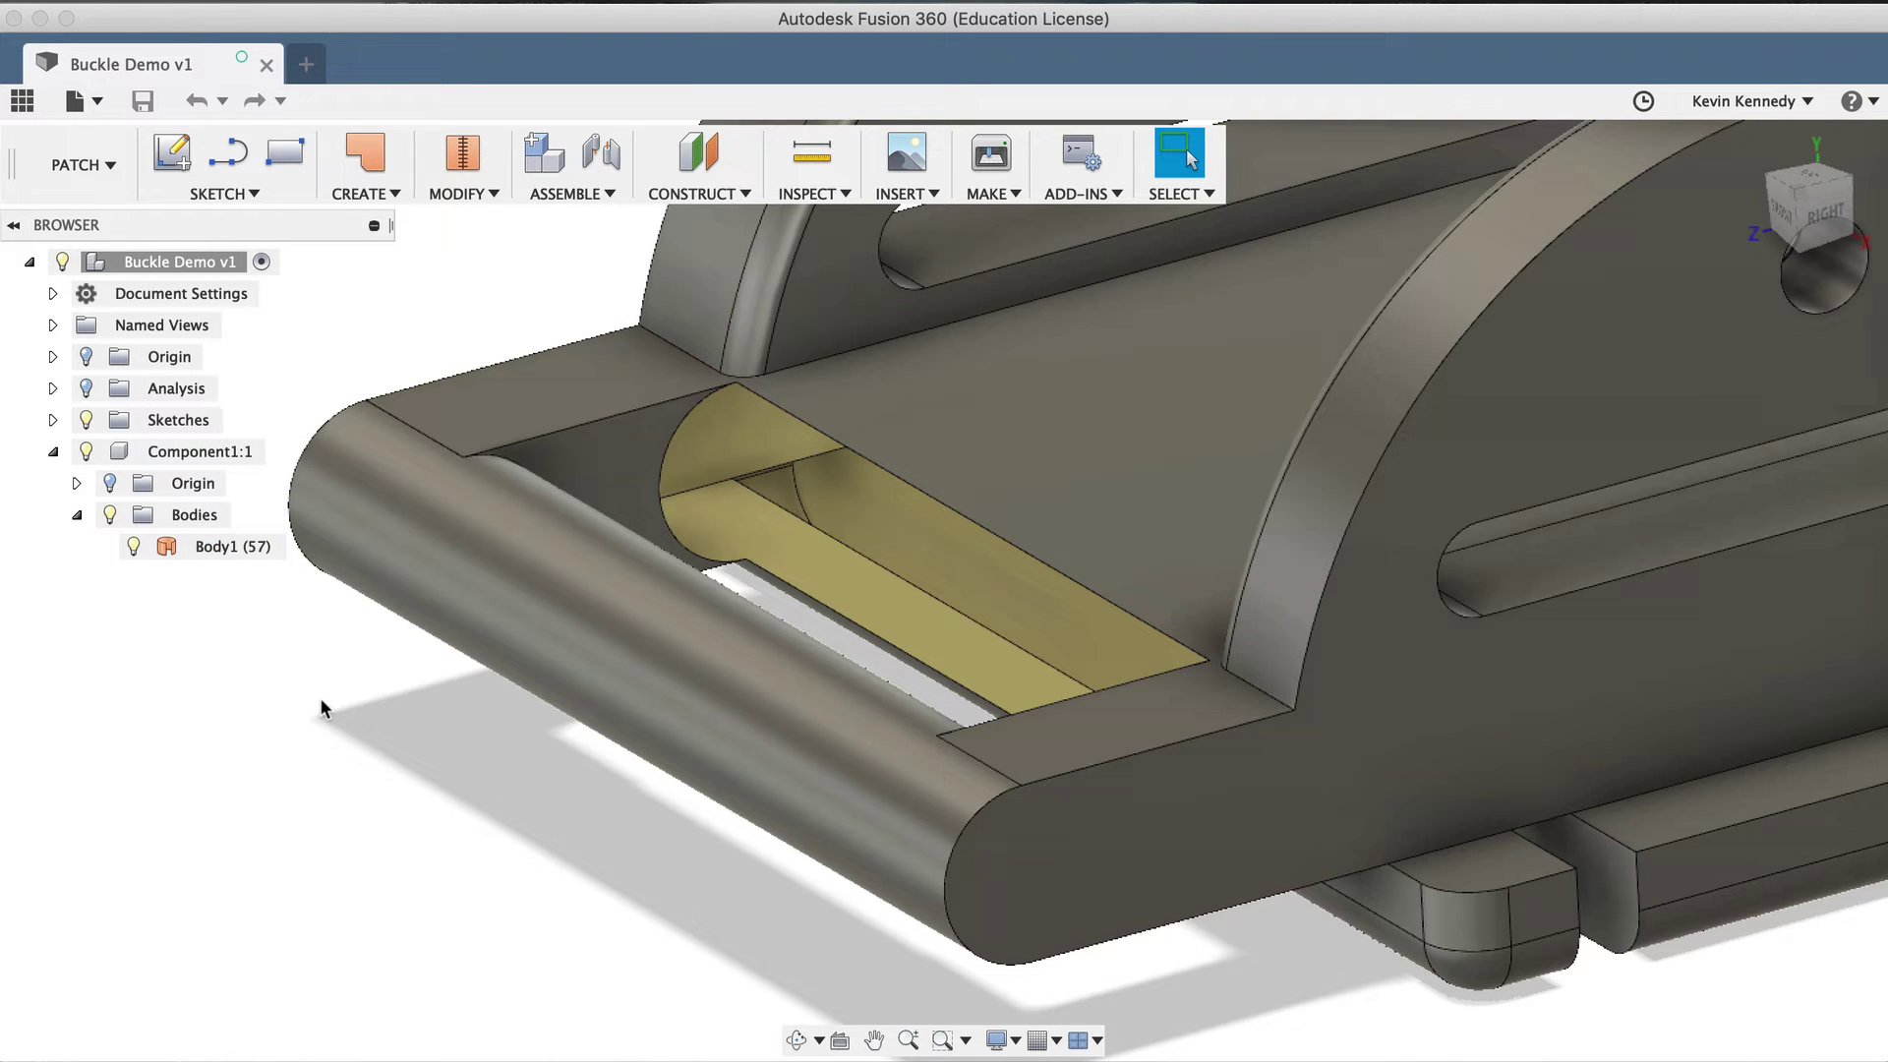
pyautogui.hscroll(-1, 457, 764)
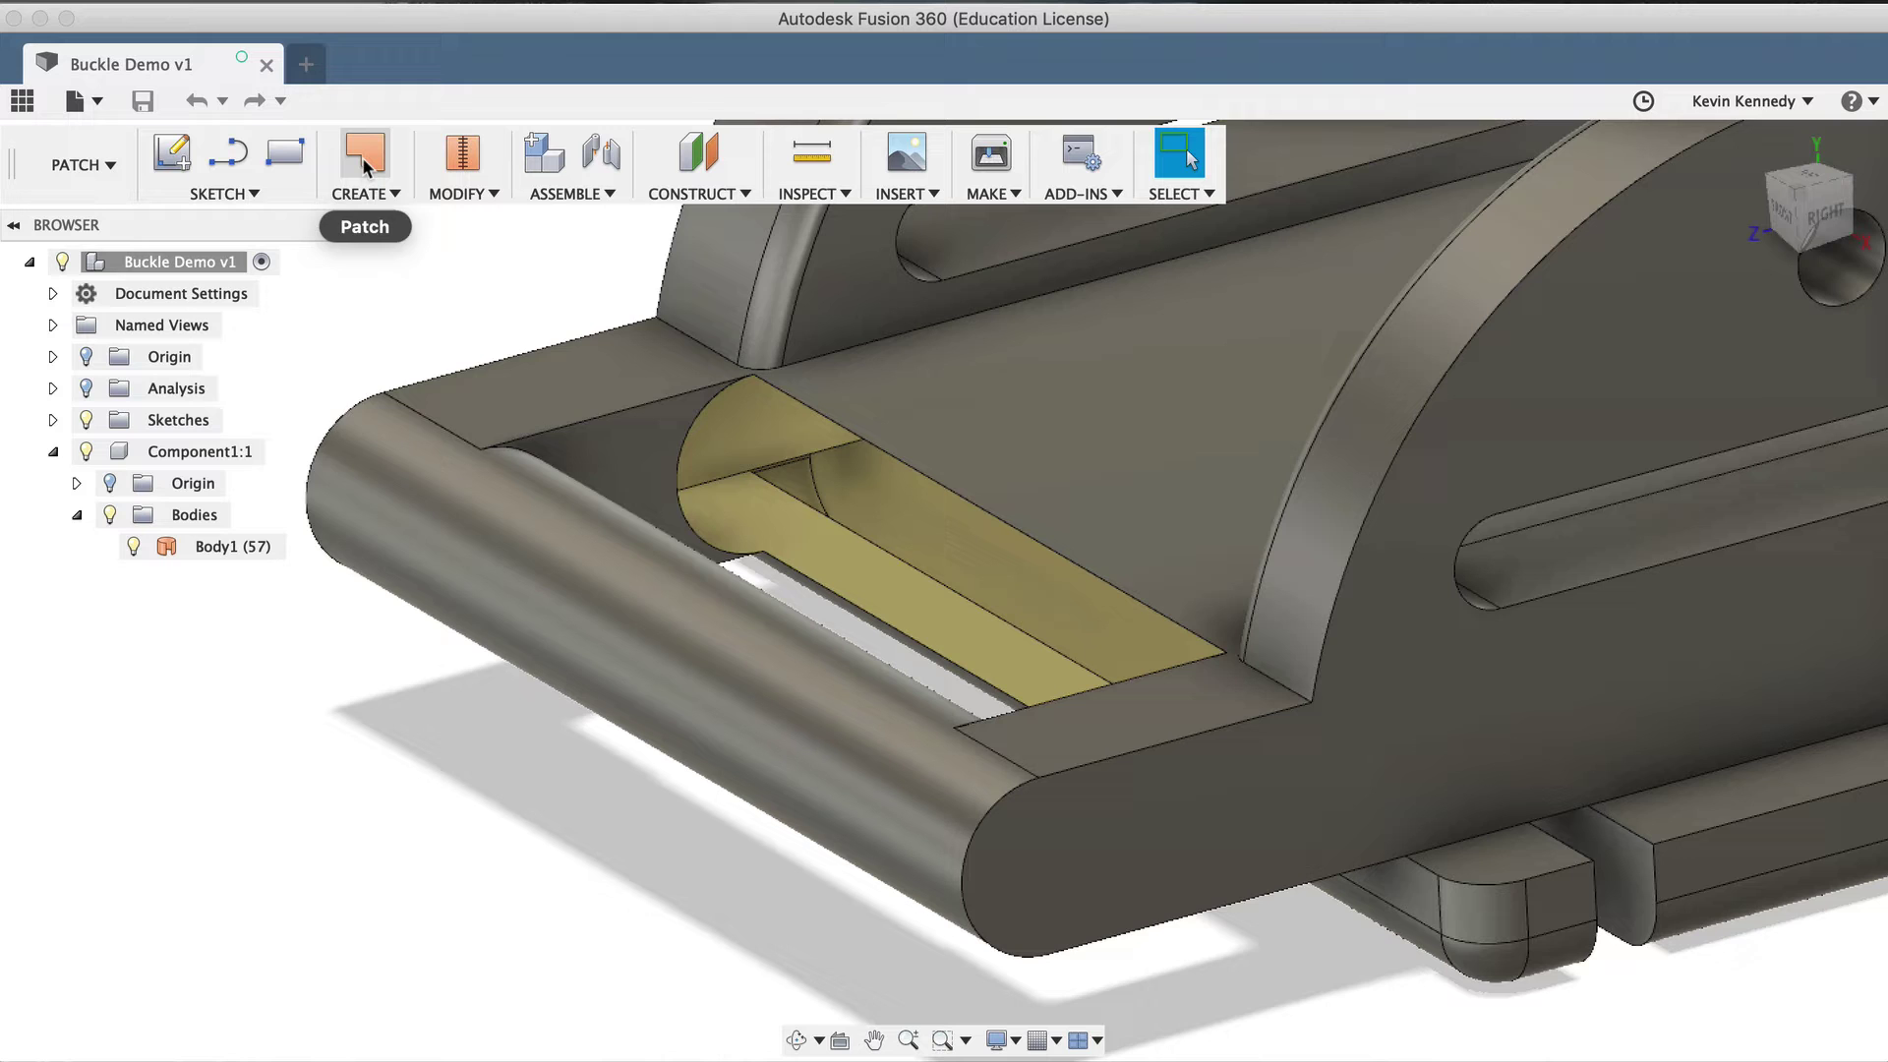
# - Begin a Patch using the slot's four open edges (Edge 1–4) as boundary edges
pyautogui.click(361, 191)
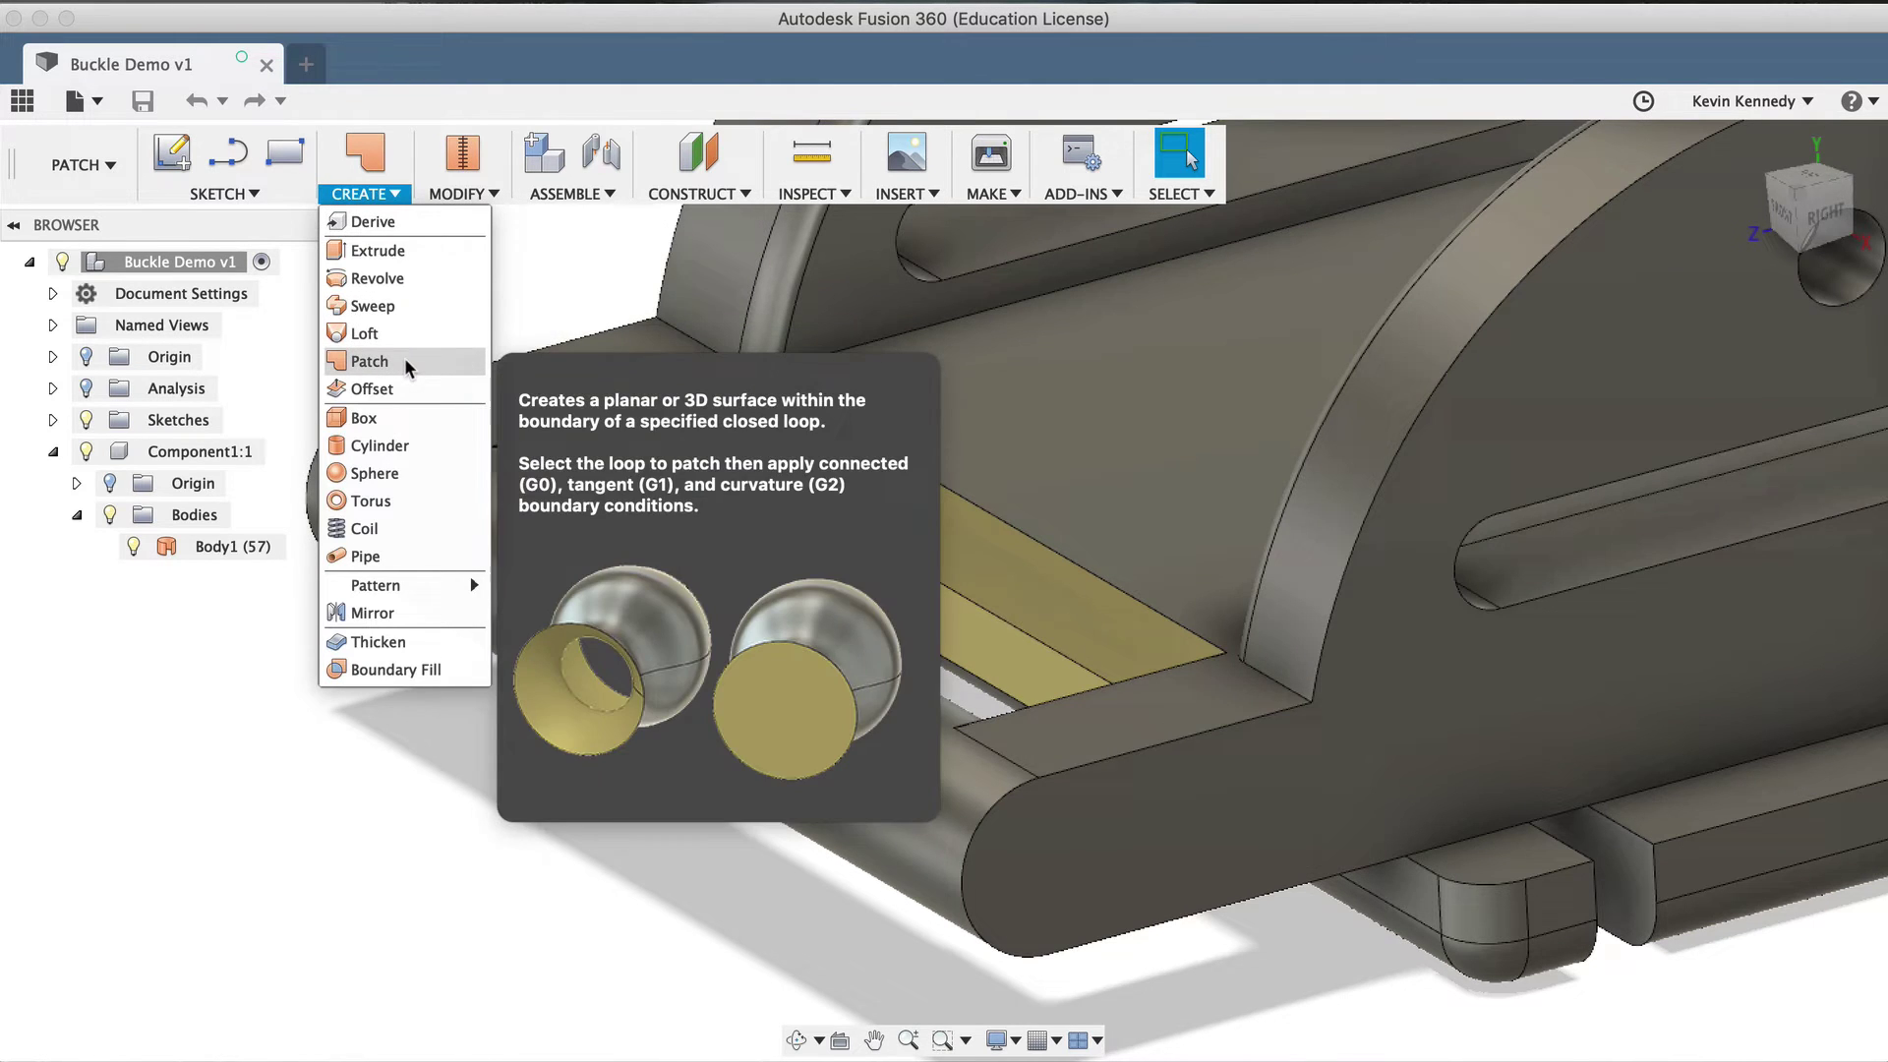
pyautogui.click(404, 361)
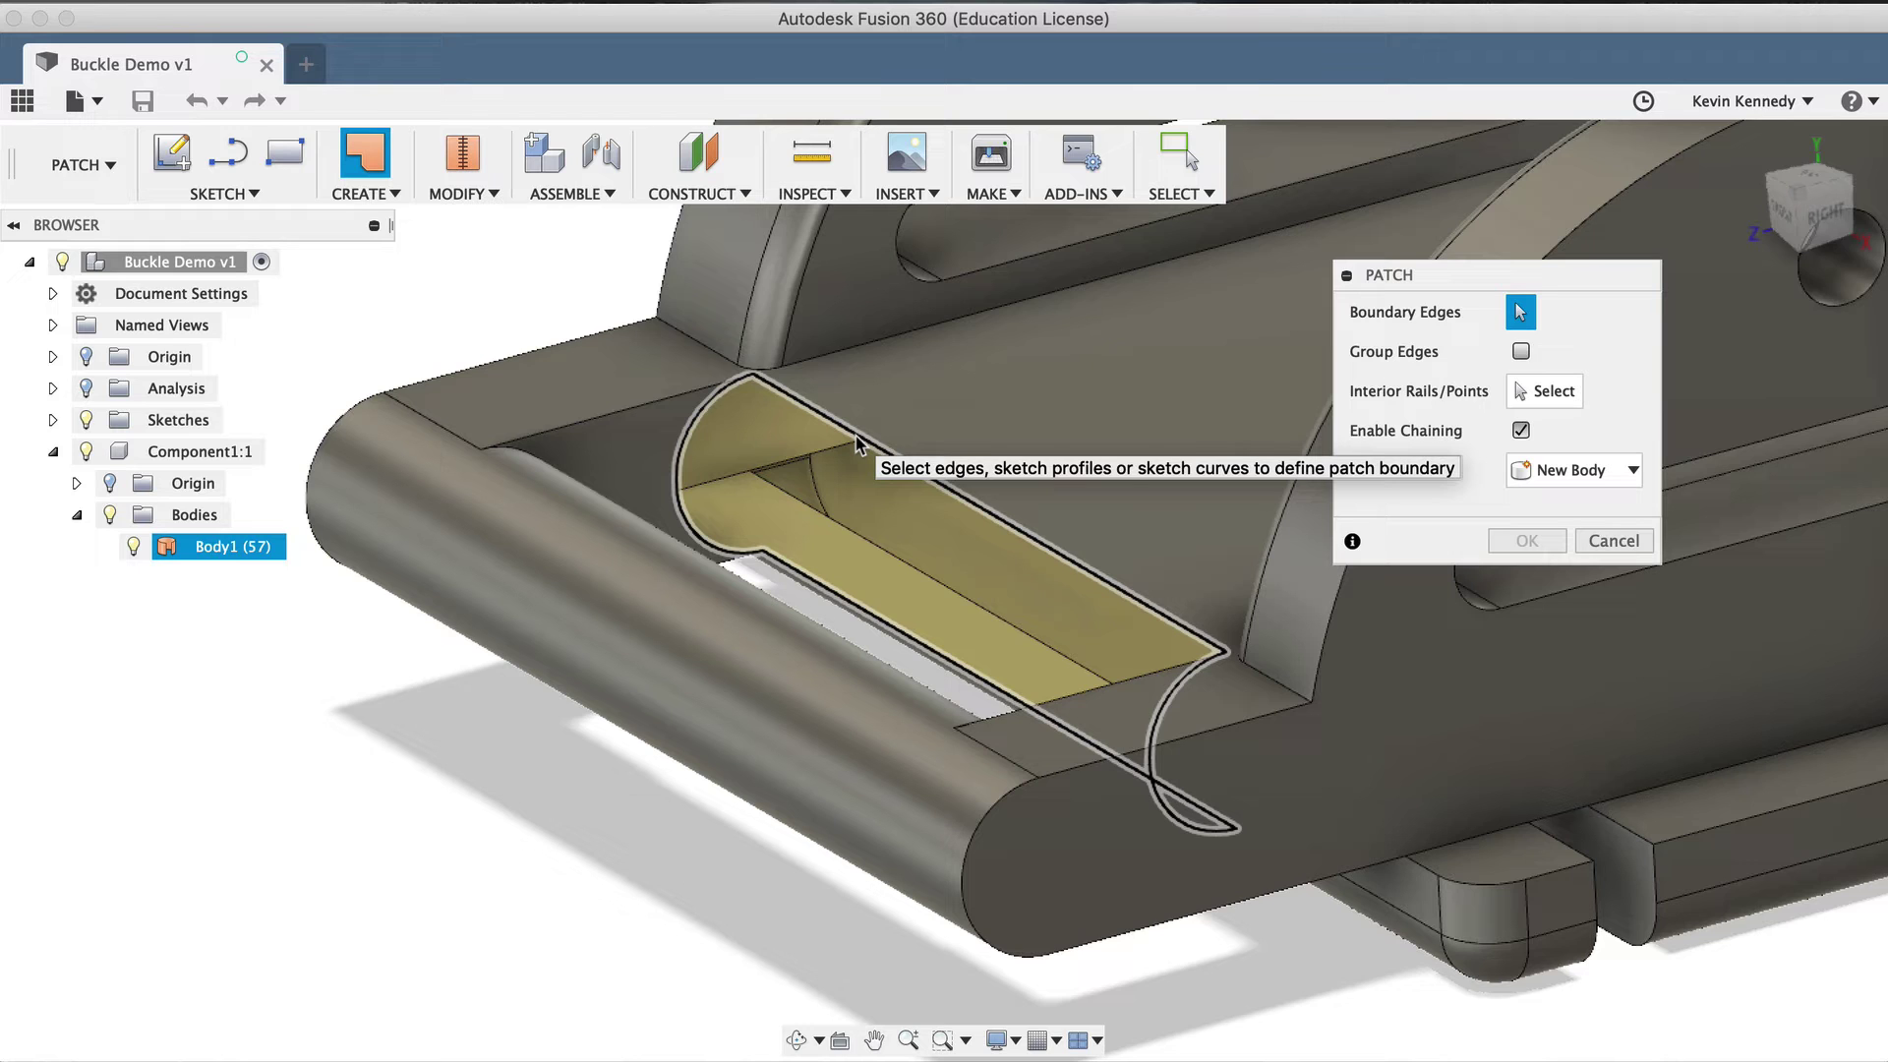
pyautogui.click(858, 444)
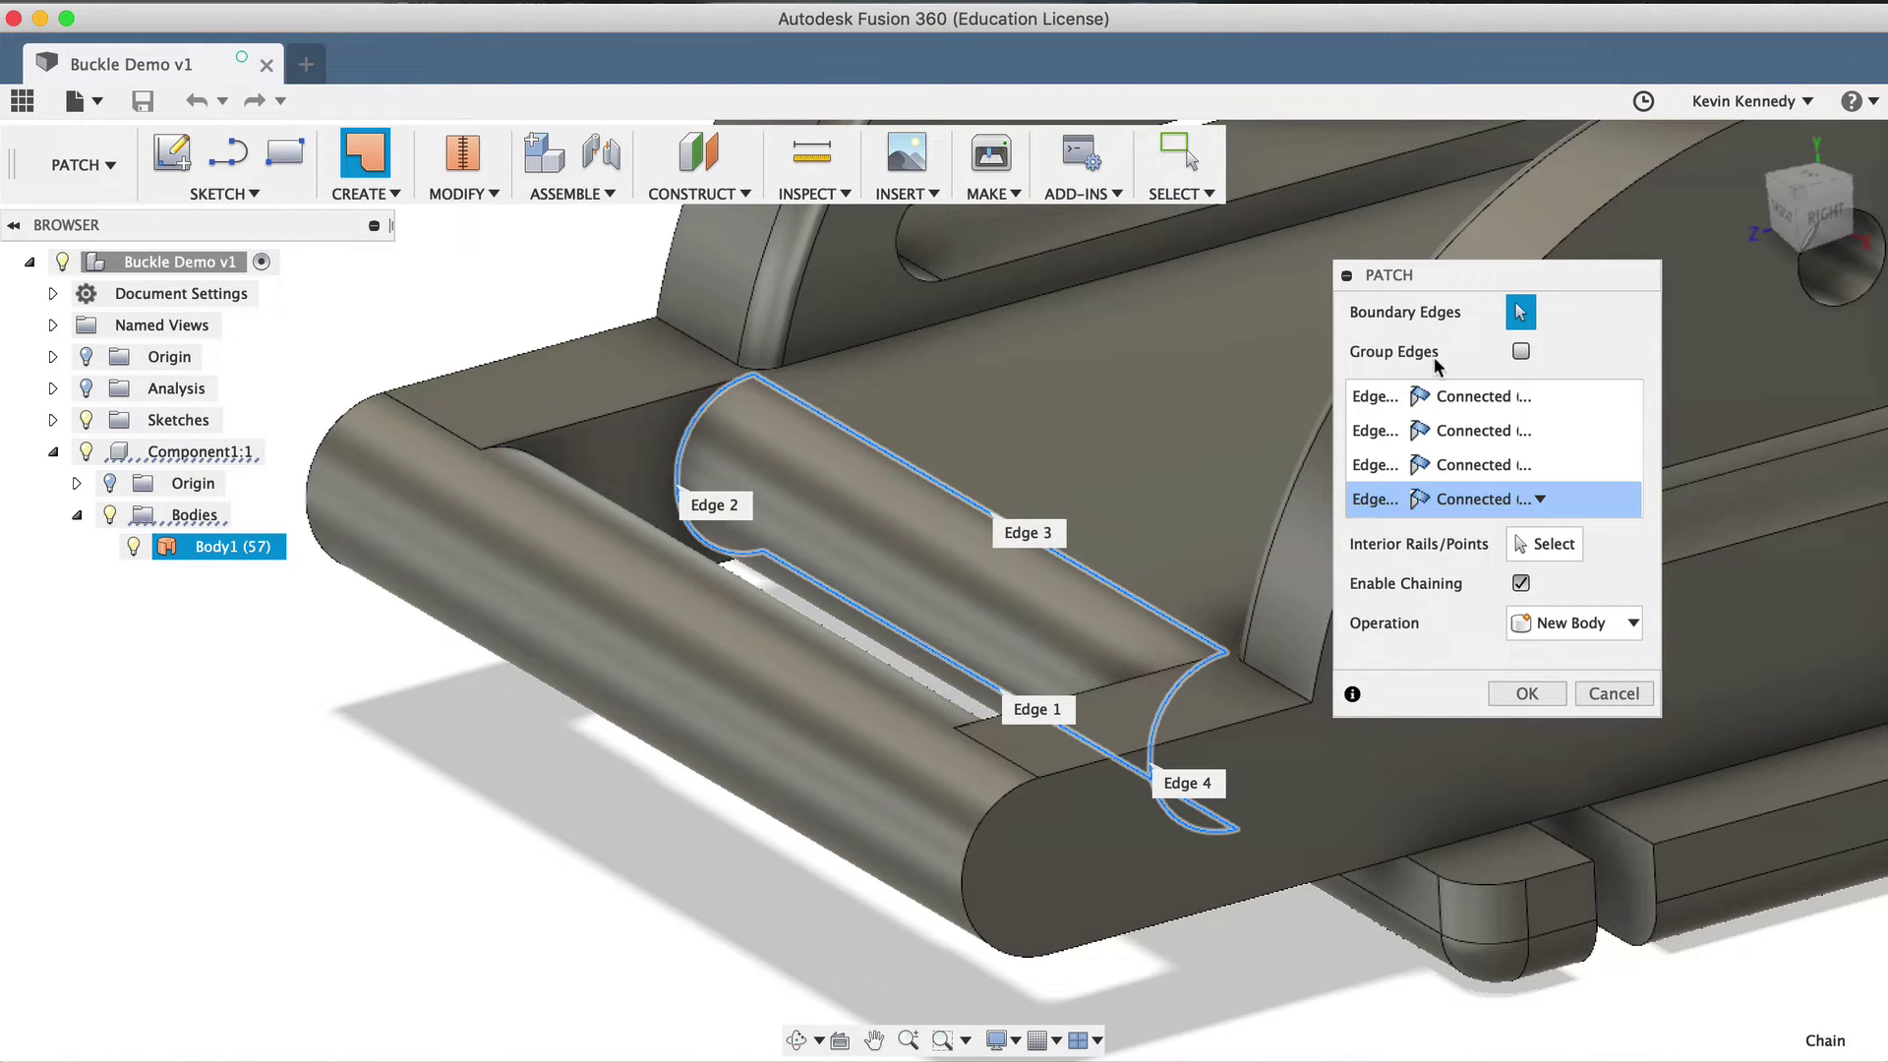
# - Chain the four boundary edges at Connected (G0) continuity and create SurfacePatch1 over the slot
pyautogui.click(1519, 351)
pyautogui.click(1540, 397)
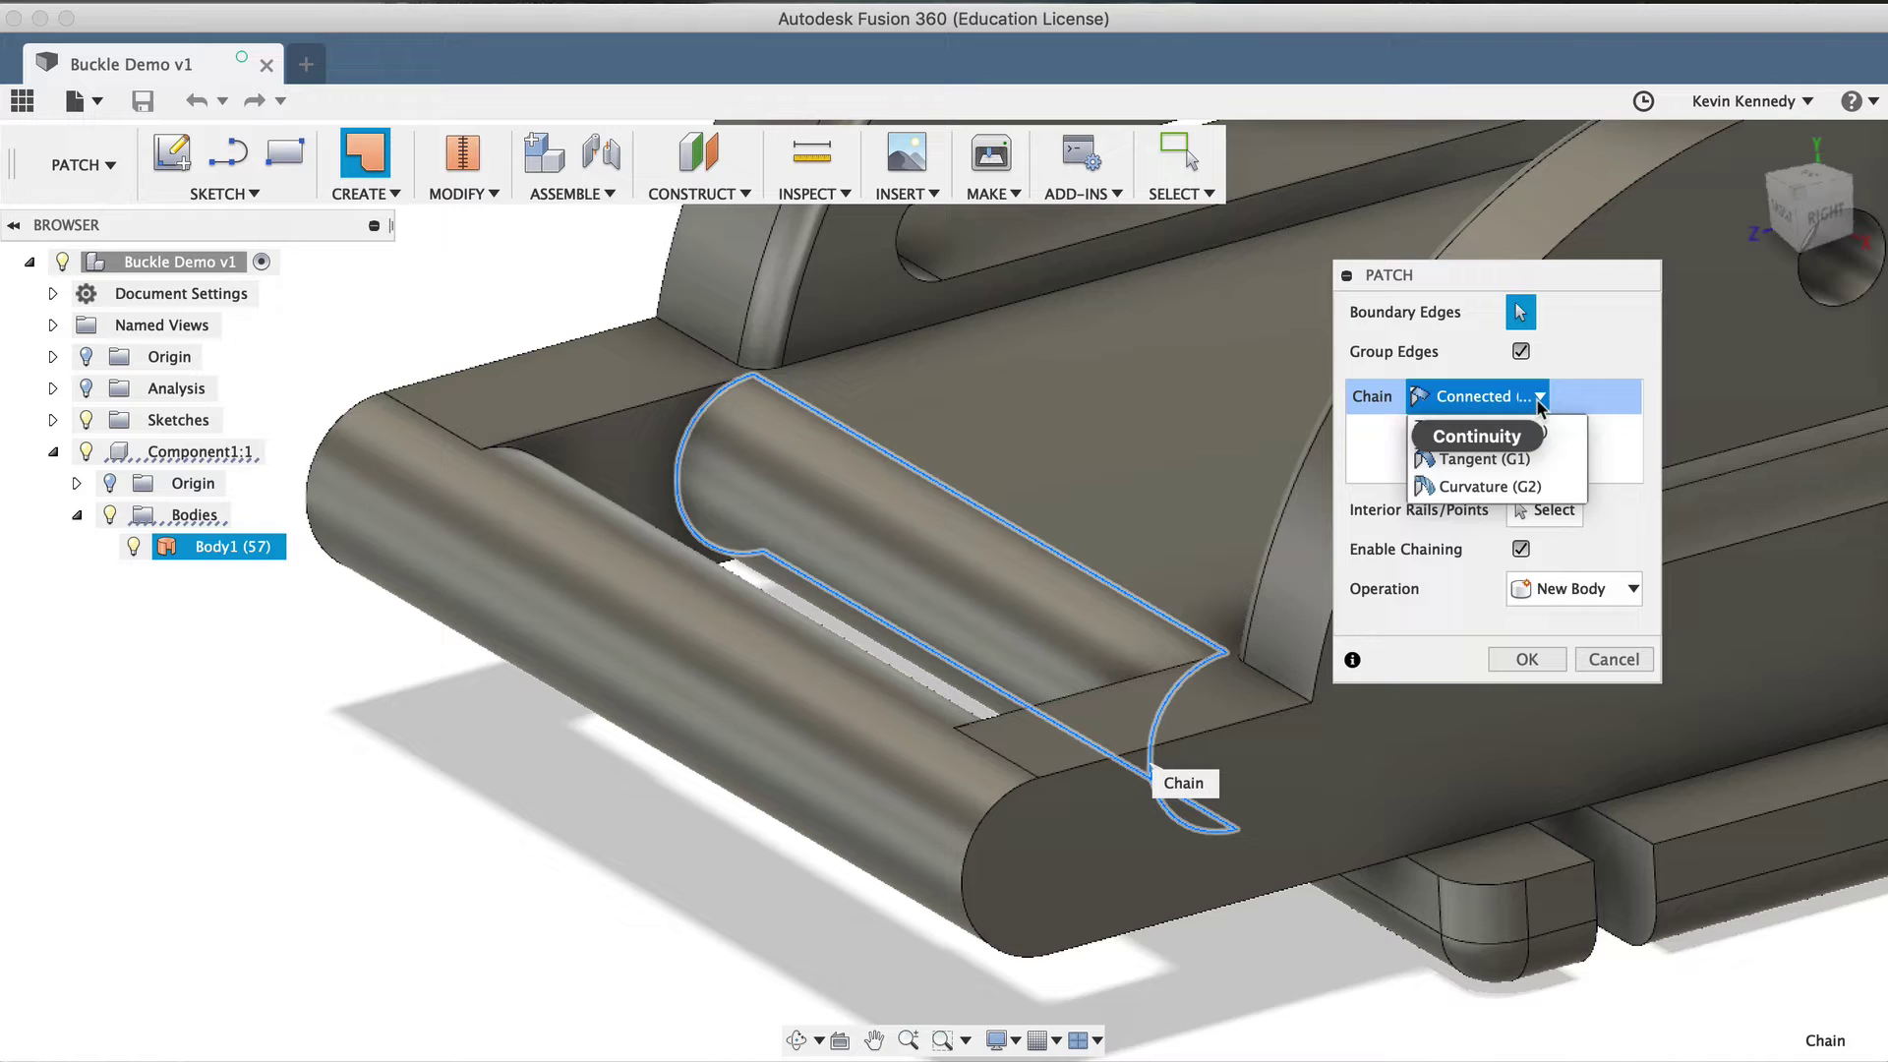
pyautogui.click(1571, 369)
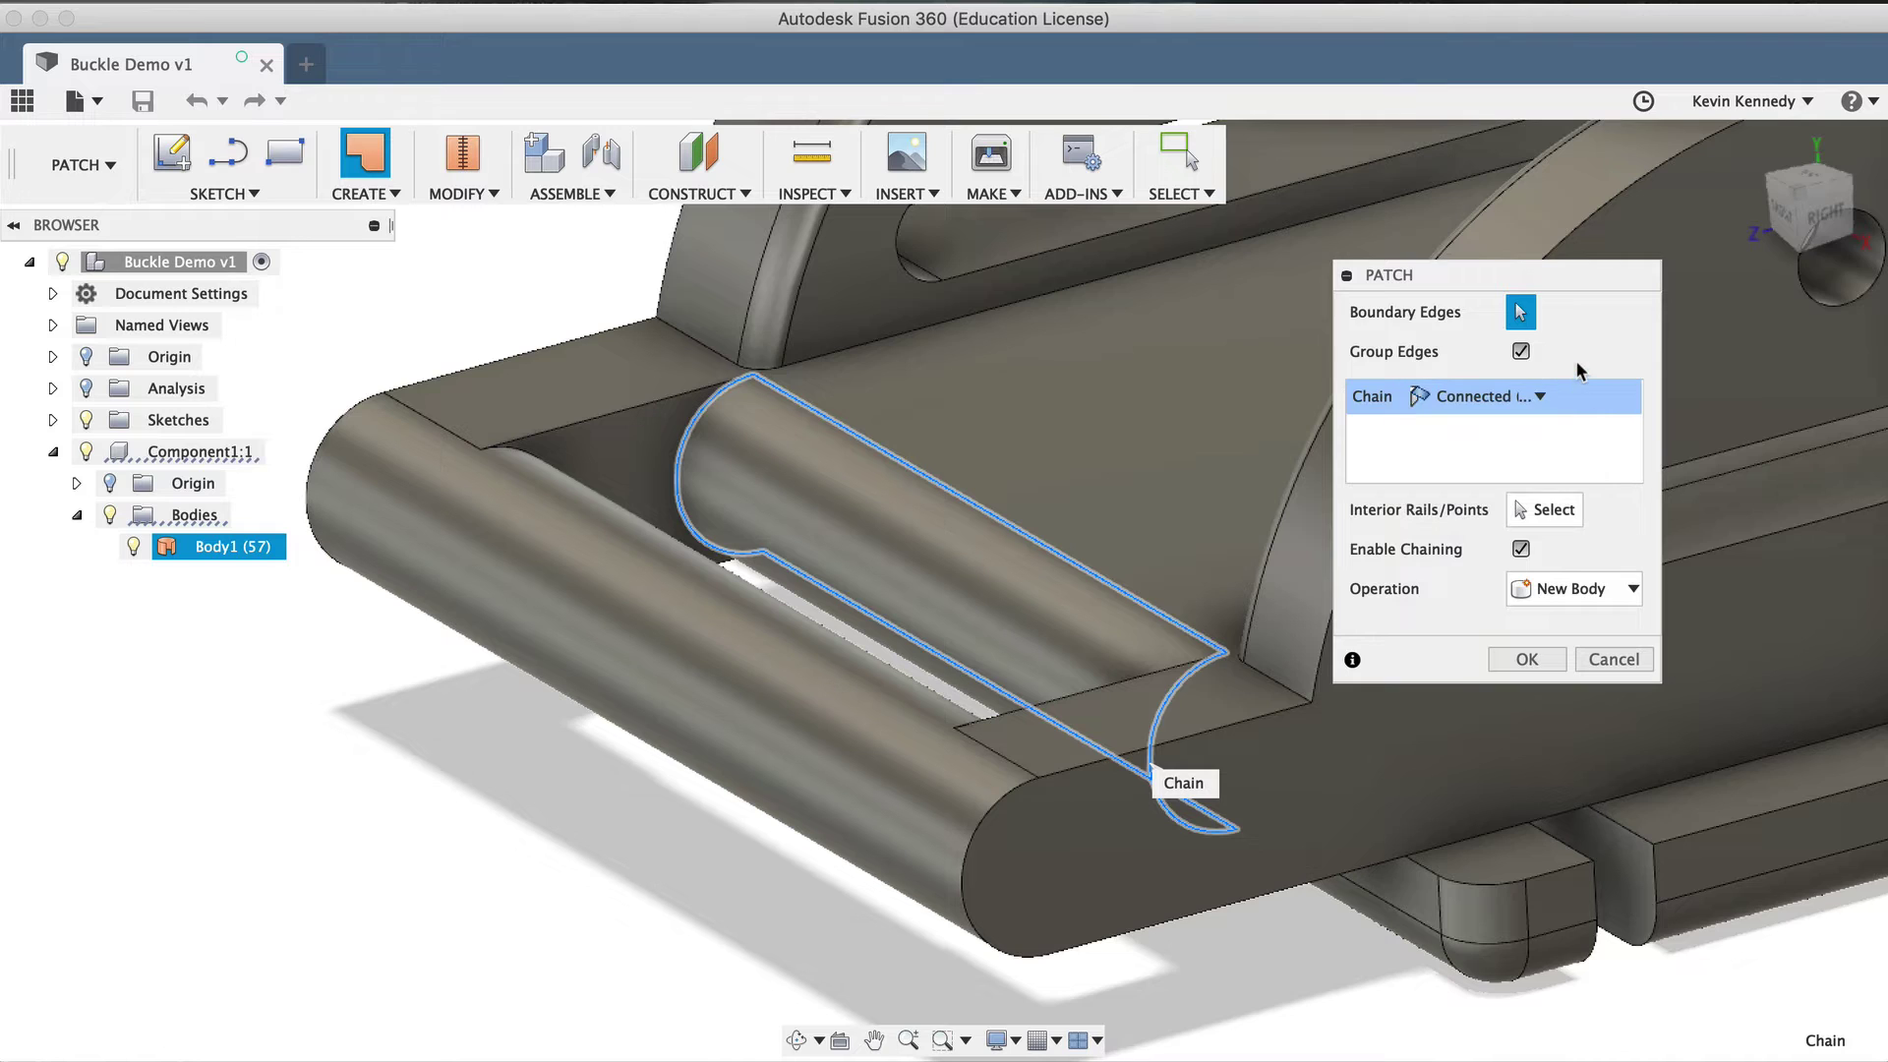
pyautogui.click(1520, 352)
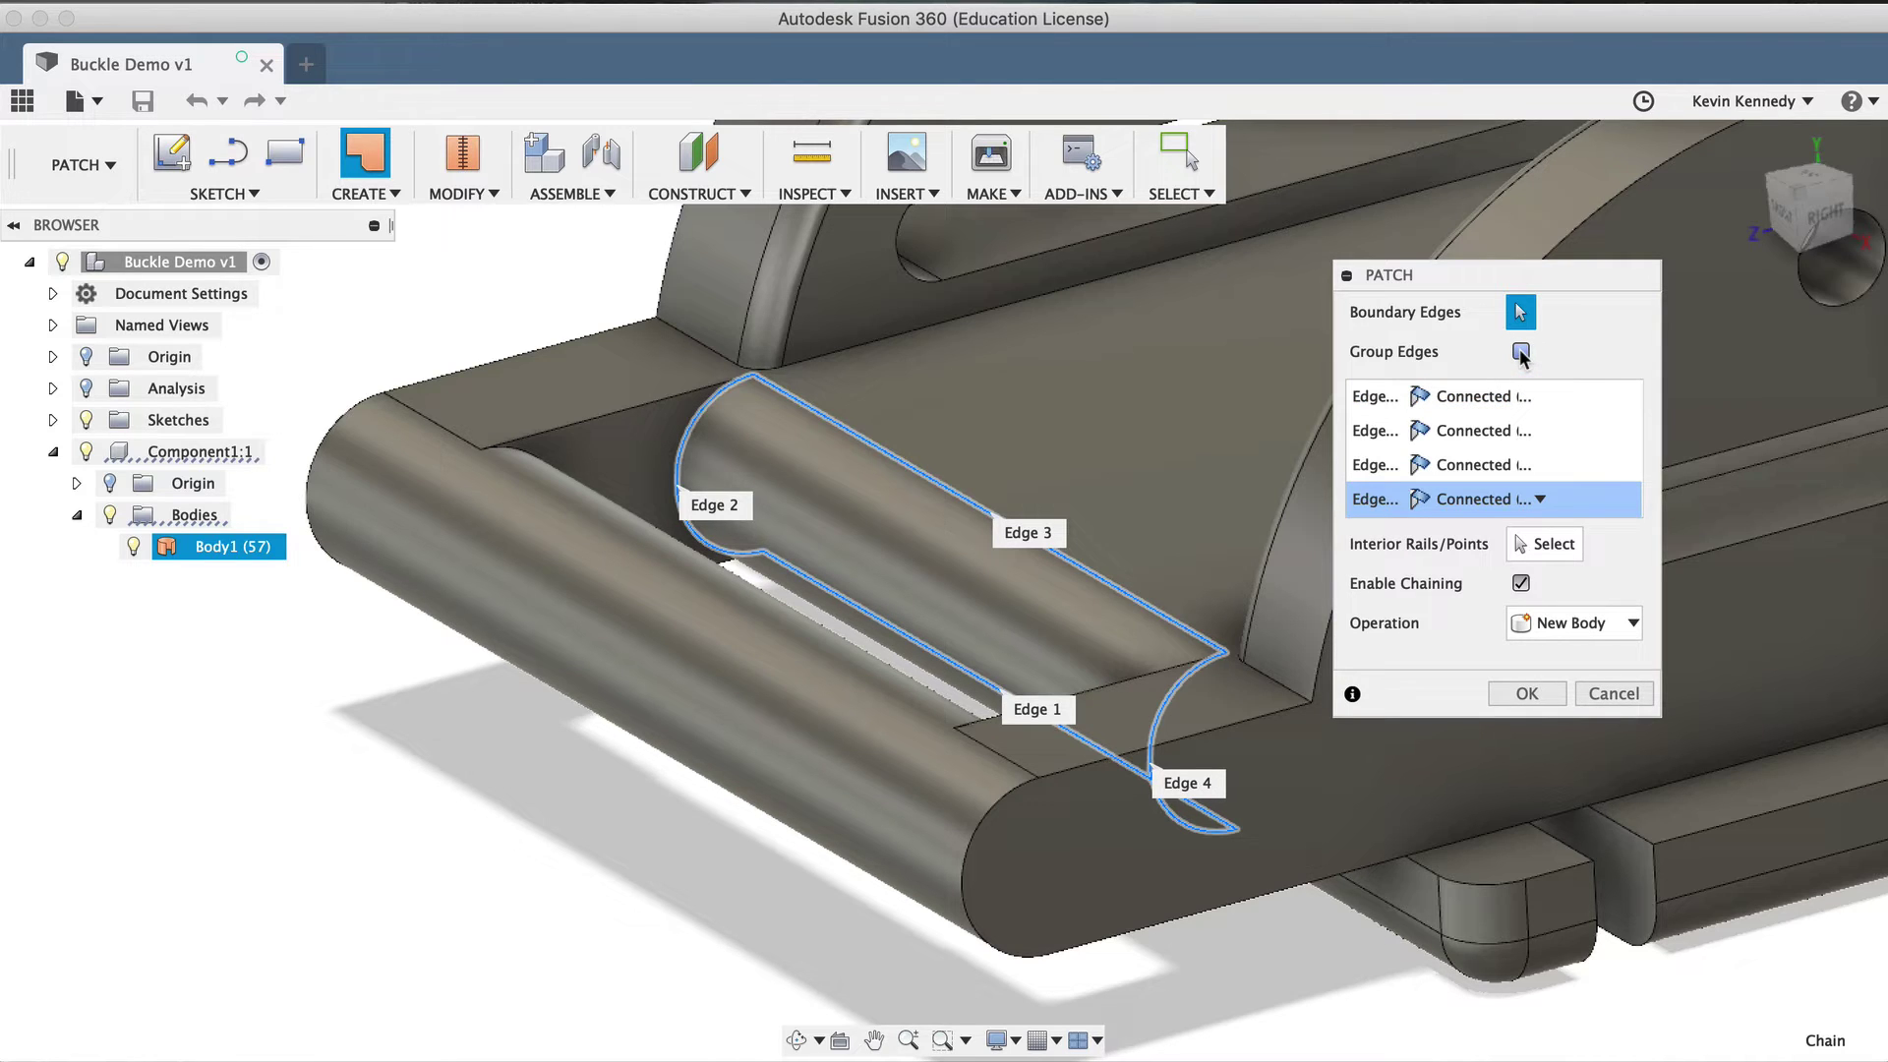
pyautogui.click(1521, 352)
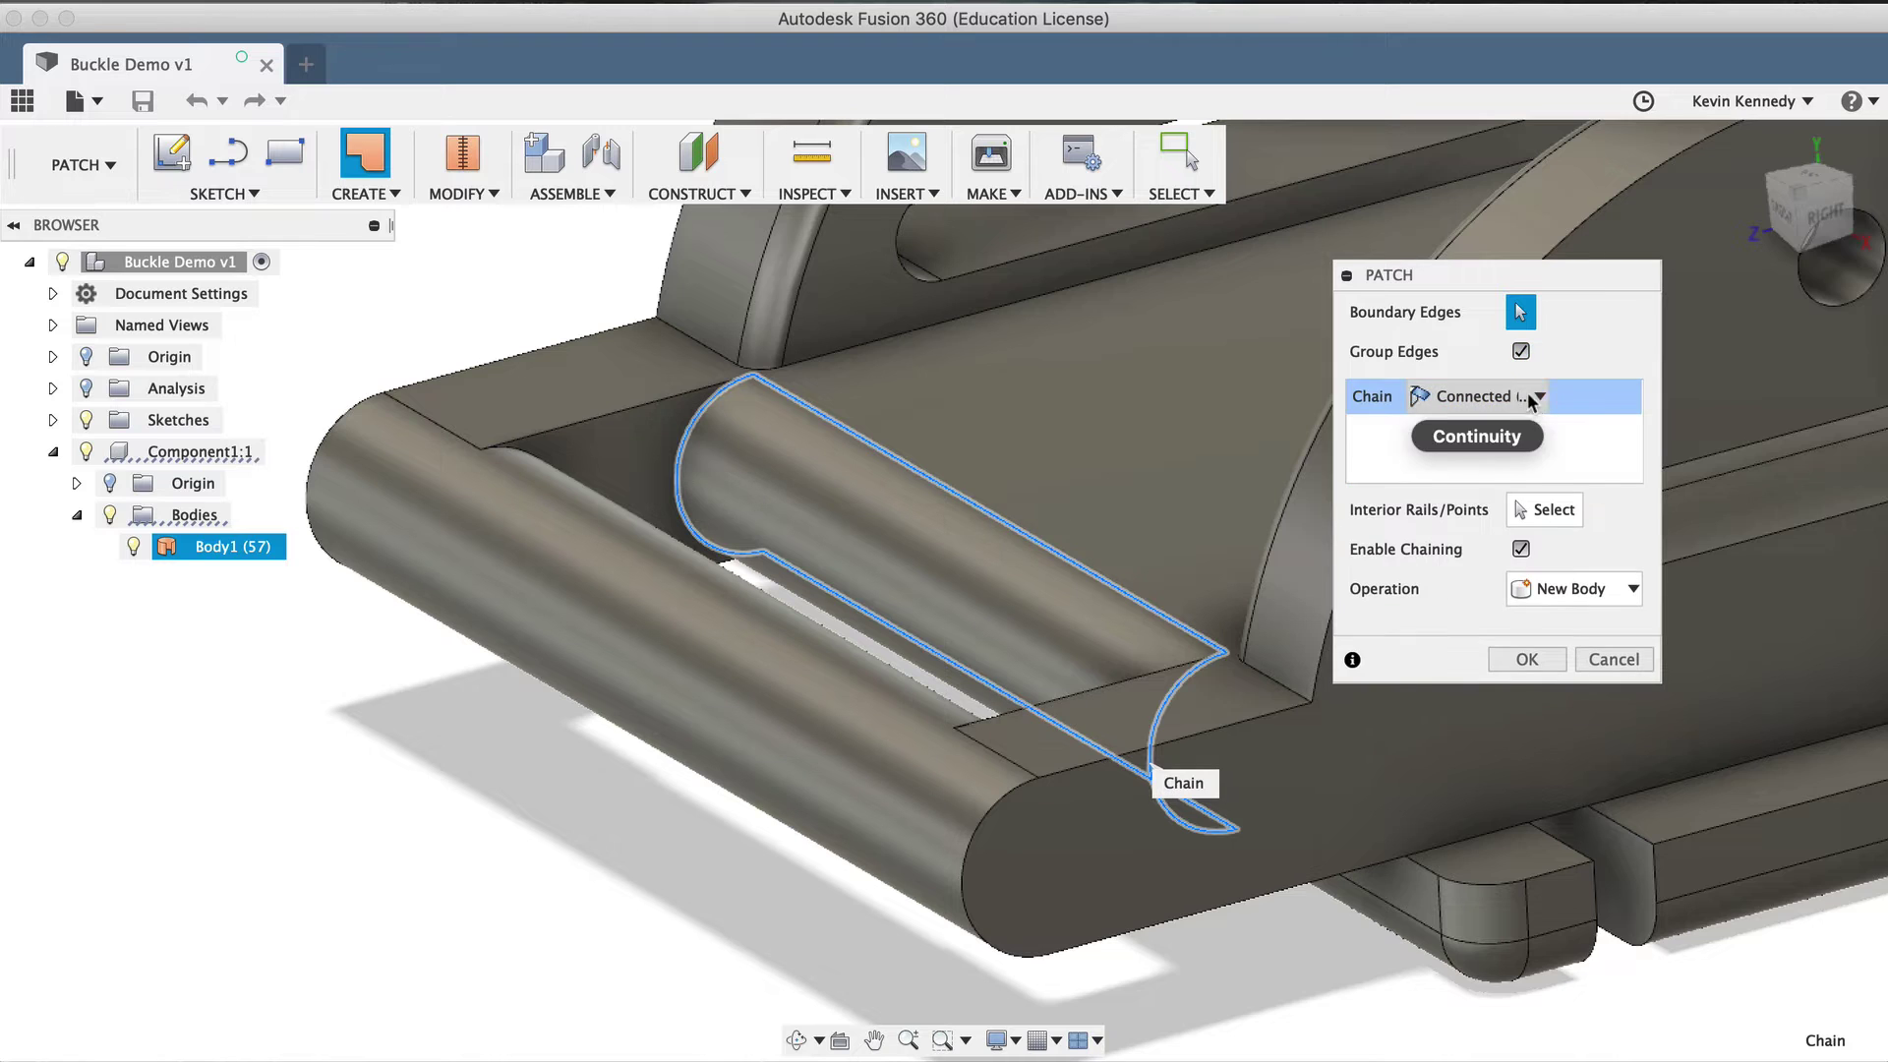
pyautogui.click(1531, 393)
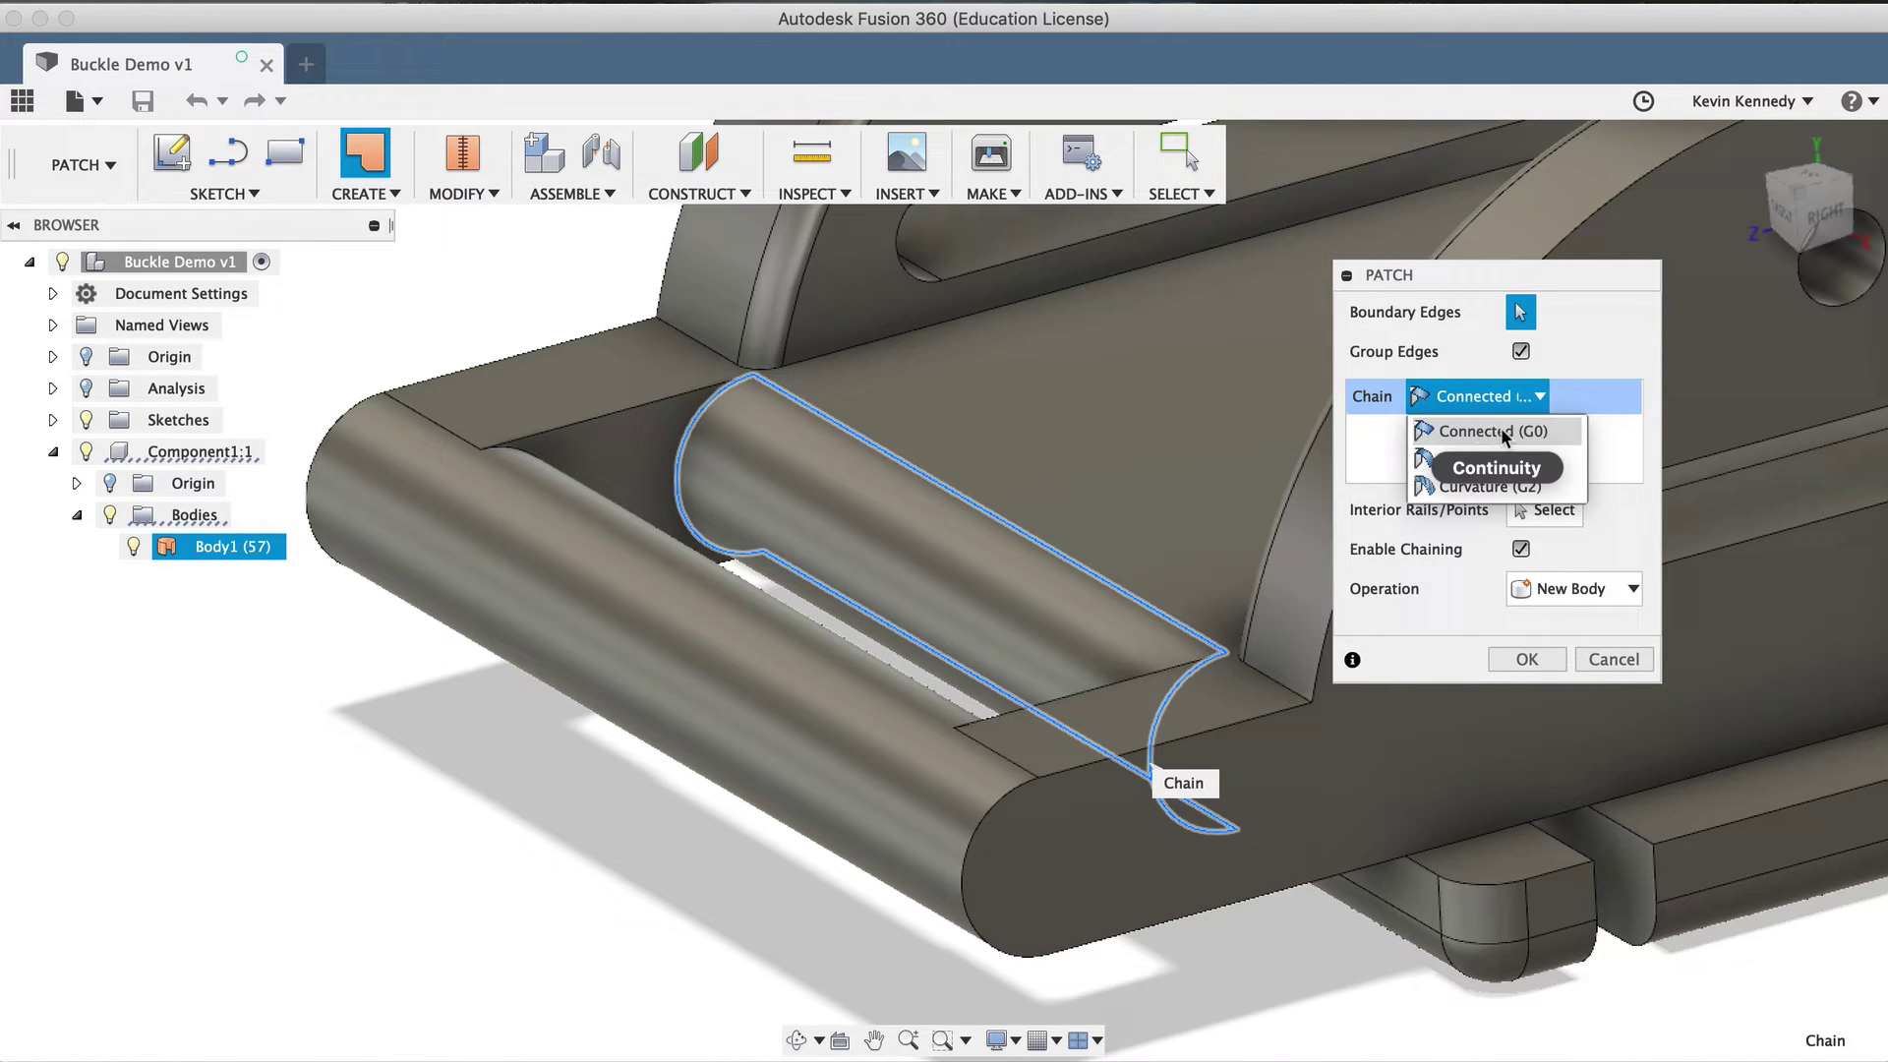
pyautogui.click(1500, 430)
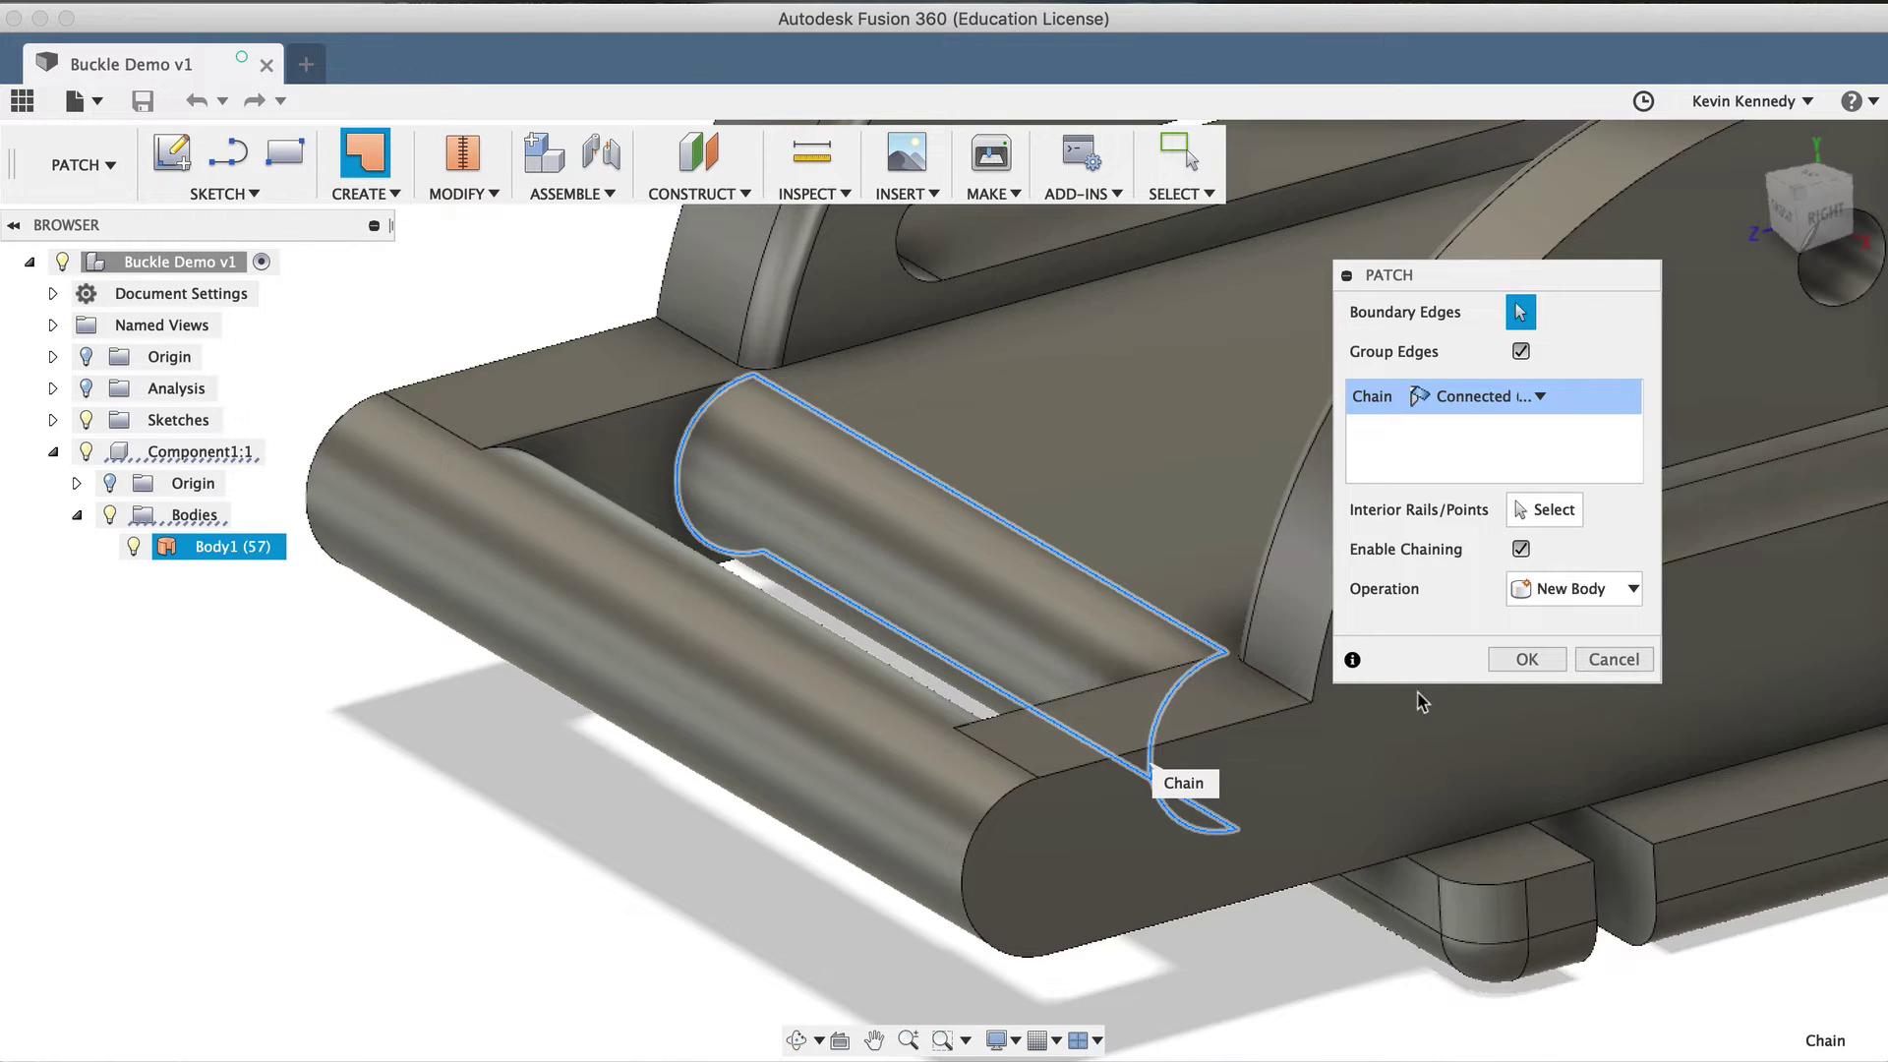
pyautogui.click(1524, 658)
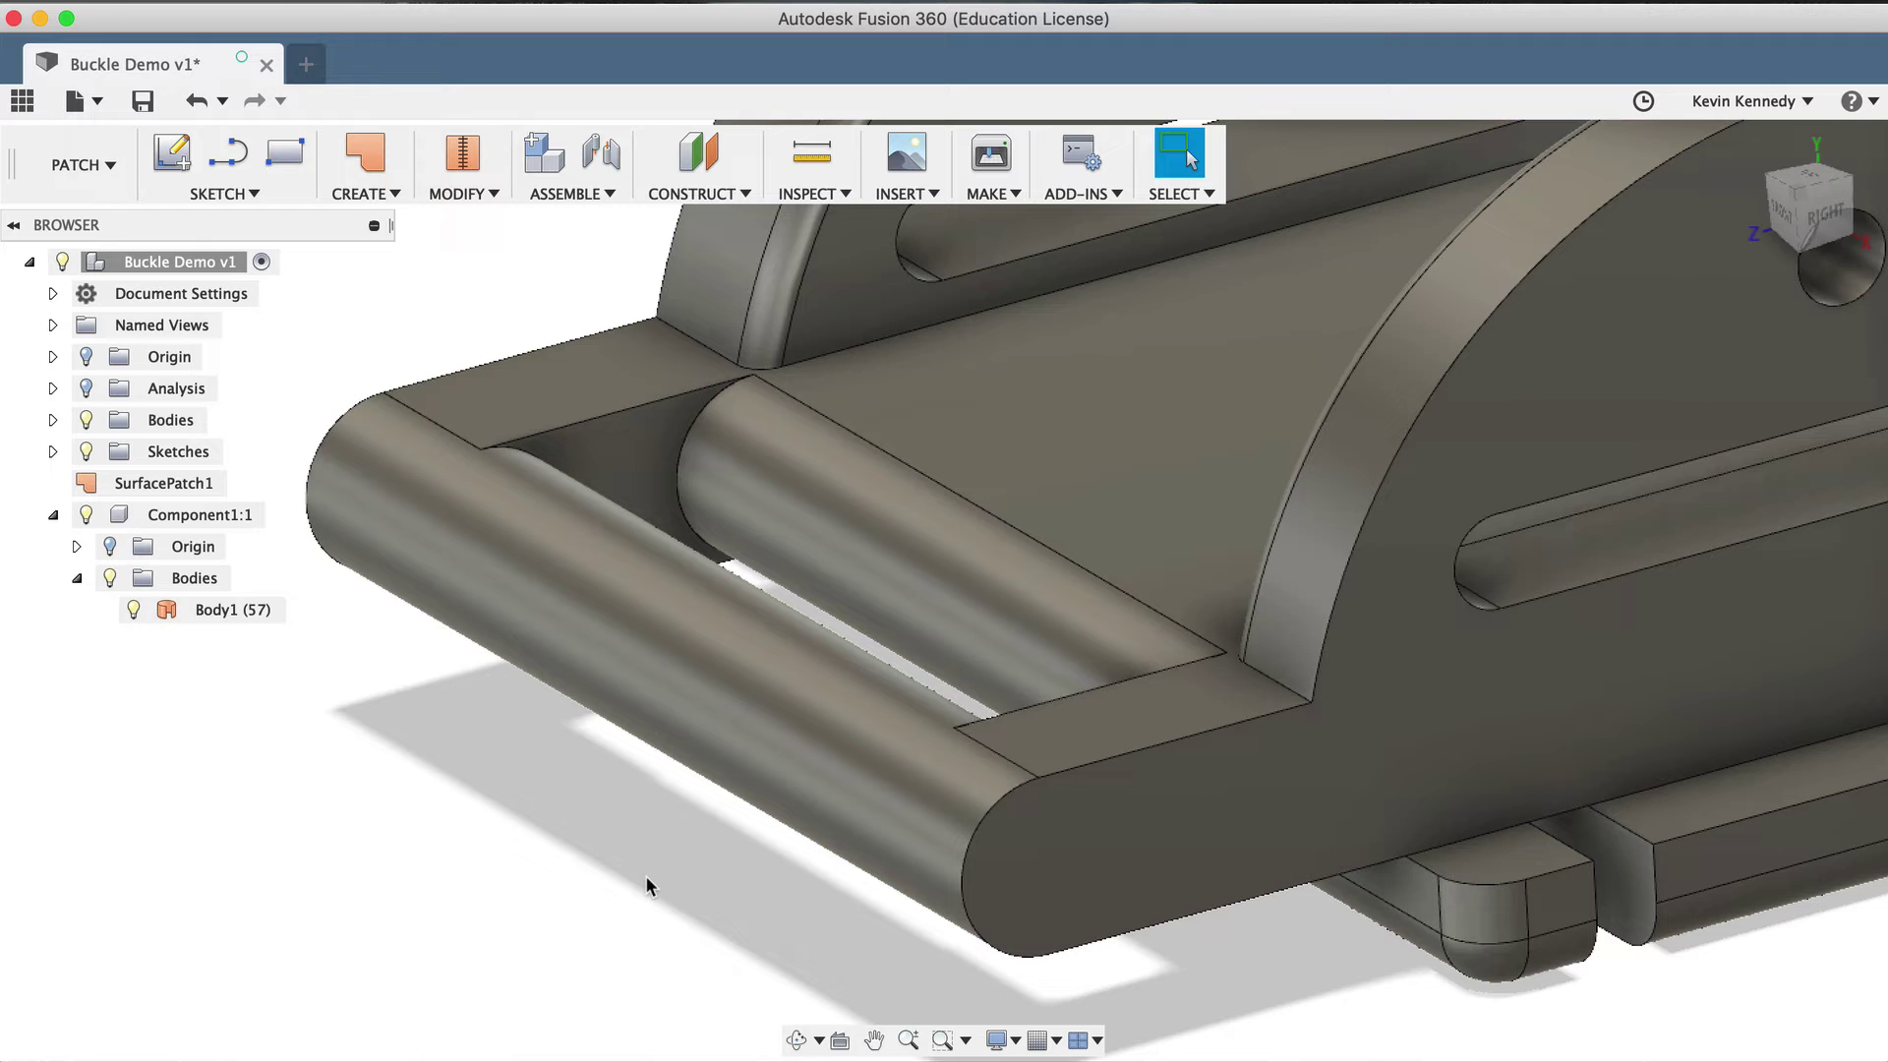
# - Fit the buckle in view, zoom in on the plate's hole, and bring up the MODIFY menu
pyautogui.press('F6')
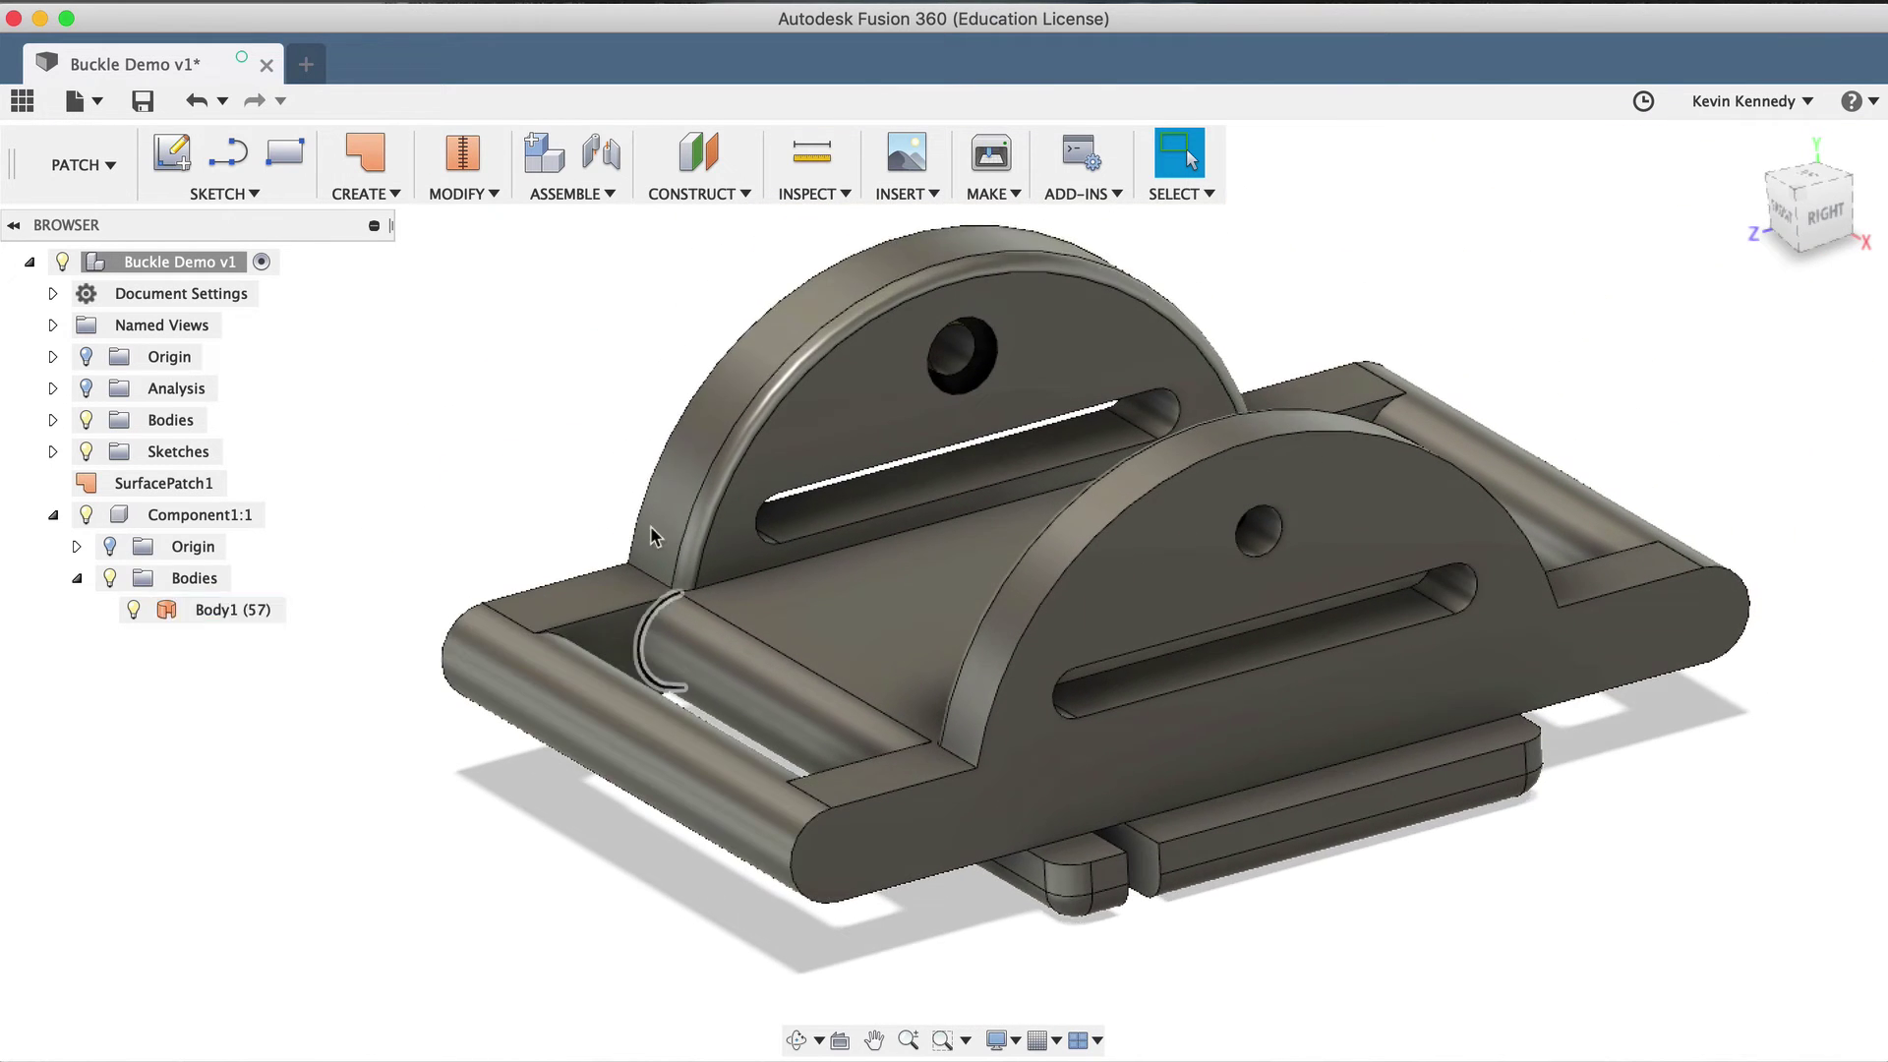
pyautogui.click(914, 393)
pyautogui.scroll(5, 914, 380)
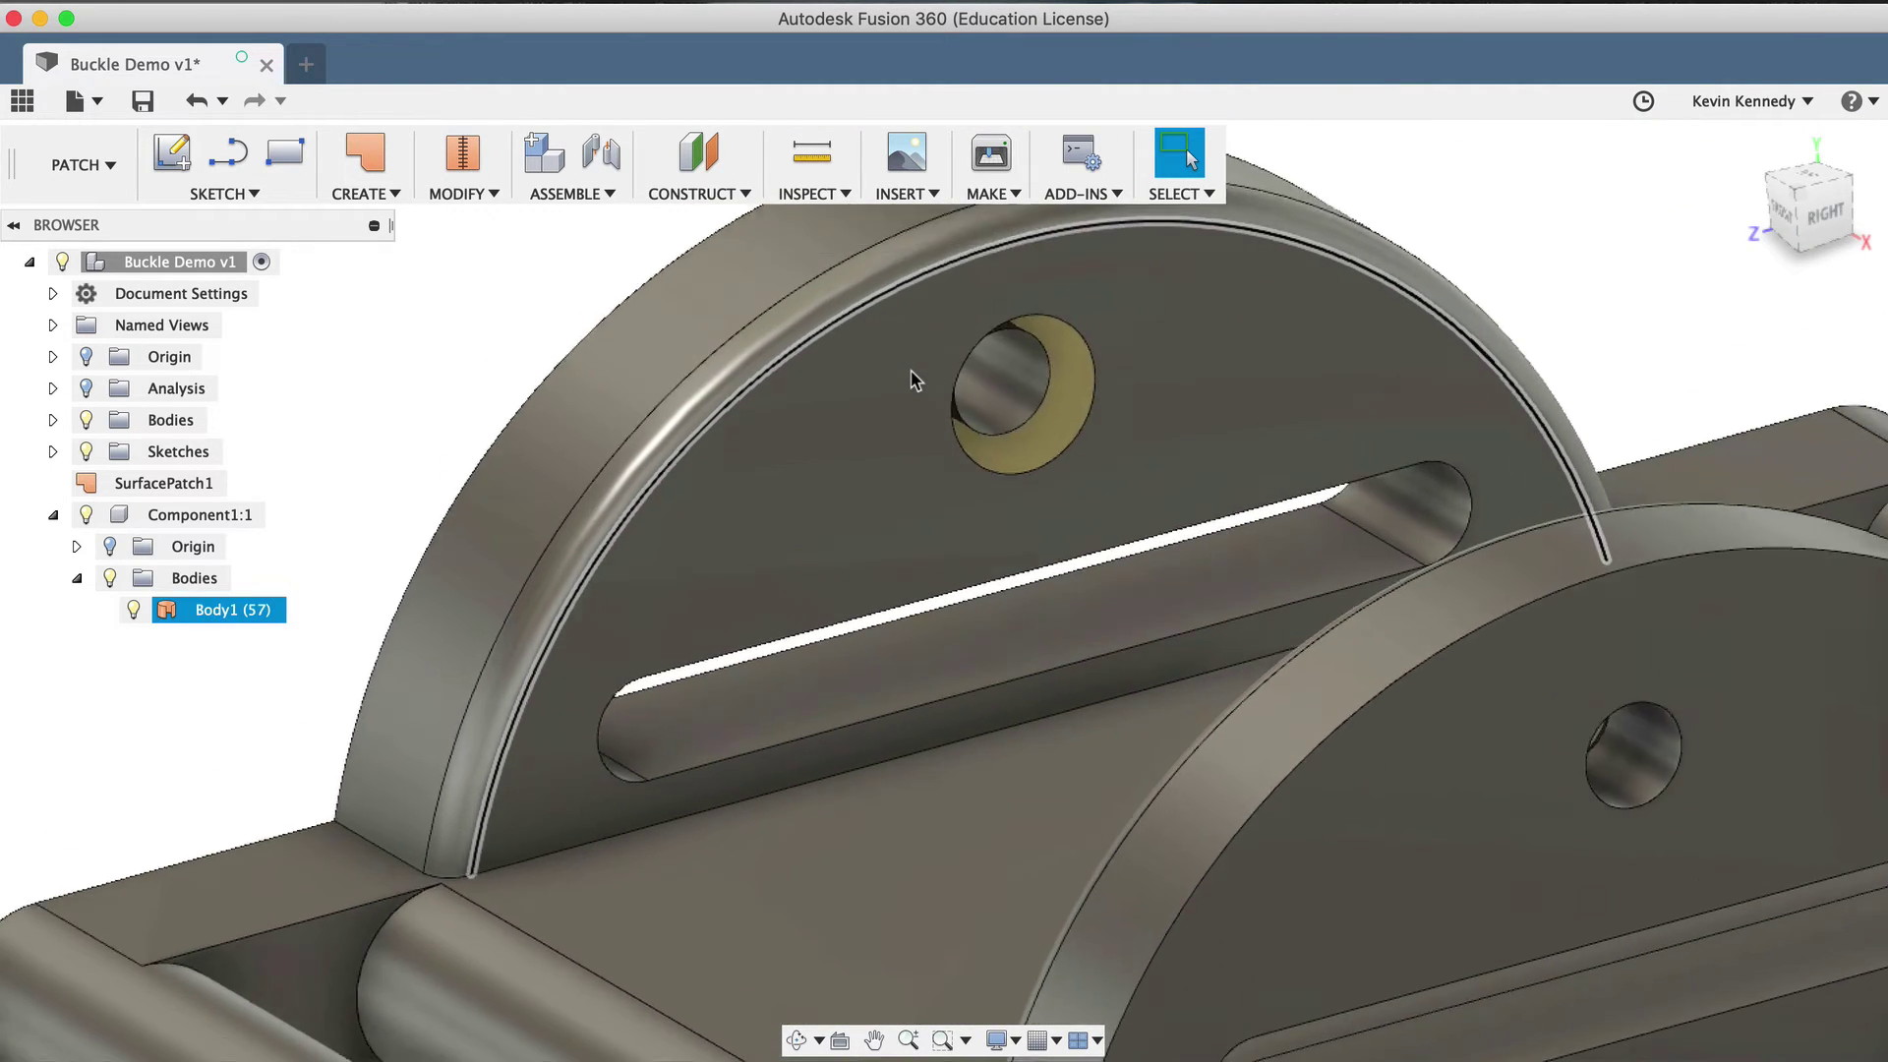
pyautogui.scroll(-5, 910, 369)
pyautogui.scroll(5, 910, 370)
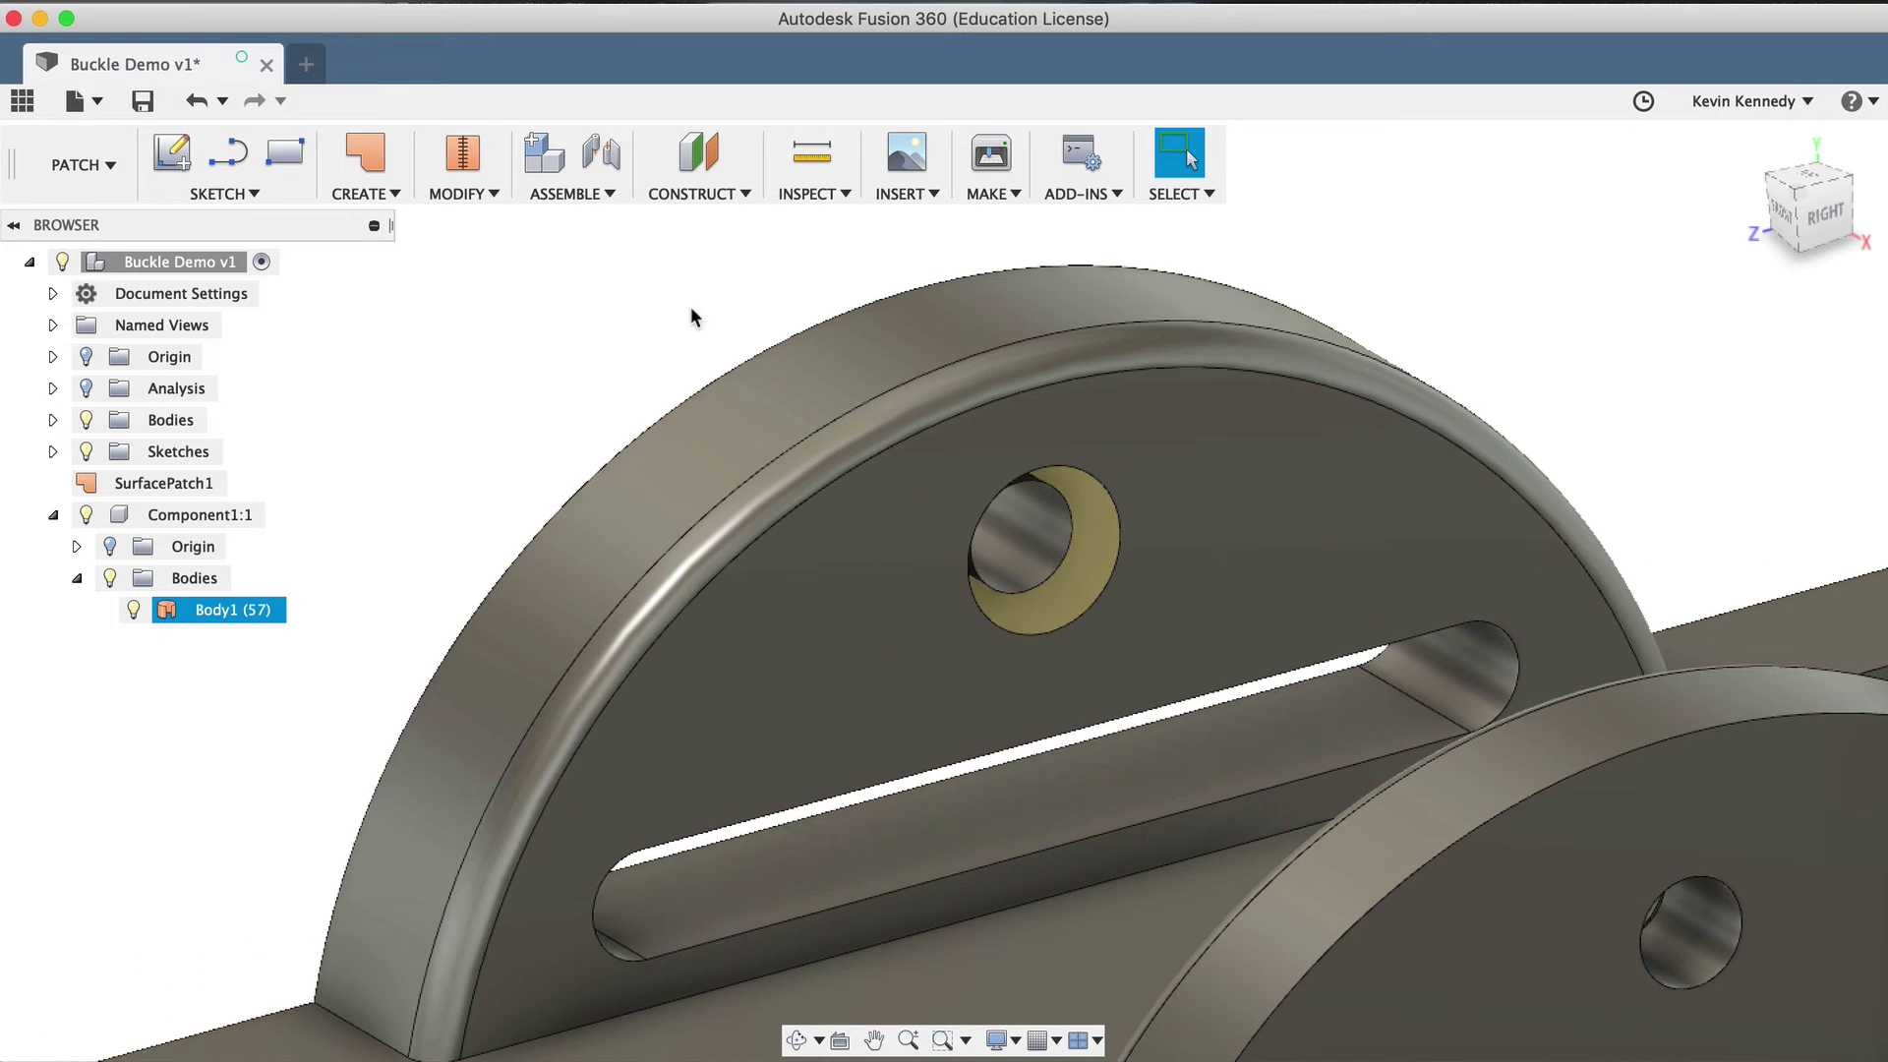
pyautogui.click(691, 314)
pyautogui.click(452, 193)
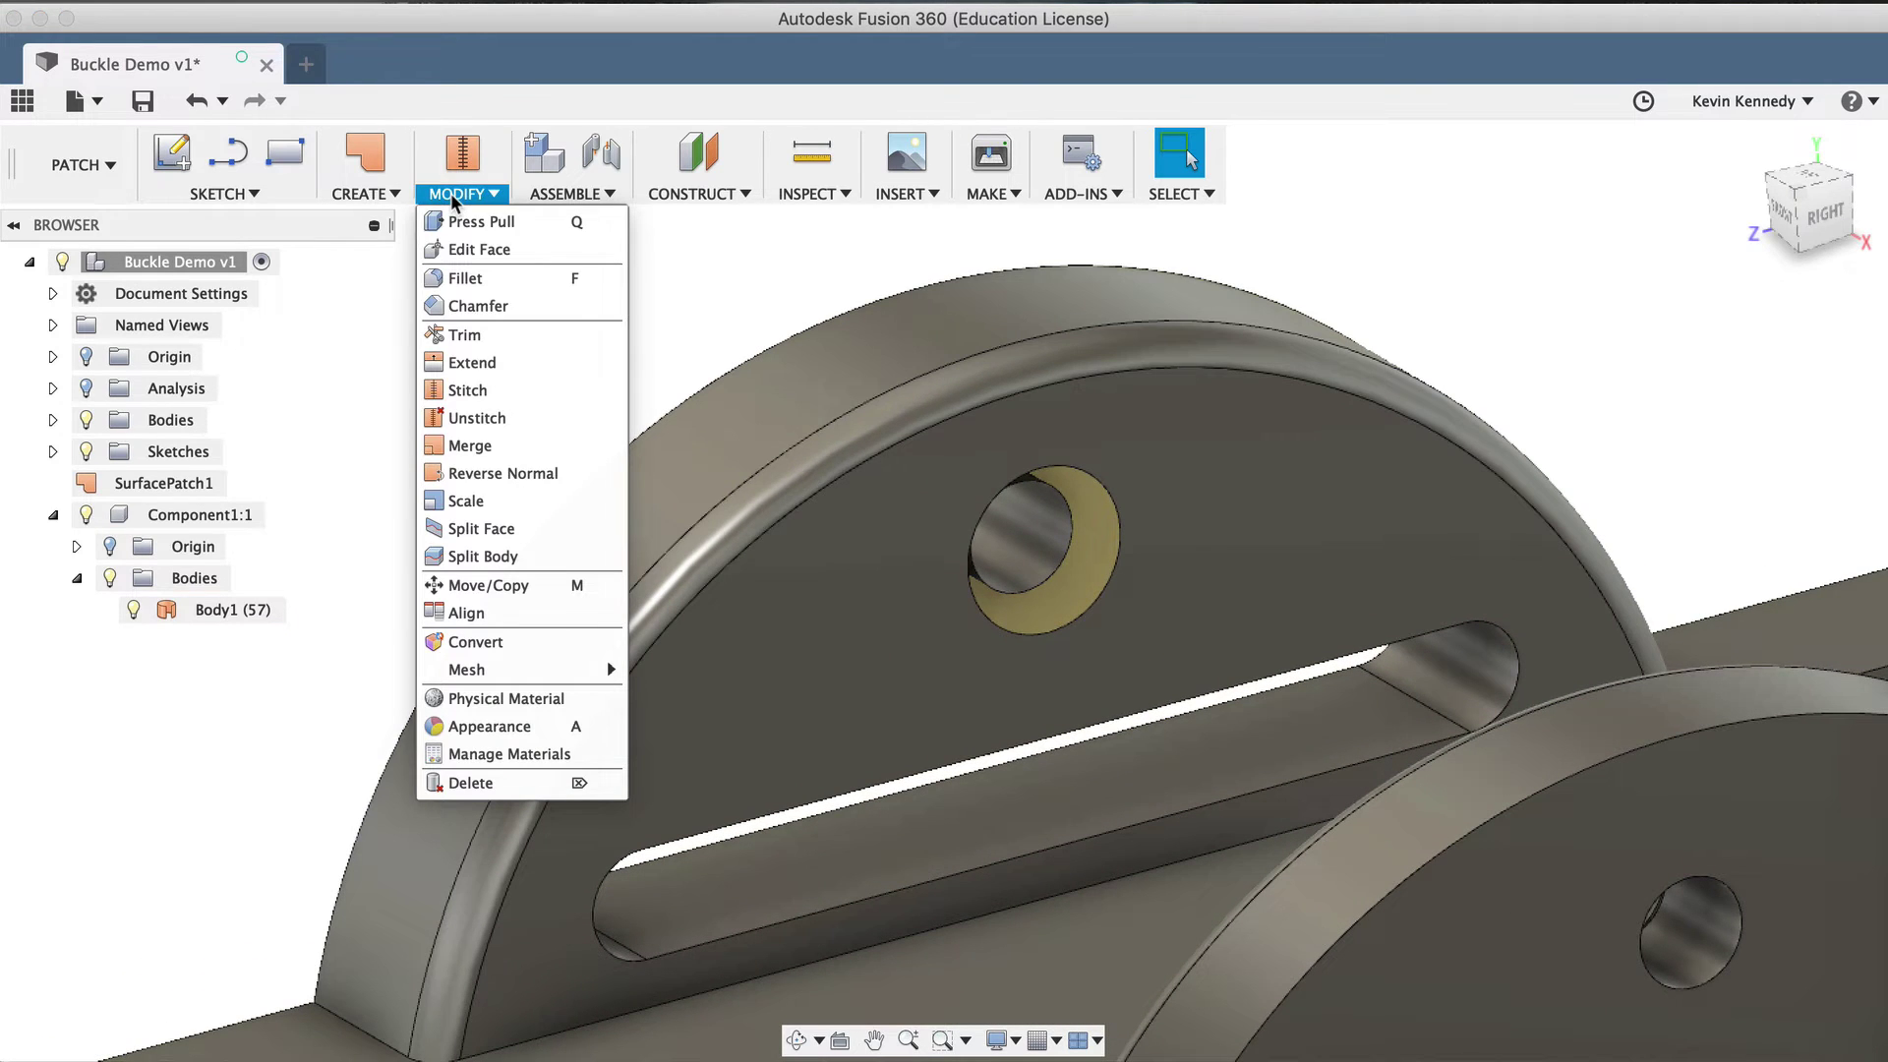
# - Extend the plate hole's outer edge perpendicularly by -5.153 mm
pyautogui.click(519, 362)
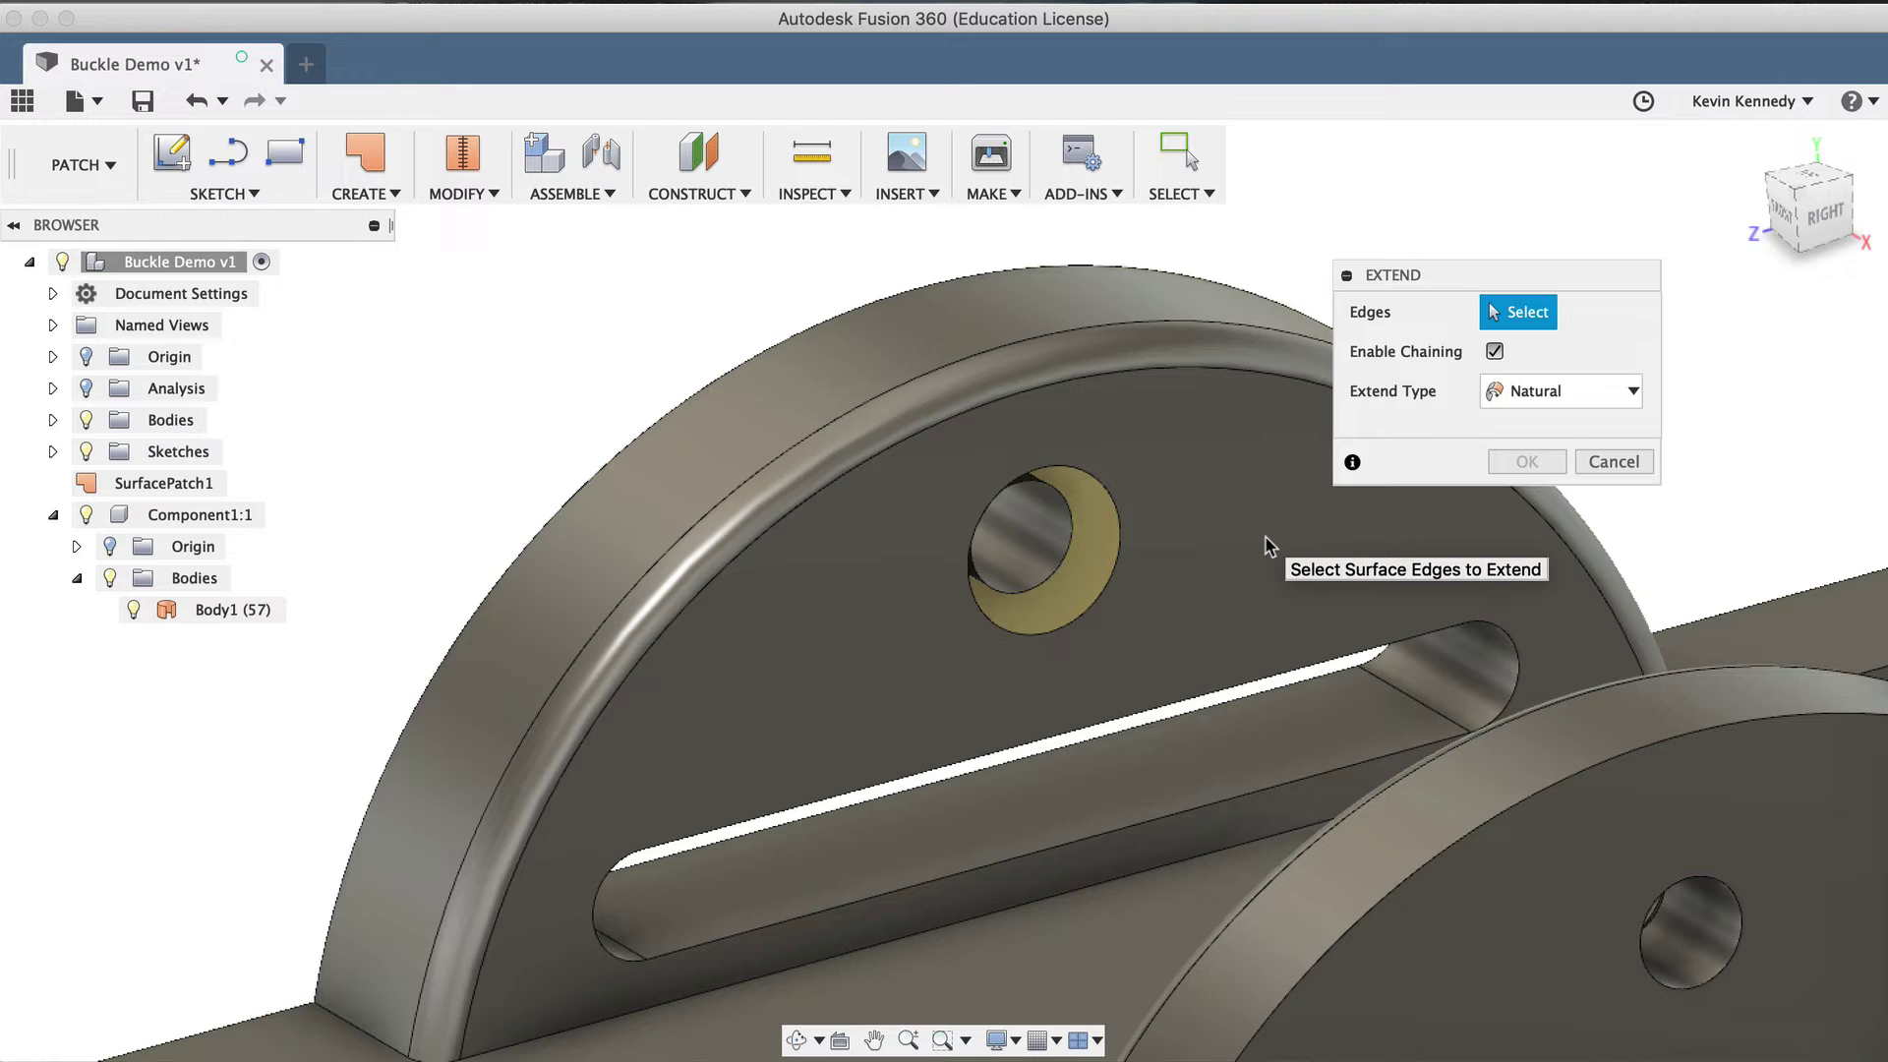
pyautogui.click(1544, 391)
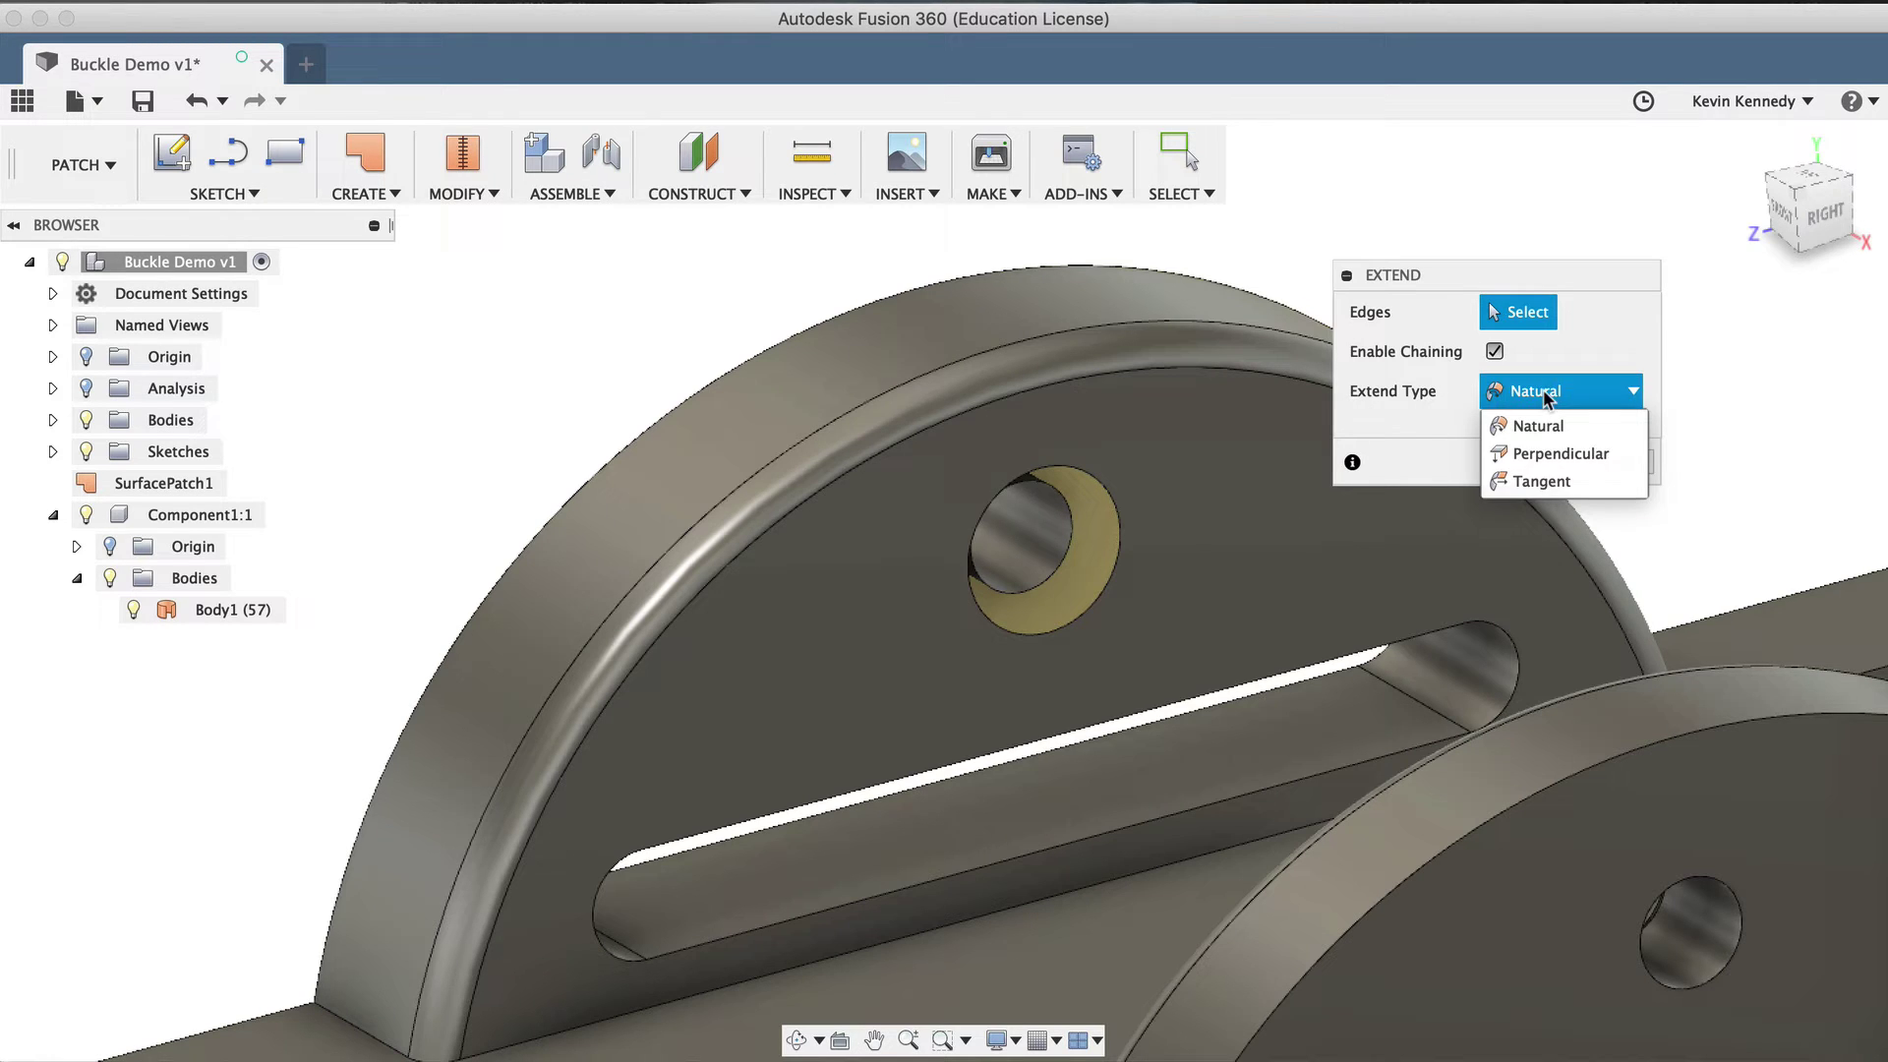
pyautogui.click(1555, 462)
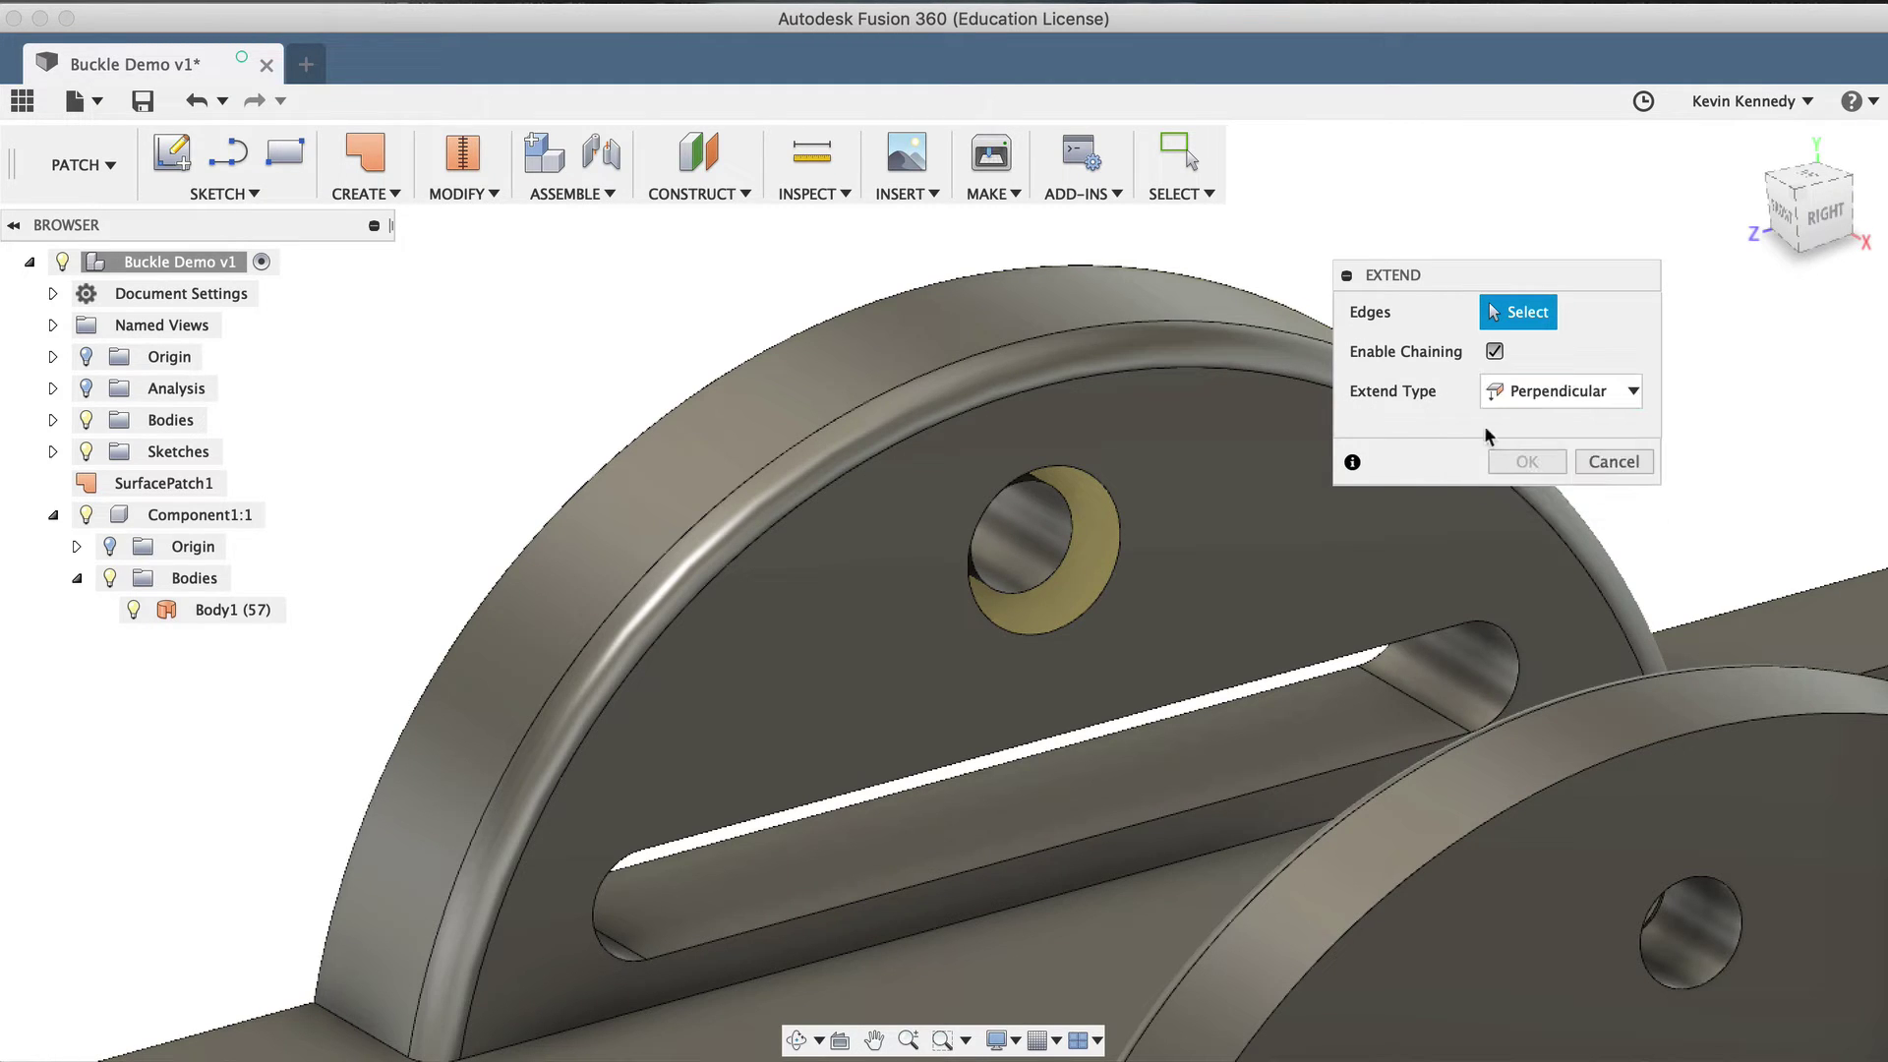
pyautogui.click(1114, 555)
pyautogui.write('-5.1')
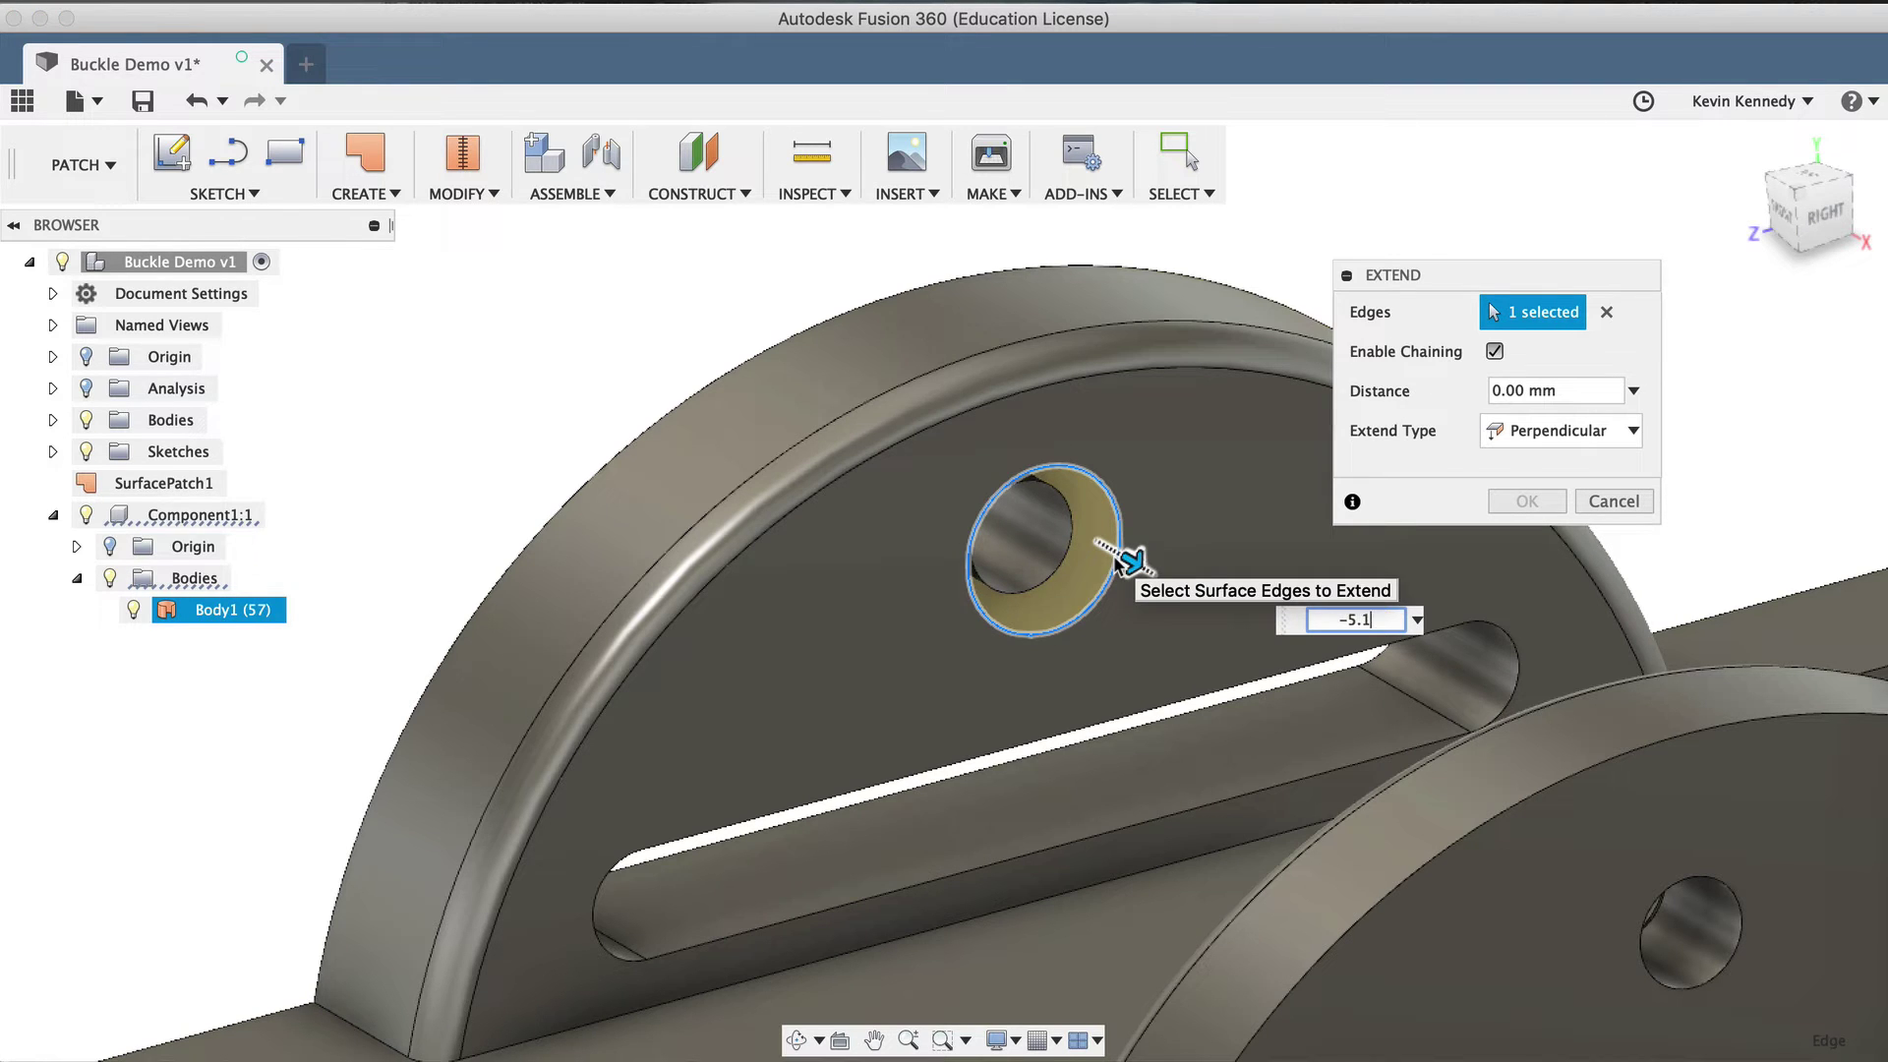
pyautogui.press('Return')
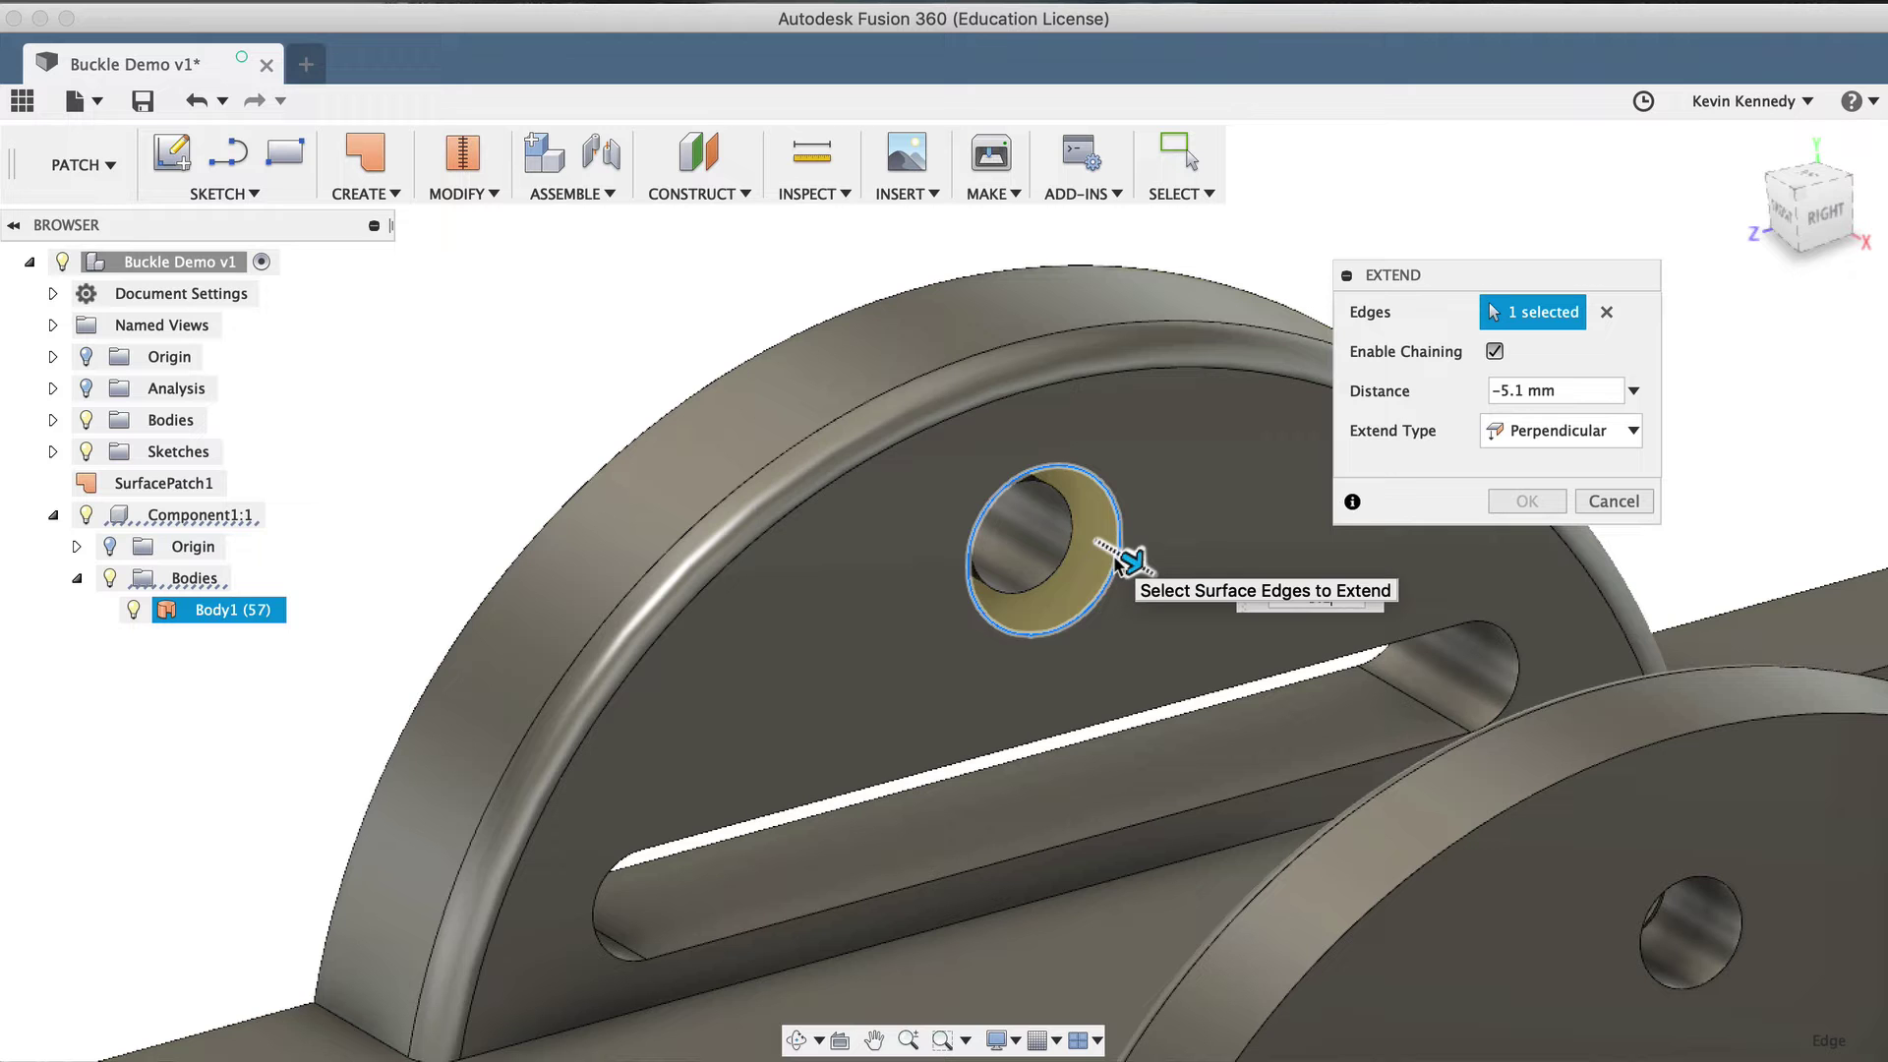
pyautogui.moveTo(1114, 557); pyautogui.dragTo(941, 495)
pyautogui.scroll(2, 942, 495)
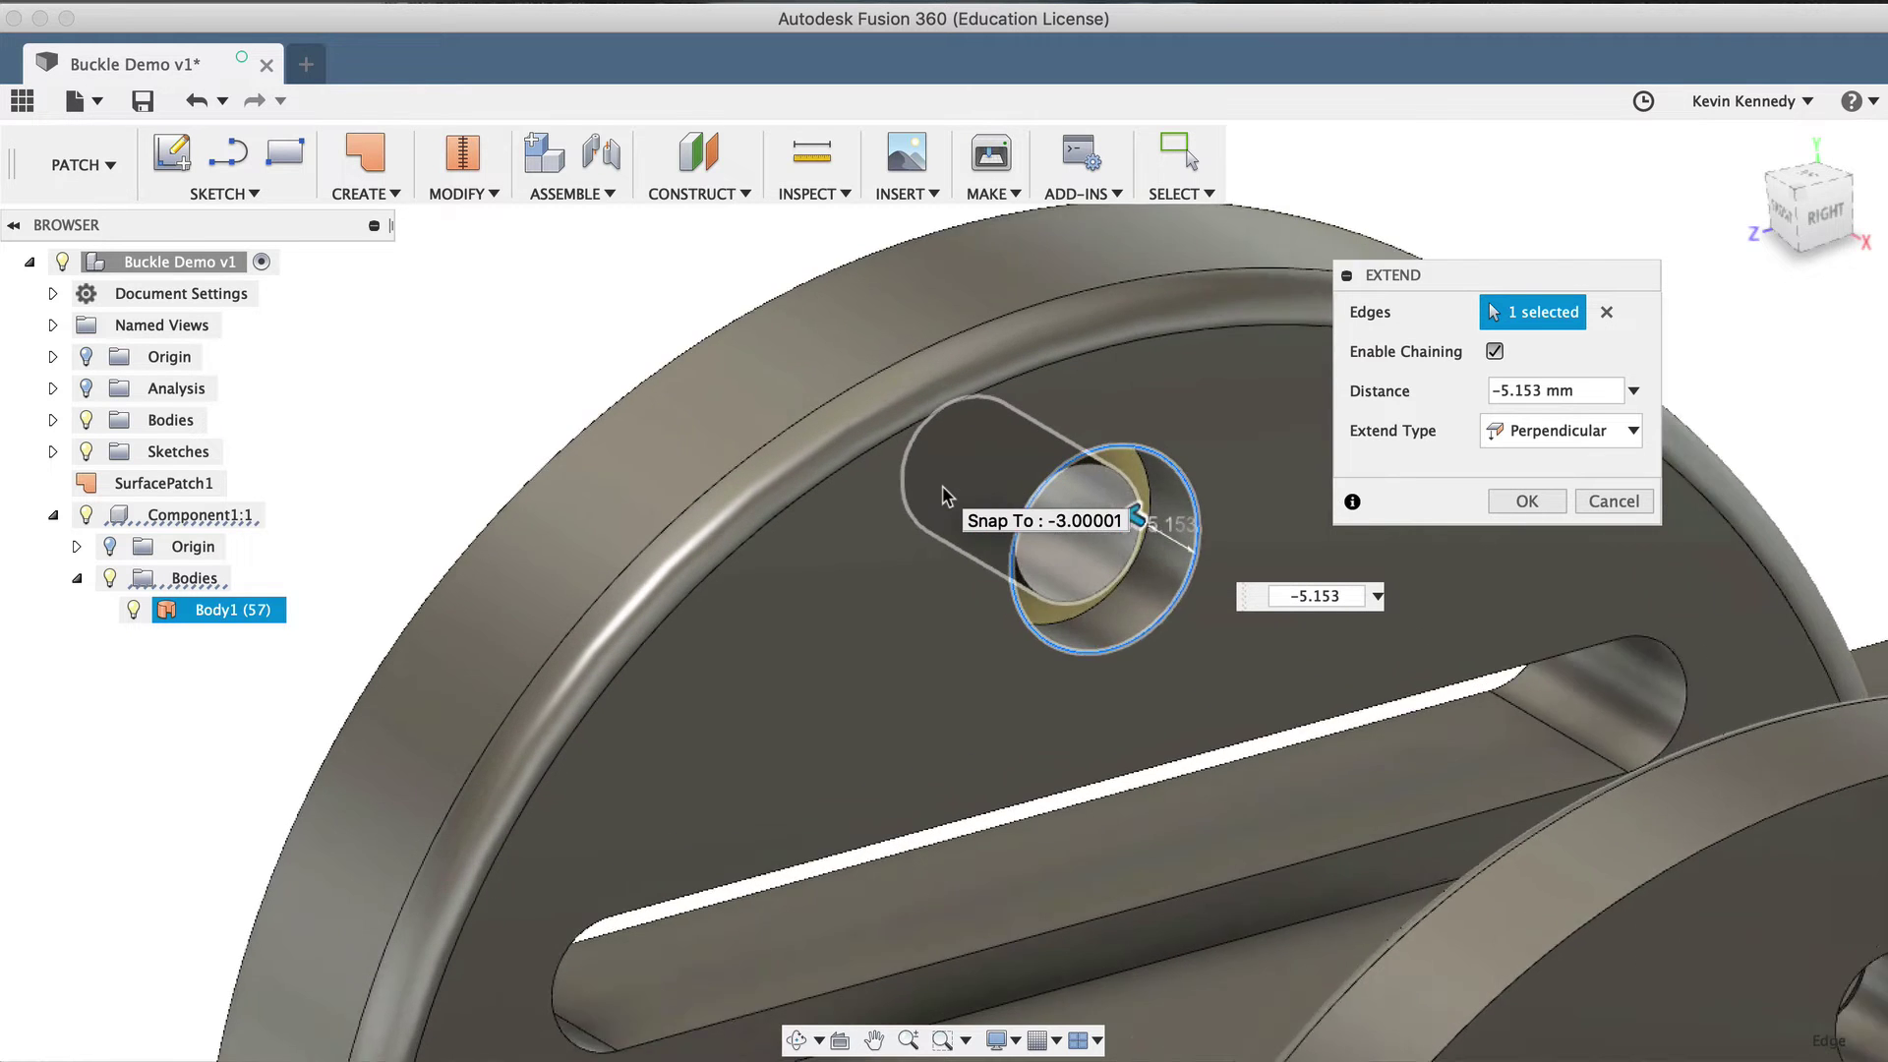
pyautogui.scroll(5, 941, 493)
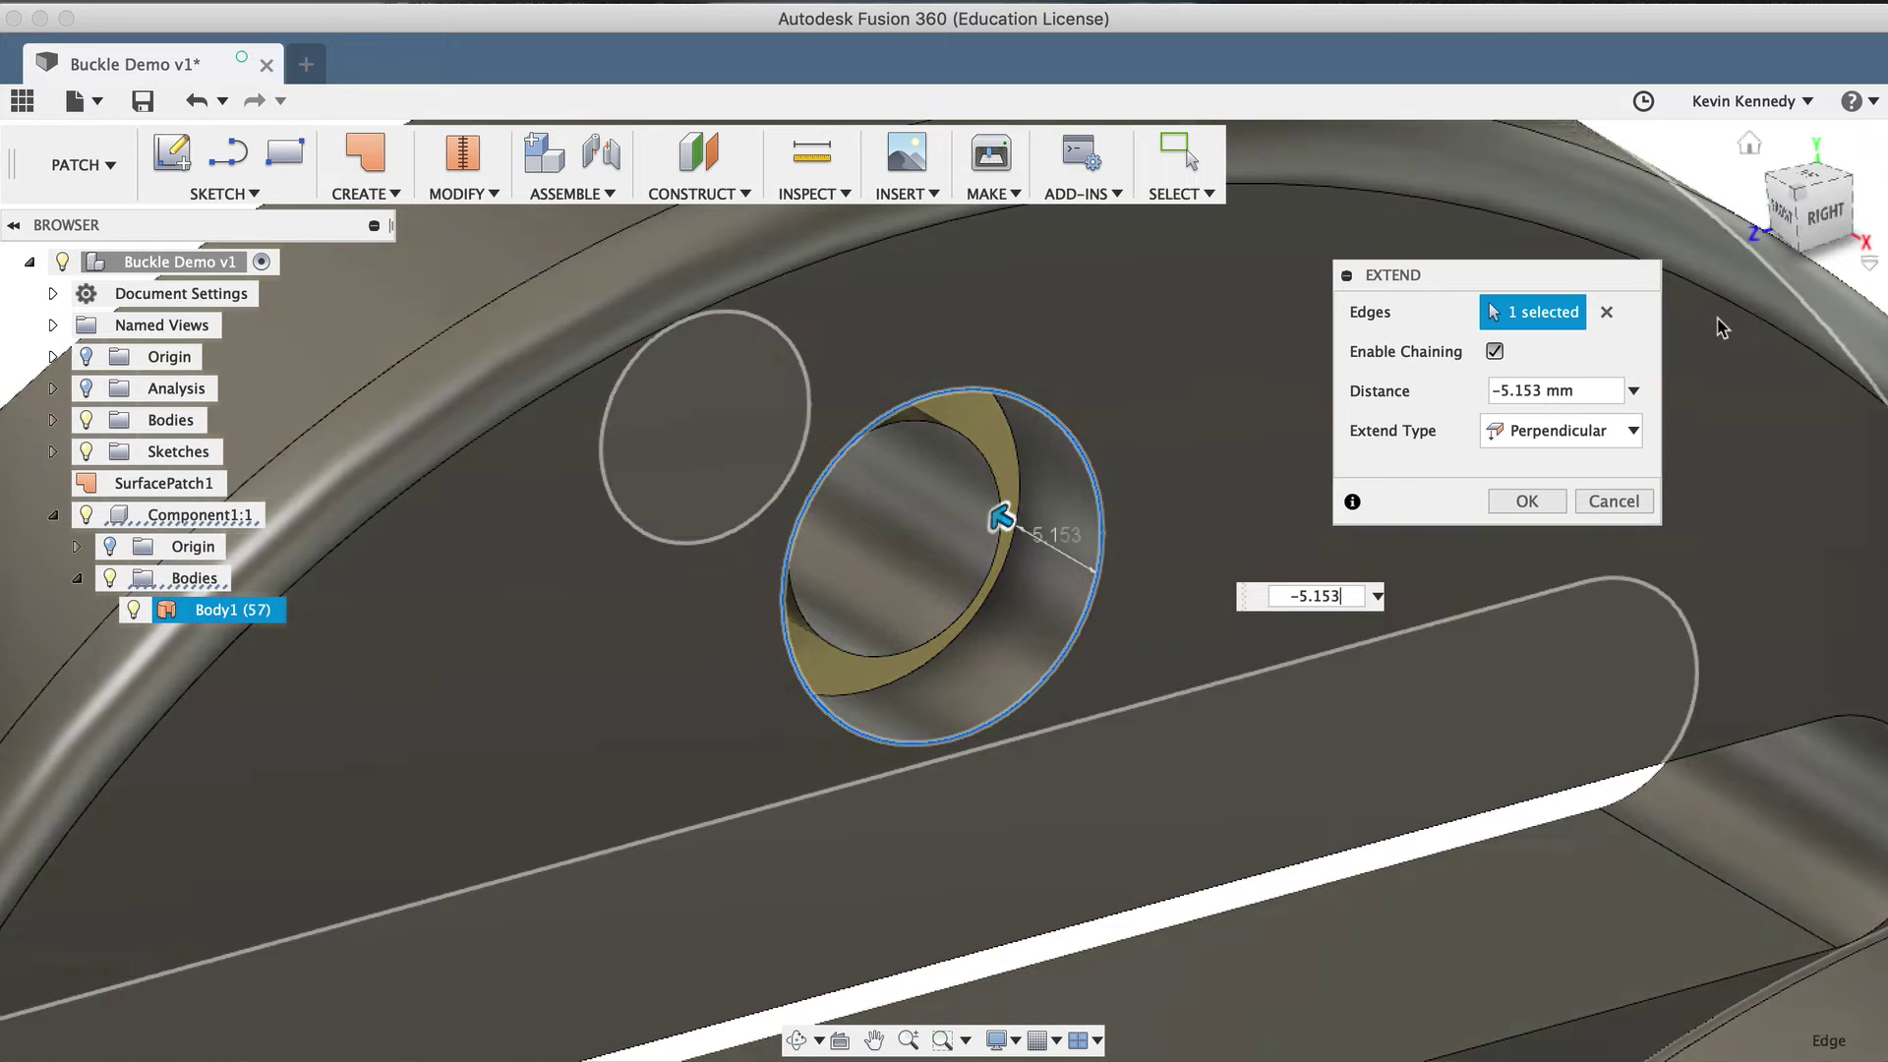
pyautogui.click(1527, 506)
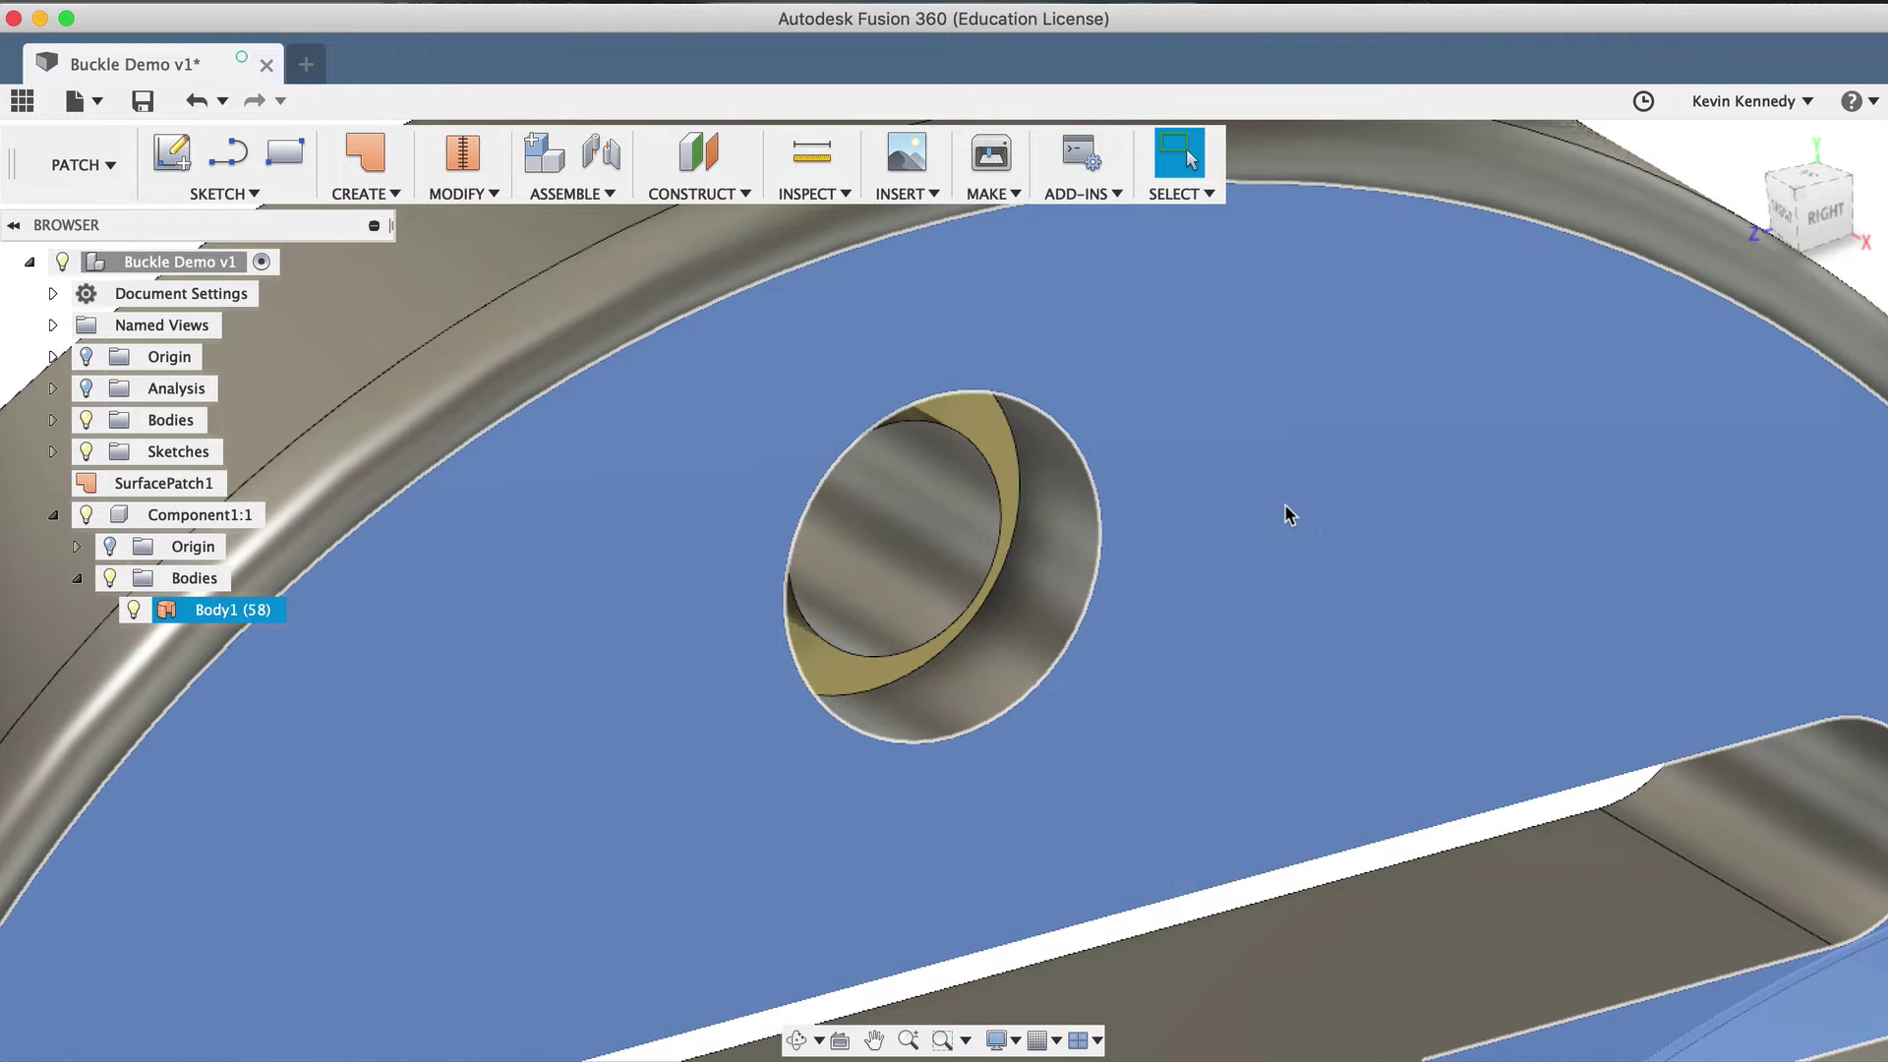
# - Repeat Extend on the hole's inner edge and shorten it to -3.00 mm perpendicular
pyautogui.rightClick(1285, 509)
pyautogui.click(1278, 429)
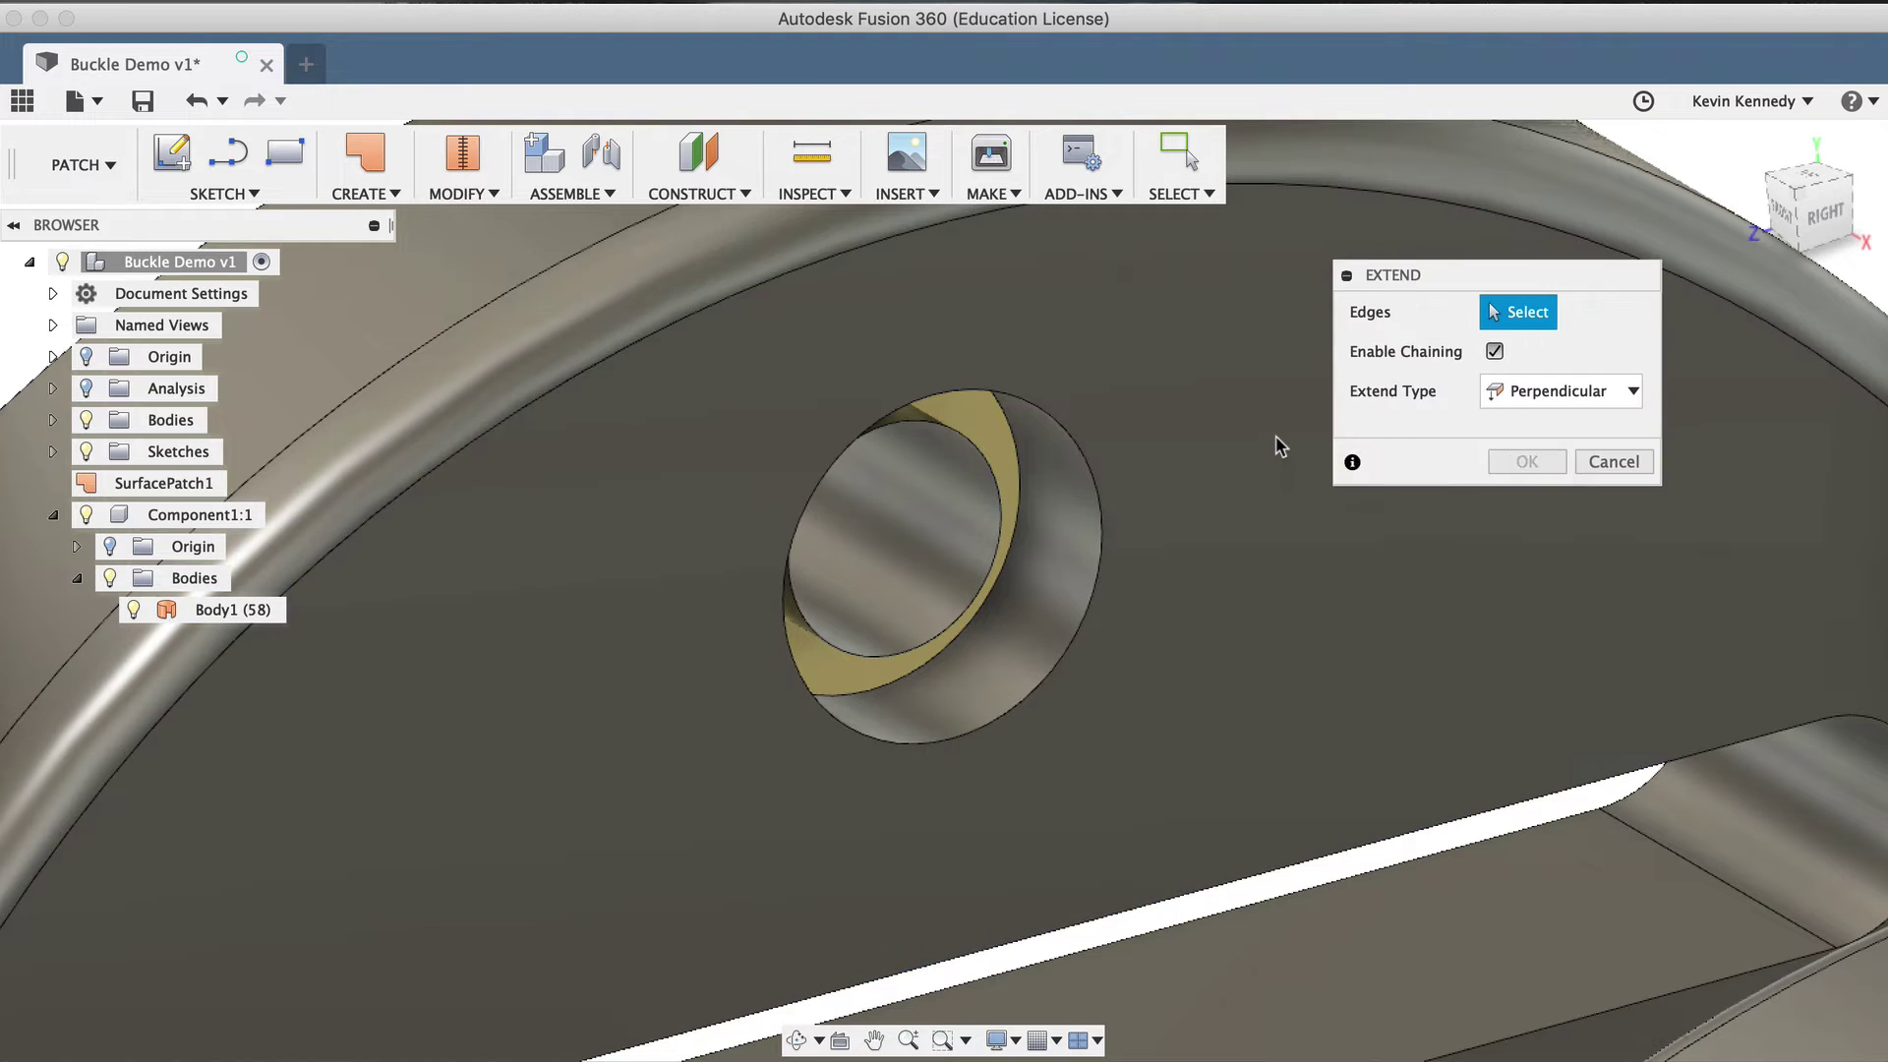
pyautogui.click(993, 478)
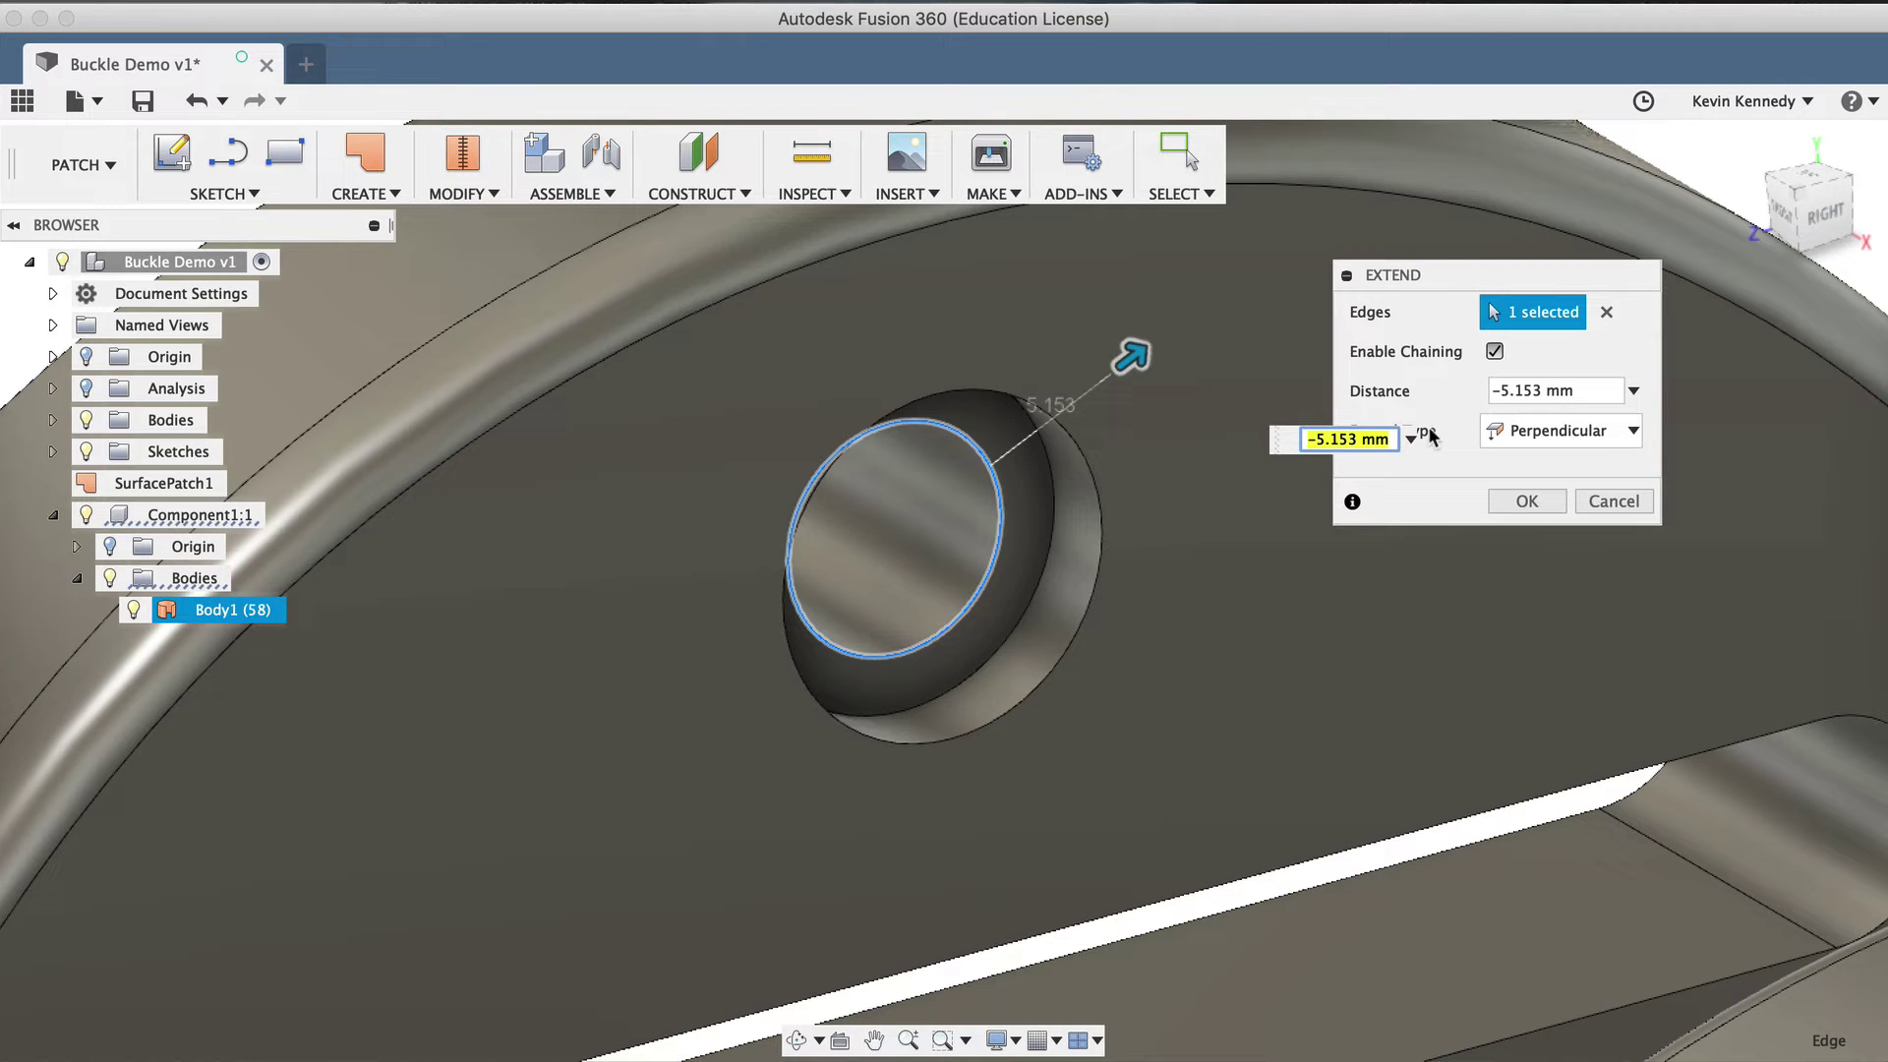
pyautogui.moveTo(1137, 360); pyautogui.dragTo(1080, 394)
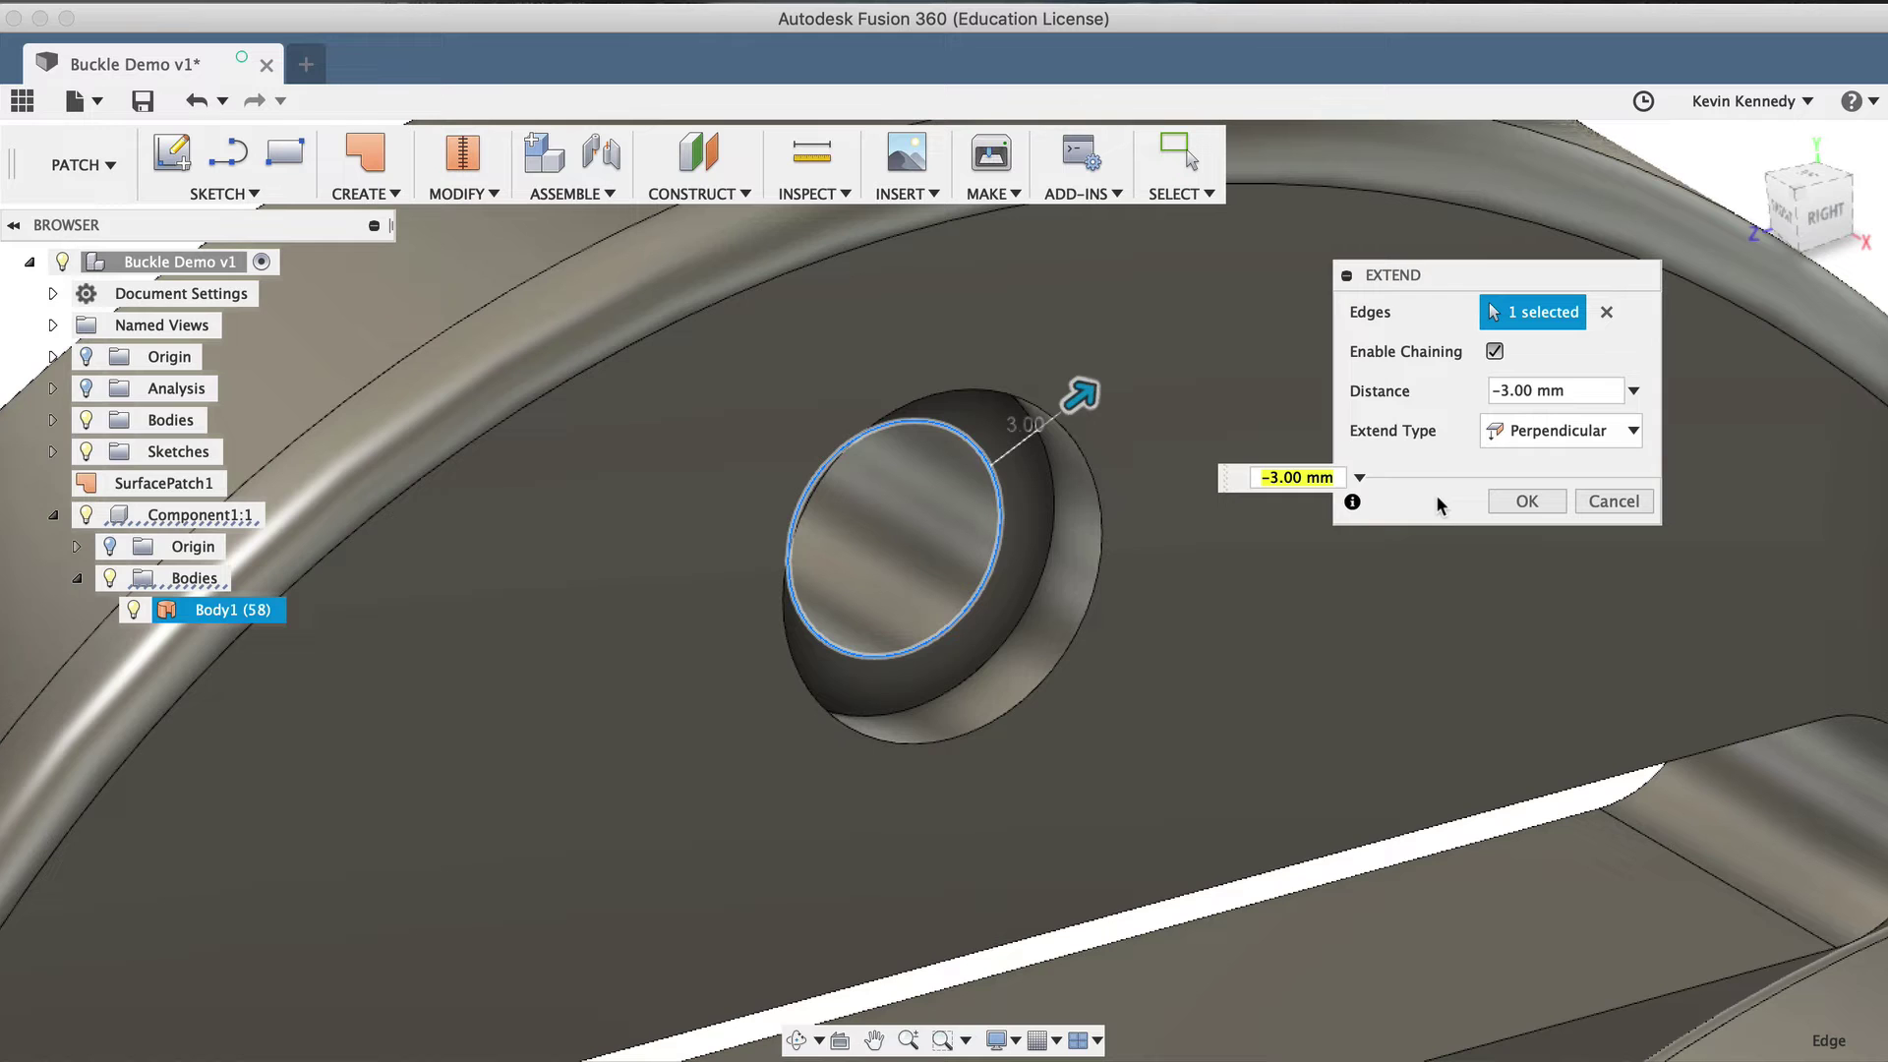
pyautogui.click(1520, 501)
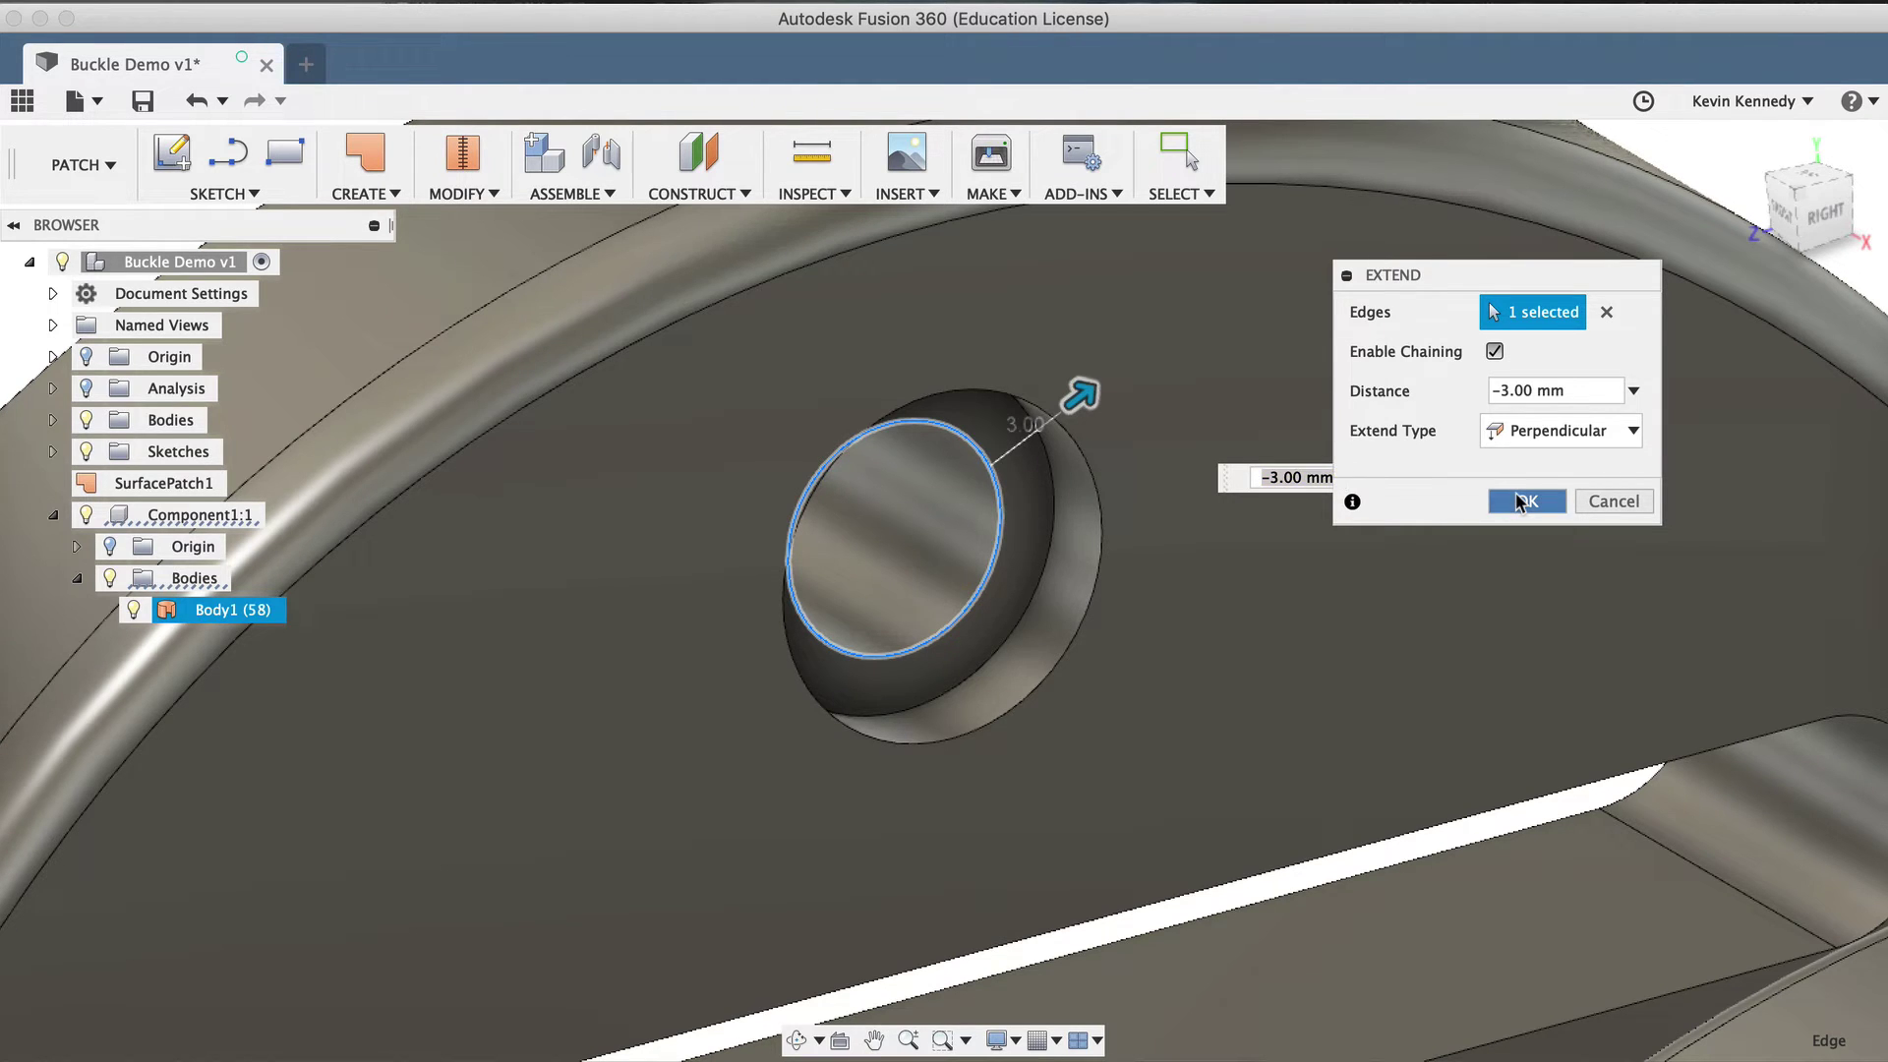
# - Turn the model to the opposite plate and select the face inside its hole
pyautogui.scroll(-3, 1519, 502)
pyautogui.scroll(-5, 1526, 529)
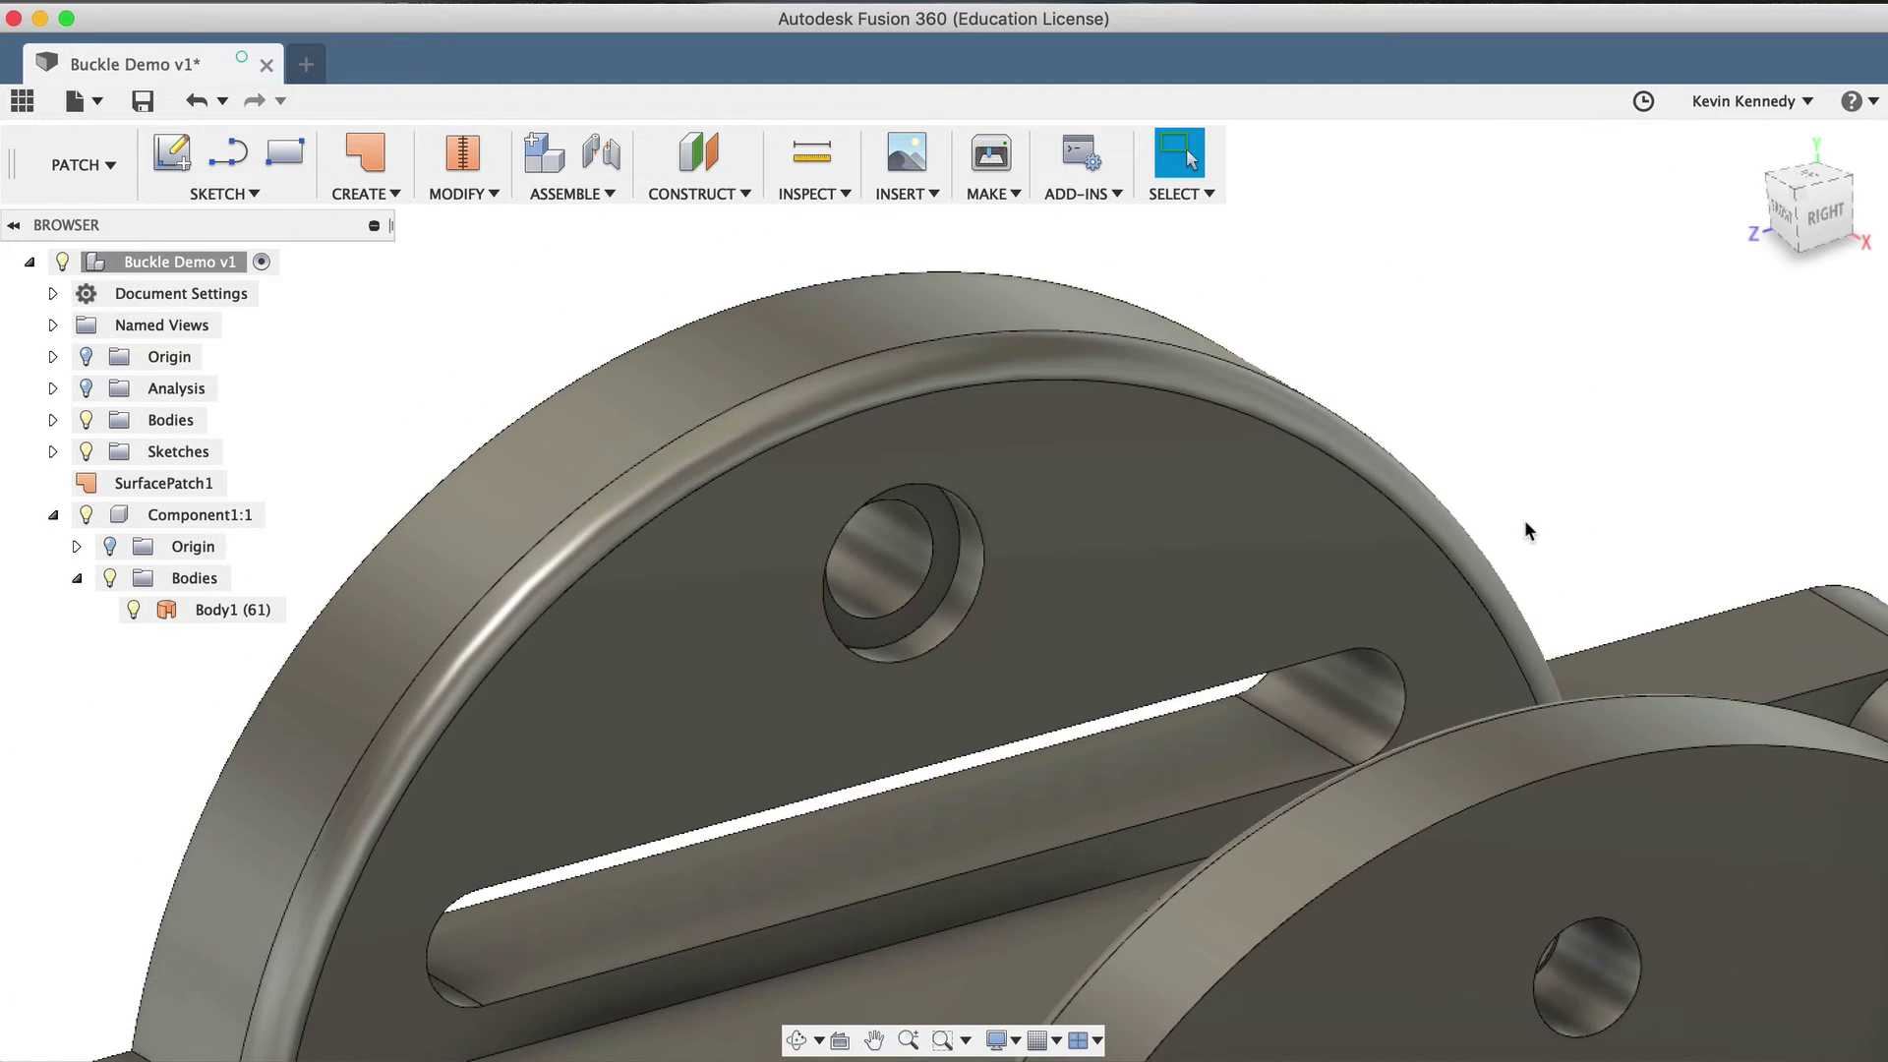
pyautogui.click(1765, 182)
pyautogui.click(1429, 316)
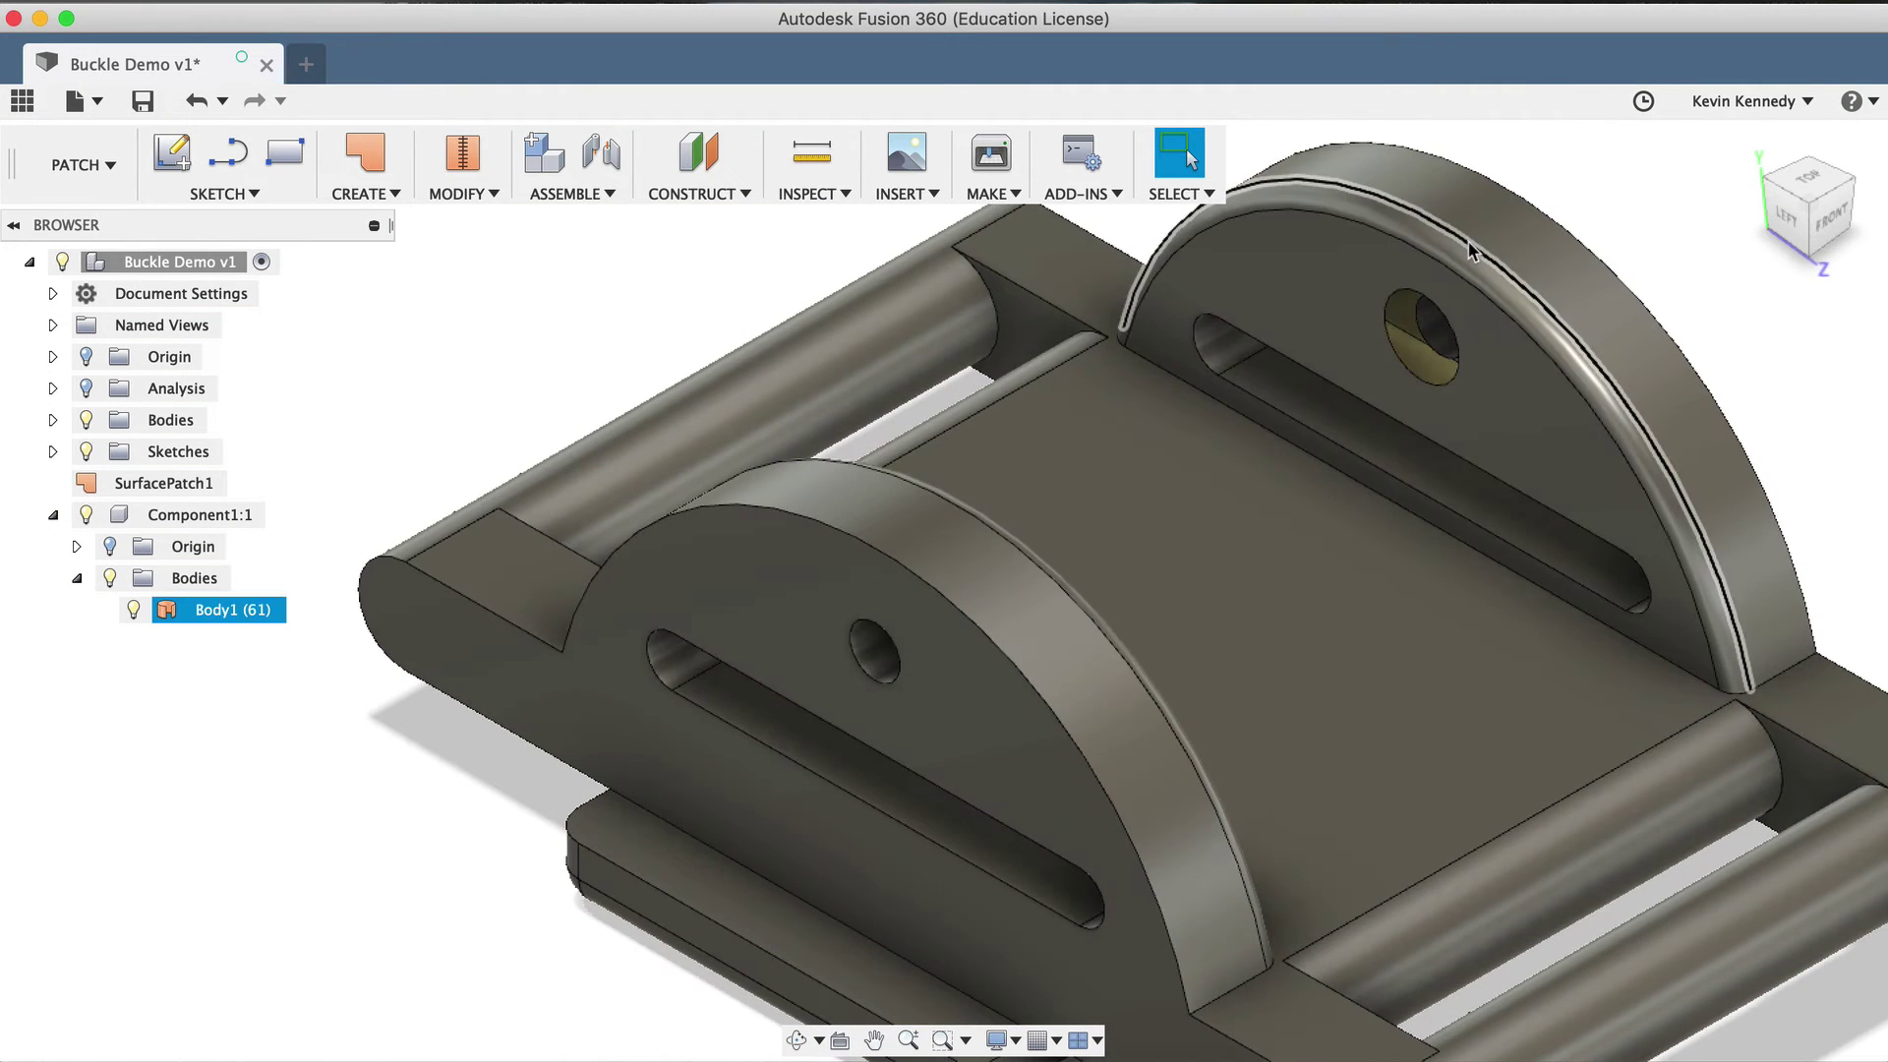
pyautogui.scroll(2, 1472, 251)
pyautogui.scroll(-3, 1472, 251)
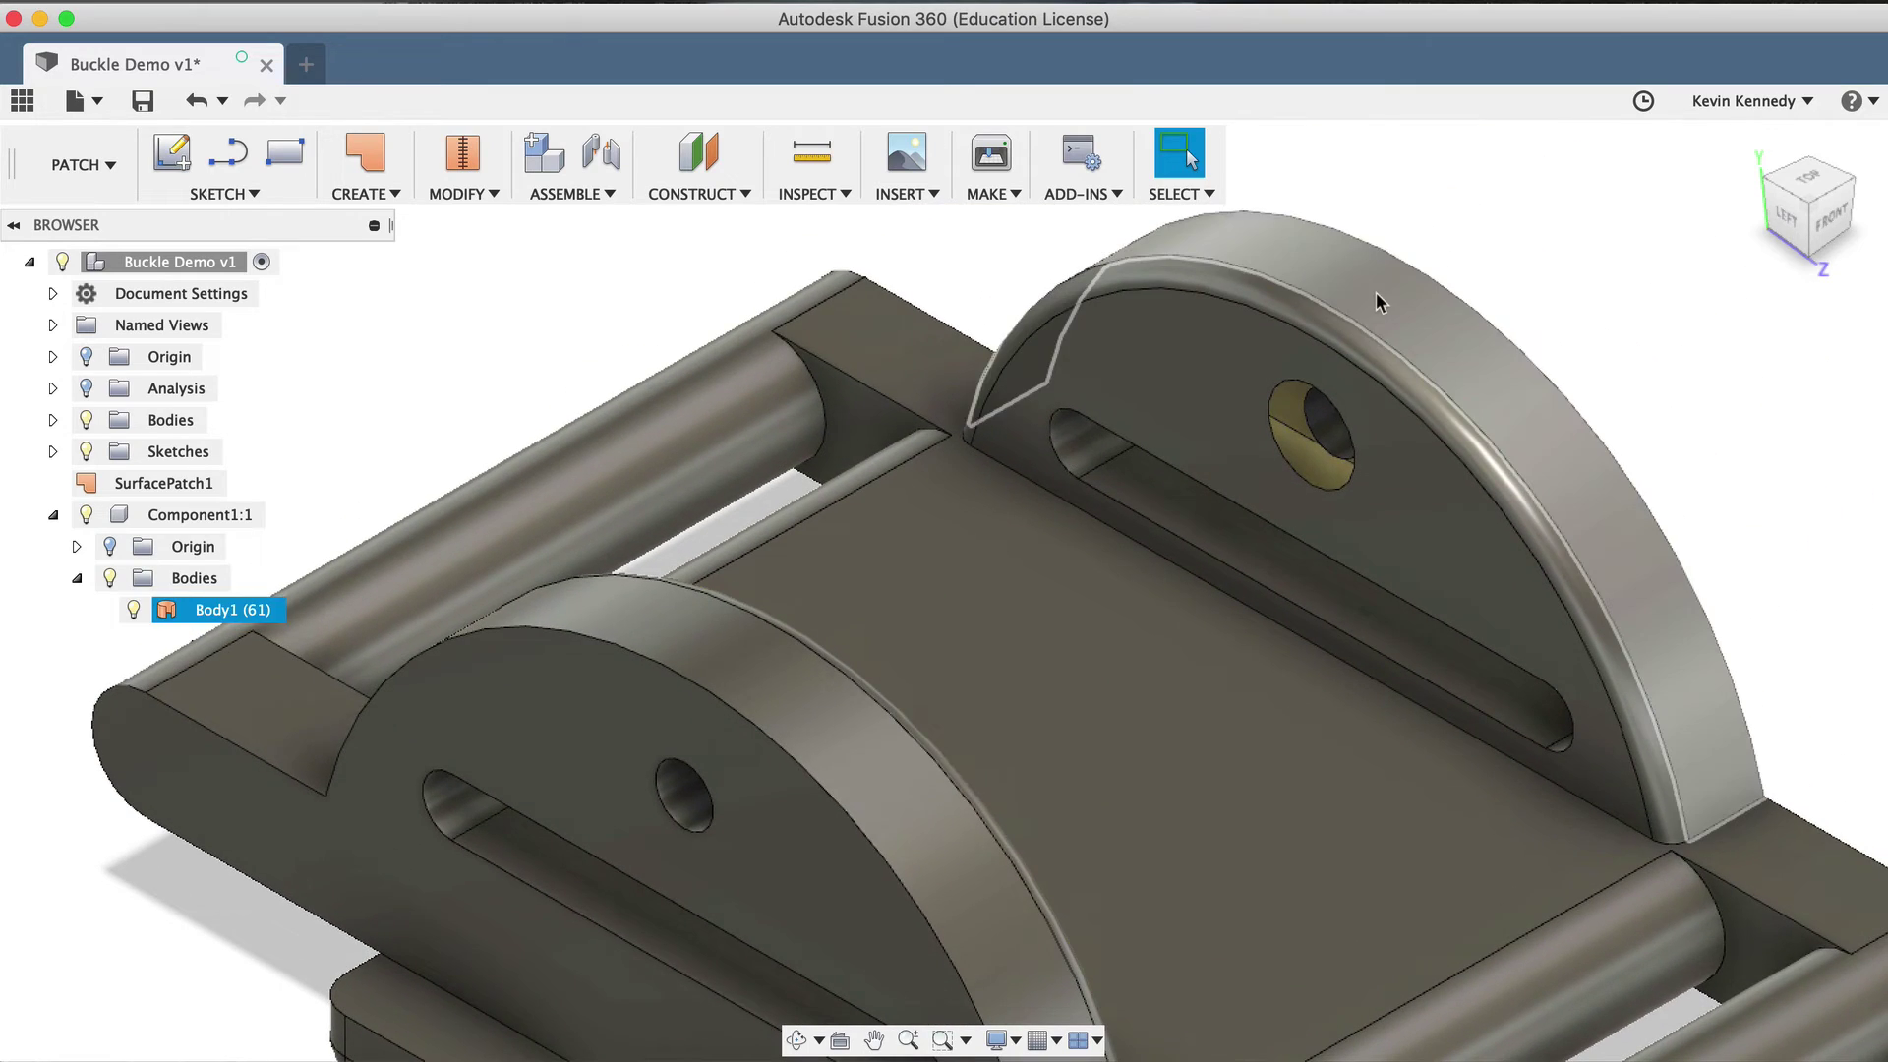
pyautogui.scroll(2, 1376, 291)
pyautogui.scroll(5, 1376, 291)
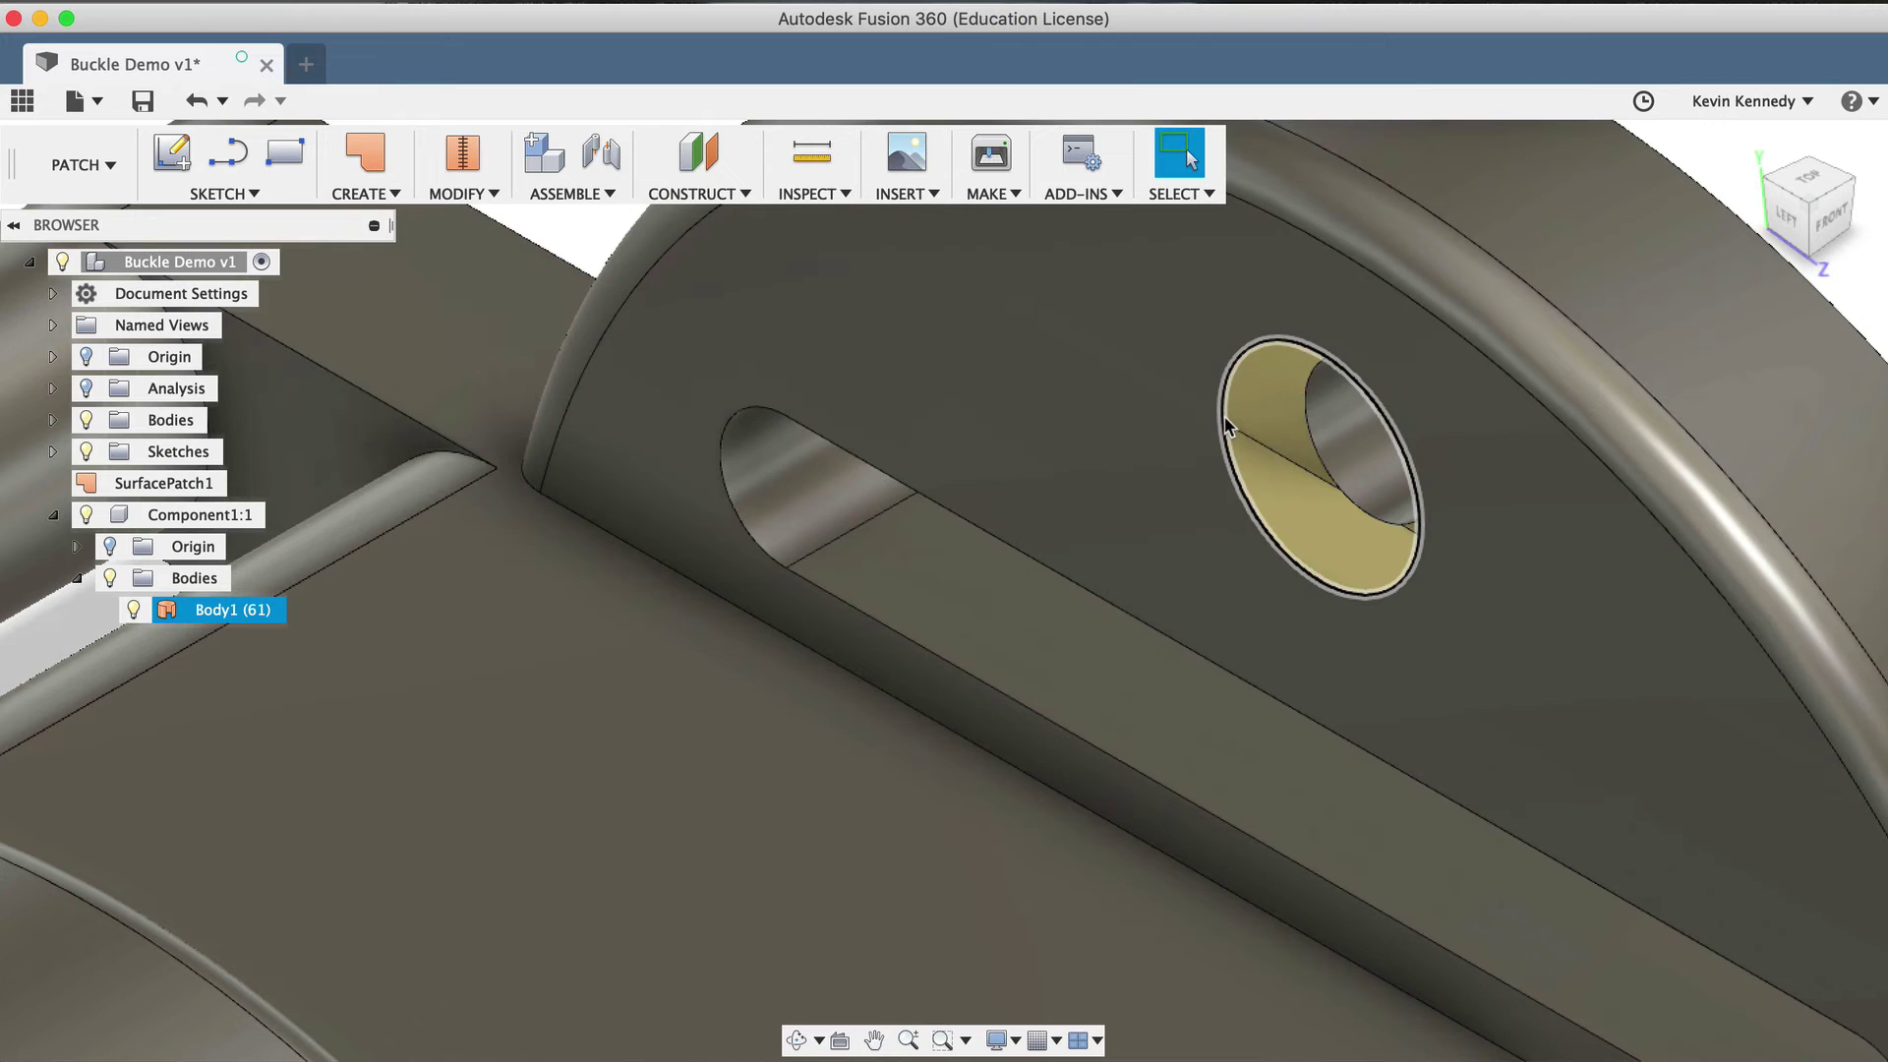
# - Repeat Extend on that hole edge, keeping the -5.153 mm perpendicular distance
pyautogui.rightClick(1227, 425)
pyautogui.click(1228, 339)
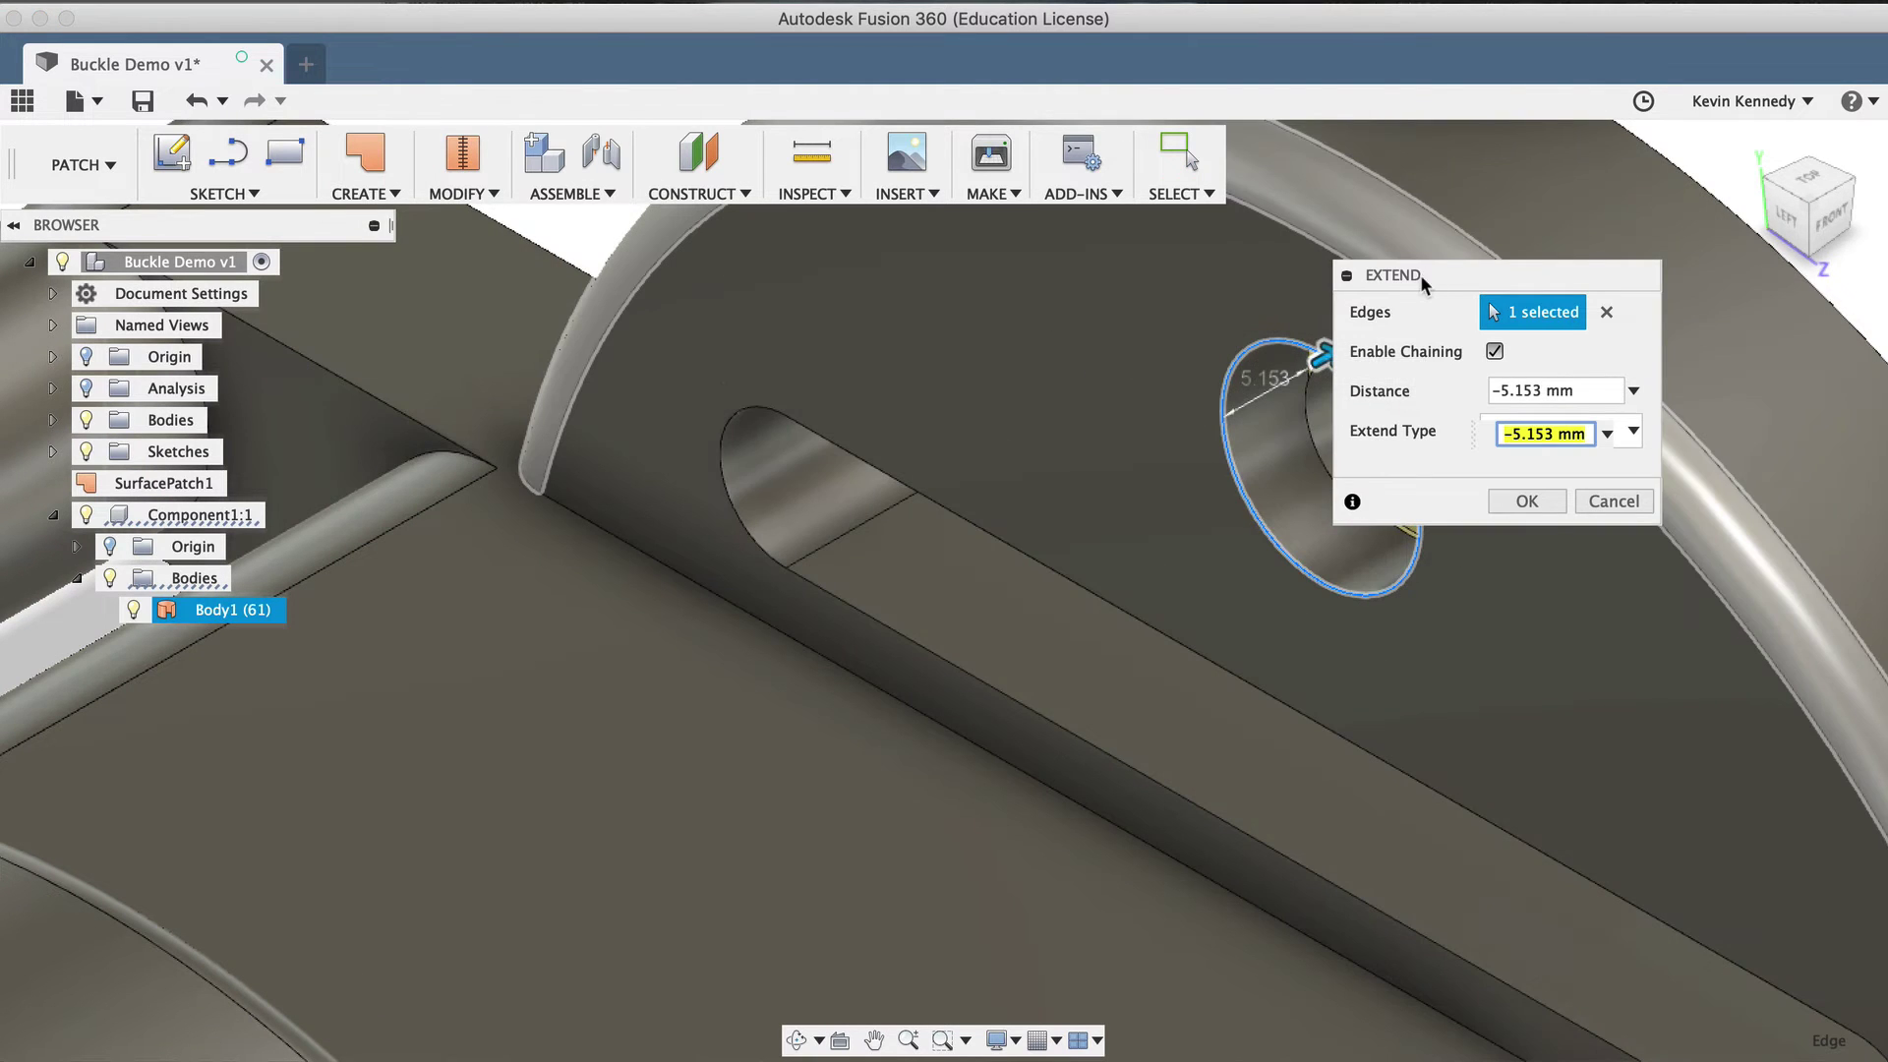
pyautogui.moveTo(1420, 274); pyautogui.dragTo(1538, 557)
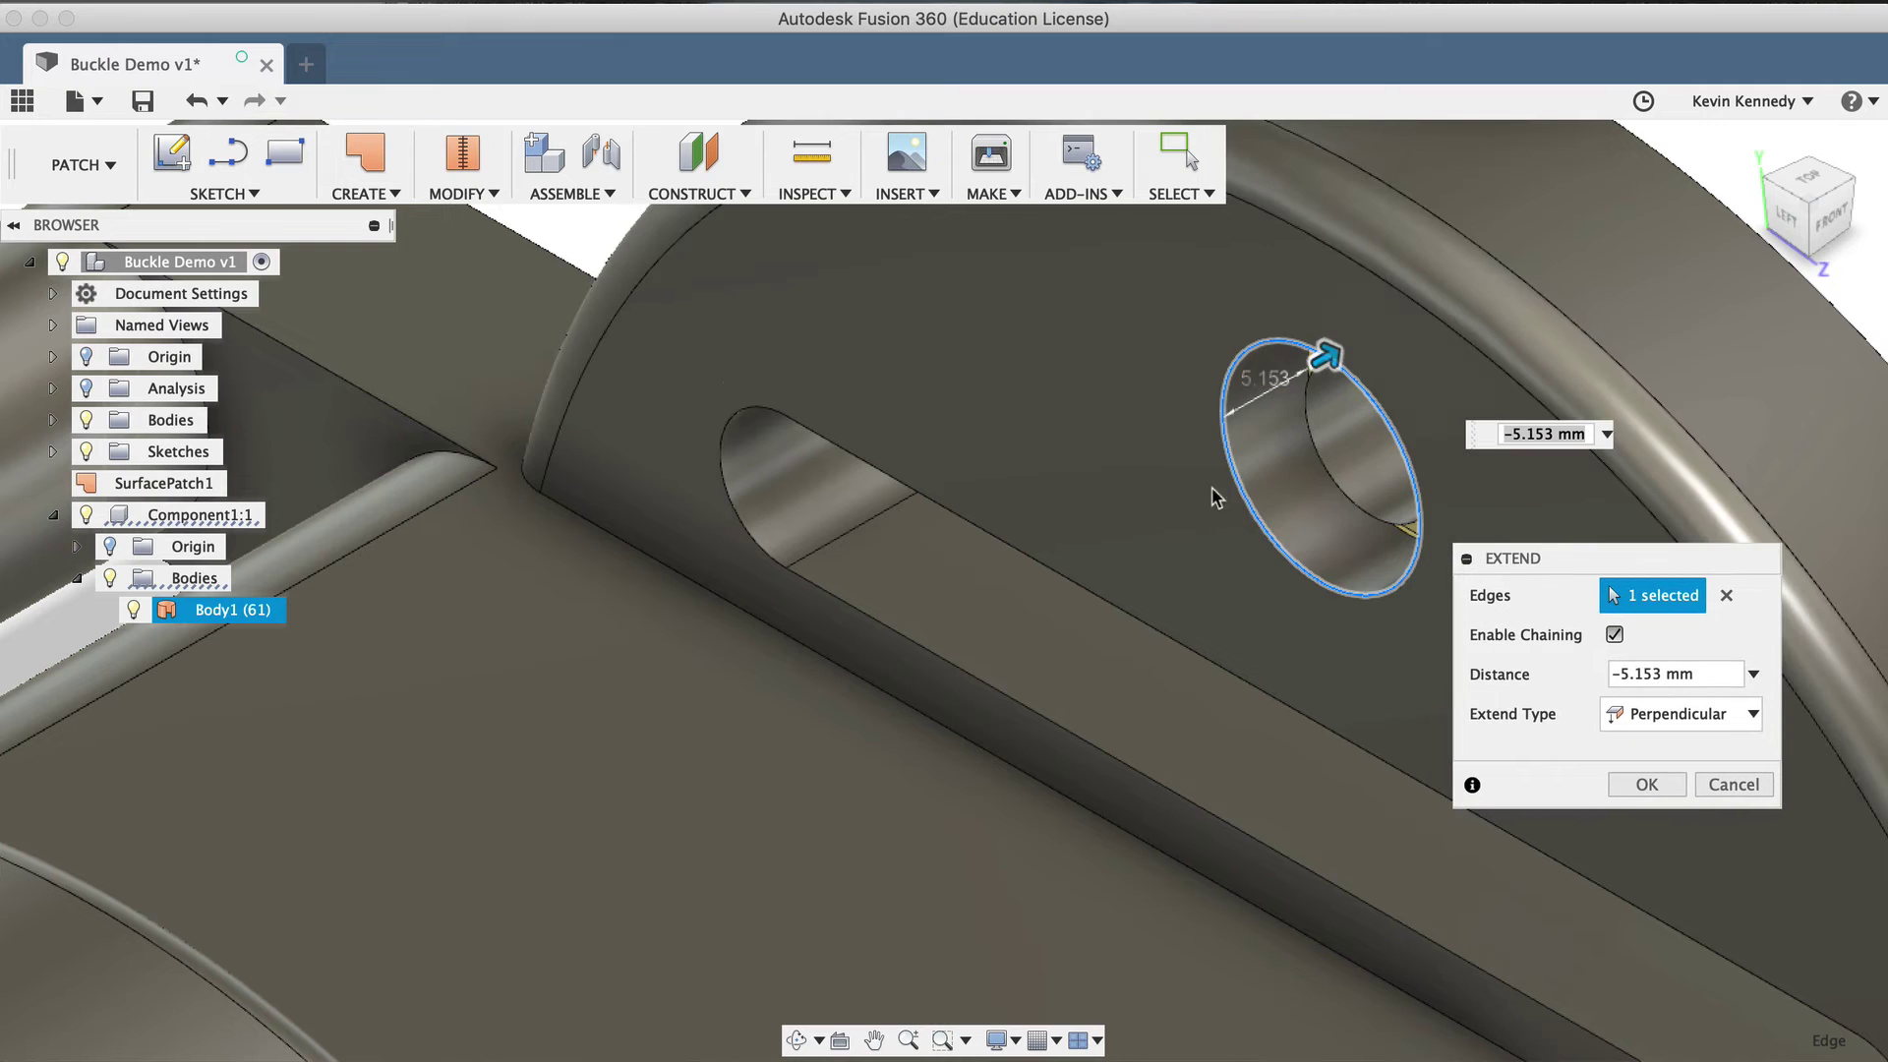
pyautogui.scroll(1, 1163, 509)
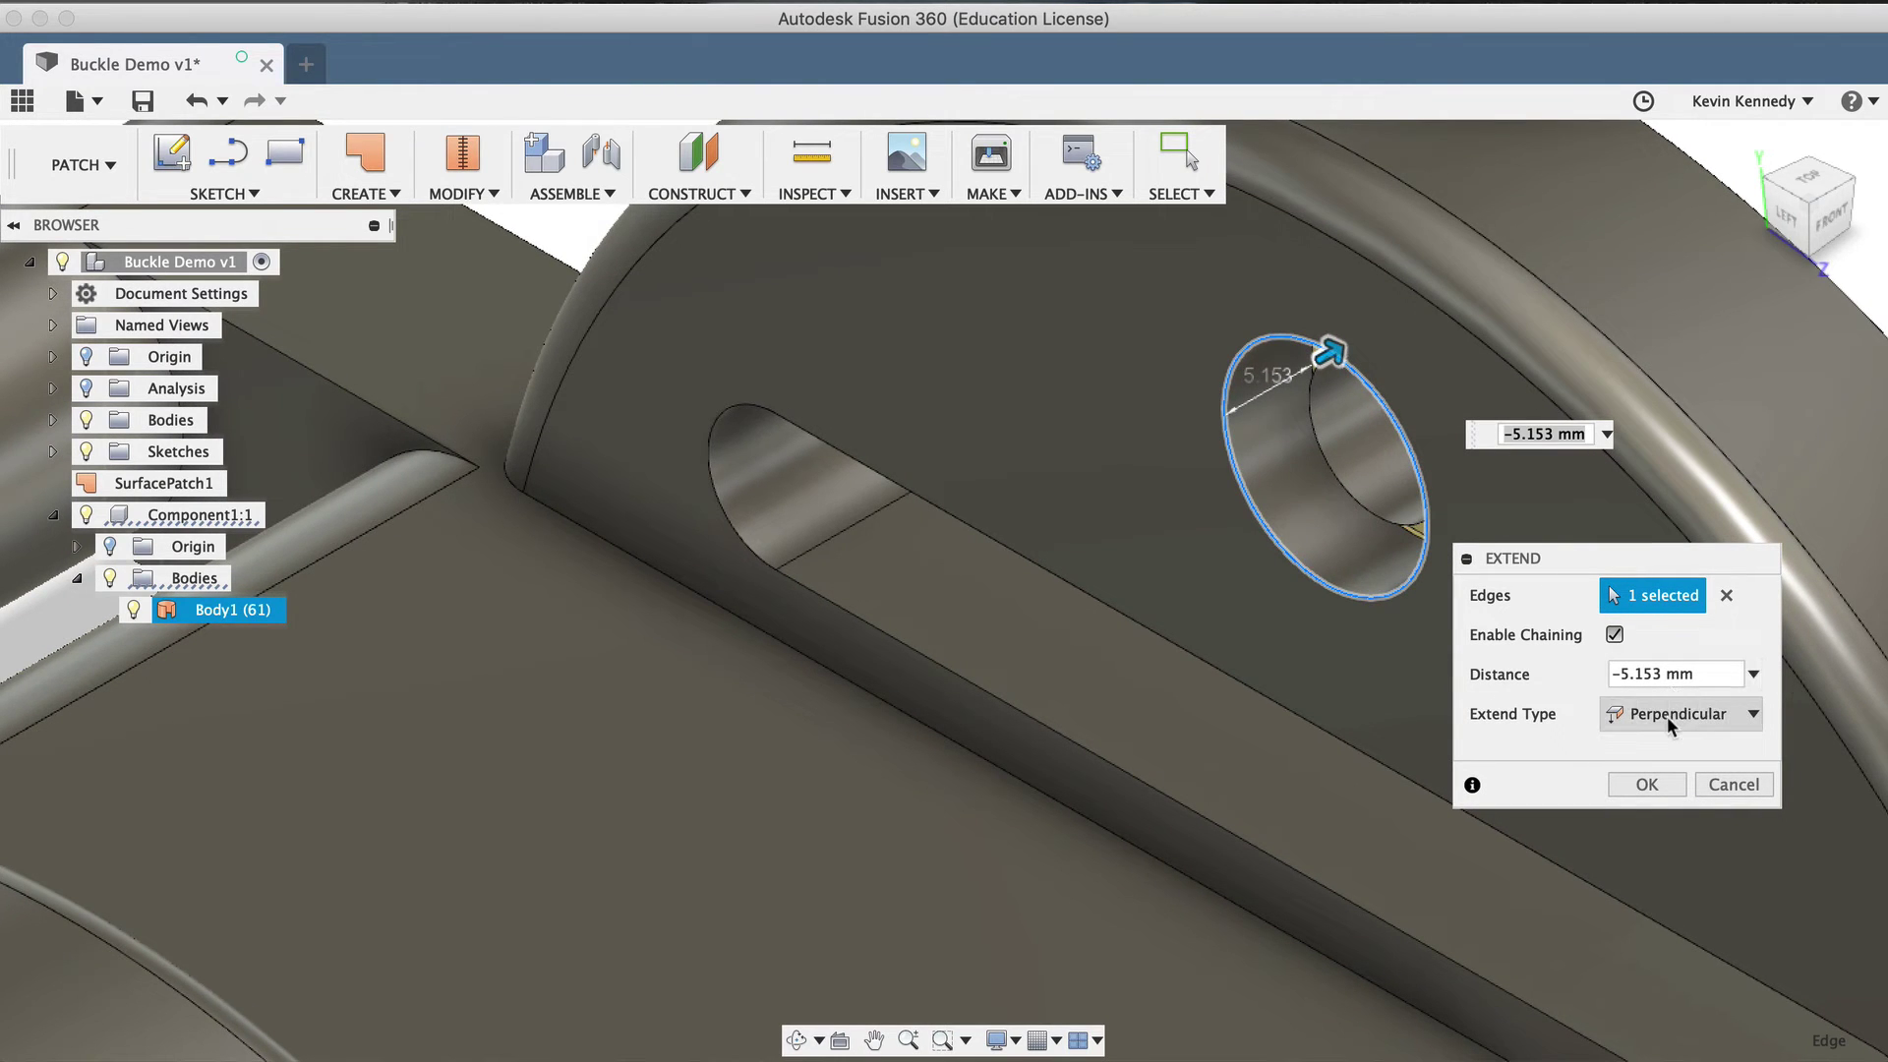
pyautogui.click(1647, 787)
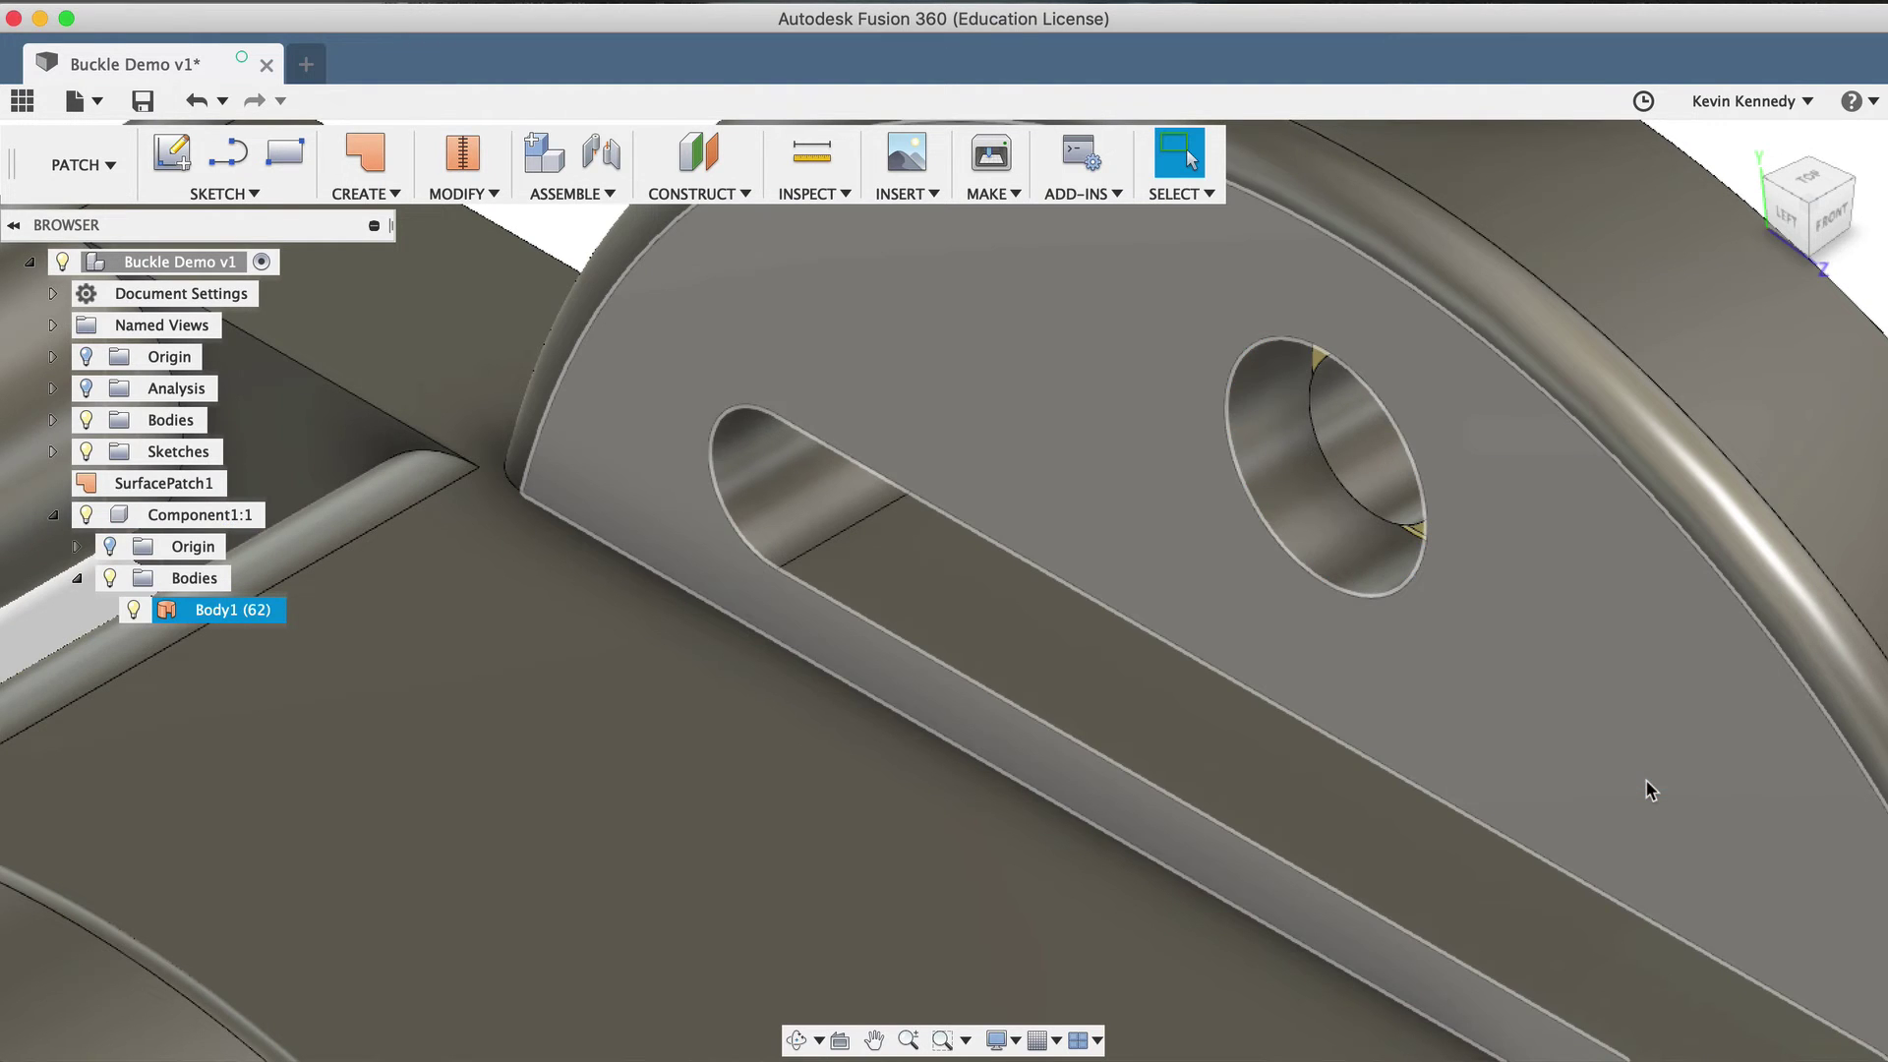
# - Repeat Extend on the second lug hole's inner edge at -3.00 mm perpendicular
pyautogui.rightClick(1537, 698)
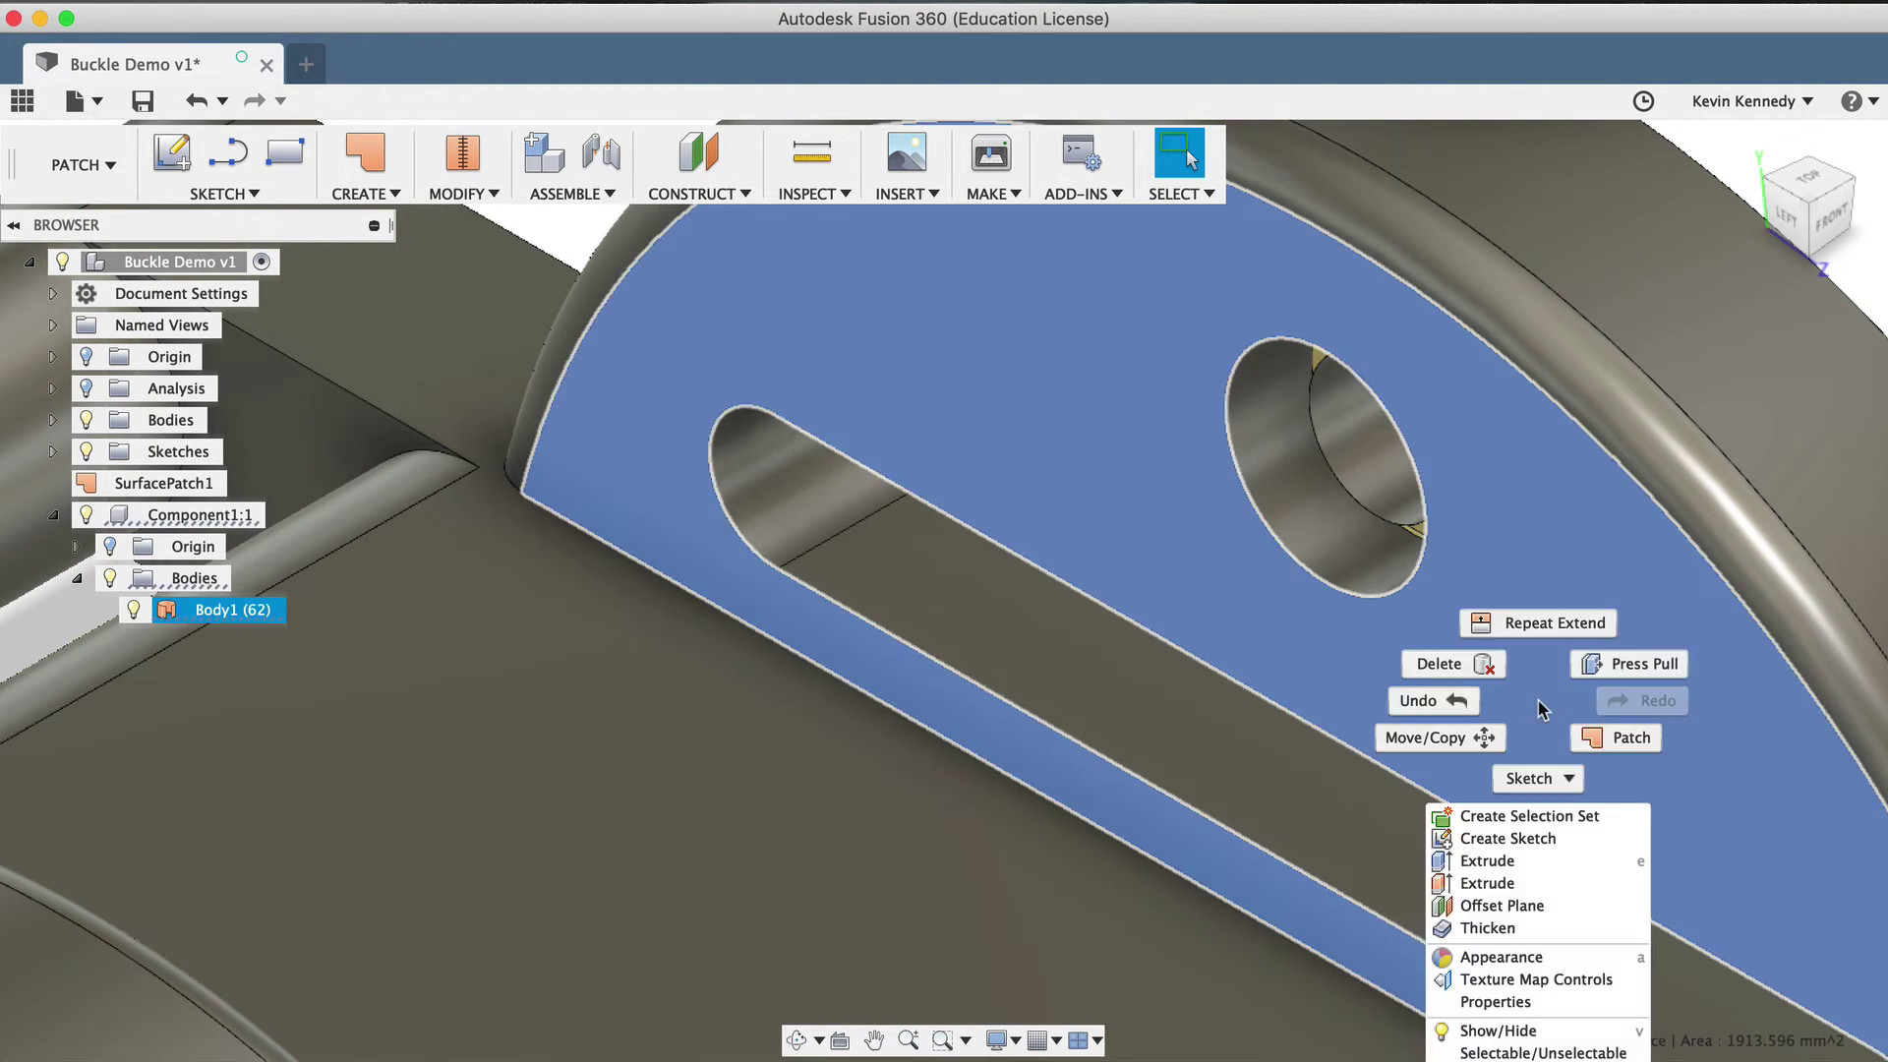
pyautogui.click(1539, 630)
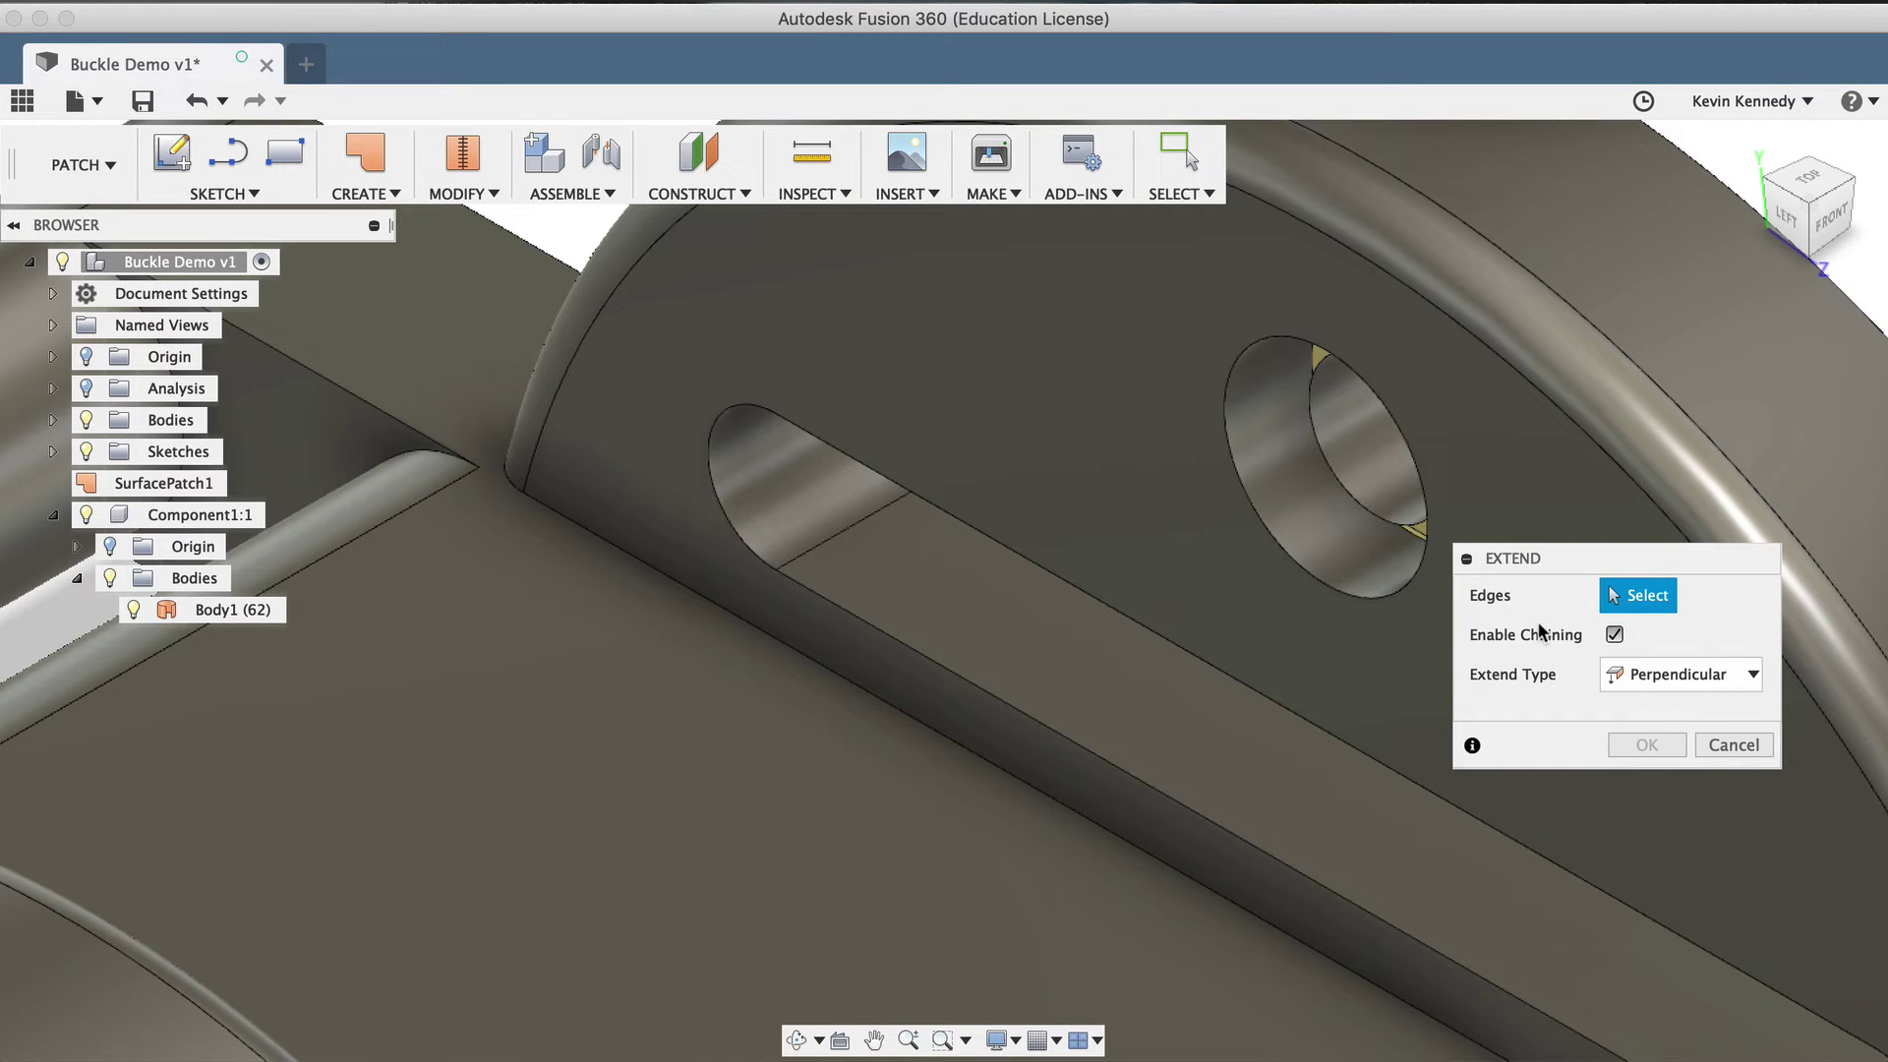
pyautogui.click(1326, 451)
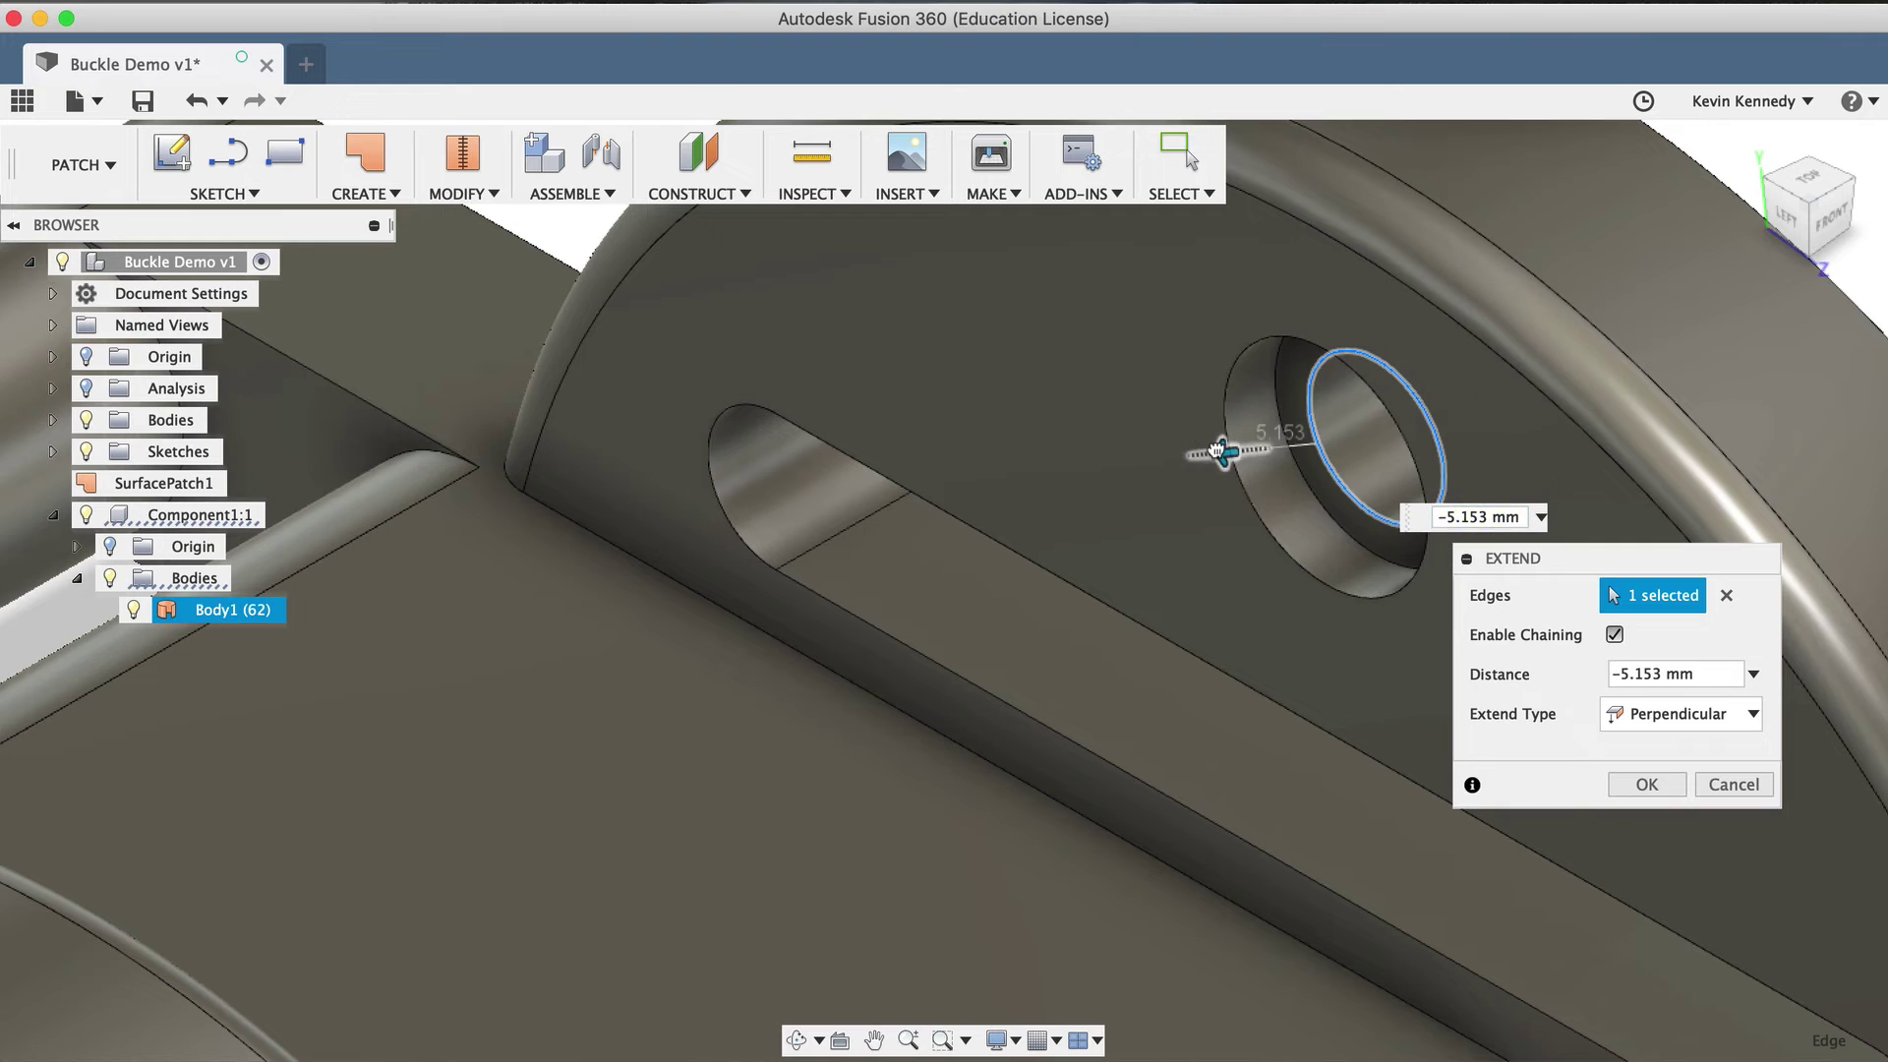
pyautogui.moveTo(1221, 454); pyautogui.dragTo(1256, 458)
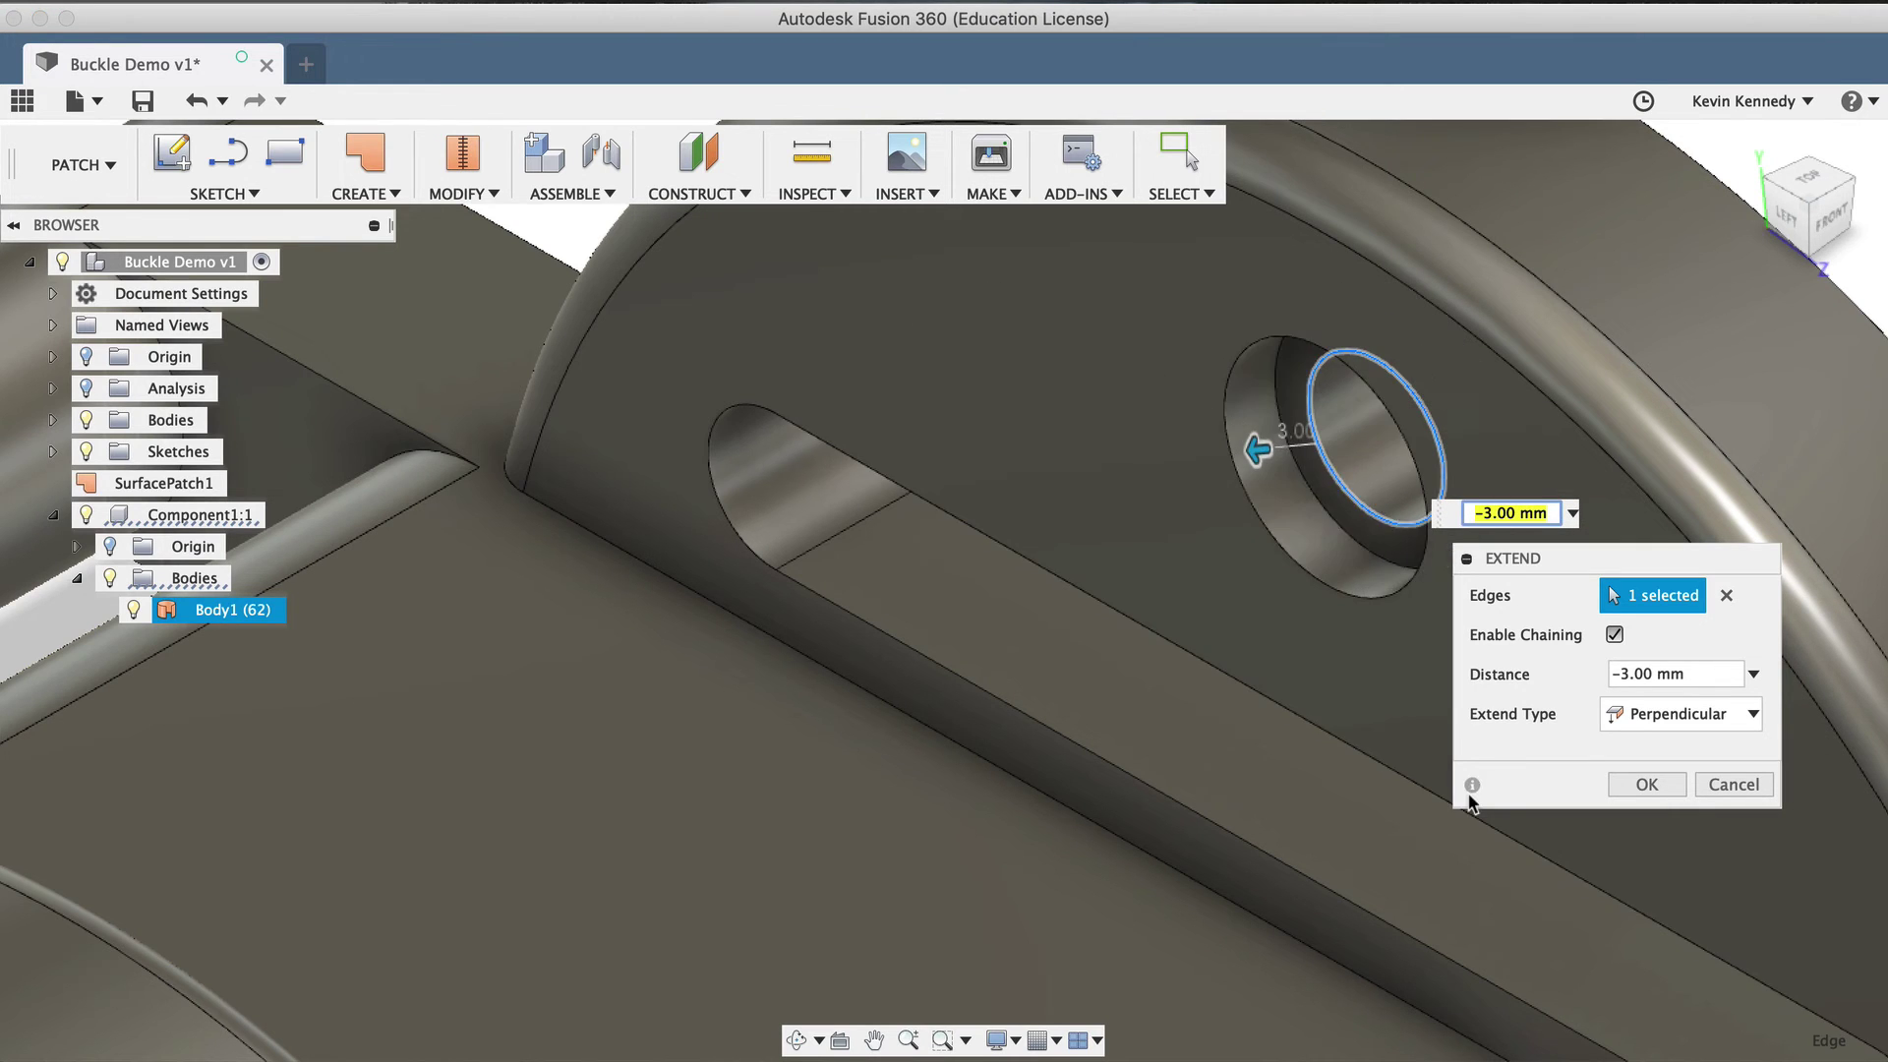
pyautogui.click(1642, 785)
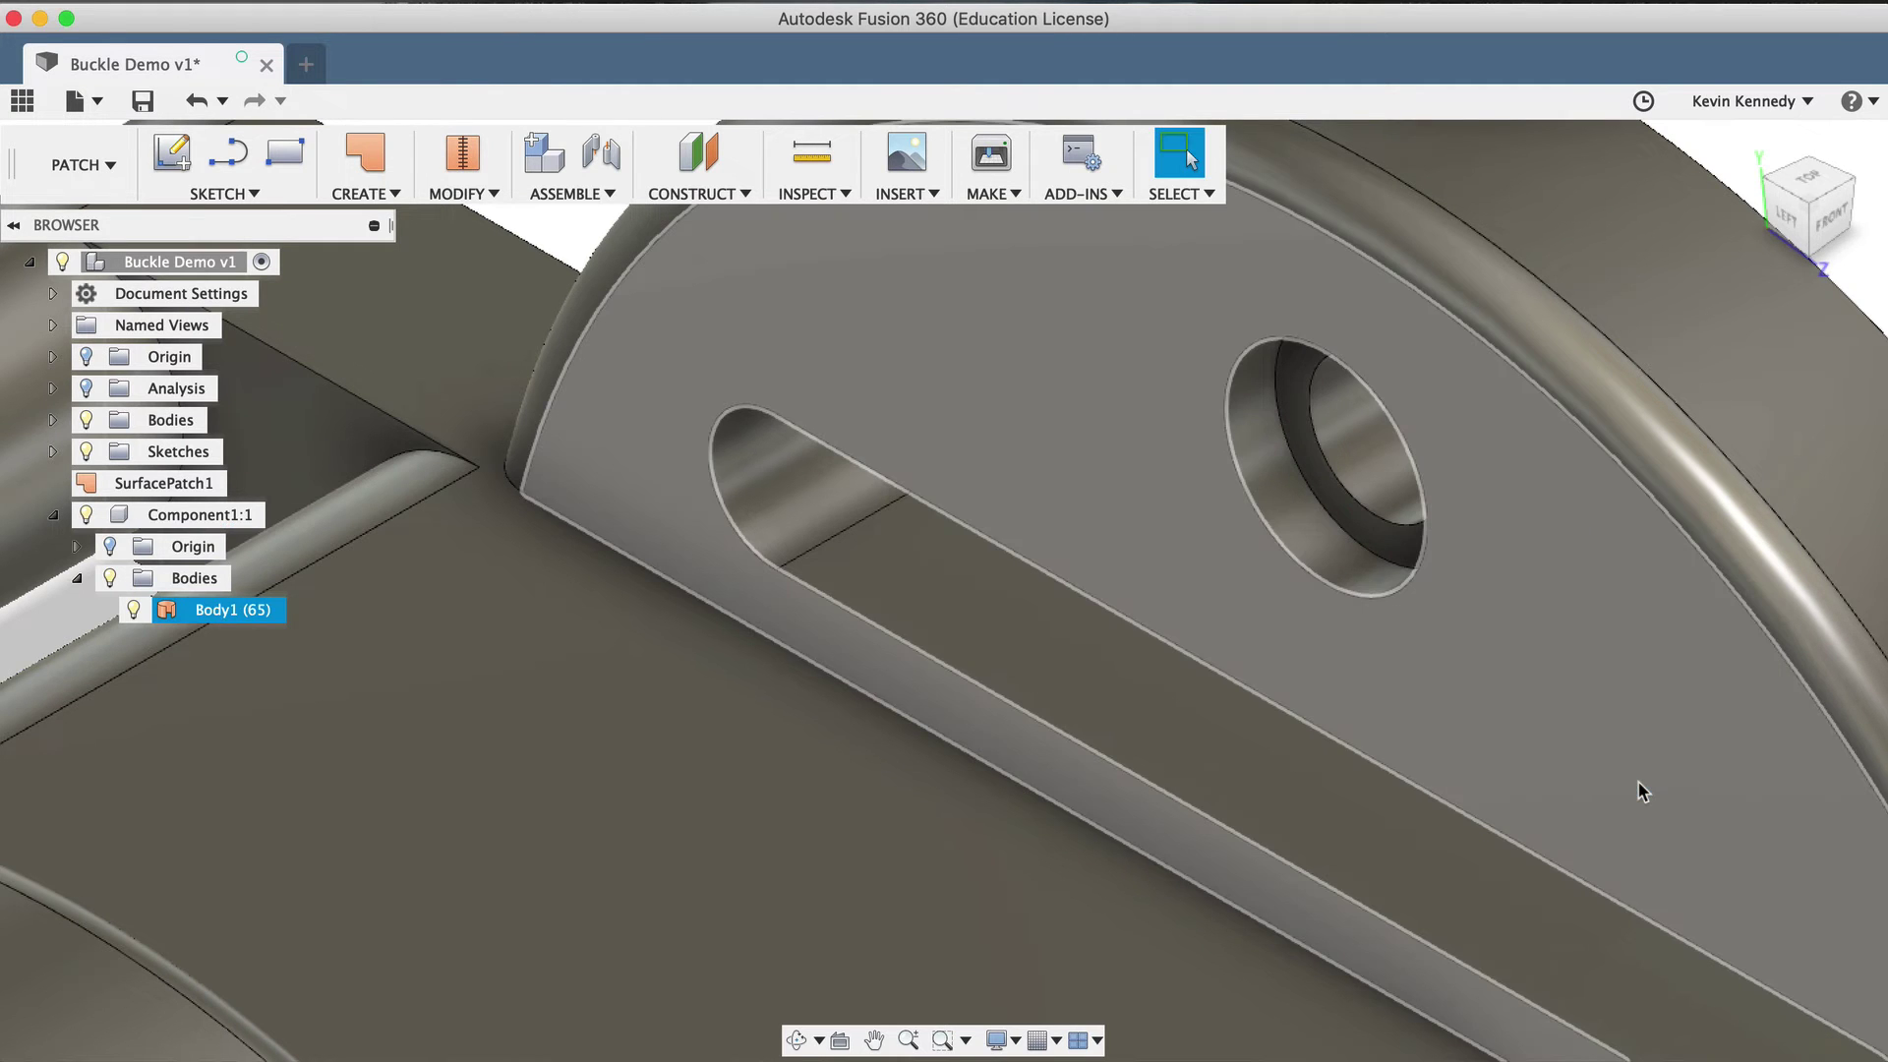
# - Zoom out, deselect Body1 and return the buckle to the Home view
pyautogui.scroll(-5, 1608, 786)
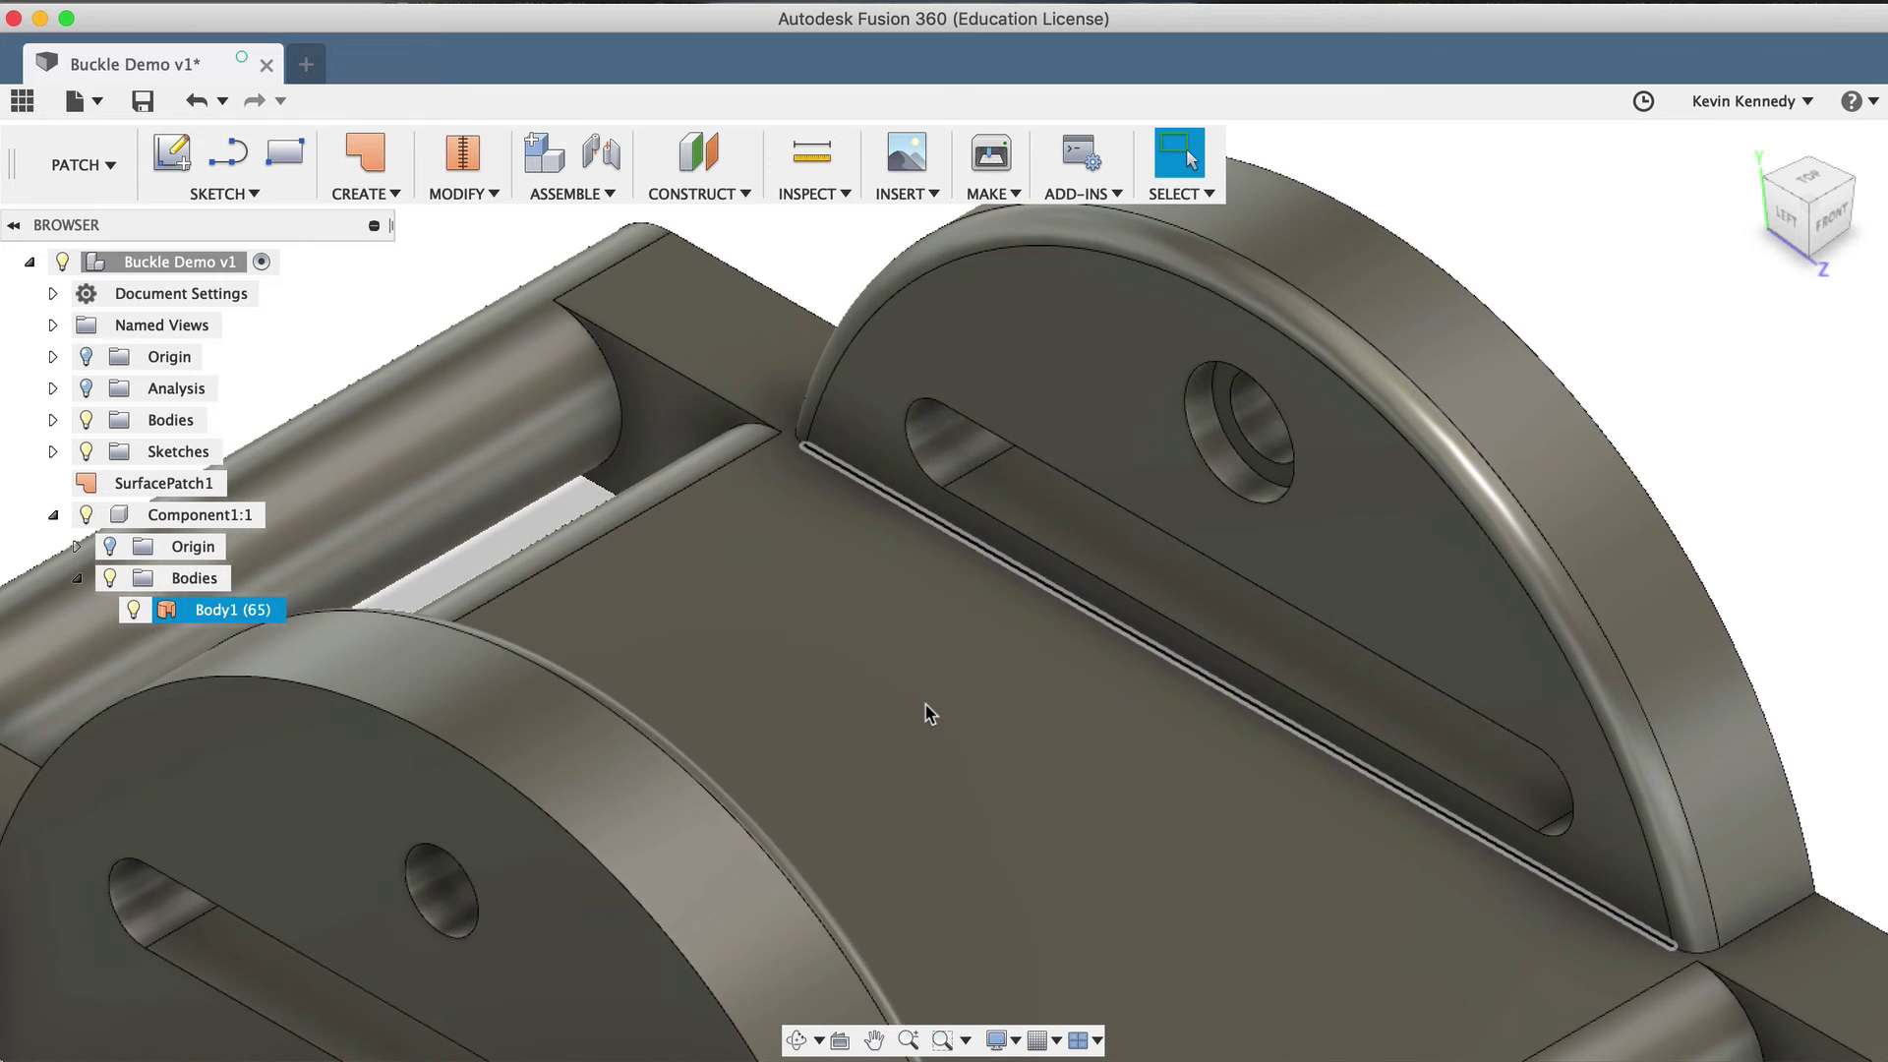
pyautogui.scroll(2, 924, 704)
pyautogui.scroll(-3, 923, 704)
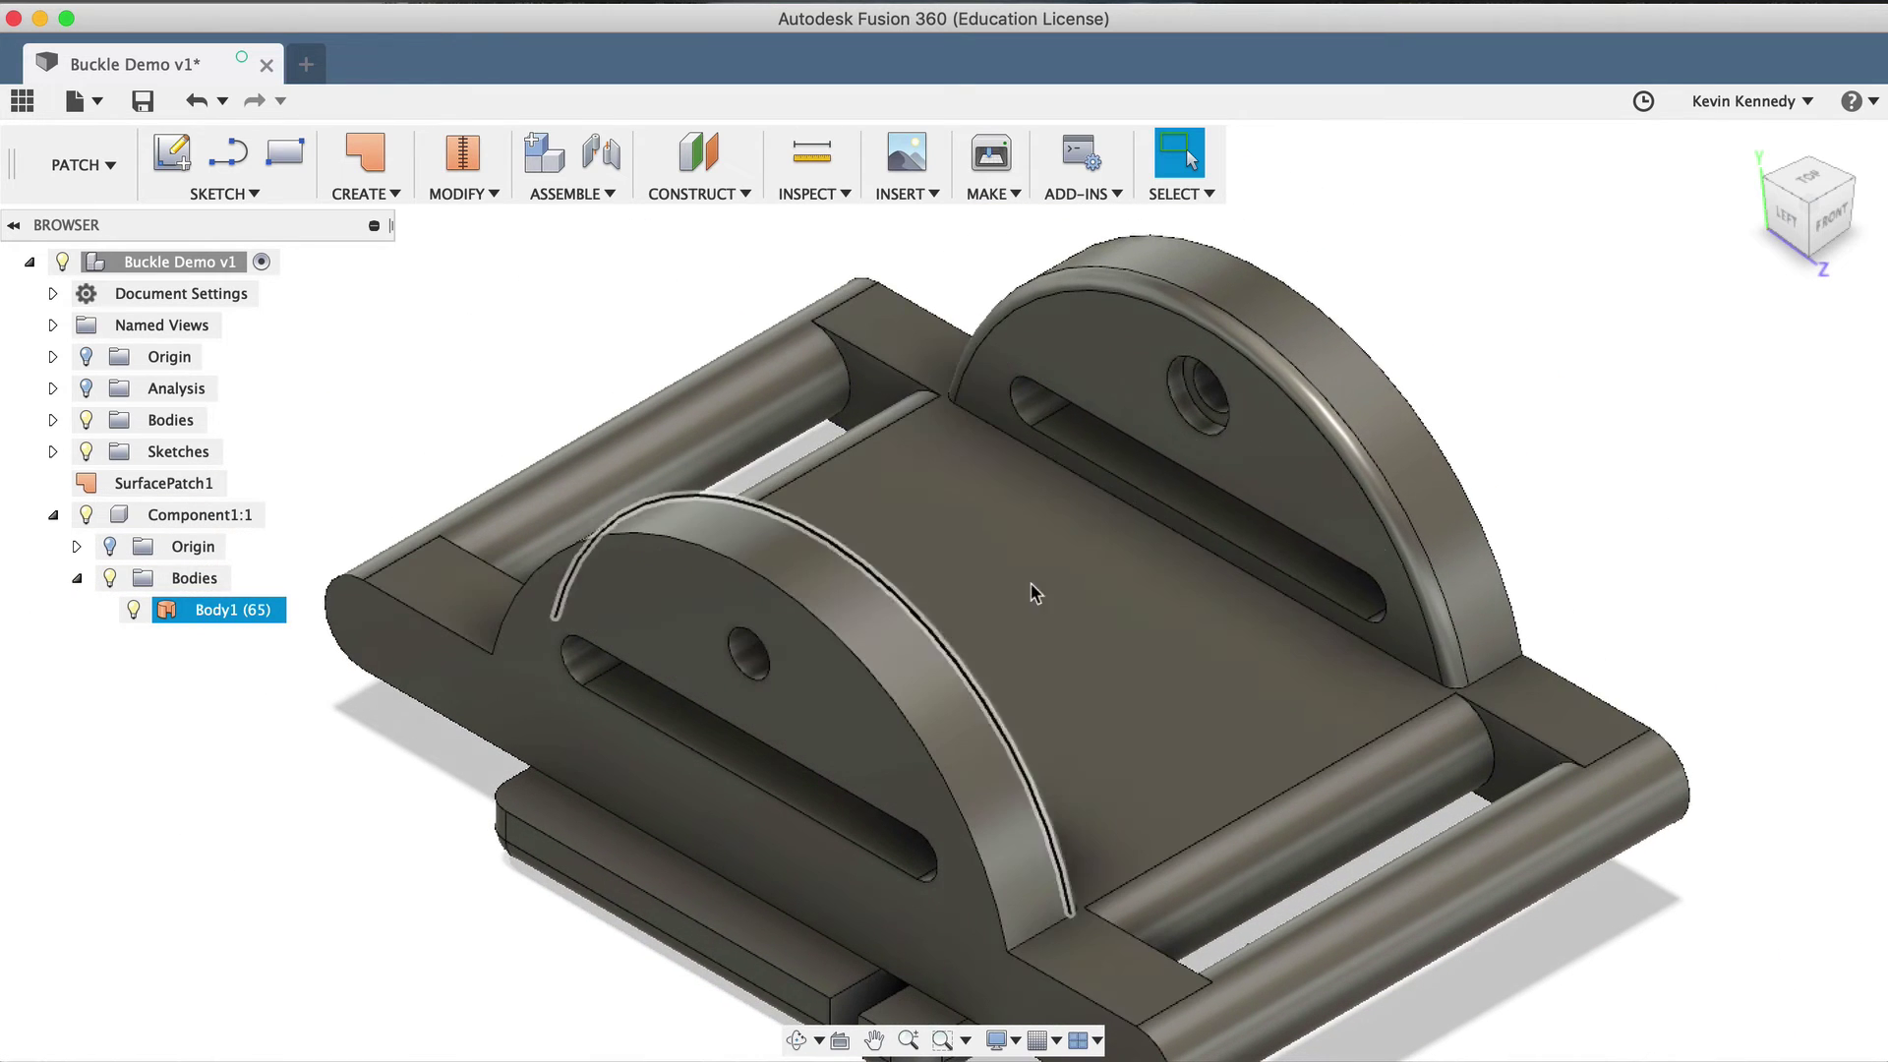
pyautogui.click(1679, 211)
pyautogui.click(1753, 157)
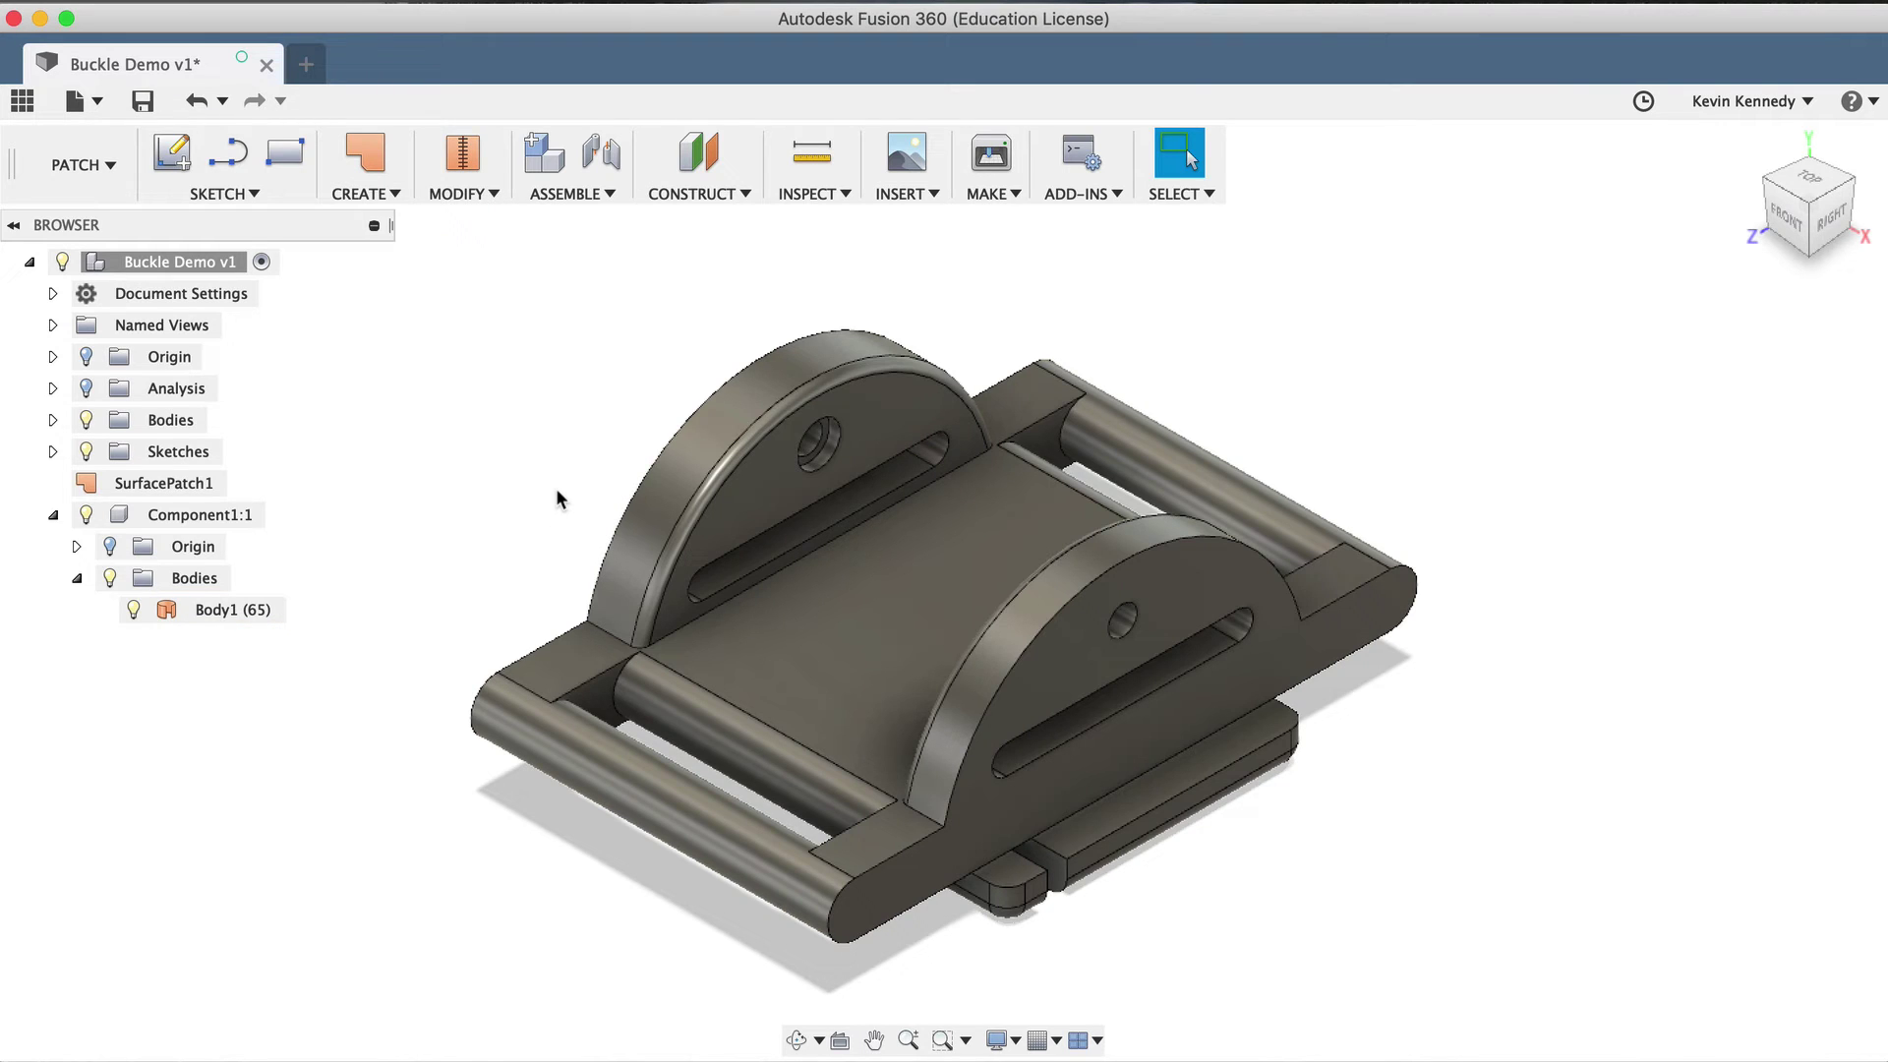
pyautogui.click(824, 197)
# - Turn on the section analysis and orbit to look into the cut lug at the pin
pyautogui.click(86, 390)
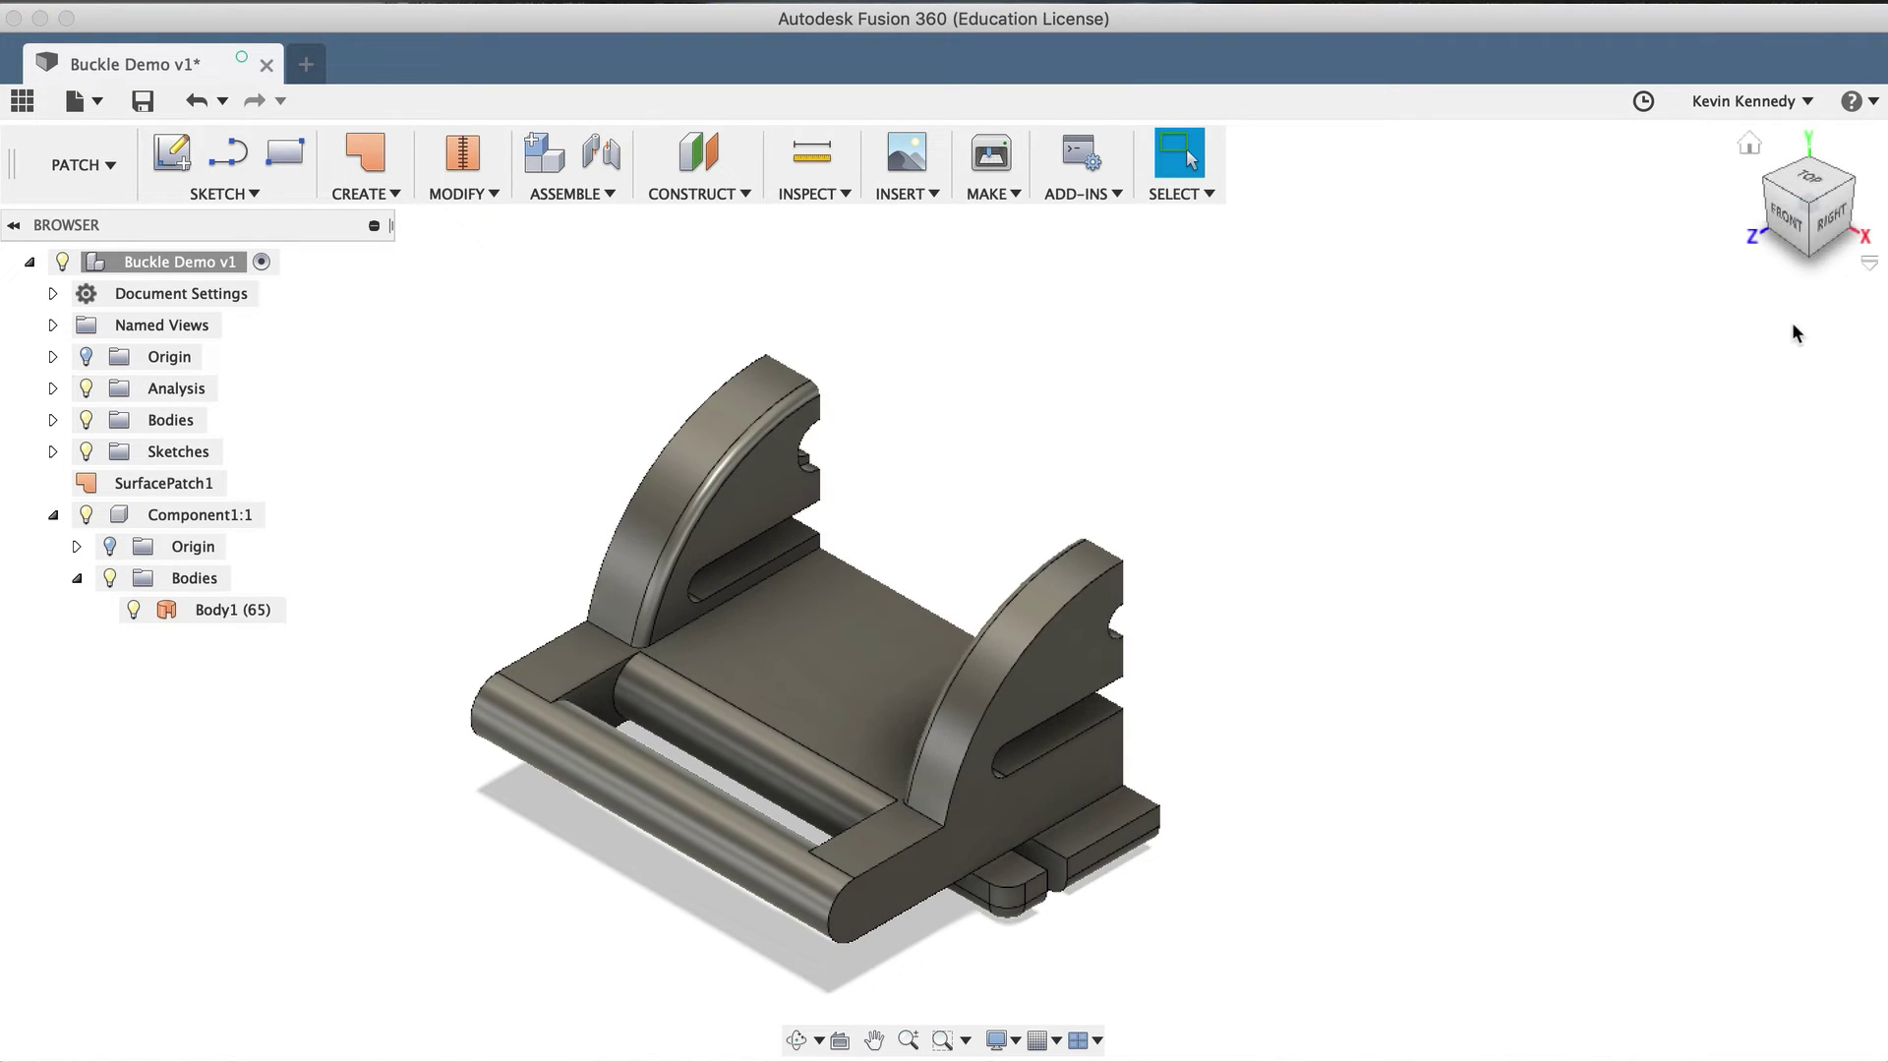
pyautogui.click(1834, 169)
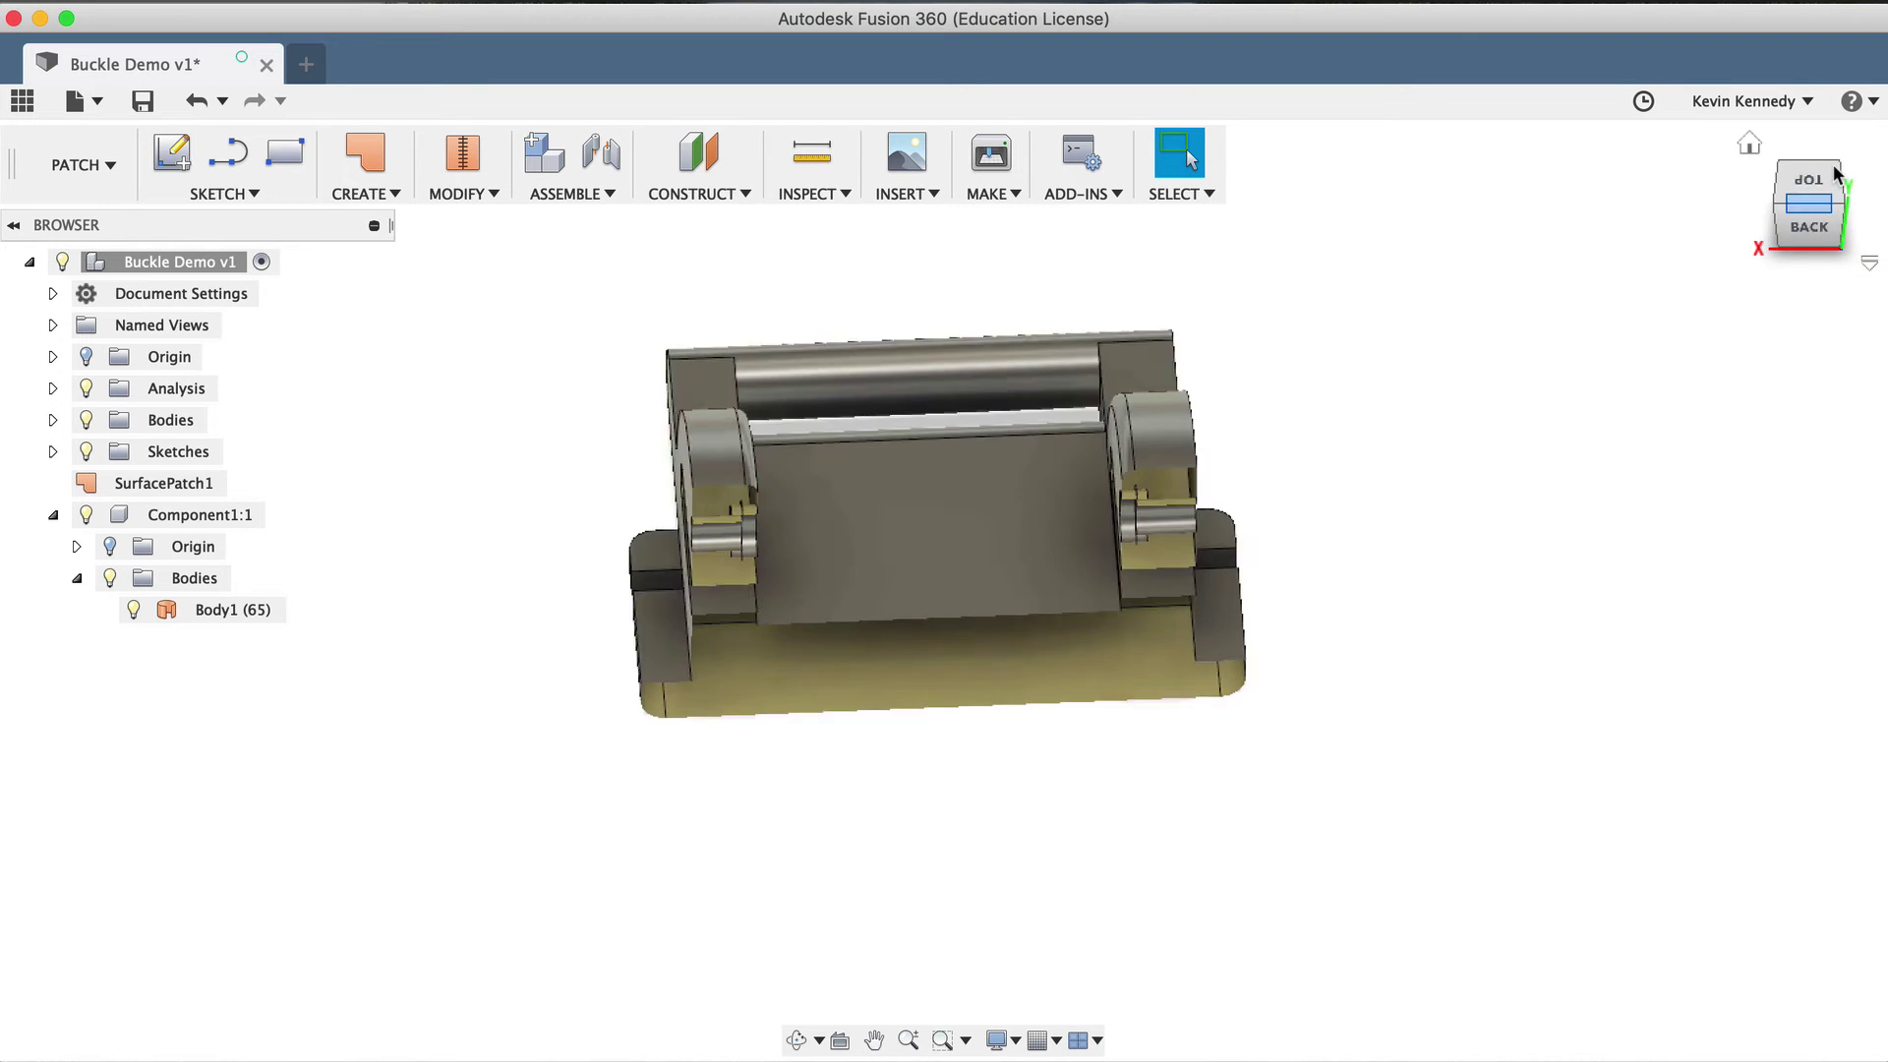
pyautogui.click(669, 531)
pyautogui.scroll(10, 668, 531)
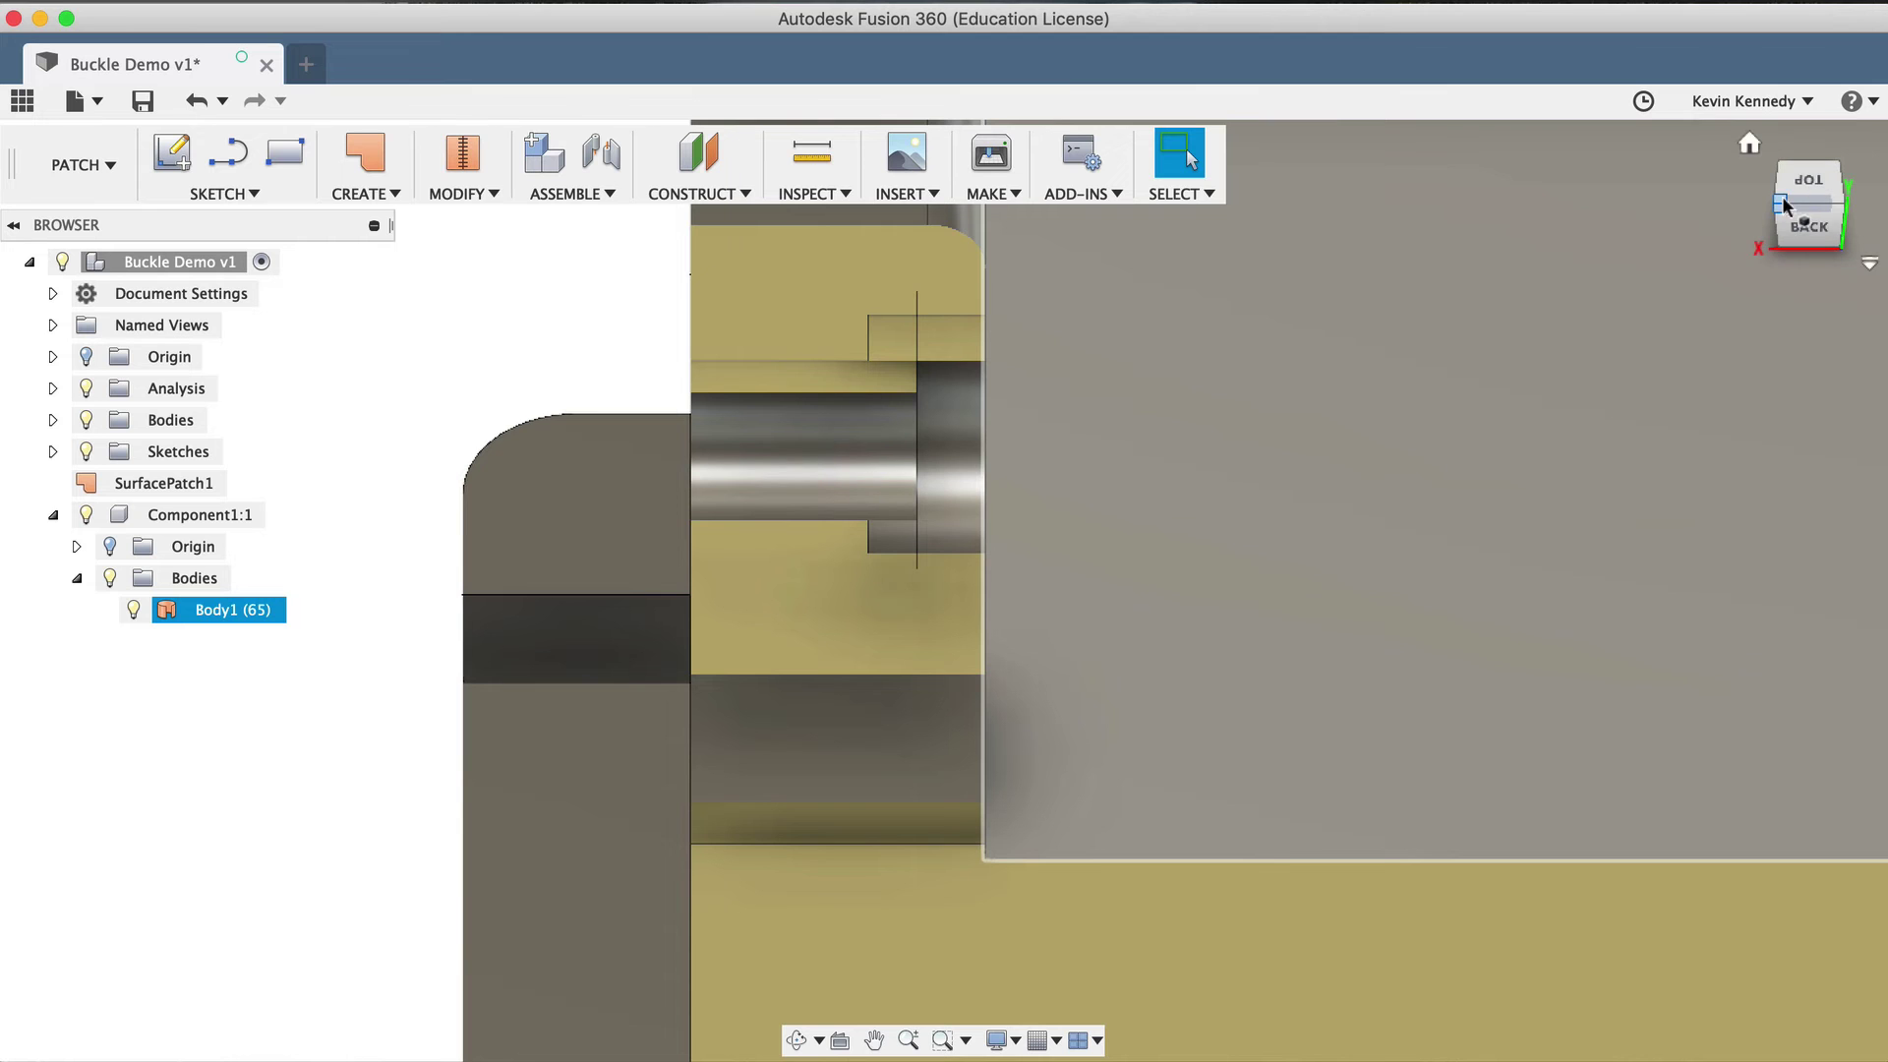
pyautogui.moveTo(1813, 205); pyautogui.dragTo(1840, 198)
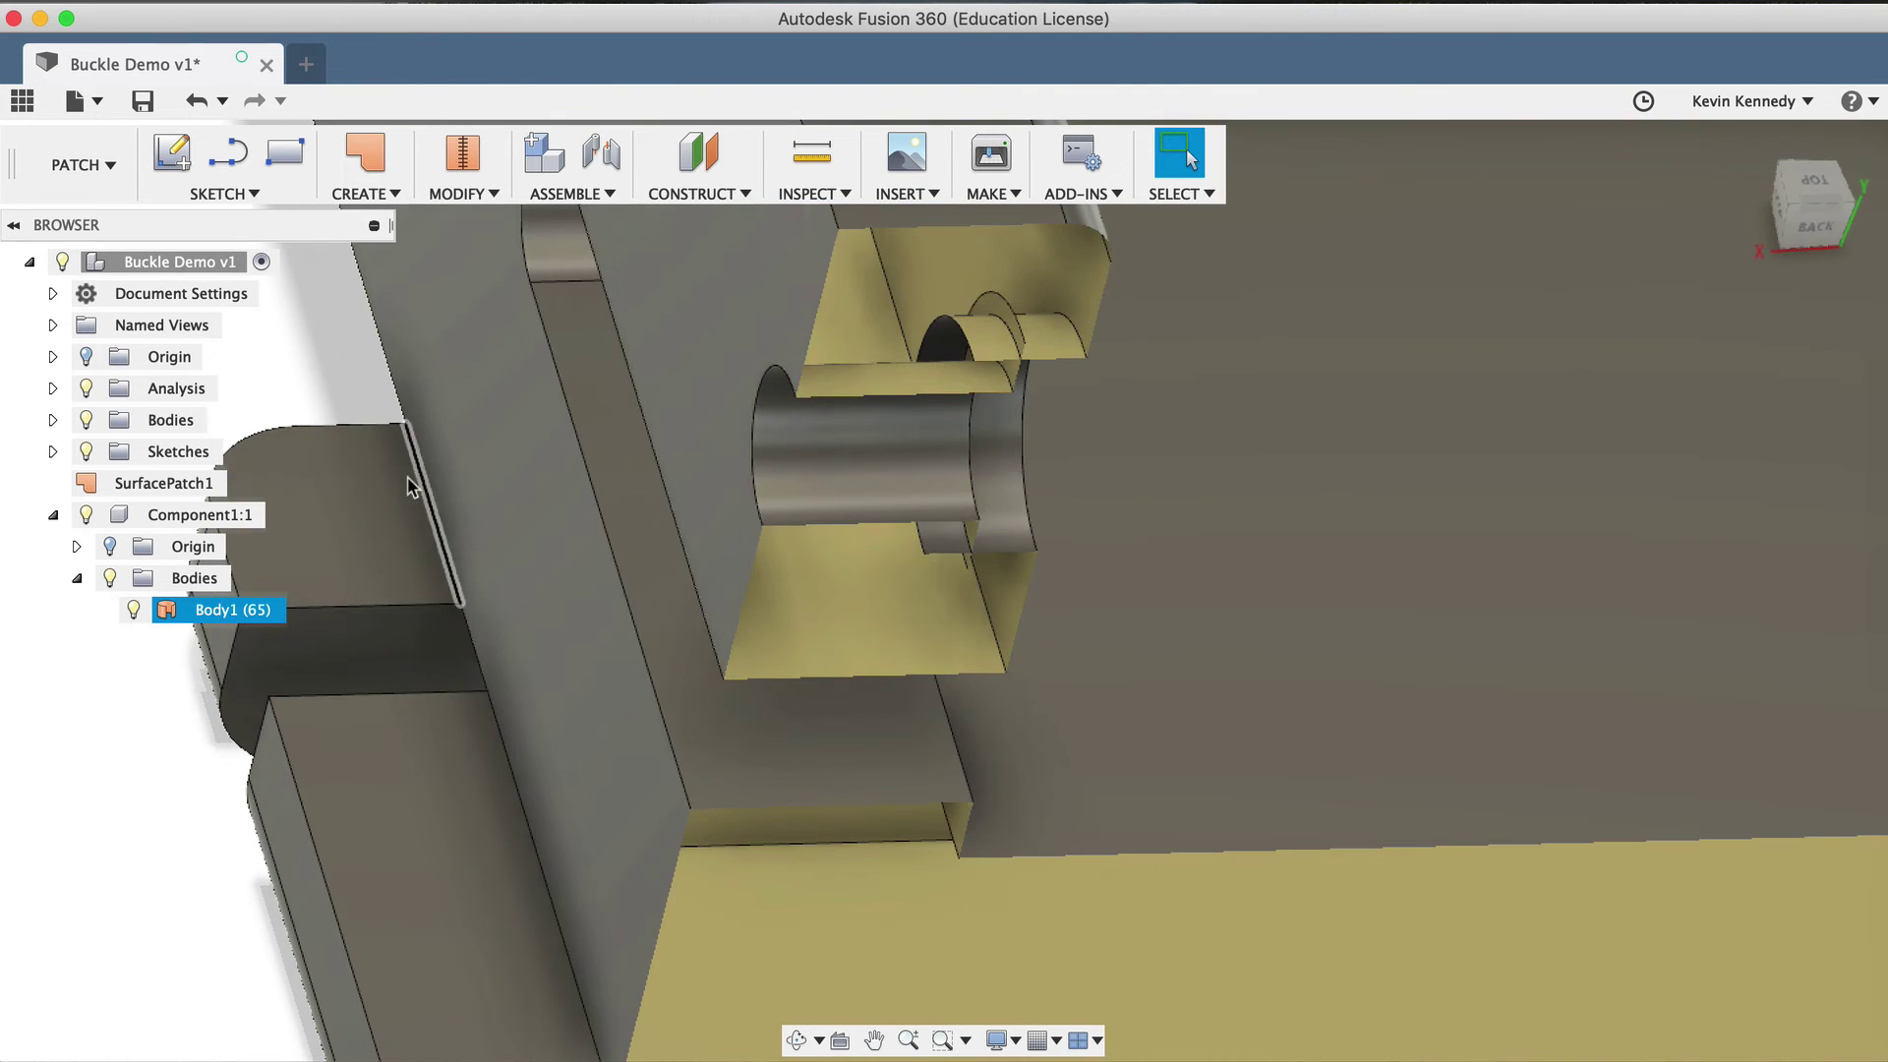
pyautogui.click(90, 765)
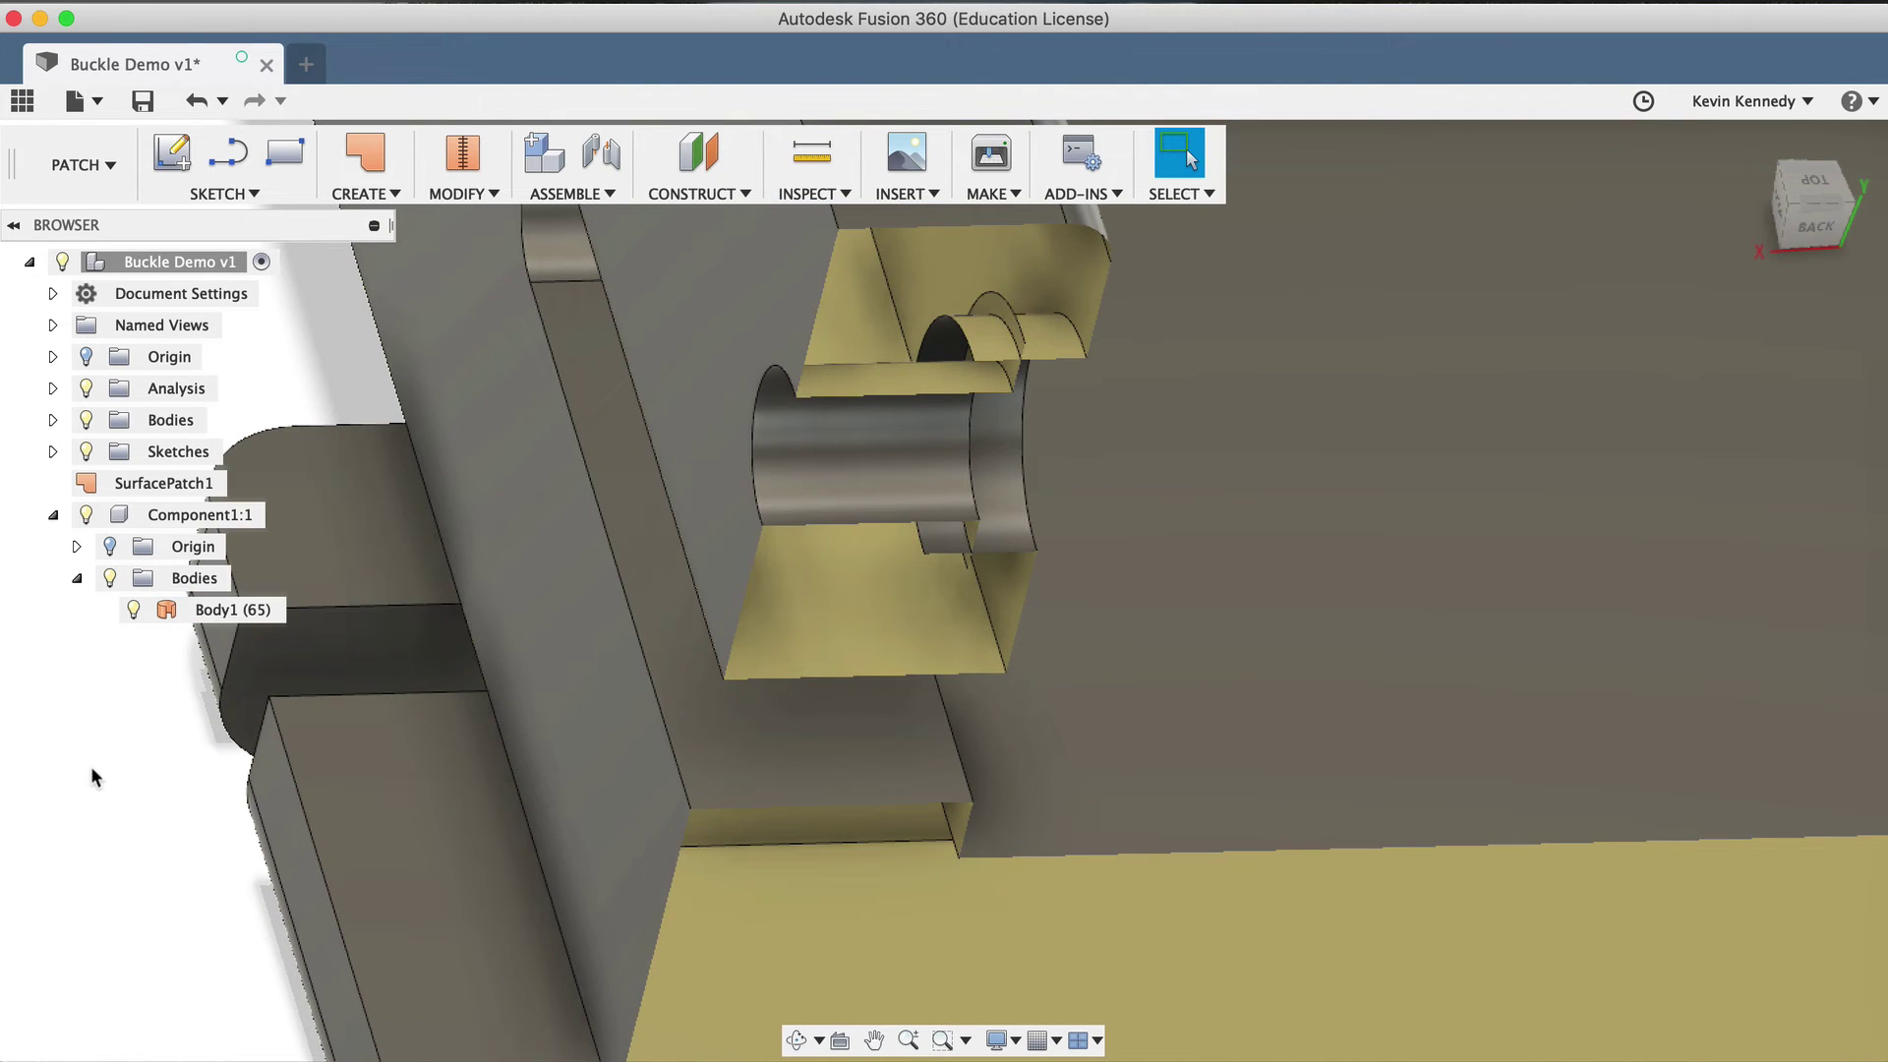
# - Delete the leftover curved face around the pin and the thin curved face beside it
pyautogui.click(983, 334)
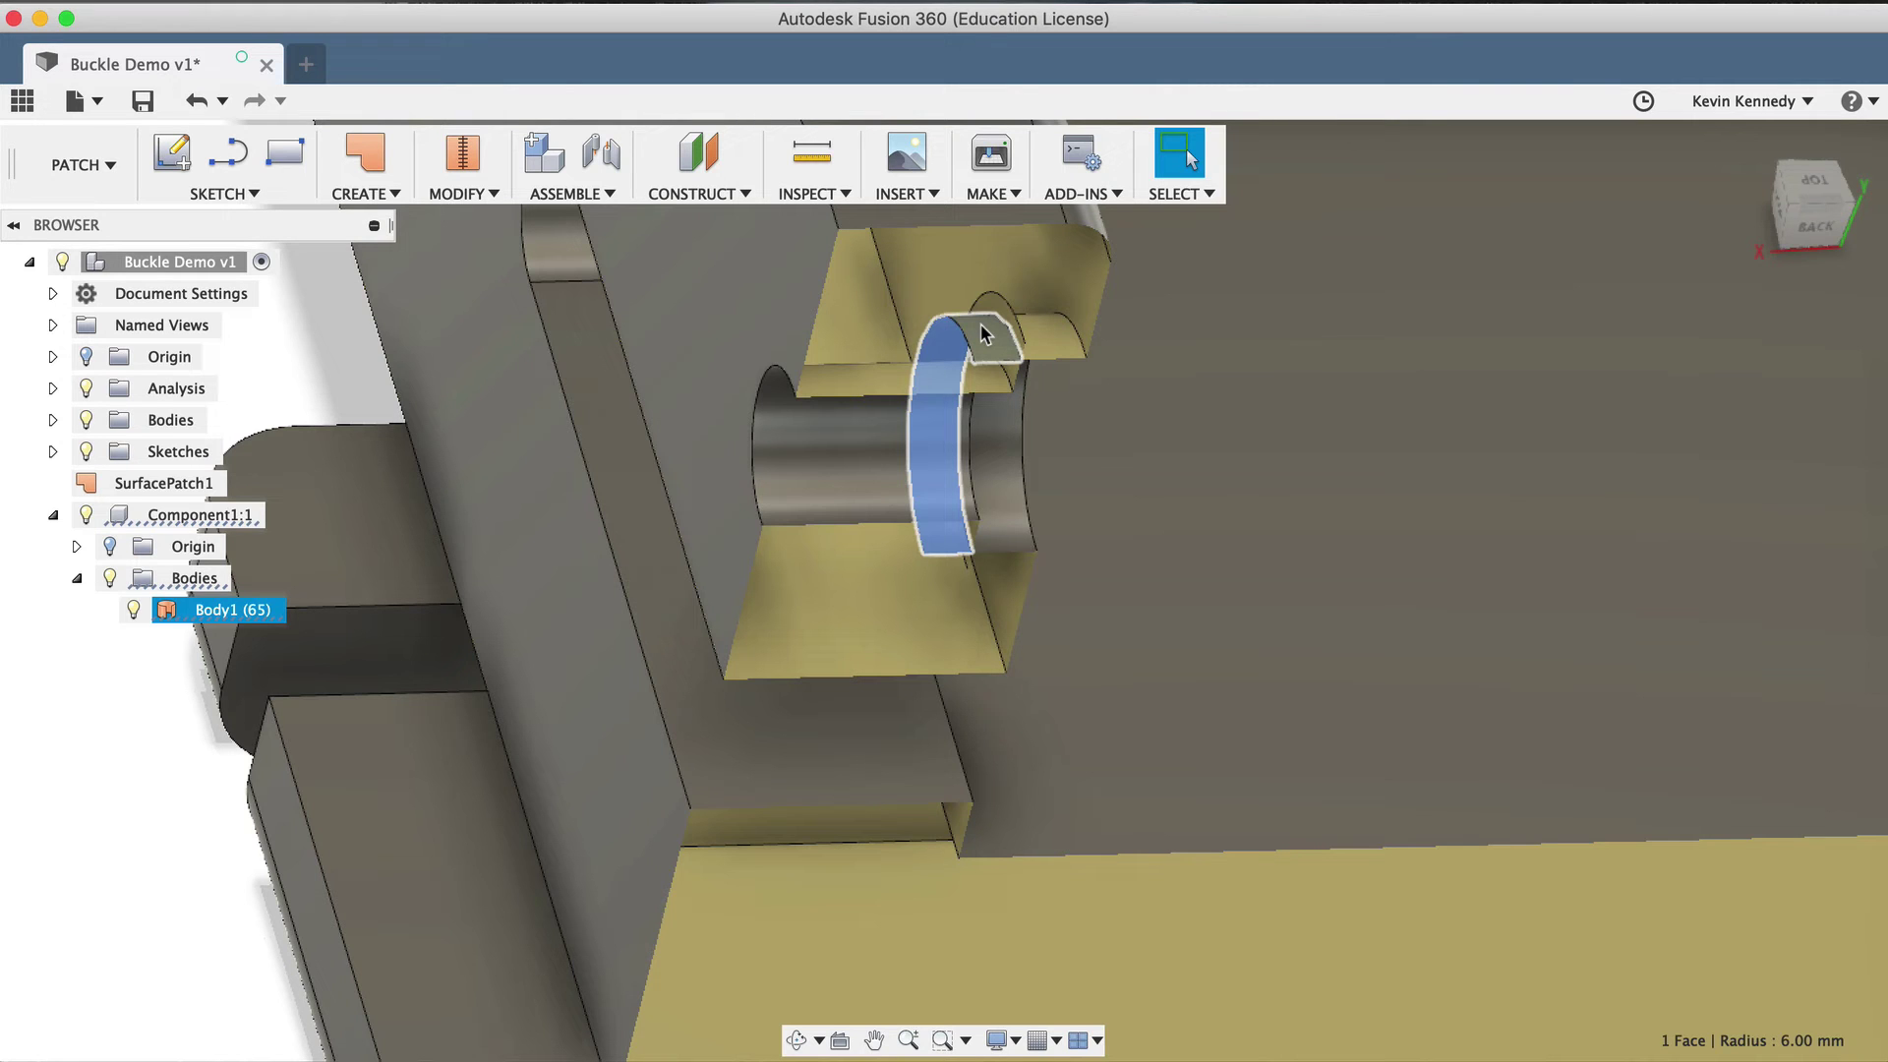
pyautogui.press('Delete')
pyautogui.scroll(-2, 928, 621)
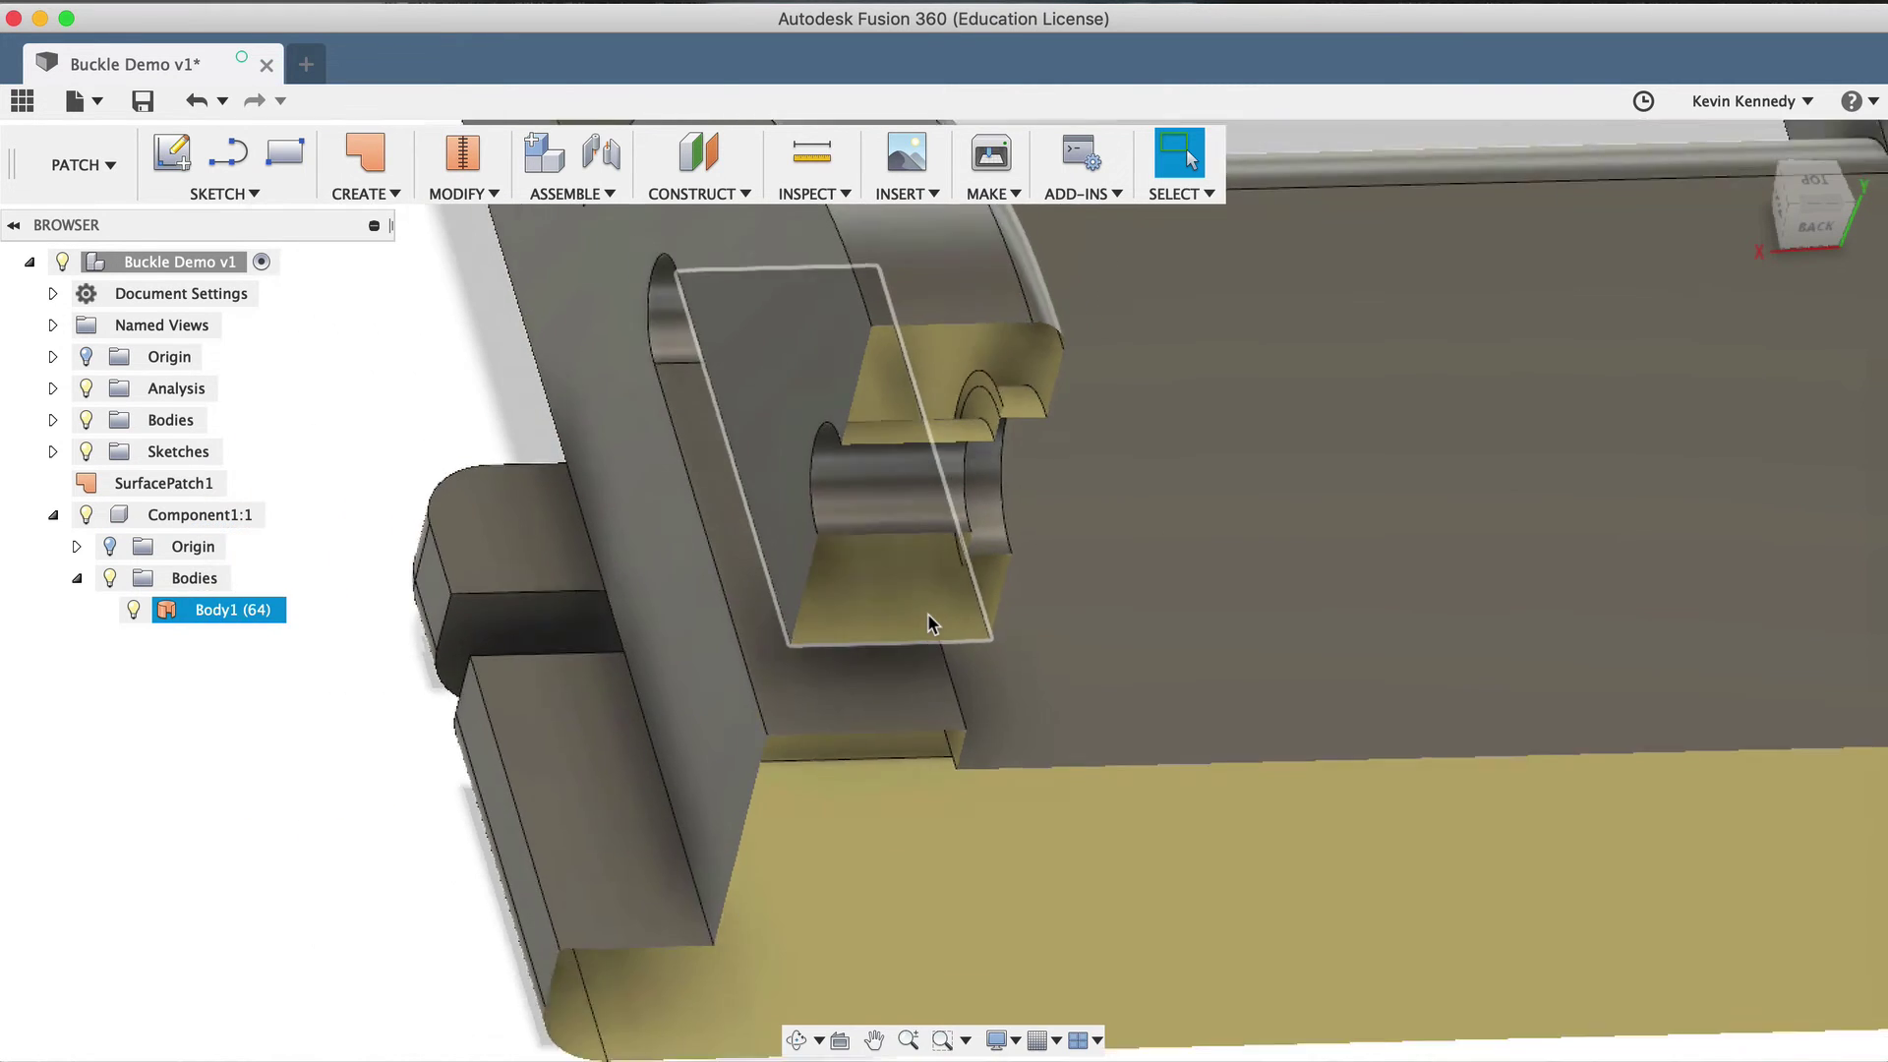
pyautogui.scroll(-3, 928, 617)
pyautogui.scroll(2, 974, 573)
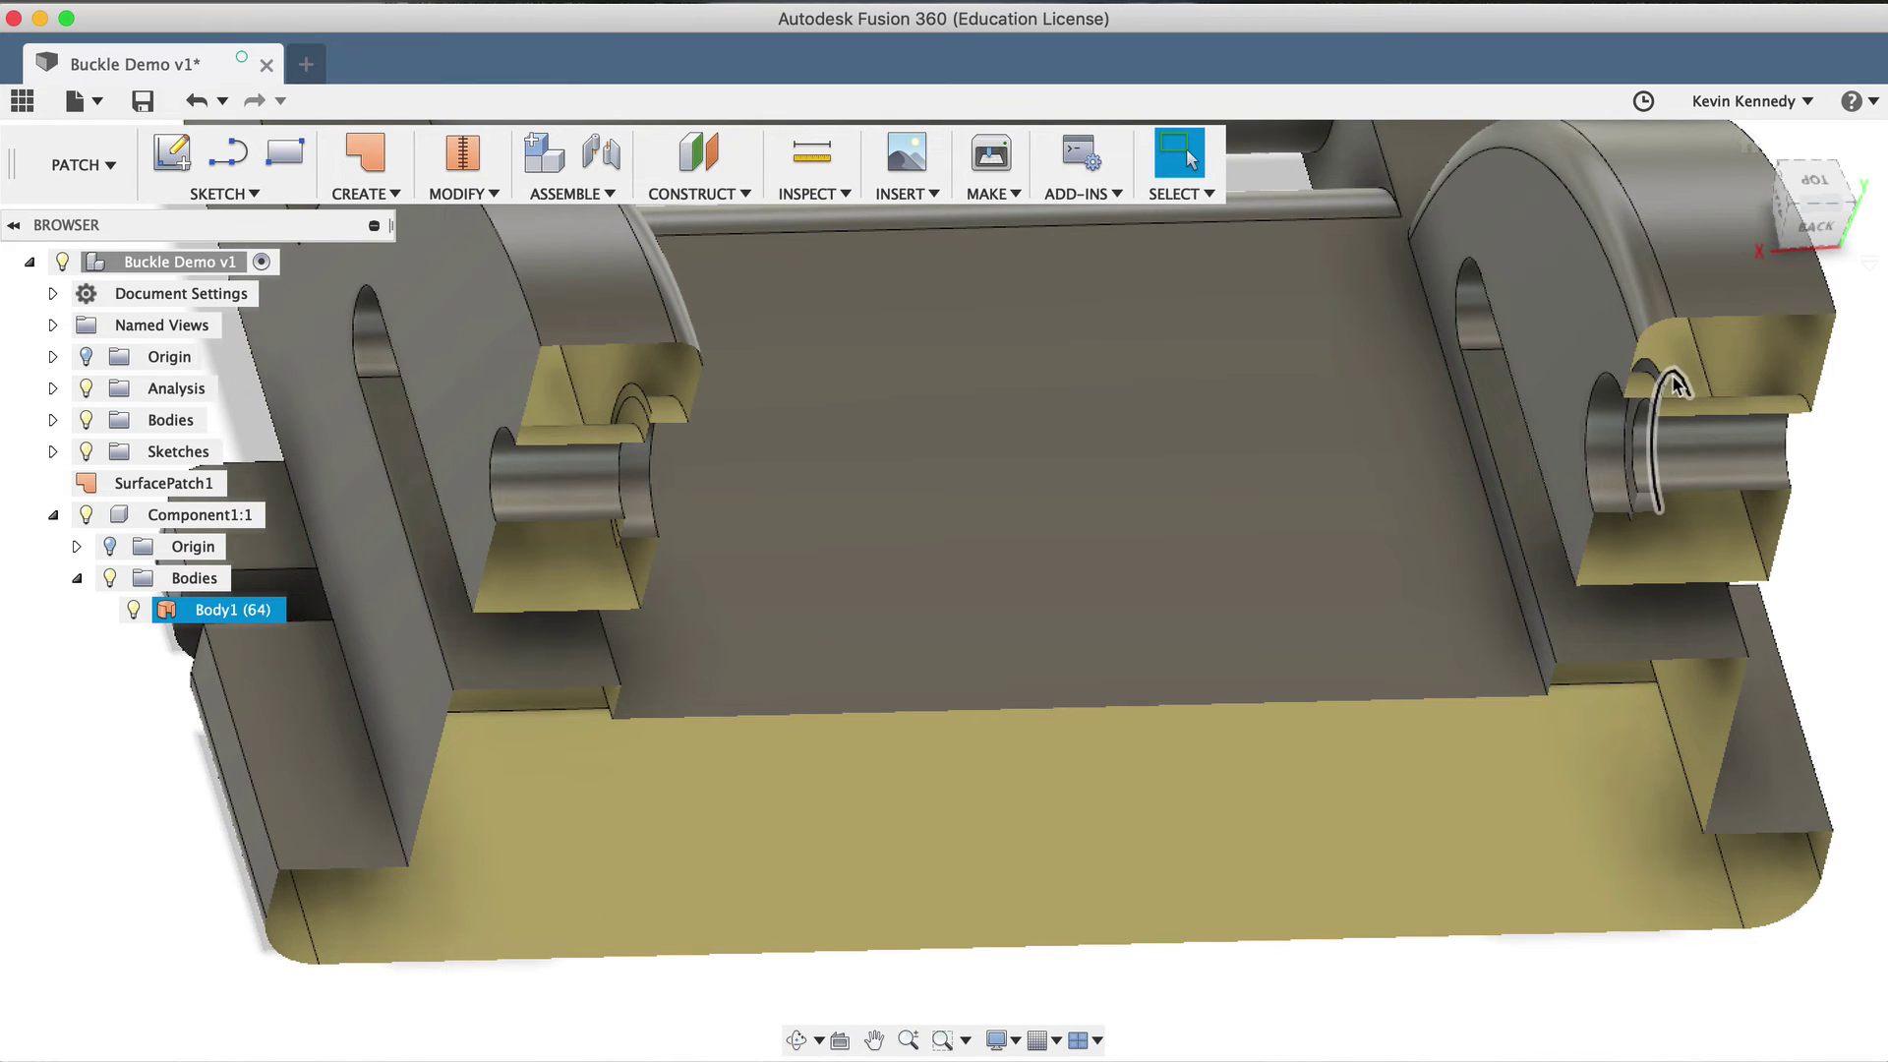
pyautogui.scroll(5, 1669, 387)
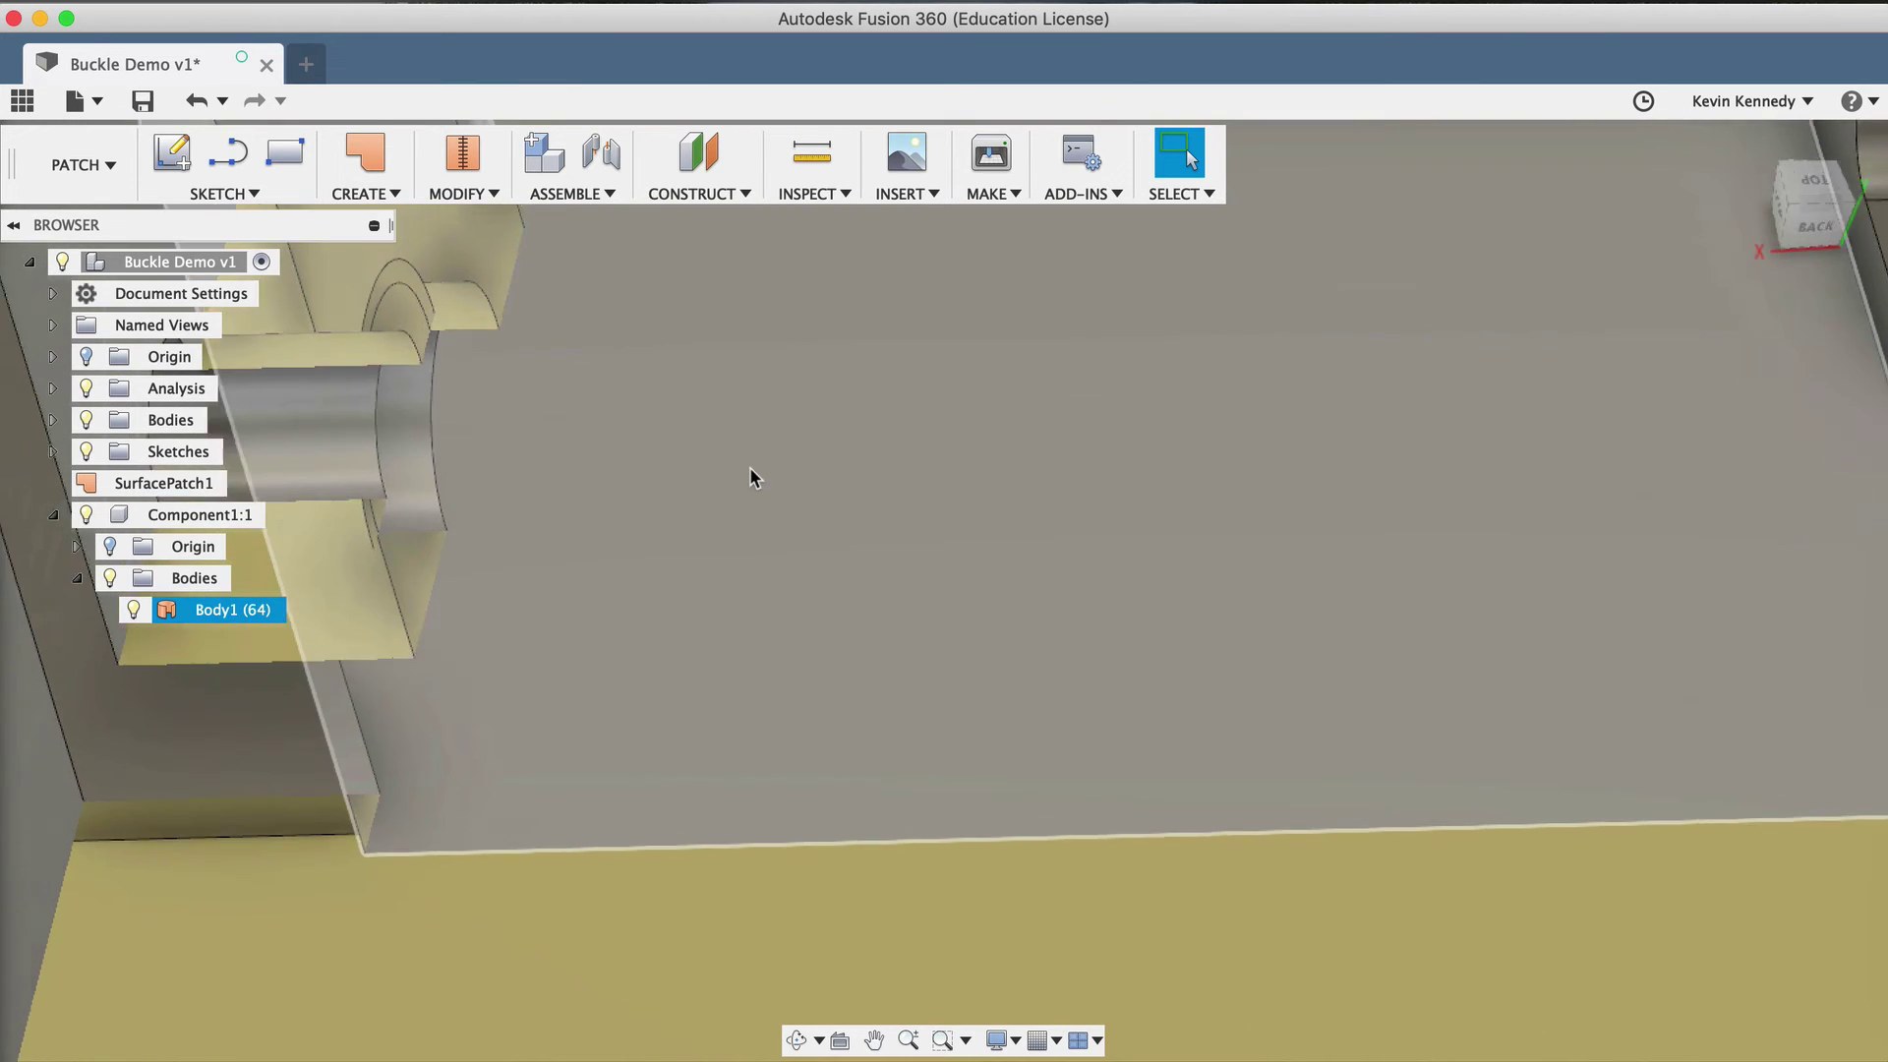
pyautogui.scroll(-3, 749, 477)
pyautogui.click(698, 314)
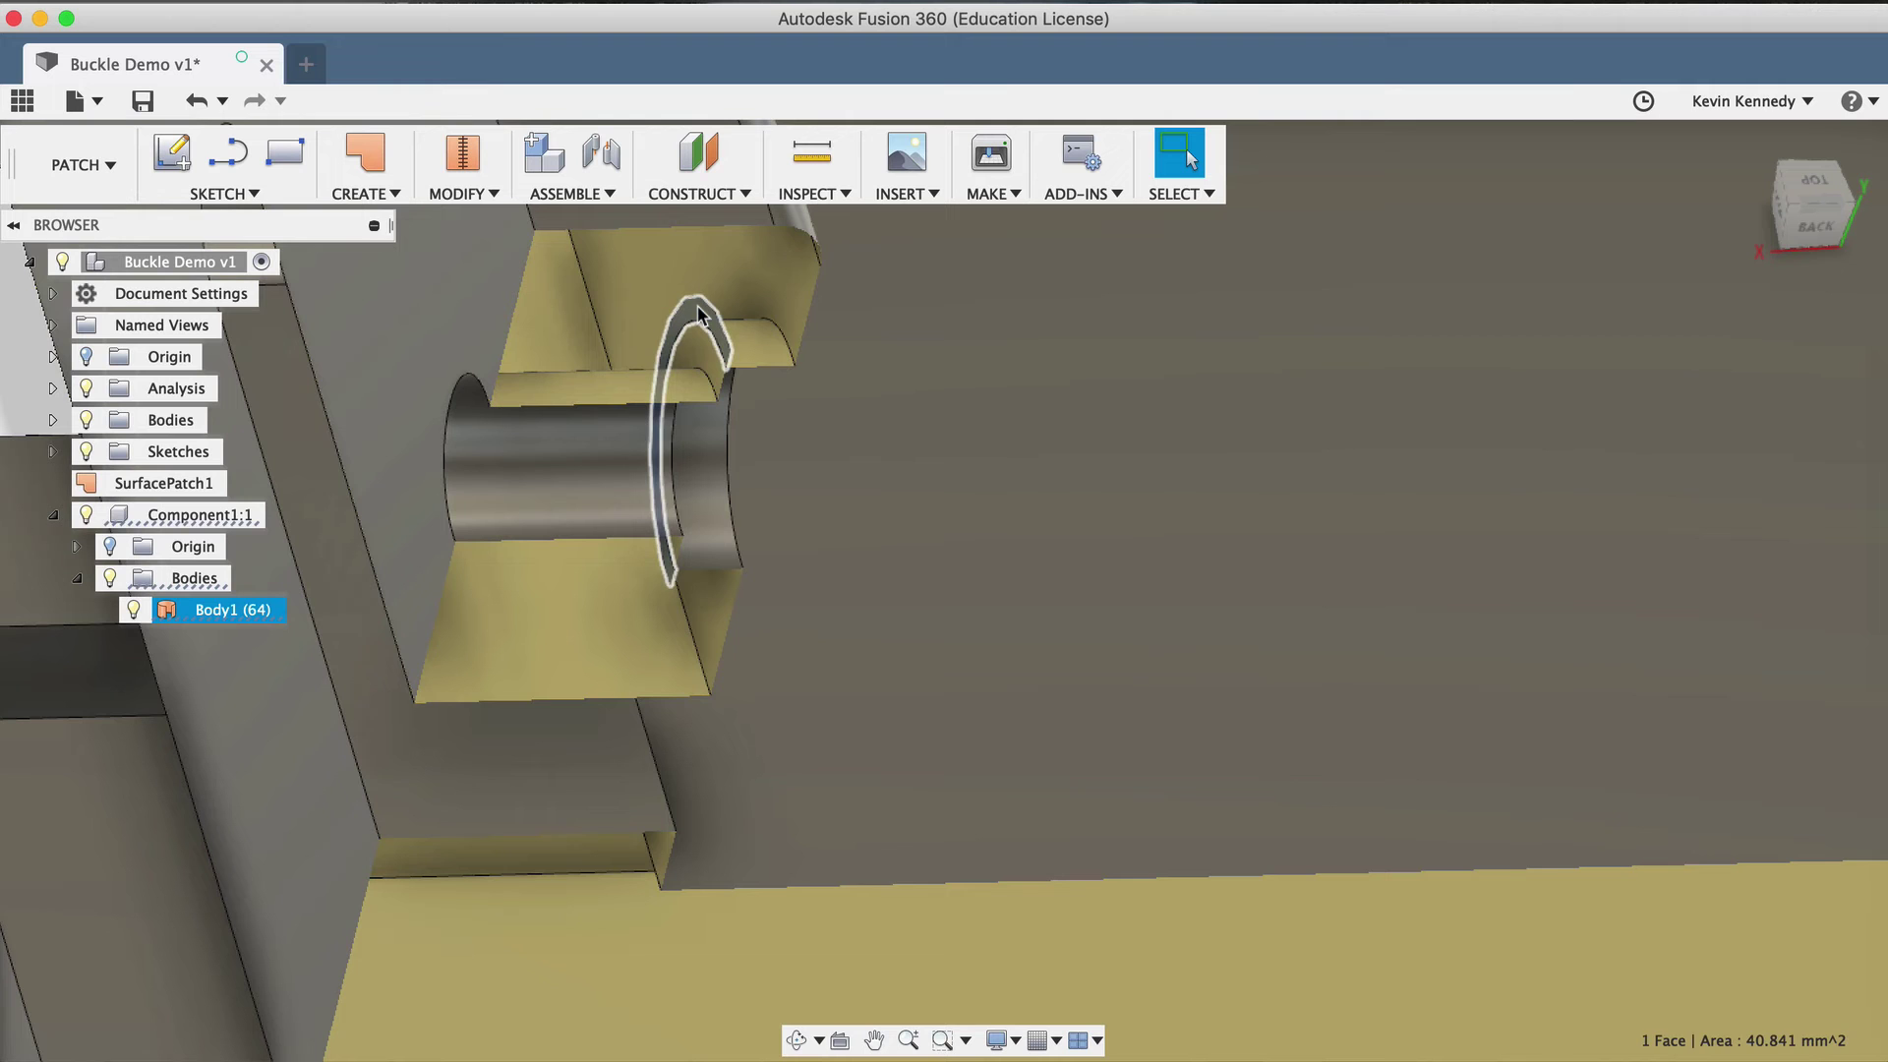
pyautogui.press('Delete')
# - Delete the remaining thin faces by the pin and the stray face on the left ring, leaving 61 faces
pyautogui.scroll(5, 930, 544)
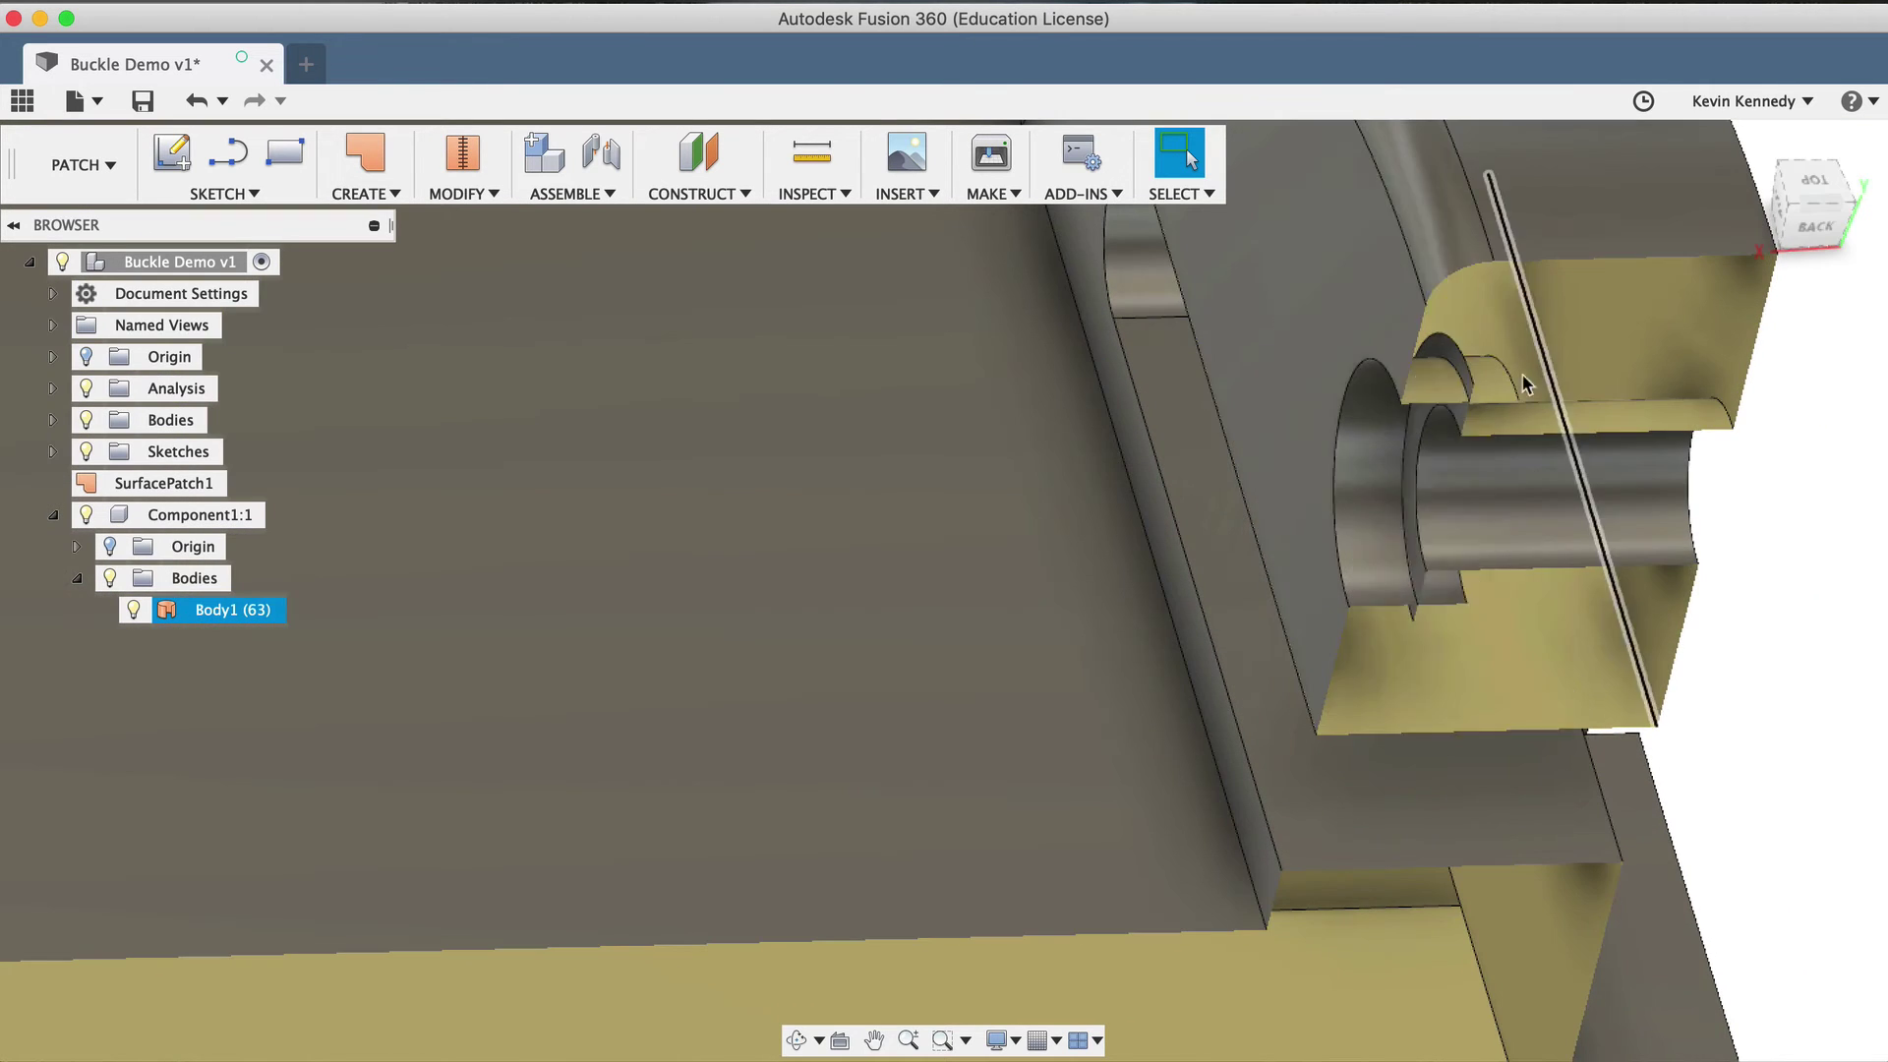
pyautogui.click(1441, 359)
pyautogui.press('Delete')
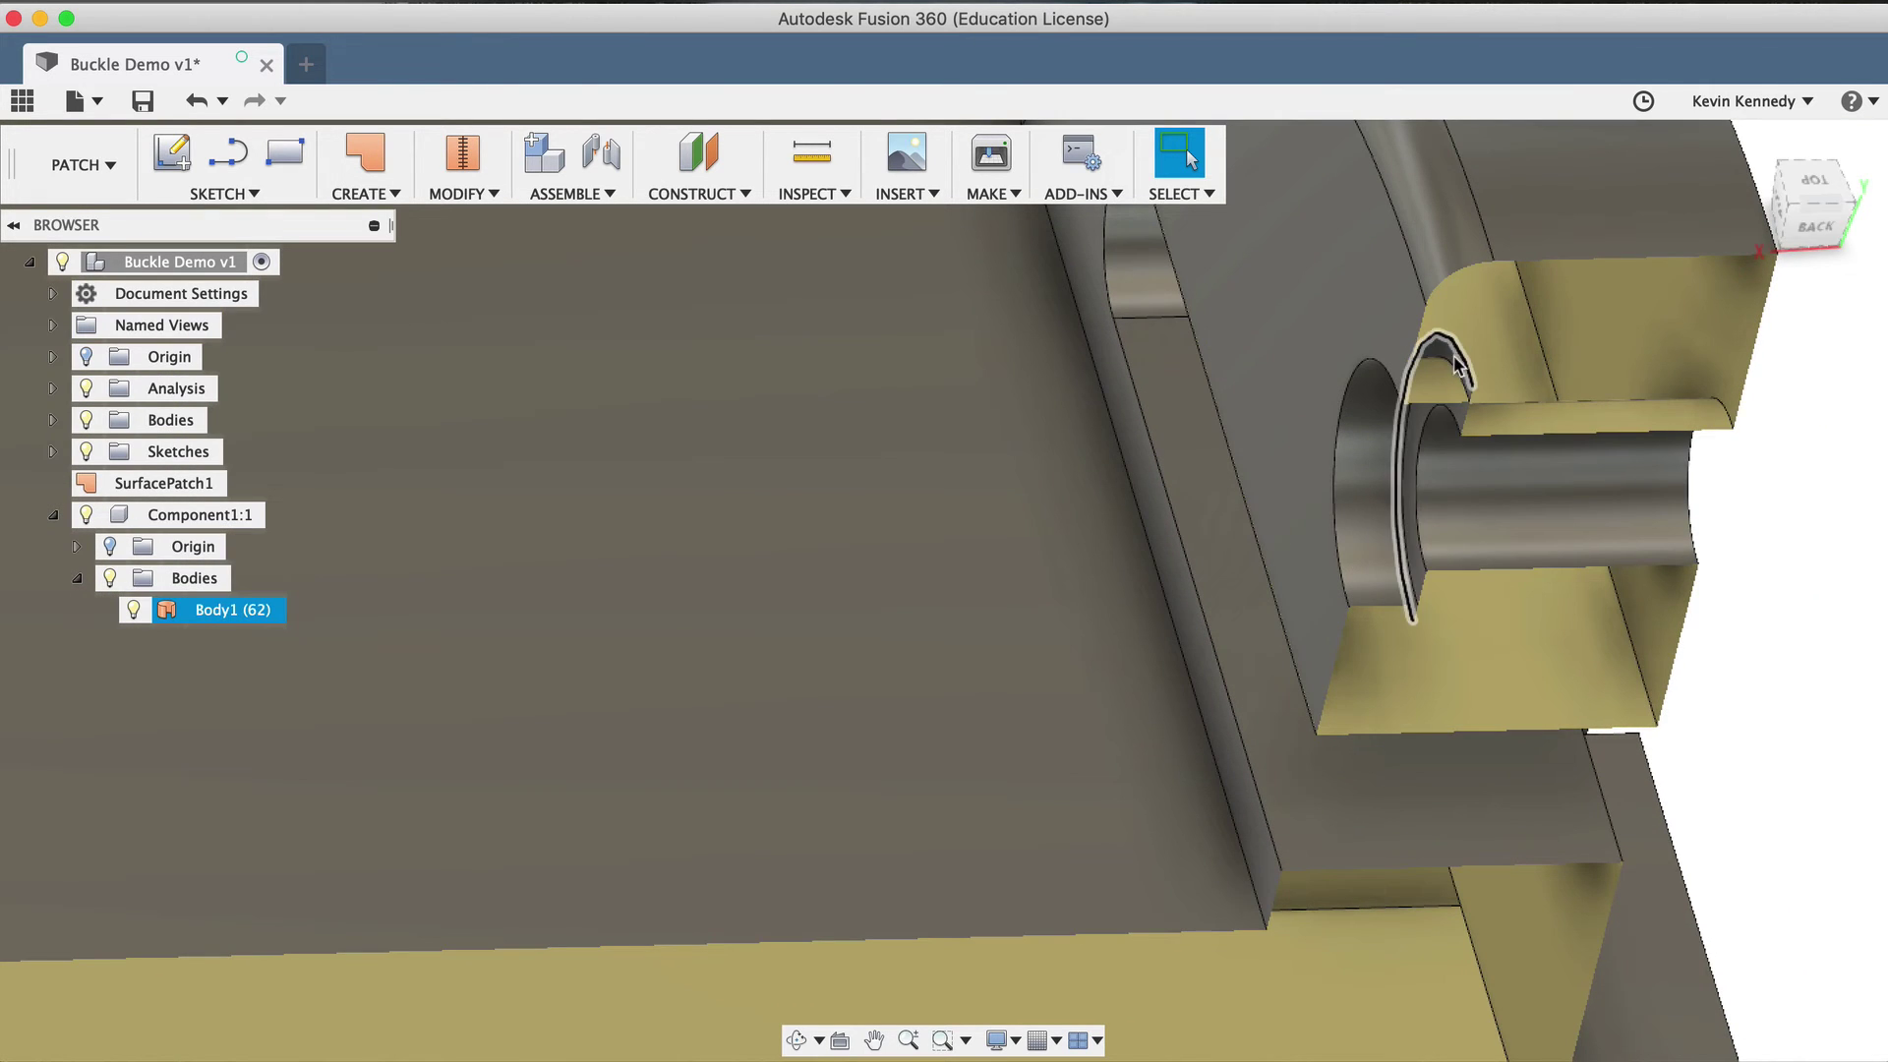
pyautogui.click(1437, 349)
pyautogui.press('Delete')
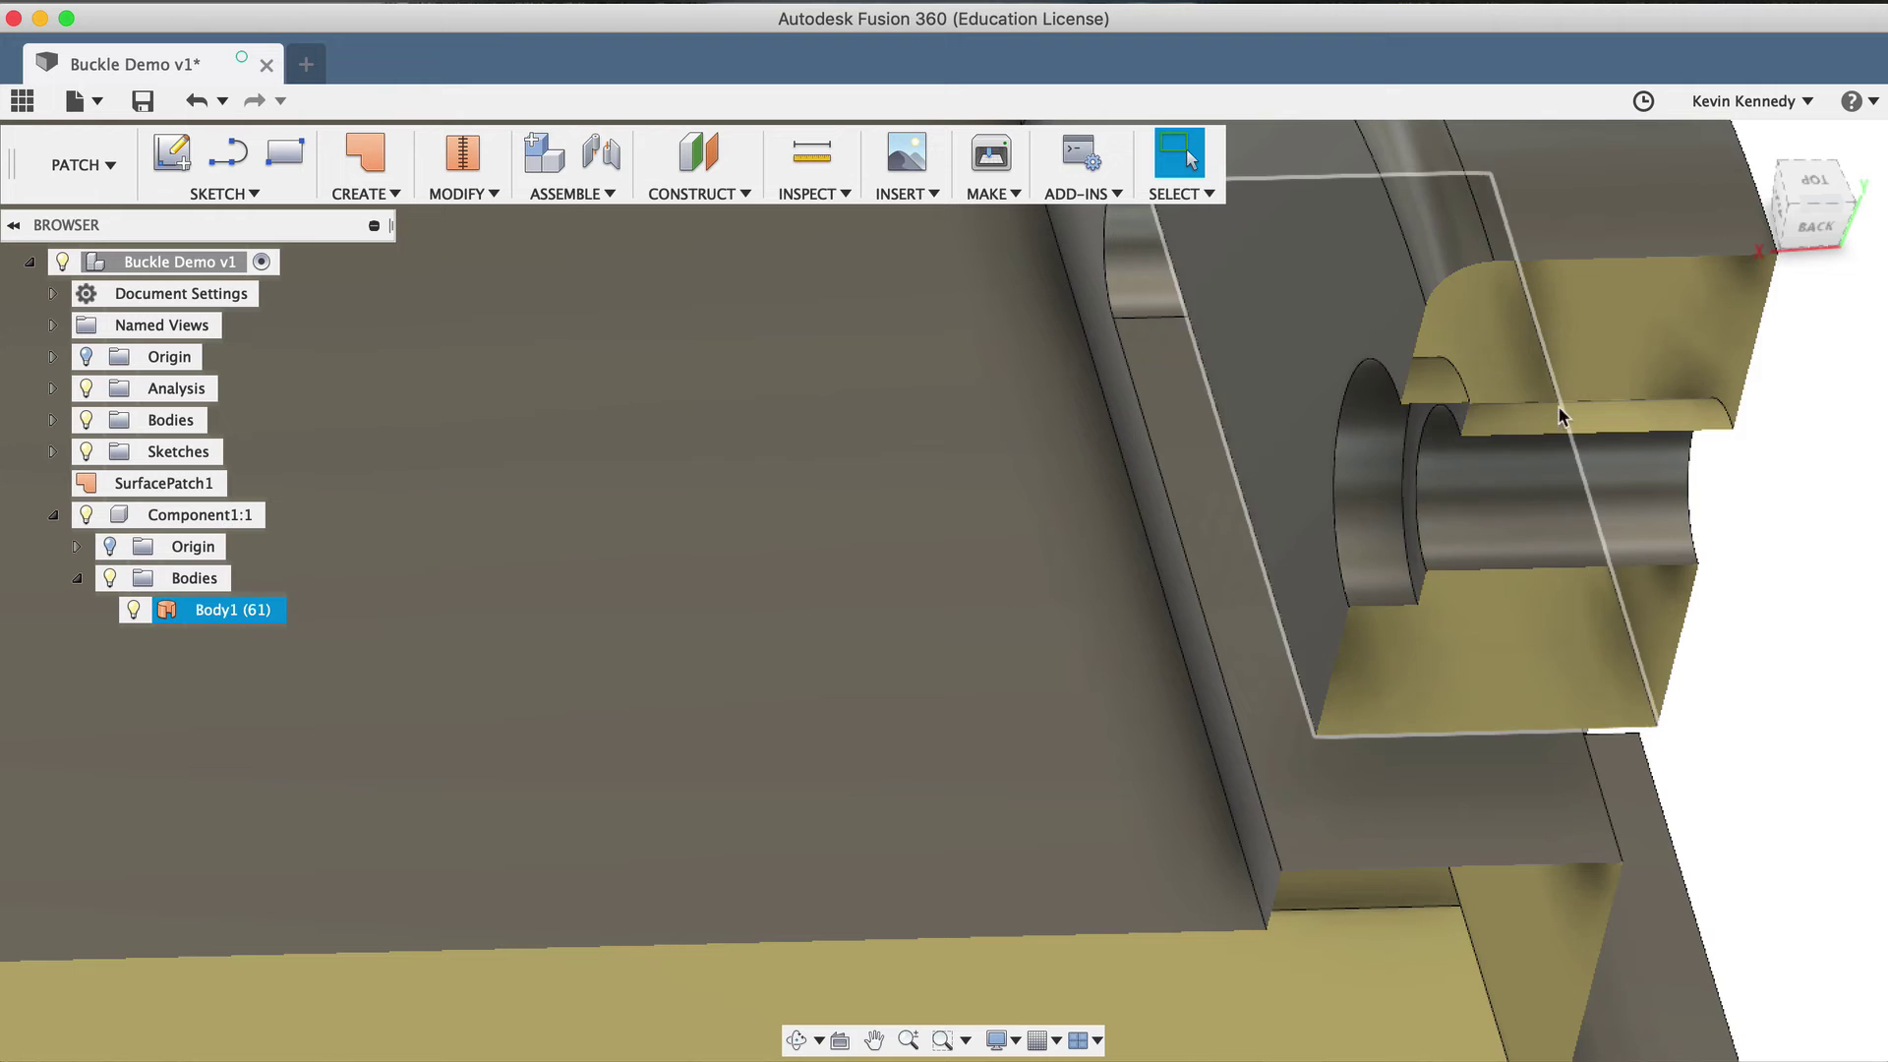
pyautogui.scroll(-5, 1571, 415)
pyautogui.keyDown('shift'); pyautogui.hscroll(5, 1571, 415); pyautogui.keyUp('shift')
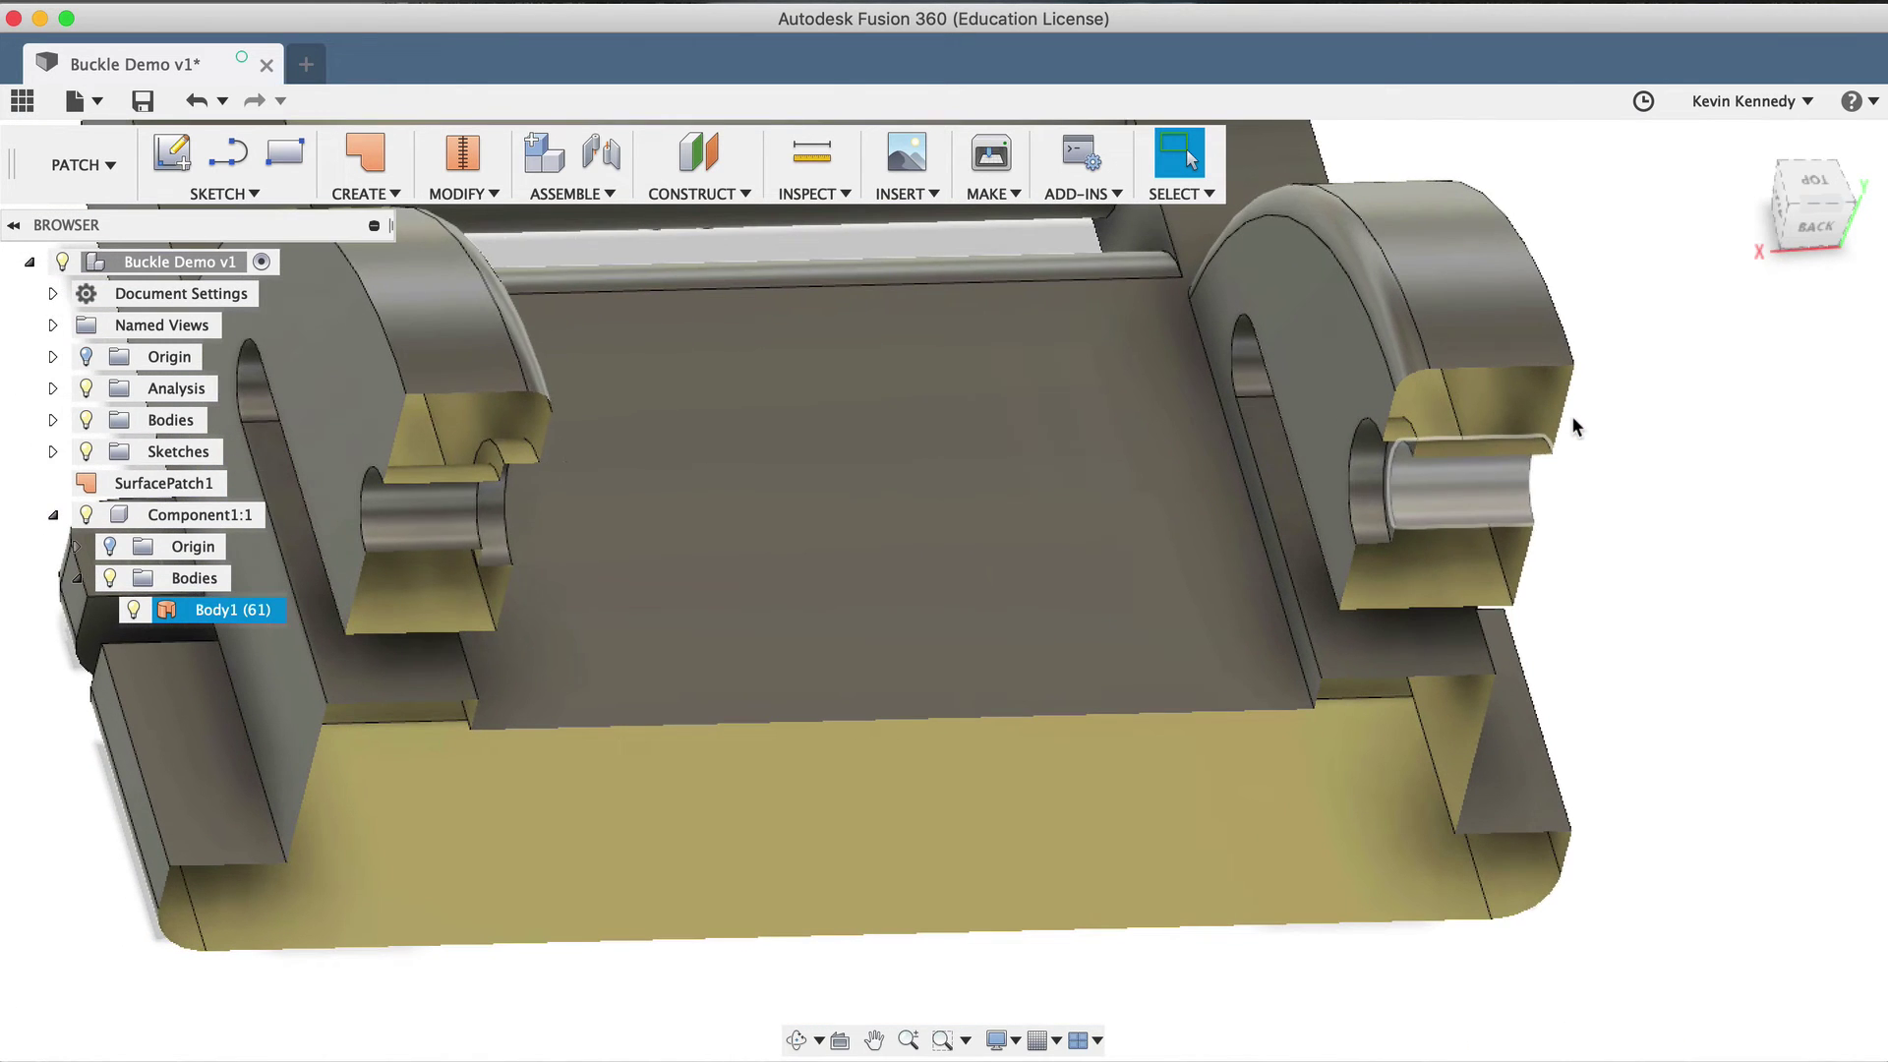
pyautogui.click(451, 299)
pyautogui.press('Delete')
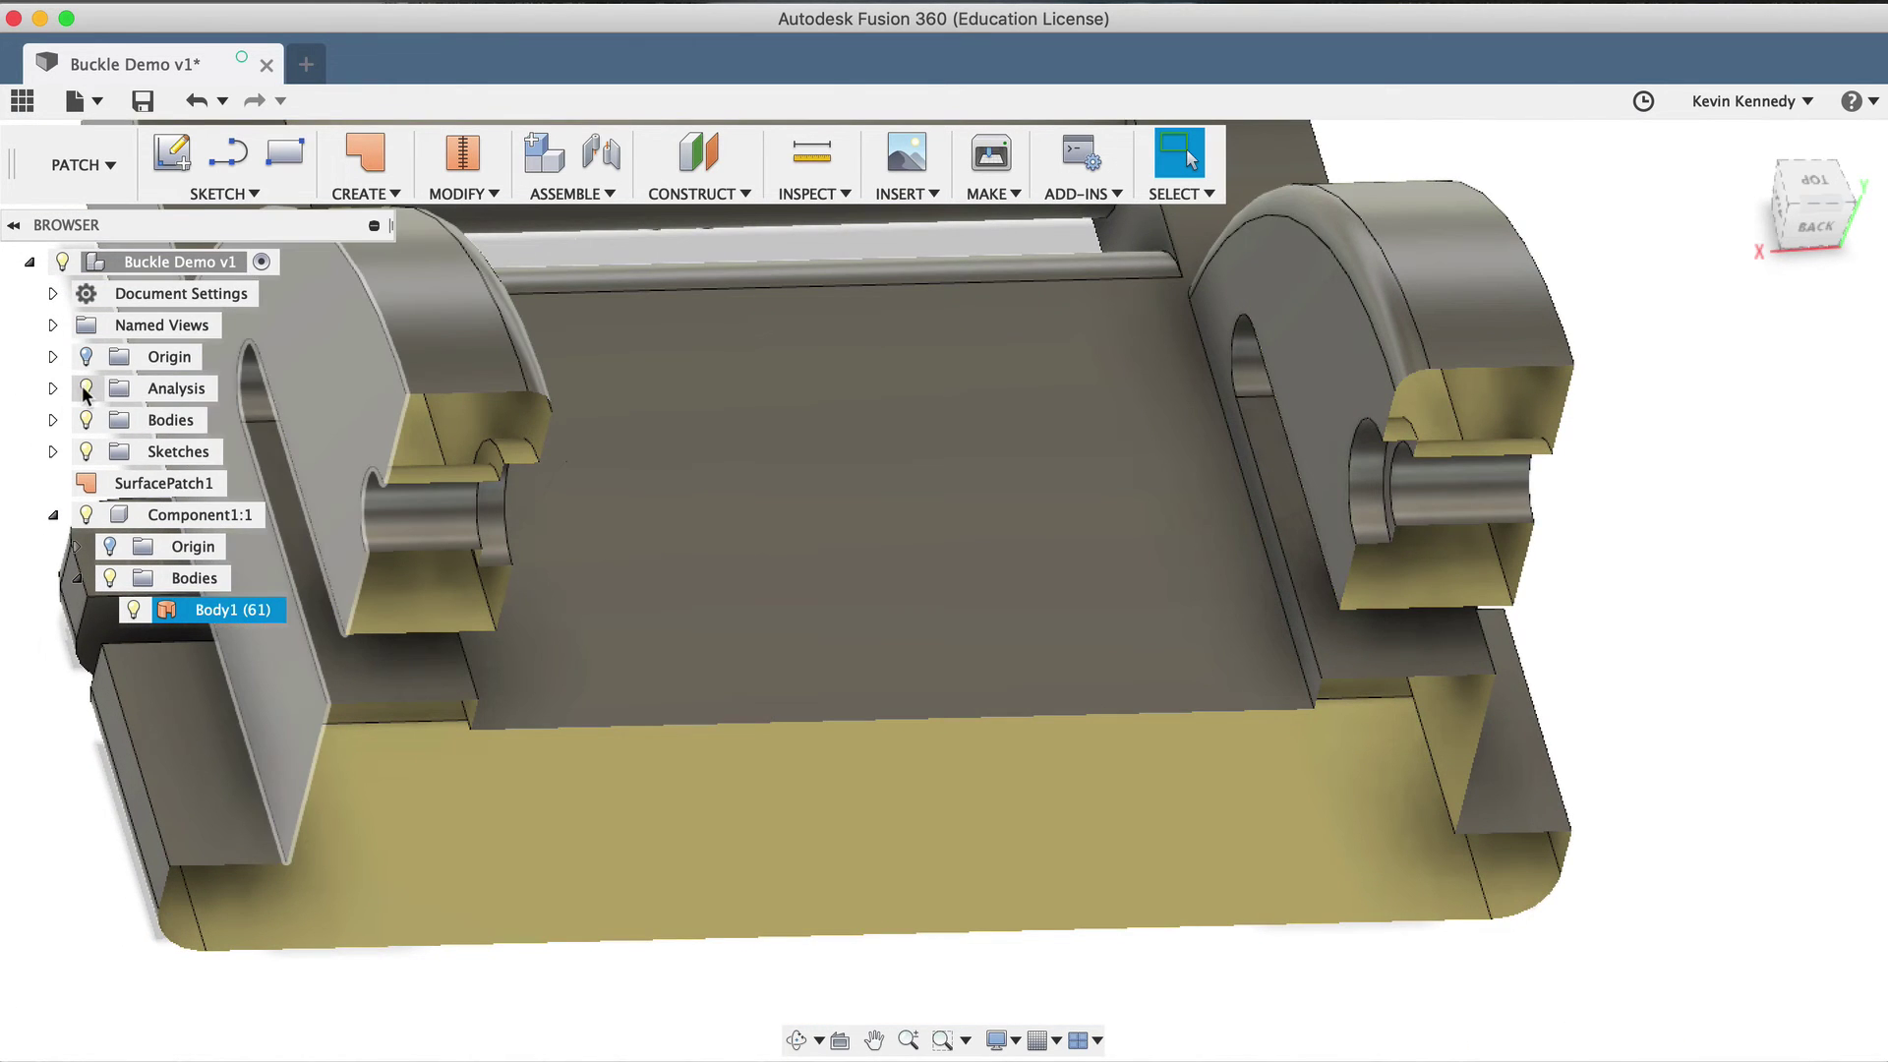
# - Hide the section analysis and orbit from the bottom view to a tilted view of the underside
pyautogui.click(85, 390)
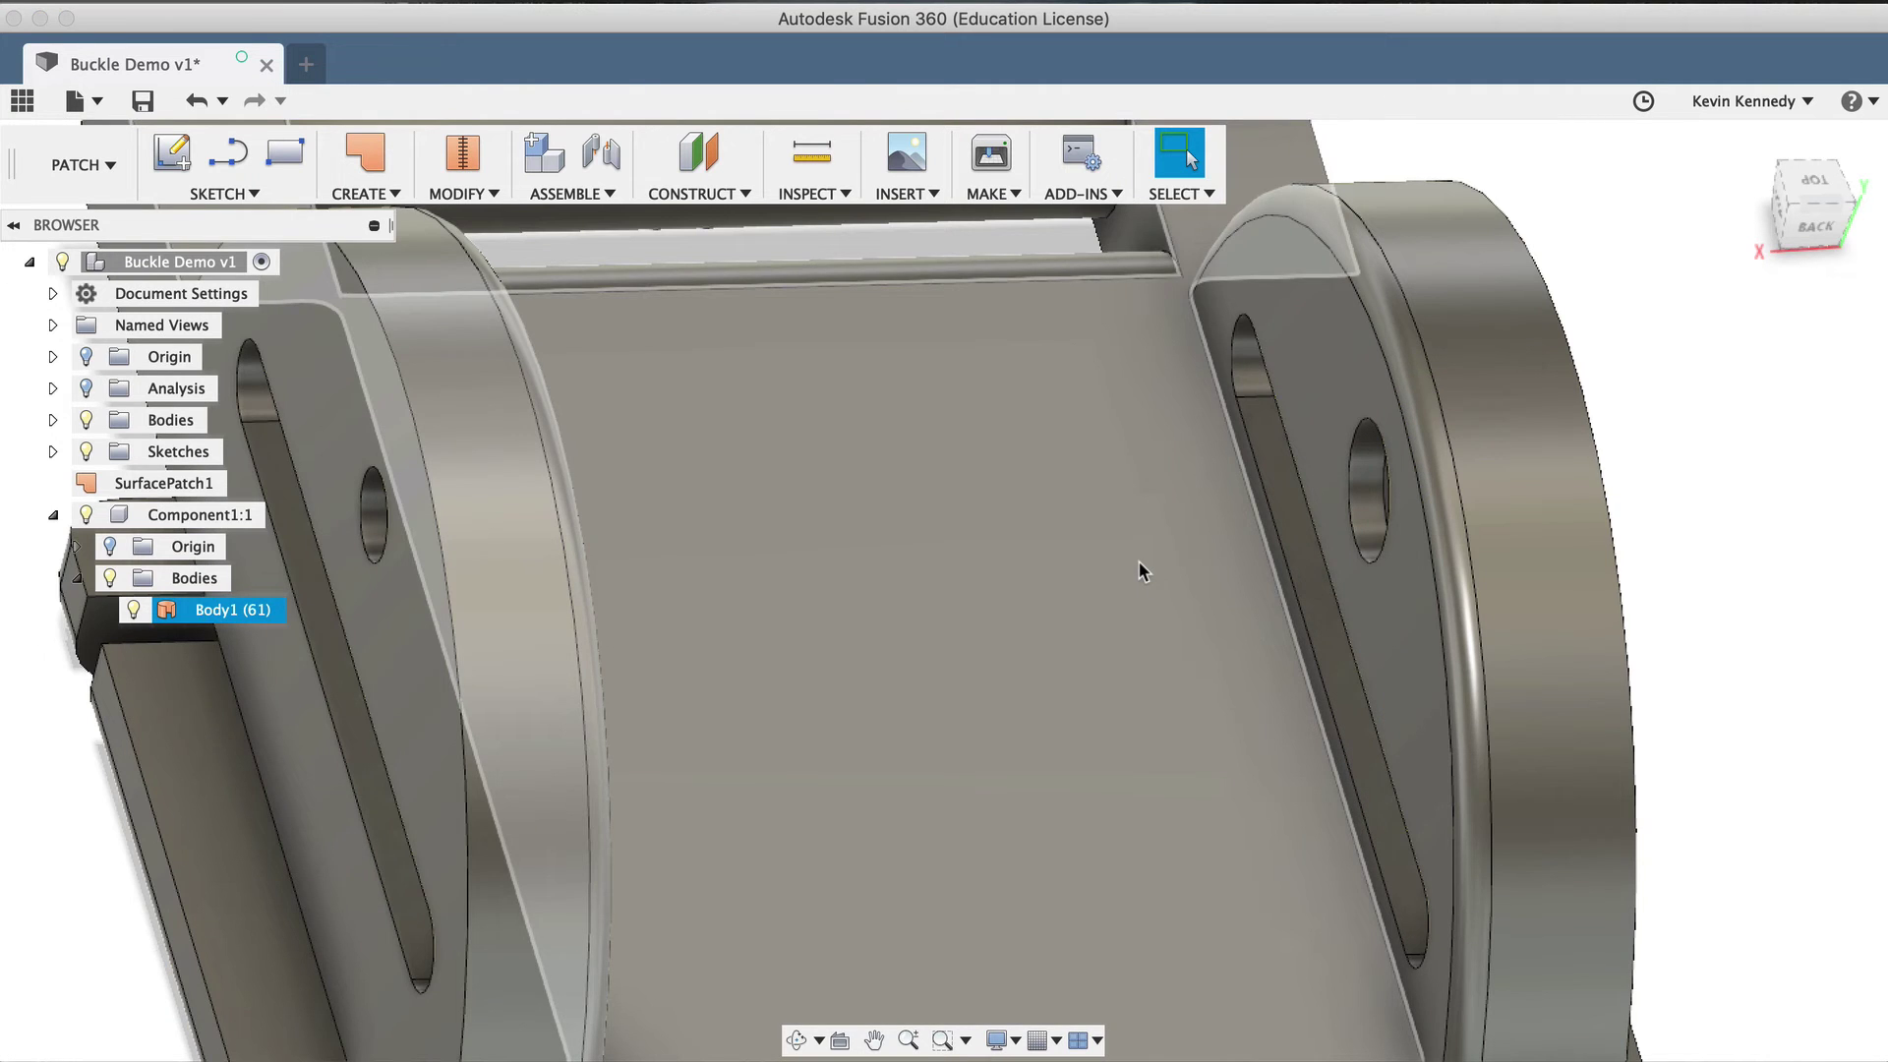
pyautogui.scroll(-5, 1141, 565)
pyautogui.moveTo(1795, 249); pyautogui.dragTo(1791, 221)
pyautogui.click(1792, 221)
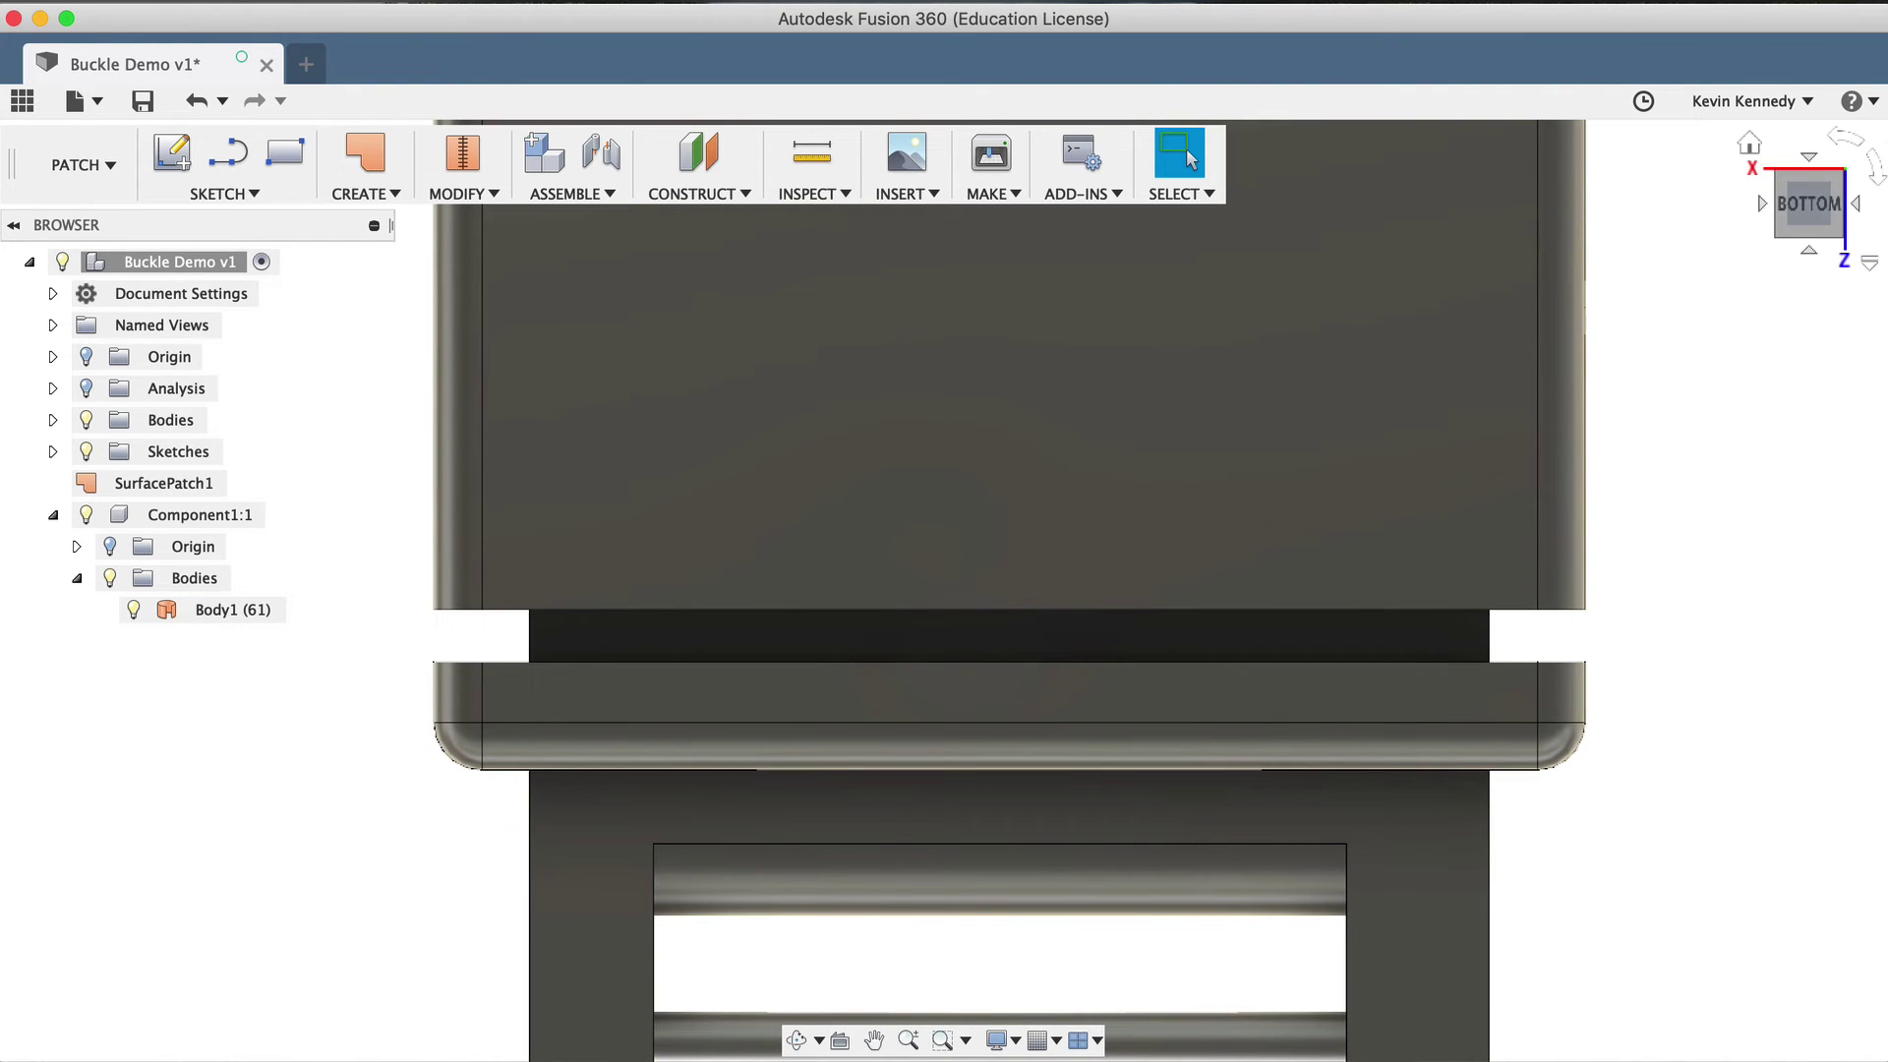
pyautogui.click(1873, 167)
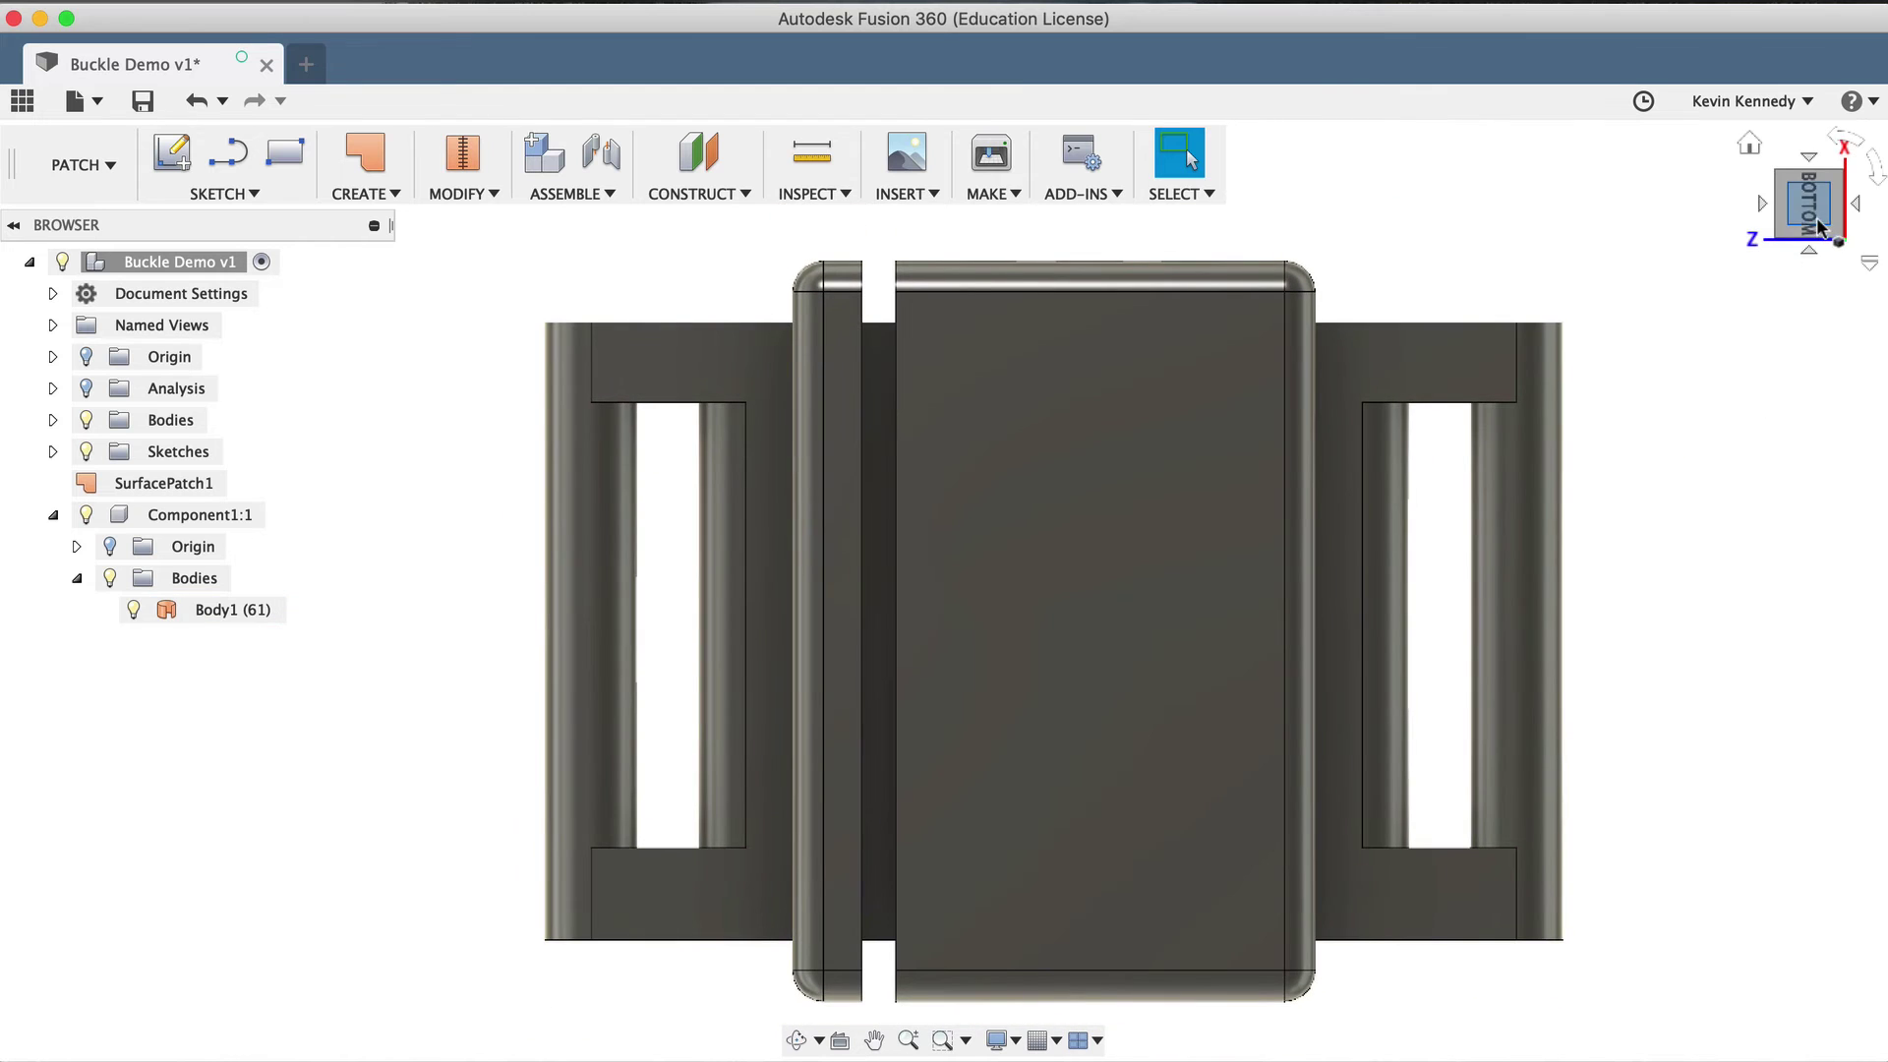
pyautogui.click(1828, 234)
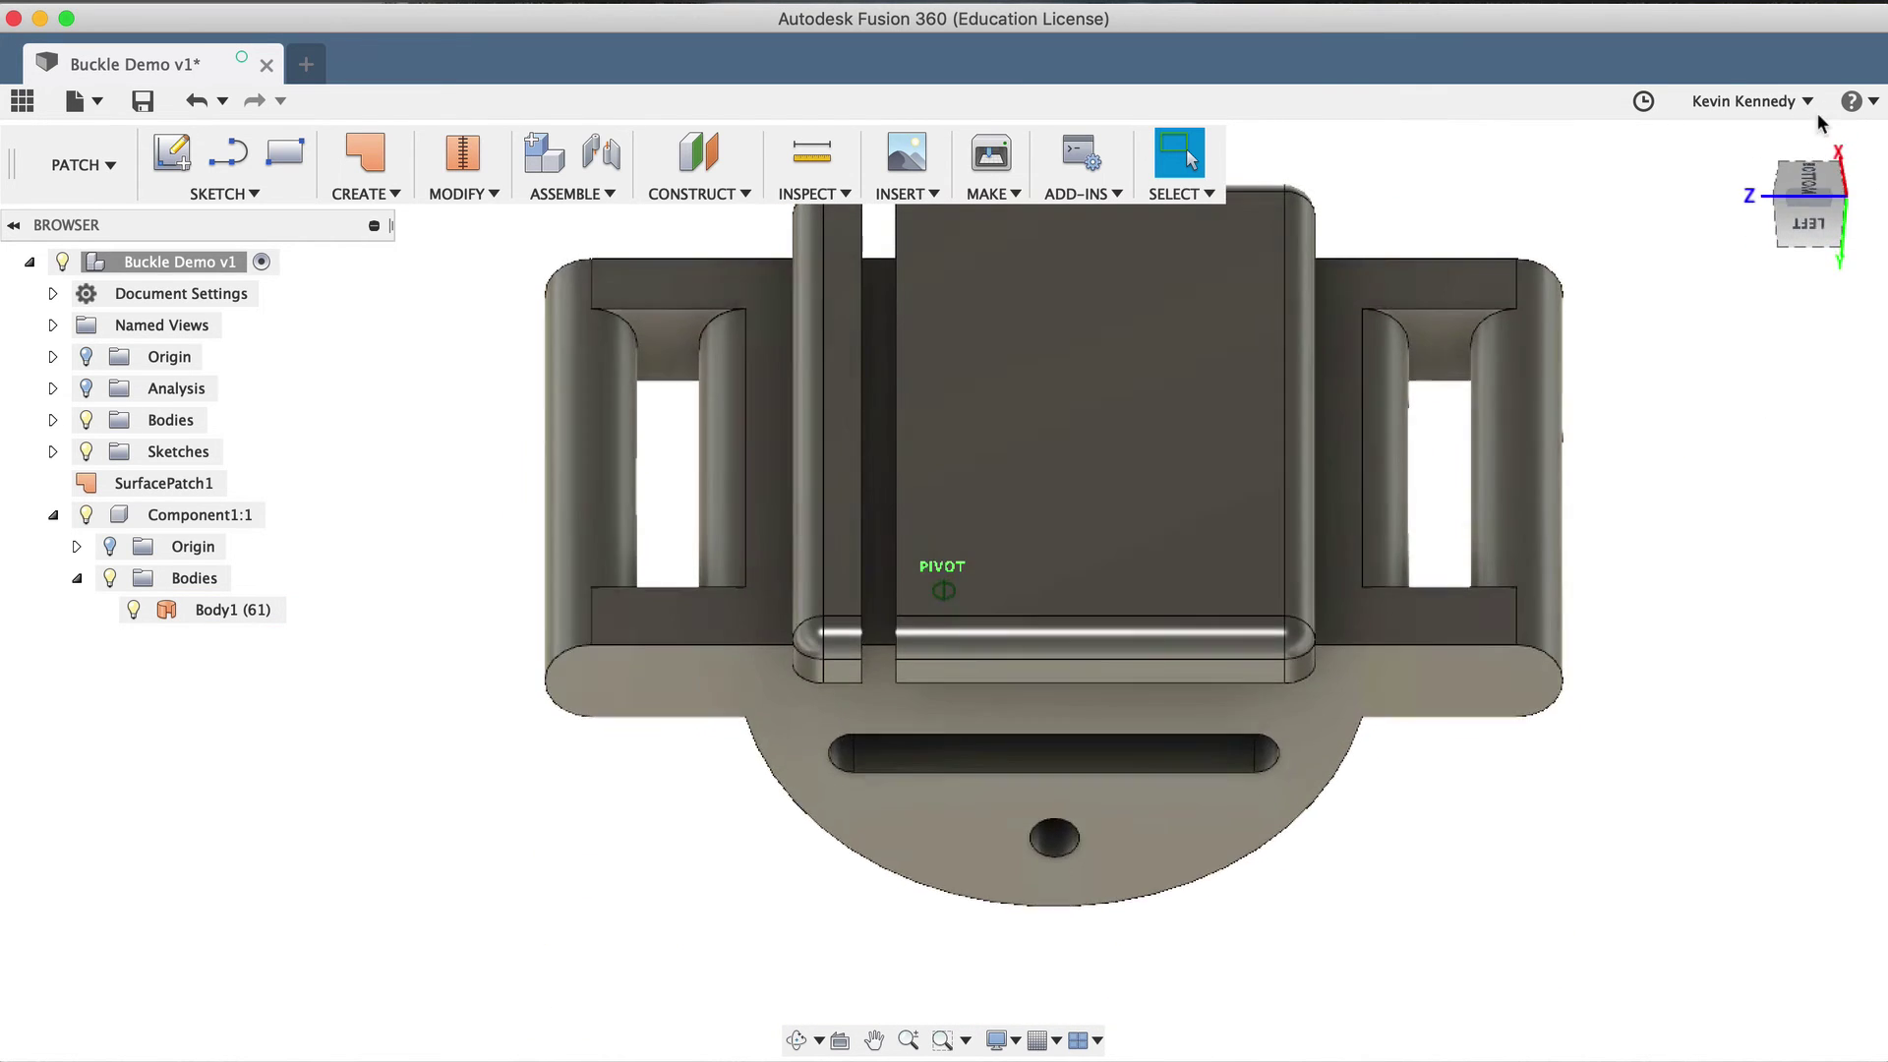
pyautogui.keyDown('shift'); pyautogui.moveTo(1817, 114); pyautogui.dragTo(758, 339, button='middle'); pyautogui.keyUp('shift')
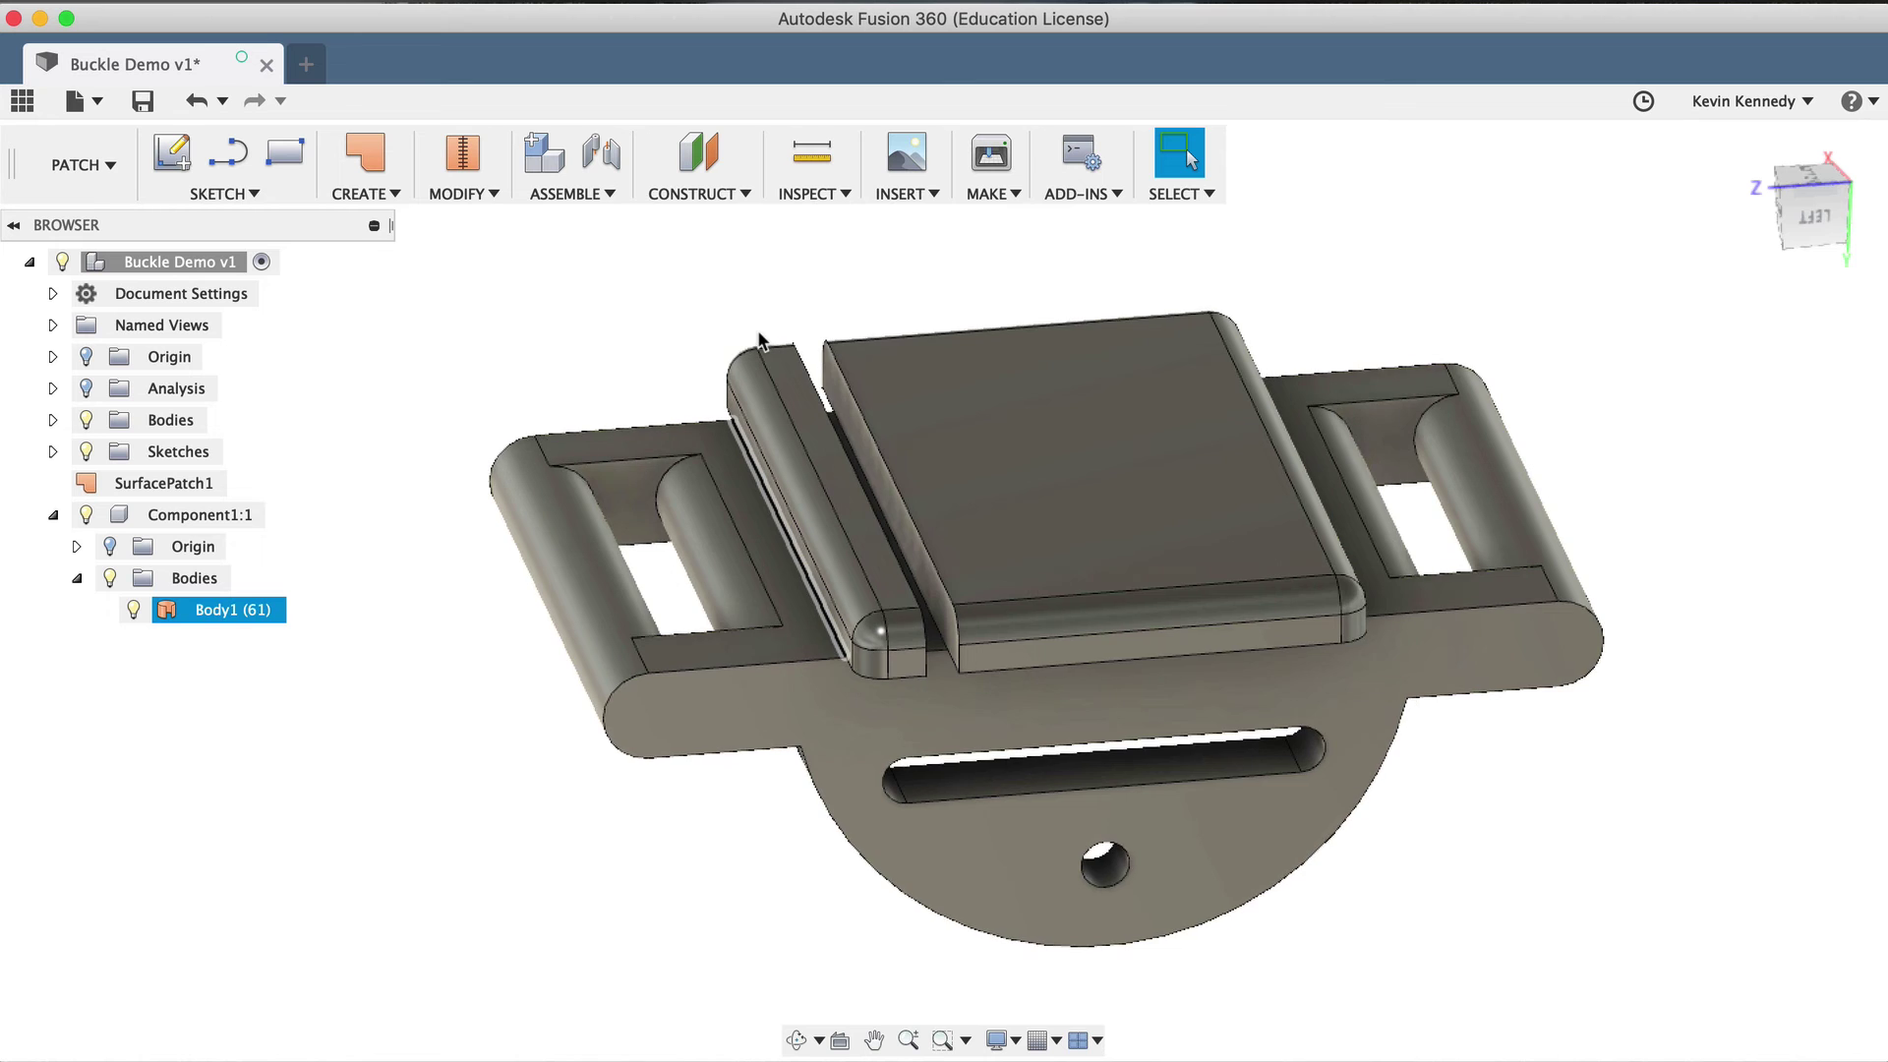
pyautogui.scroll(5, 757, 329)
pyautogui.click(741, 327)
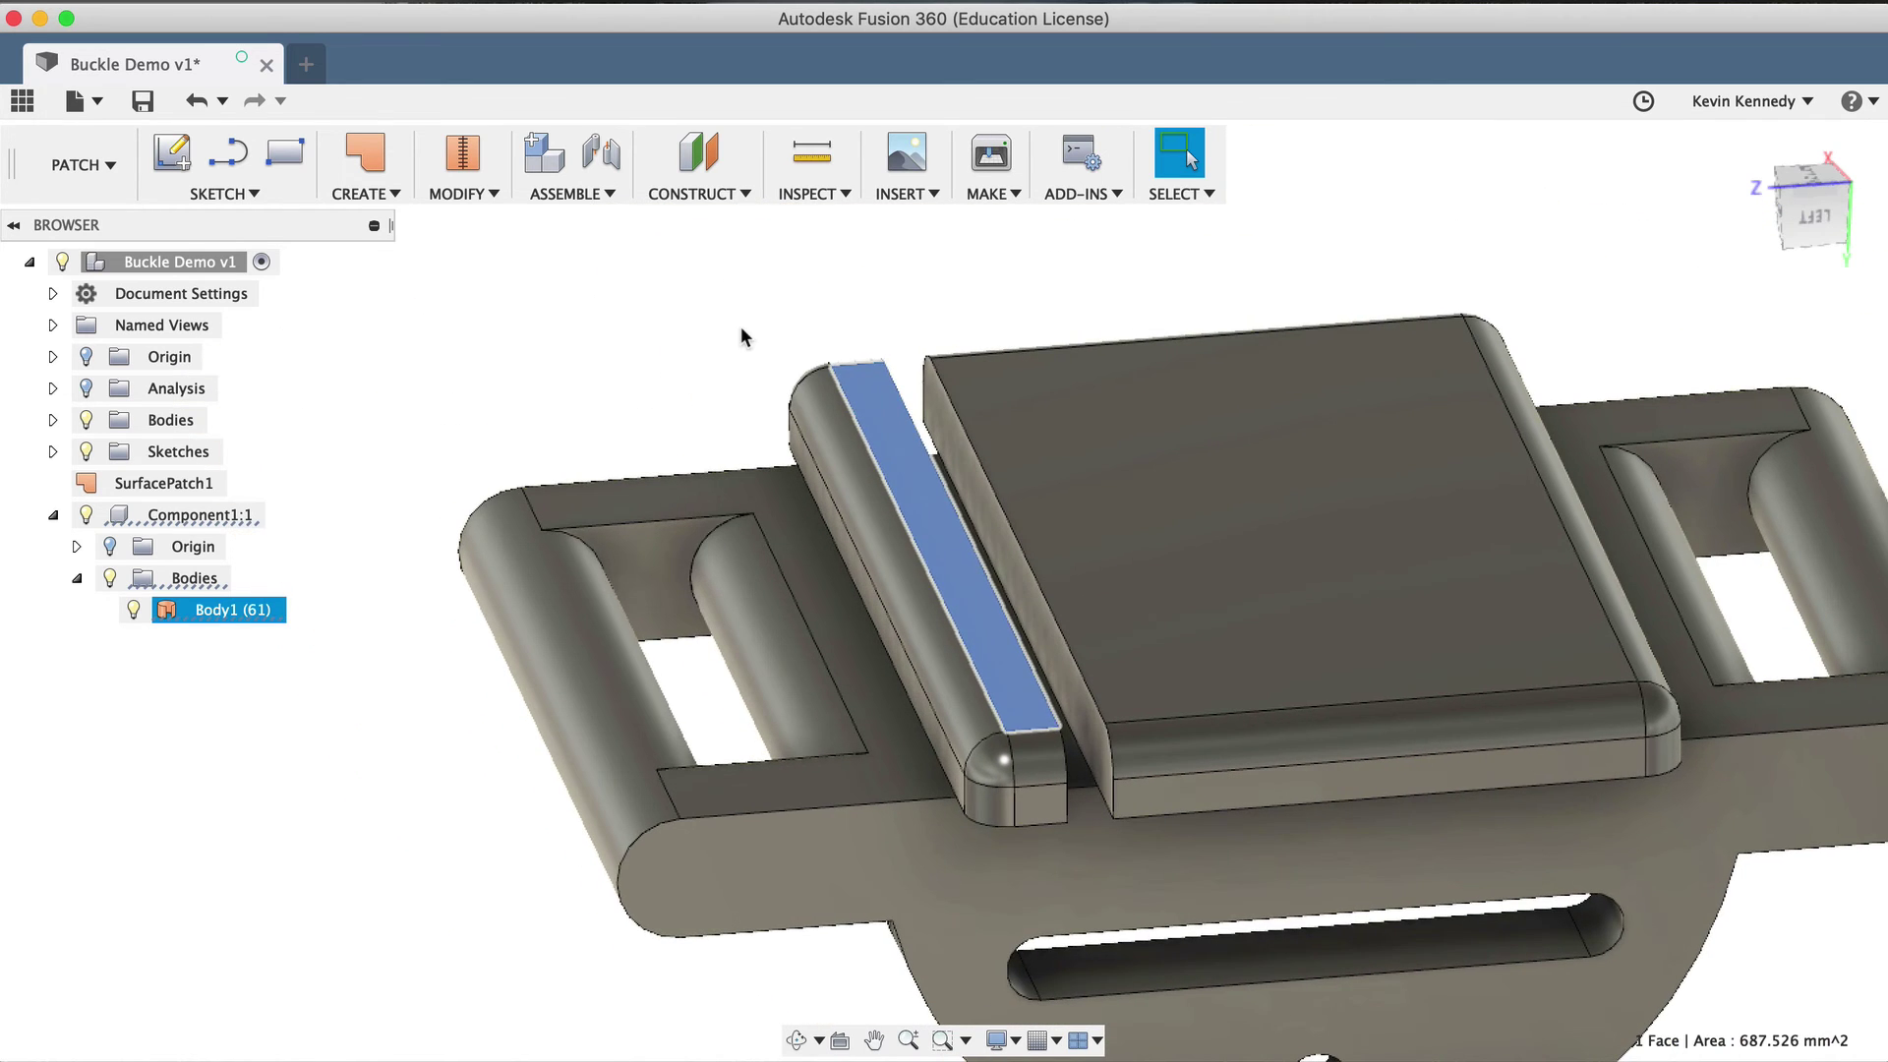
pyautogui.click(691, 315)
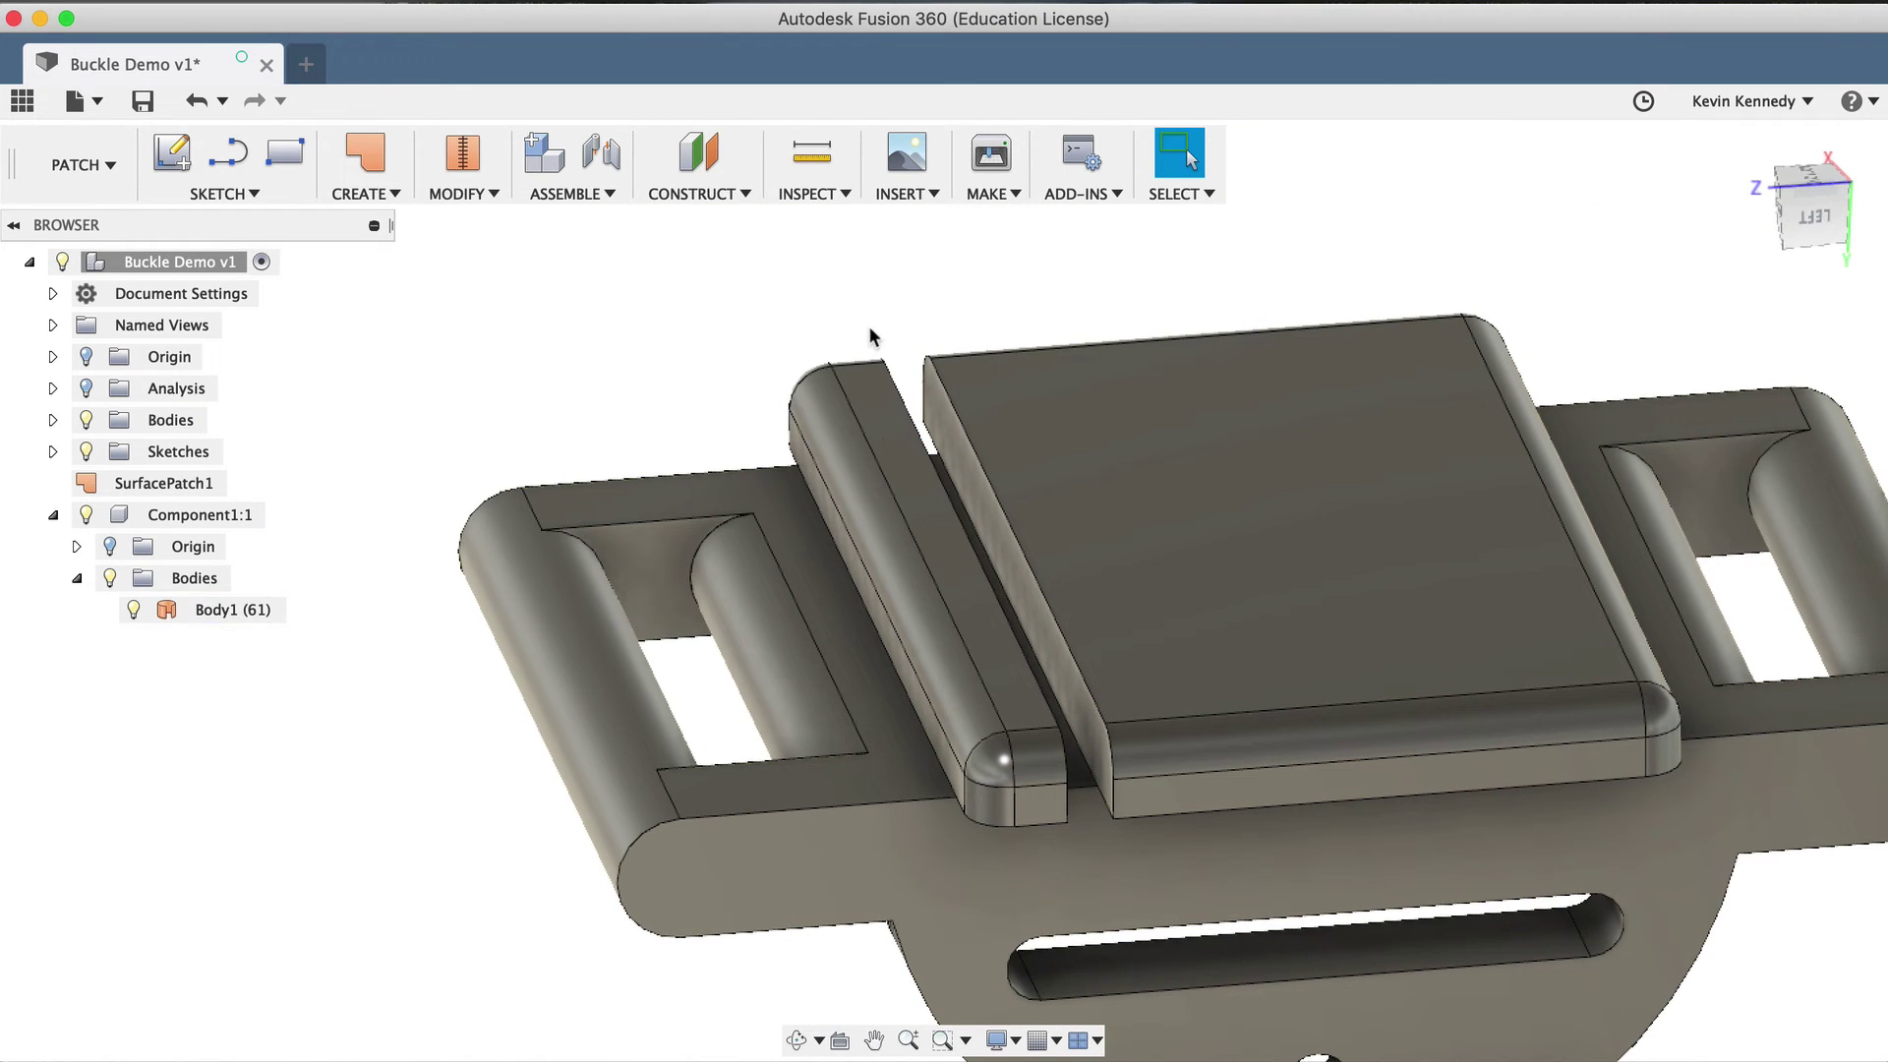
pyautogui.click(946, 428)
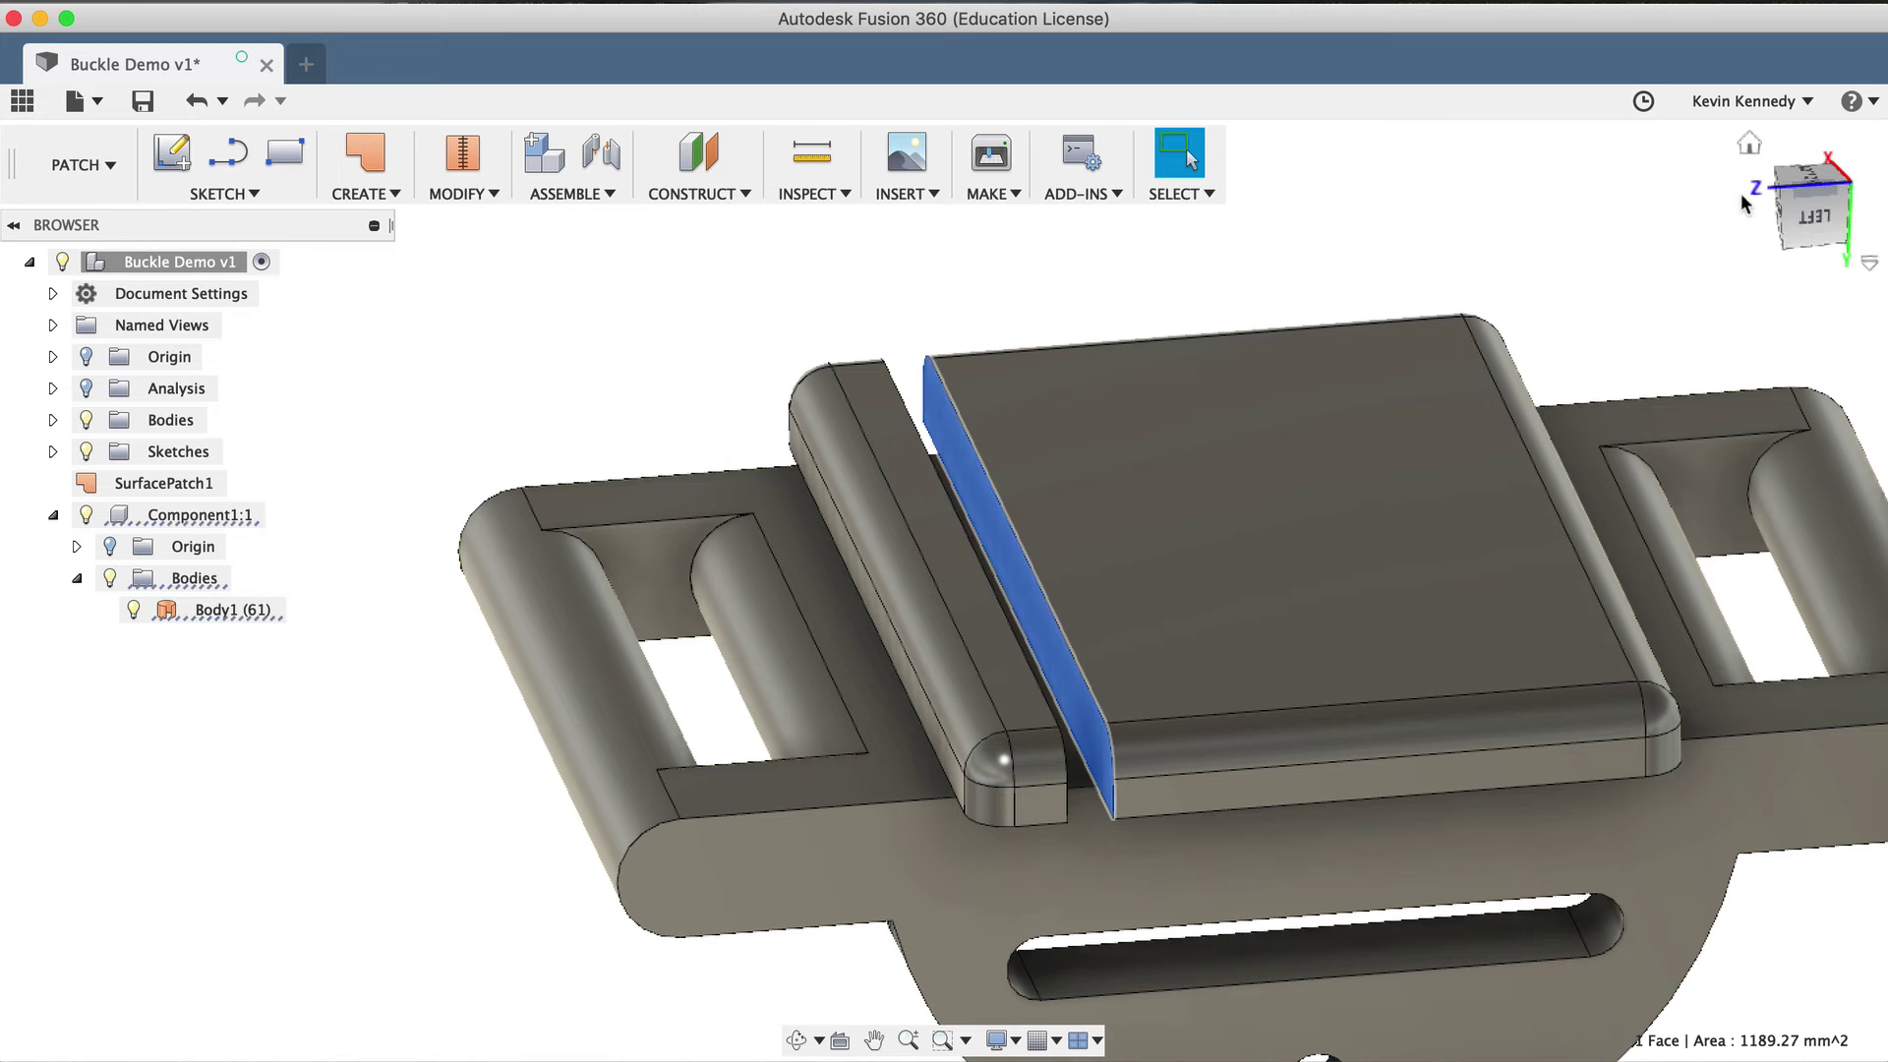
pyautogui.moveTo(1812, 224); pyautogui.dragTo(1804, 232)
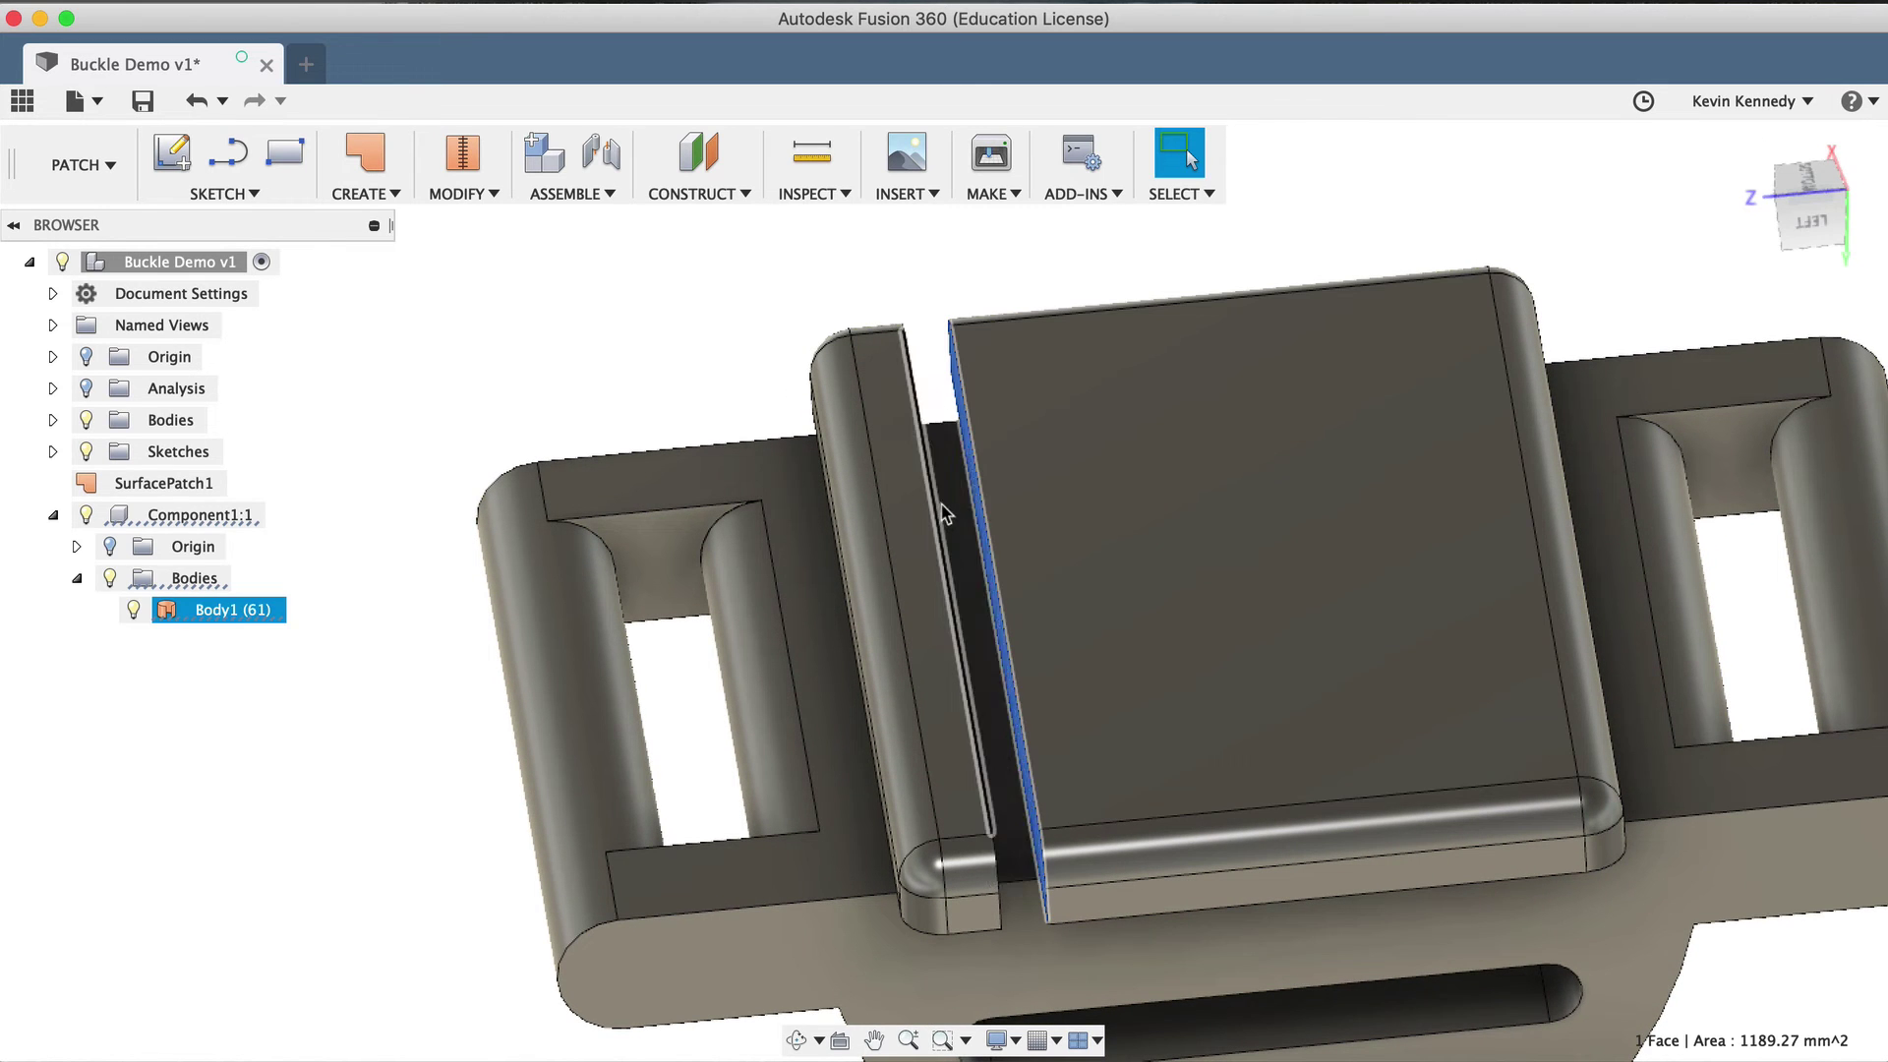
pyautogui.keyDown('shift'); pyautogui.click(941, 499); pyautogui.keyUp('shift')
pyautogui.moveTo(1814, 221); pyautogui.dragTo(1801, 236)
pyautogui.keyDown('shift'); pyautogui.click(960, 389); pyautogui.keyUp('shift')
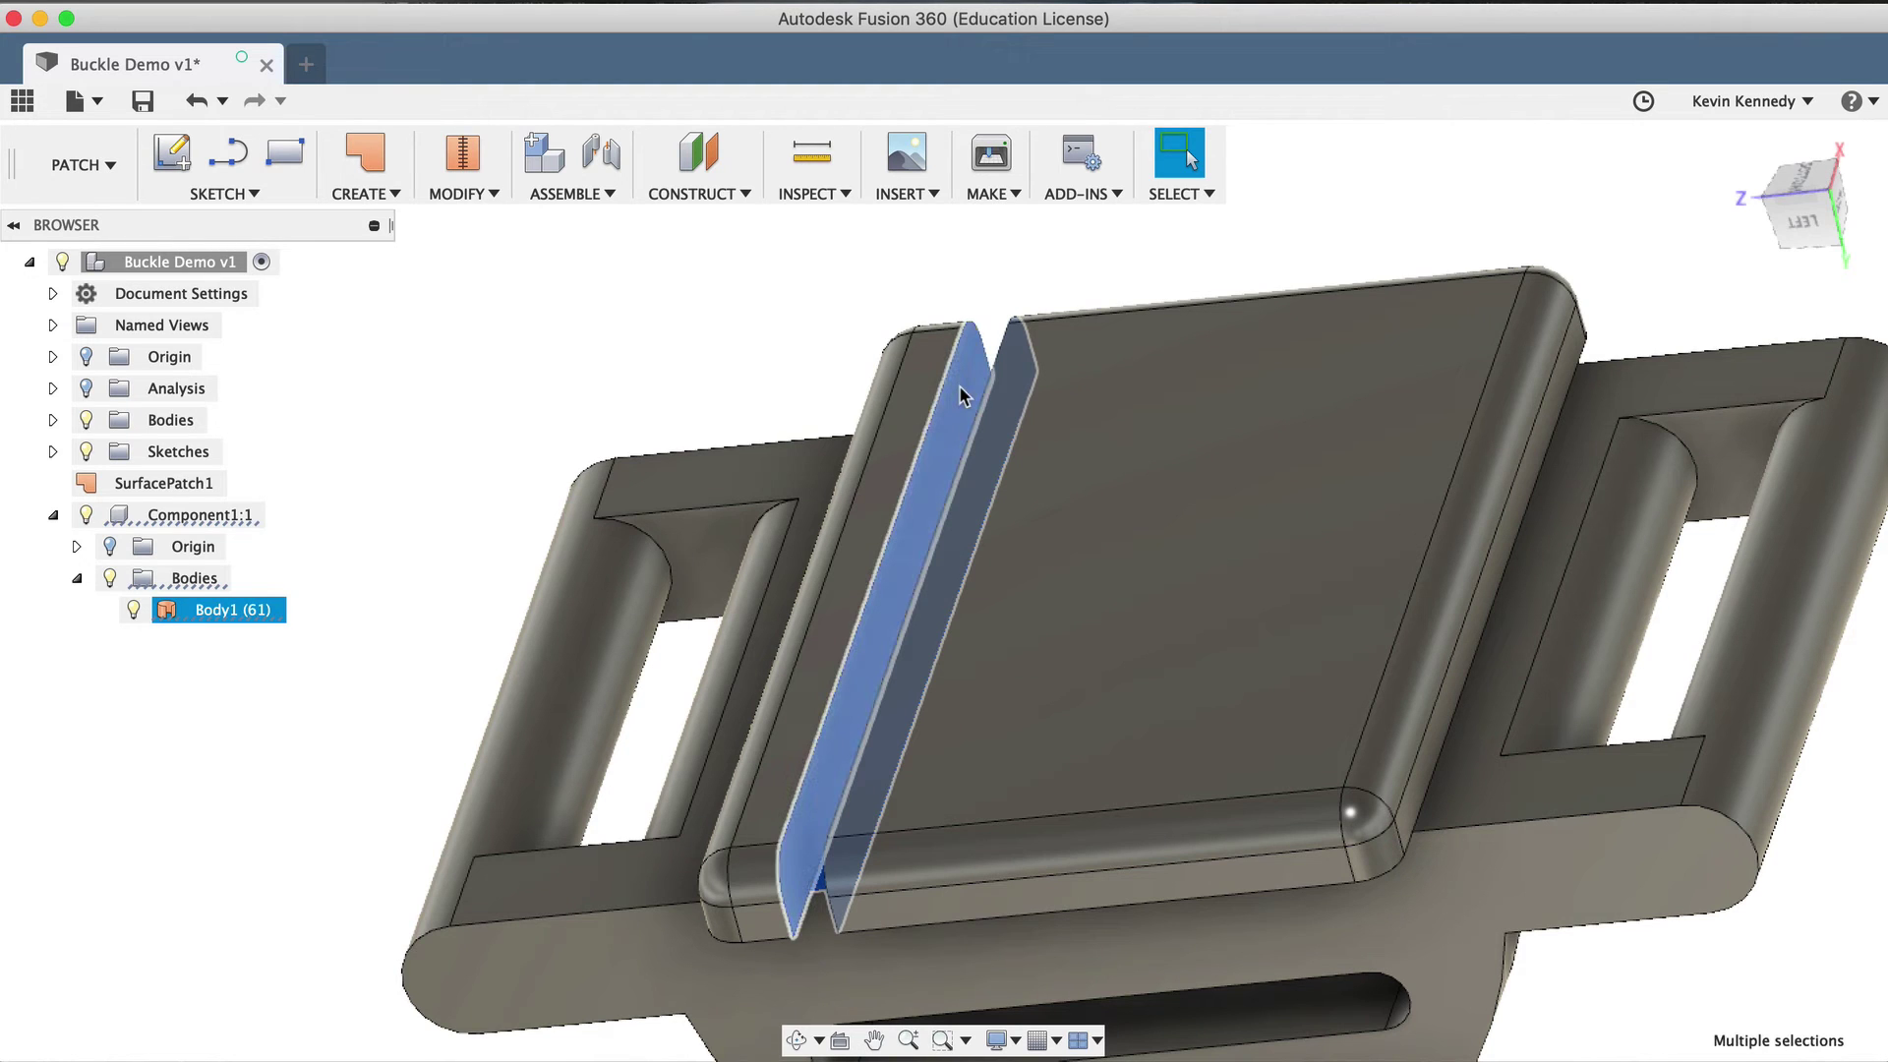
pyautogui.press('Delete')
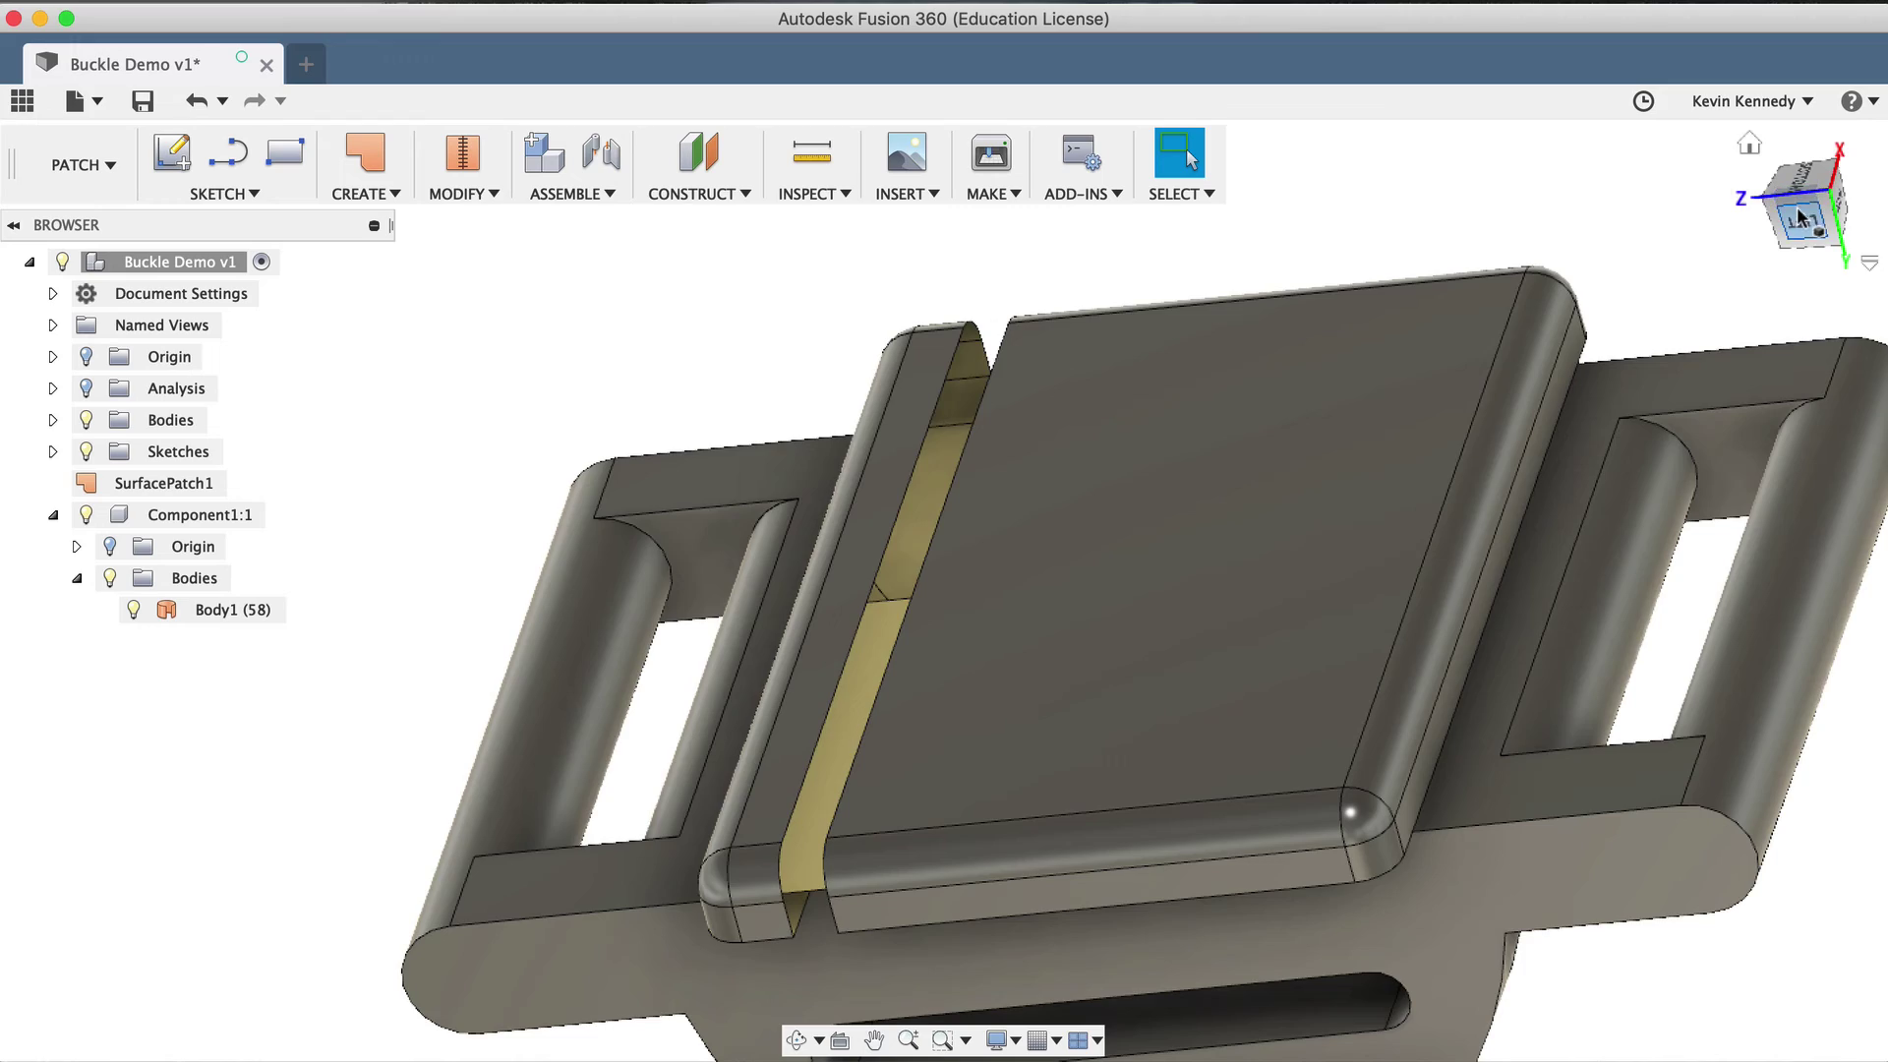
# - Extrude the top strip's gap profile -5.453 mm as a new body, Extrude2
pyautogui.moveTo(942, 590)
pyautogui.keyDown('shift'); pyautogui.mouseDown(button='middle')
pyautogui.moveTo(855, 462)
pyautogui.moveTo(836, 364)
pyautogui.moveTo(909, 433)
pyautogui.mouseUp(button='middle'); pyautogui.keyUp('shift')
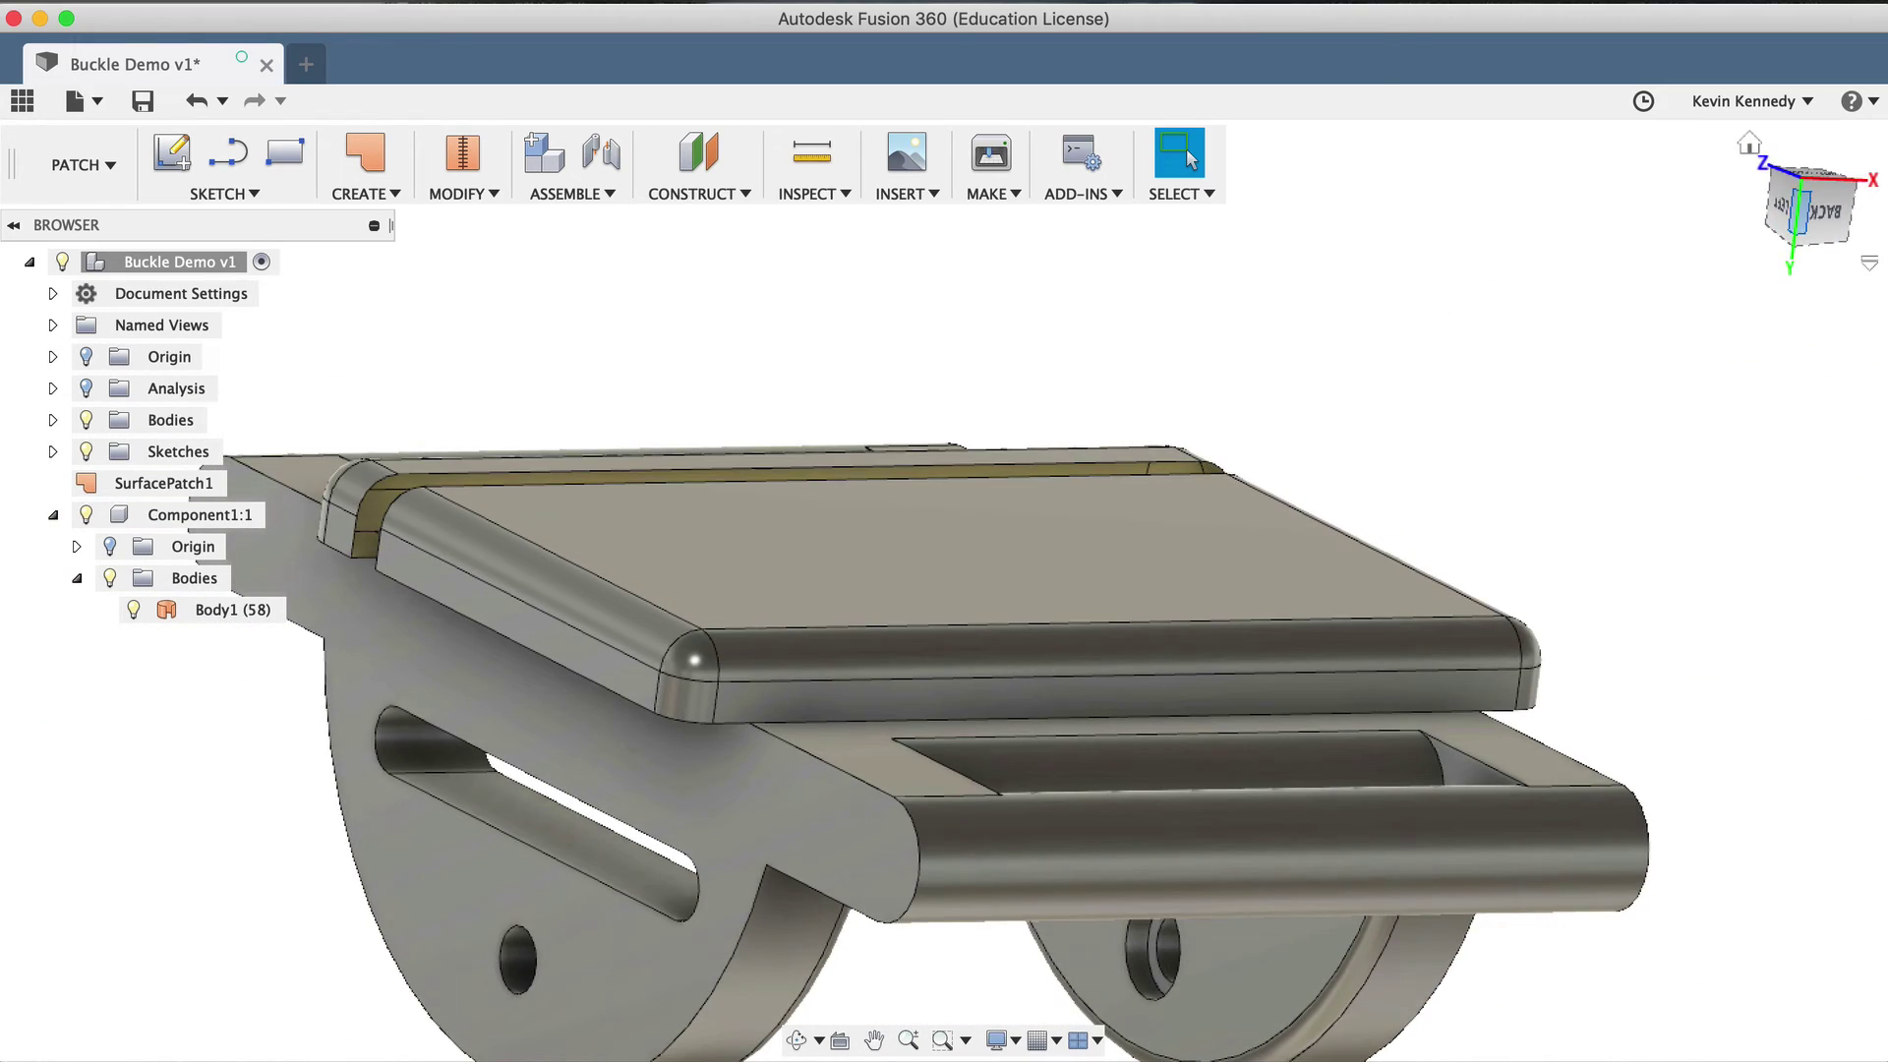
pyautogui.moveTo(1767, 173); pyautogui.dragTo(1276, 669)
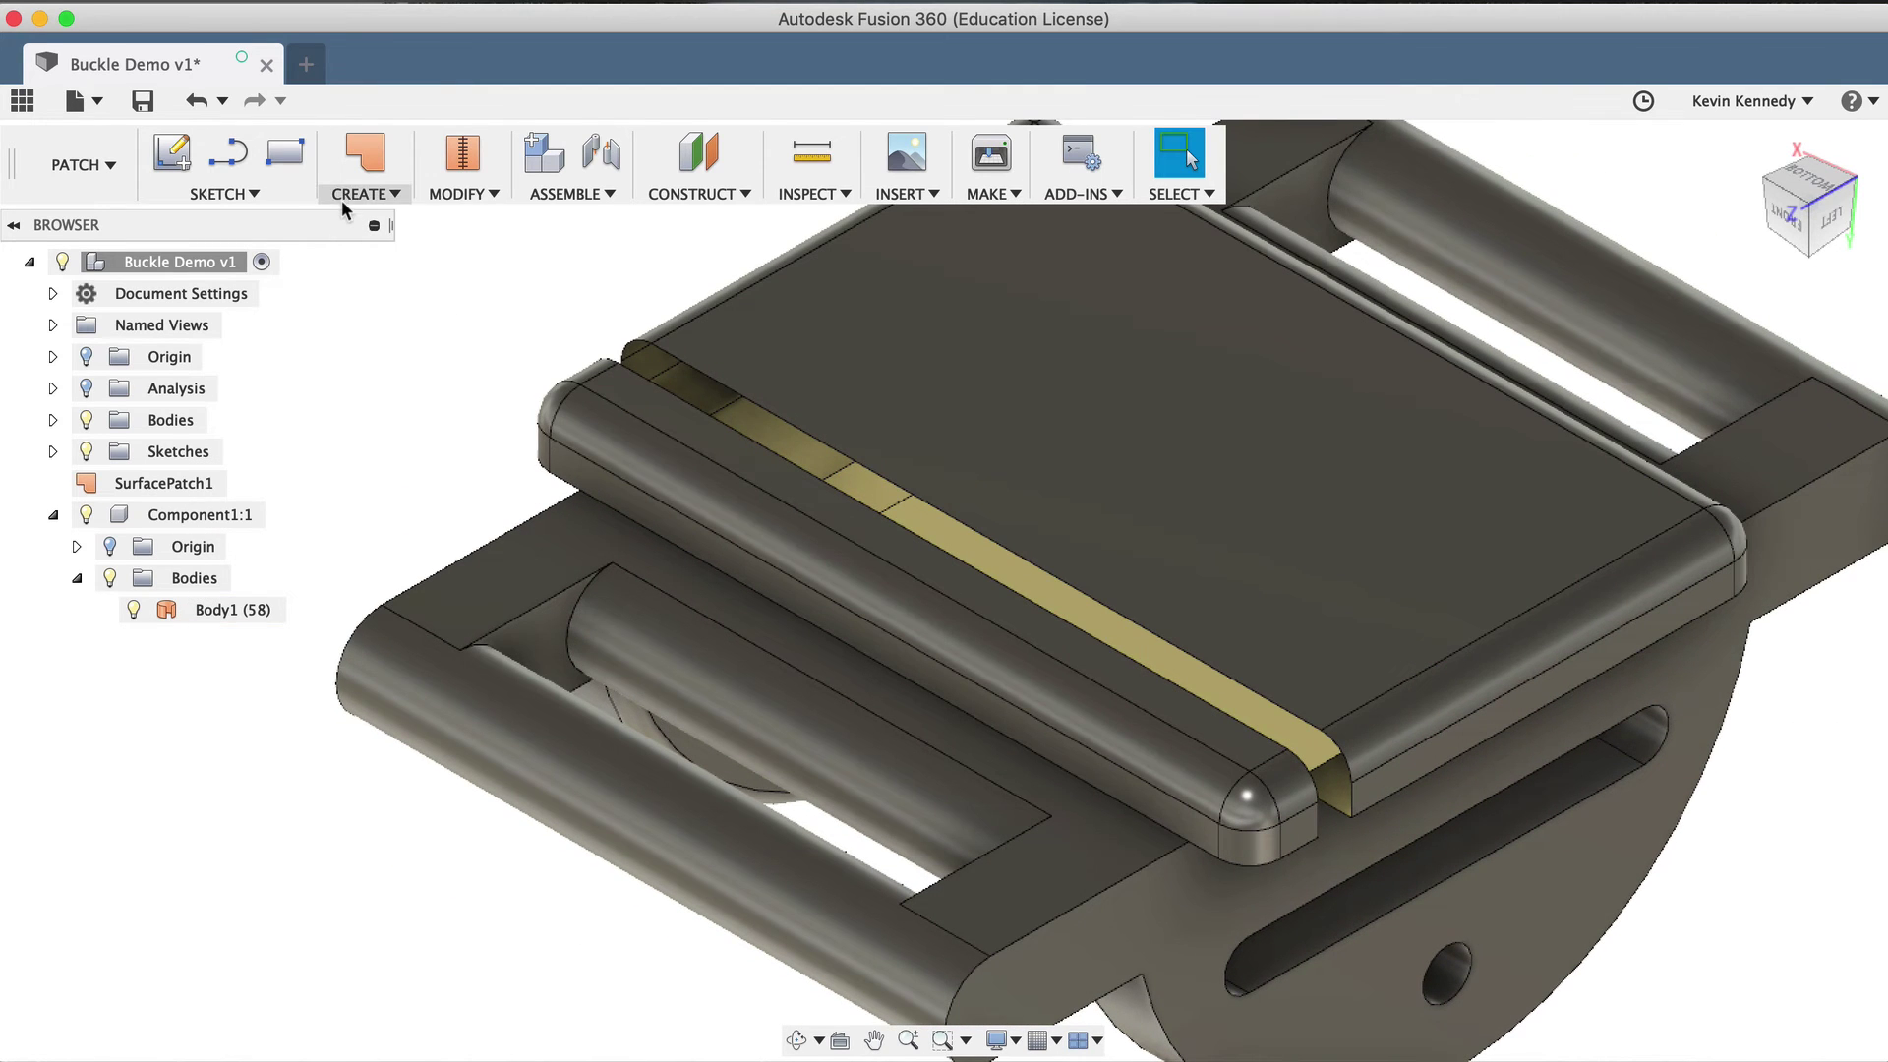
pyautogui.click(340, 199)
pyautogui.click(373, 251)
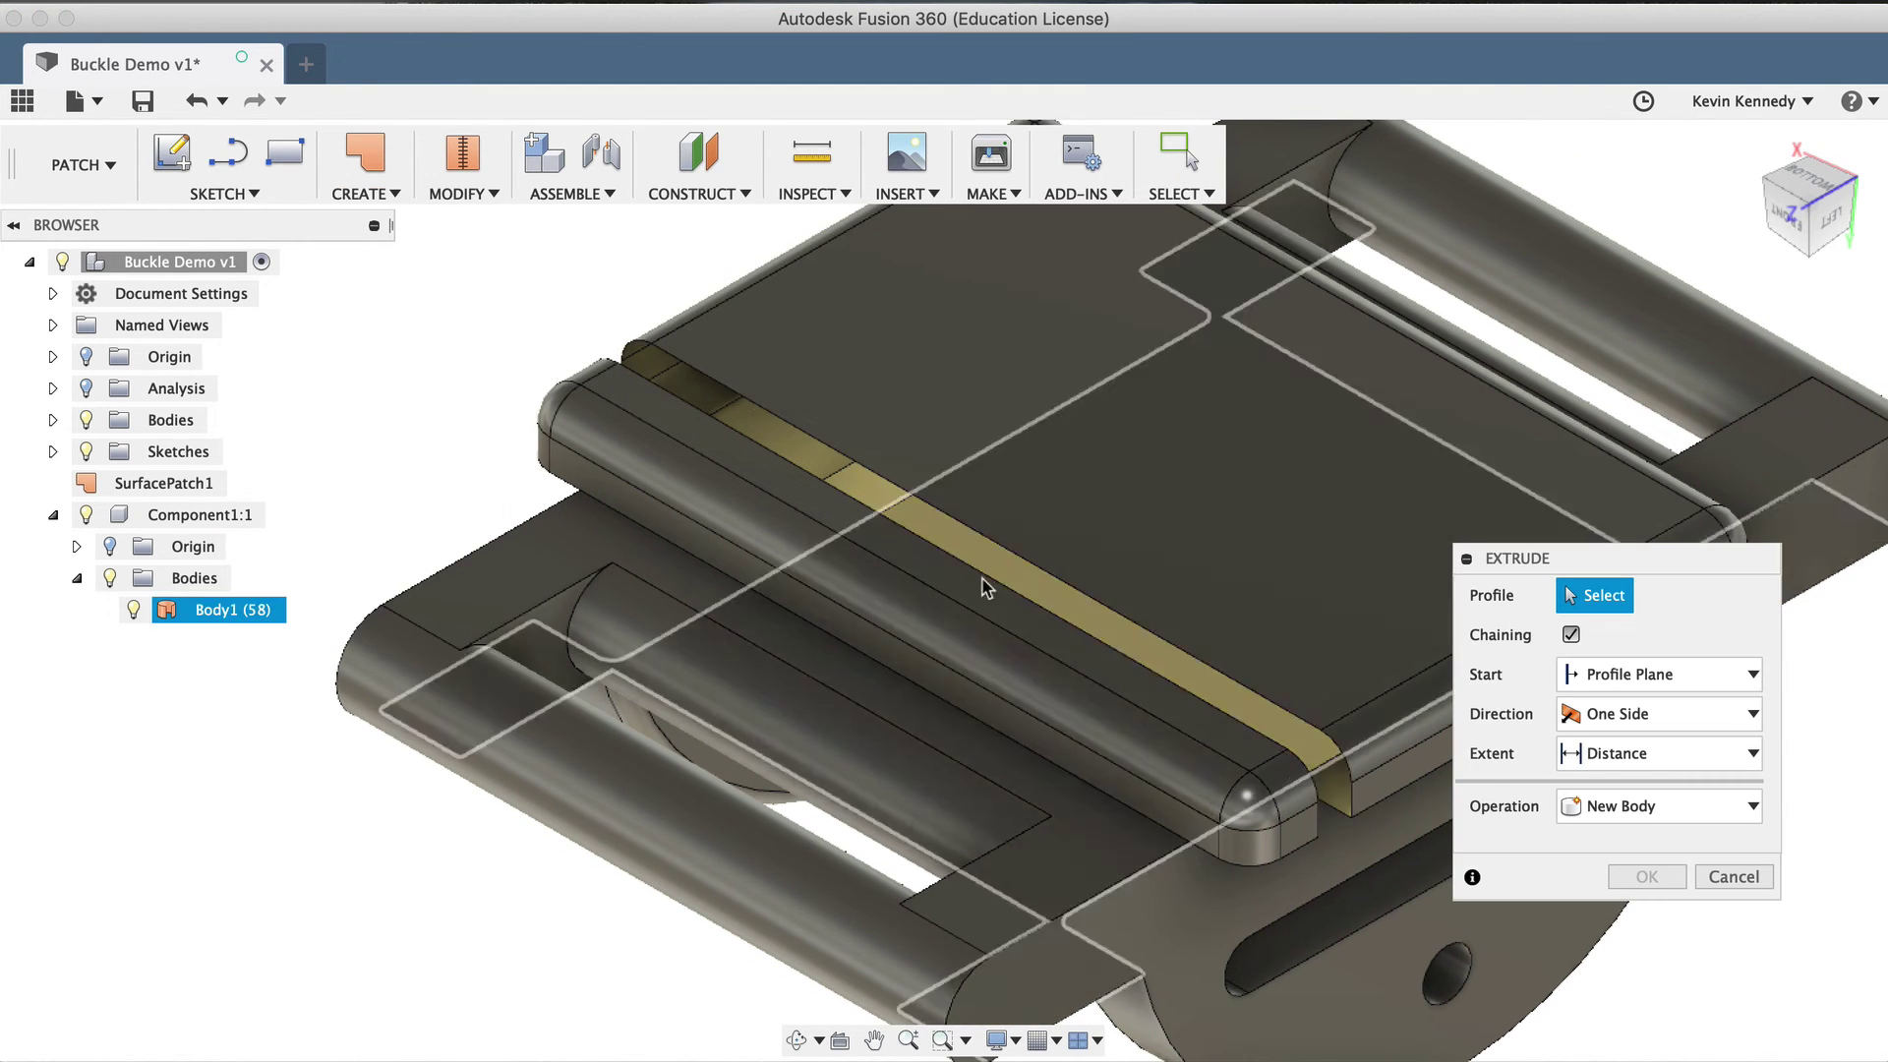
pyautogui.click(1055, 628)
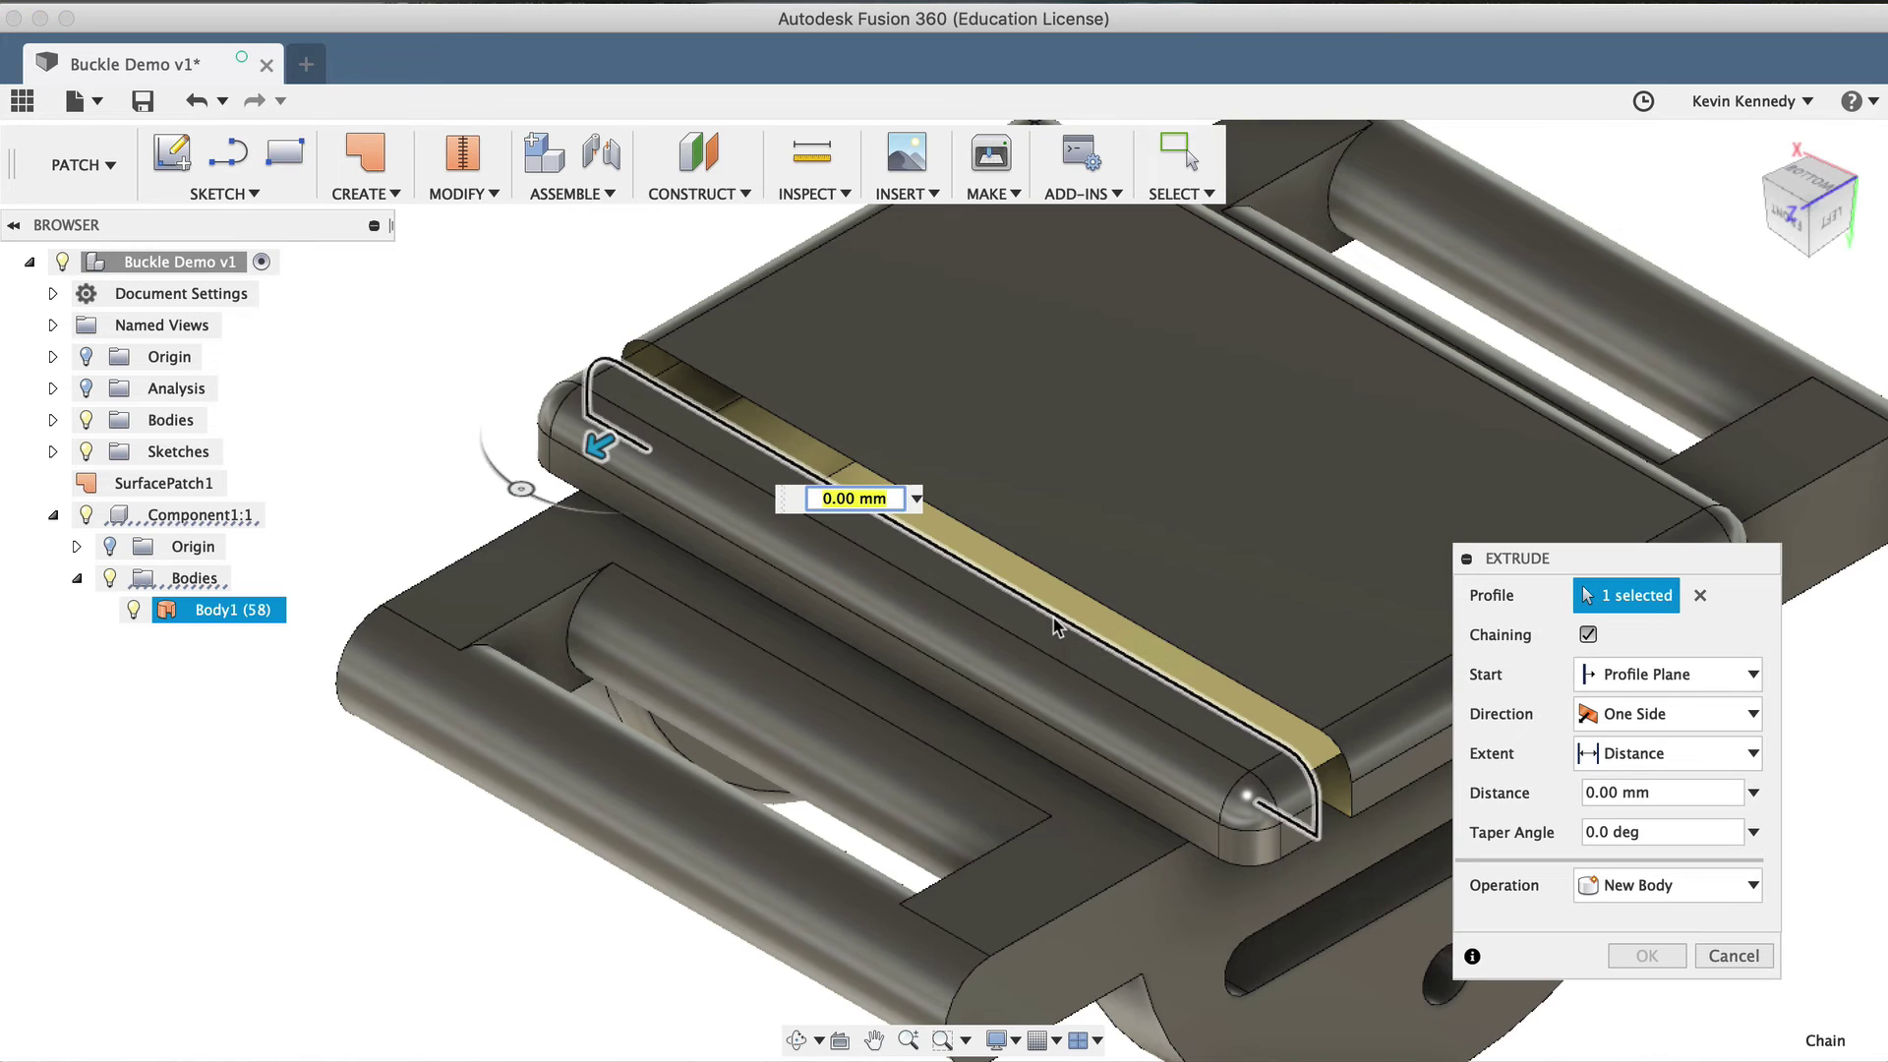
pyautogui.click(1354, 823)
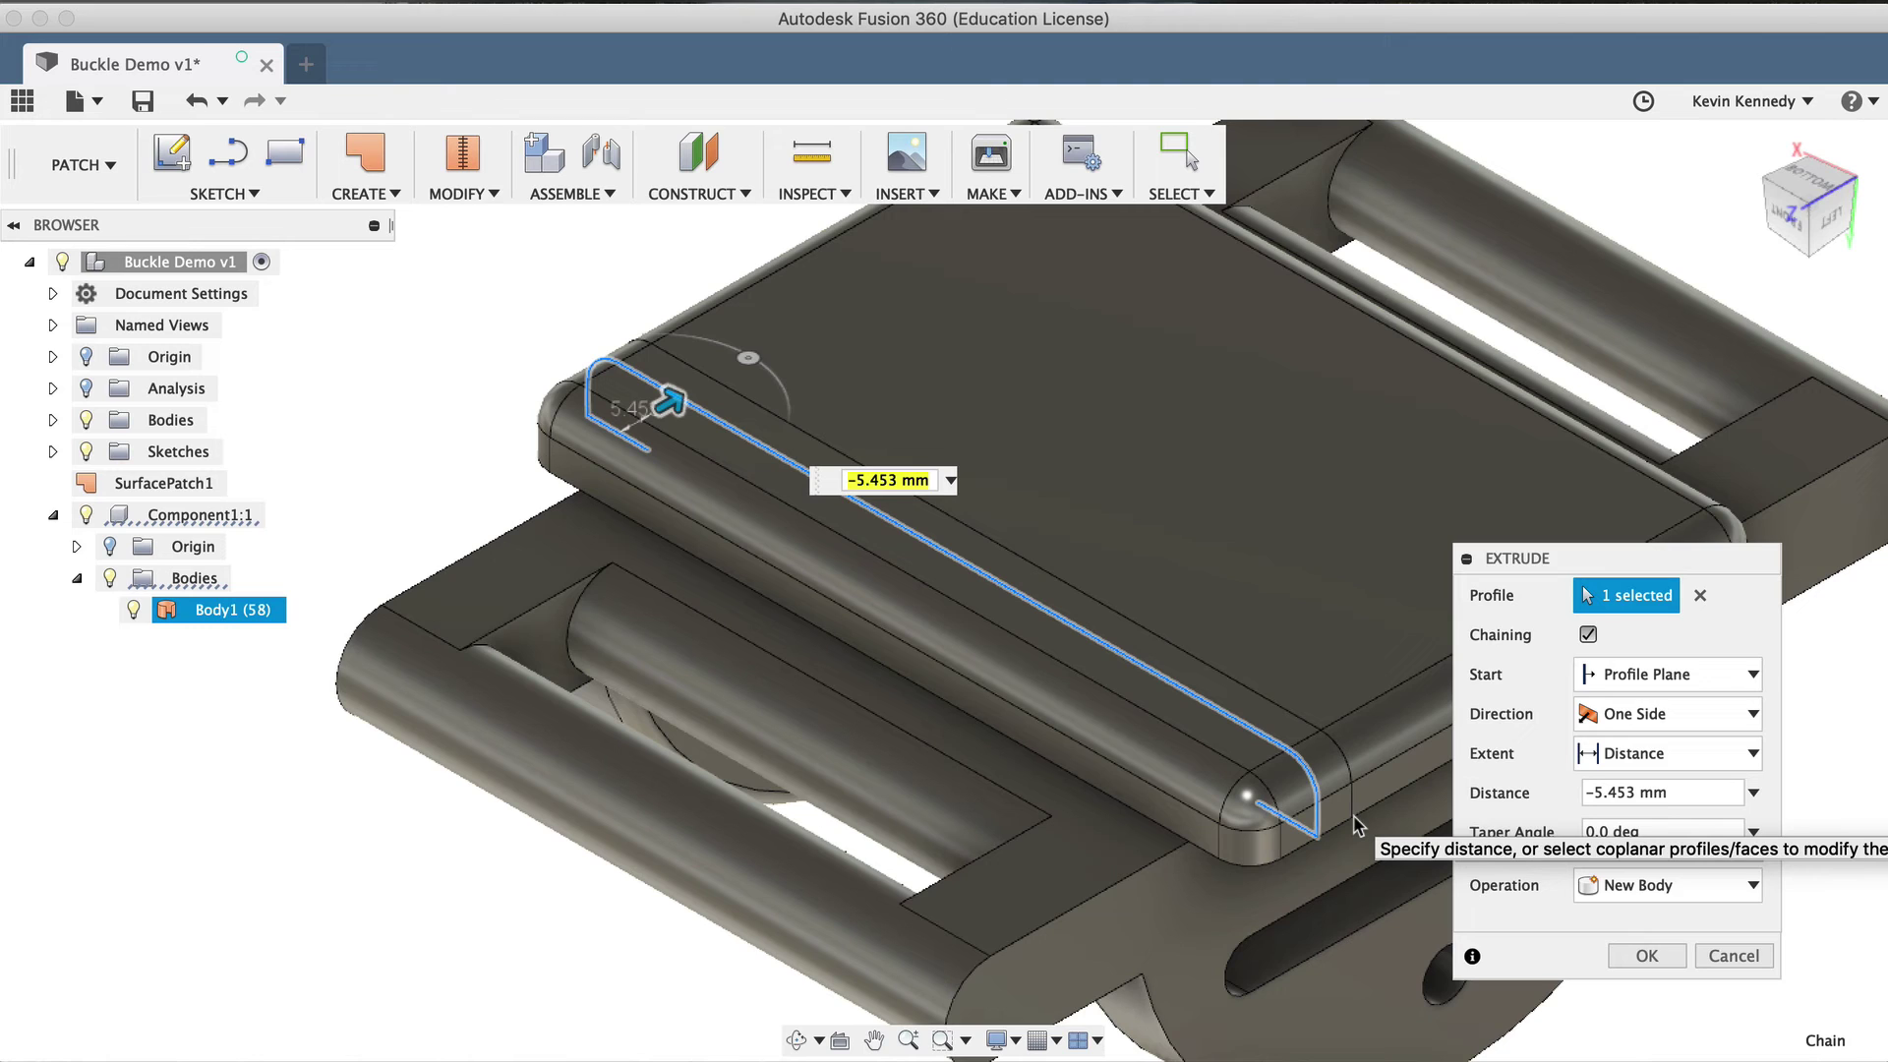
pyautogui.click(1646, 957)
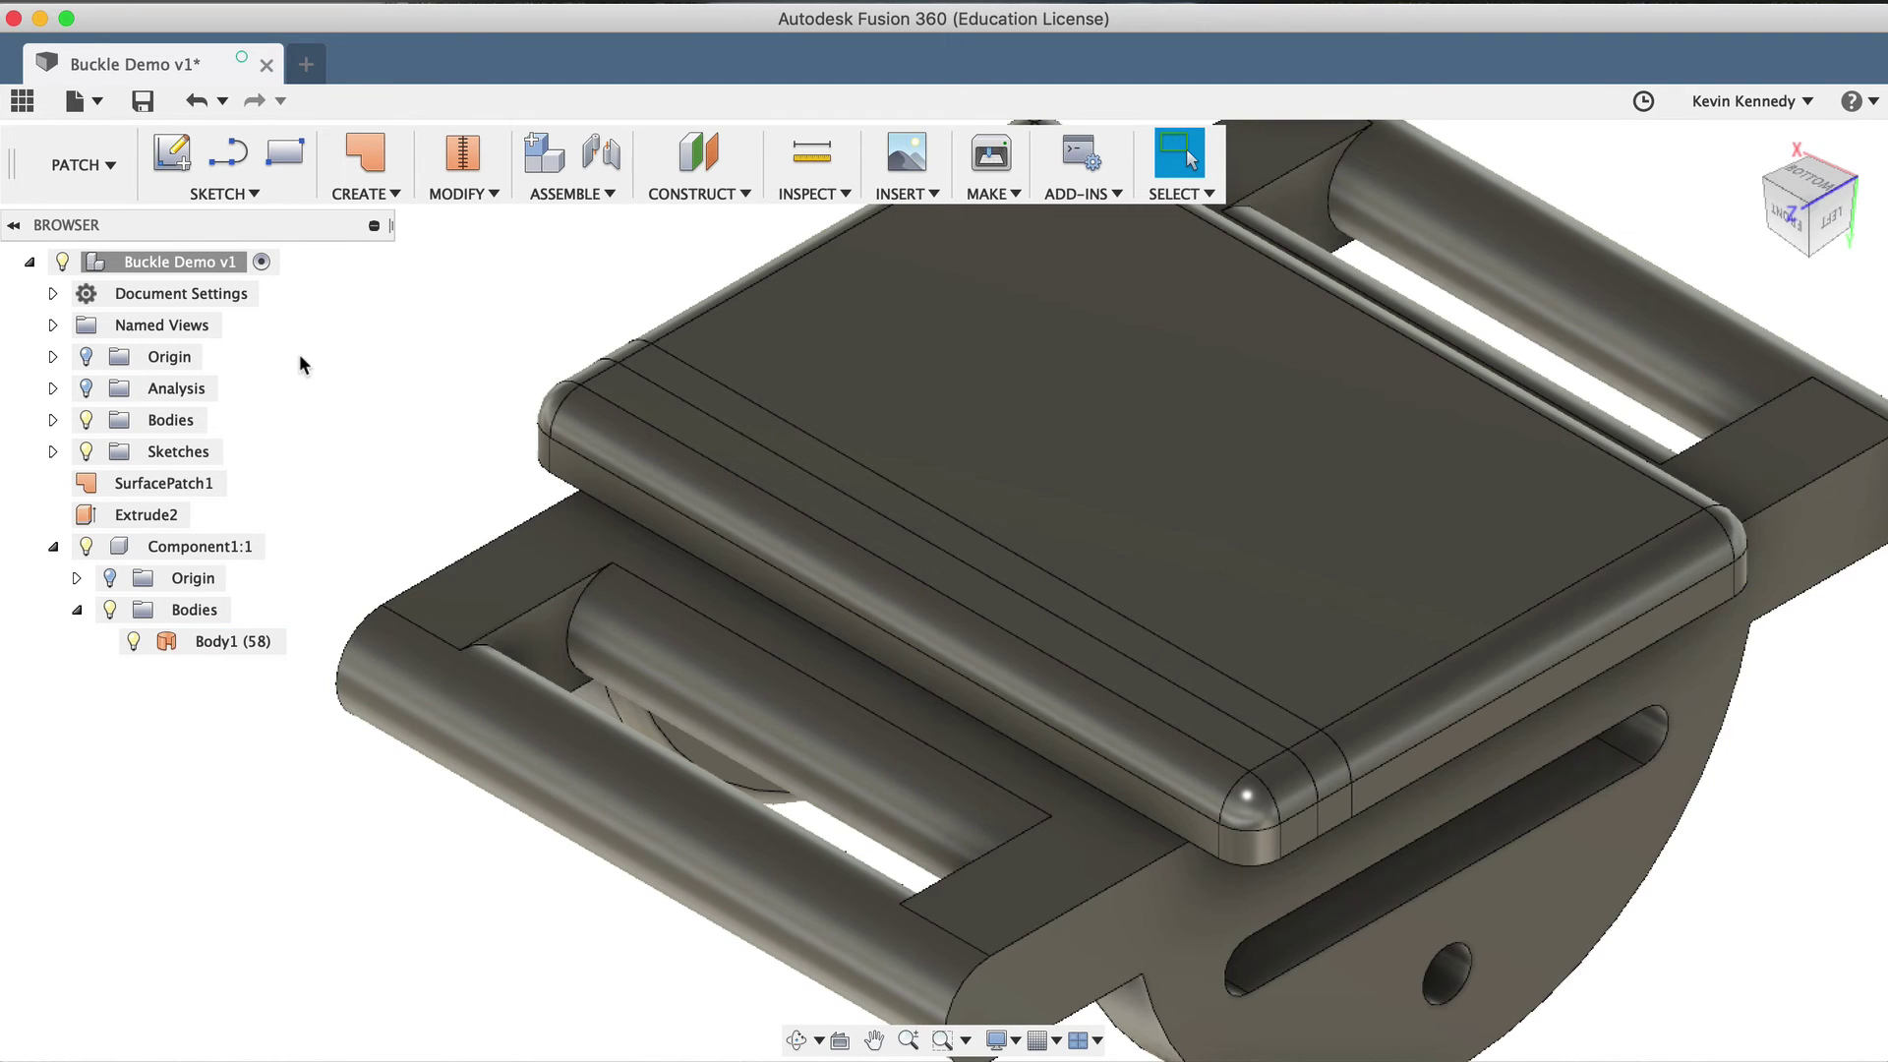
# - Expand the top-level Bodies folder and inspect Body4, Body5 and Body1
pyautogui.click(53, 420)
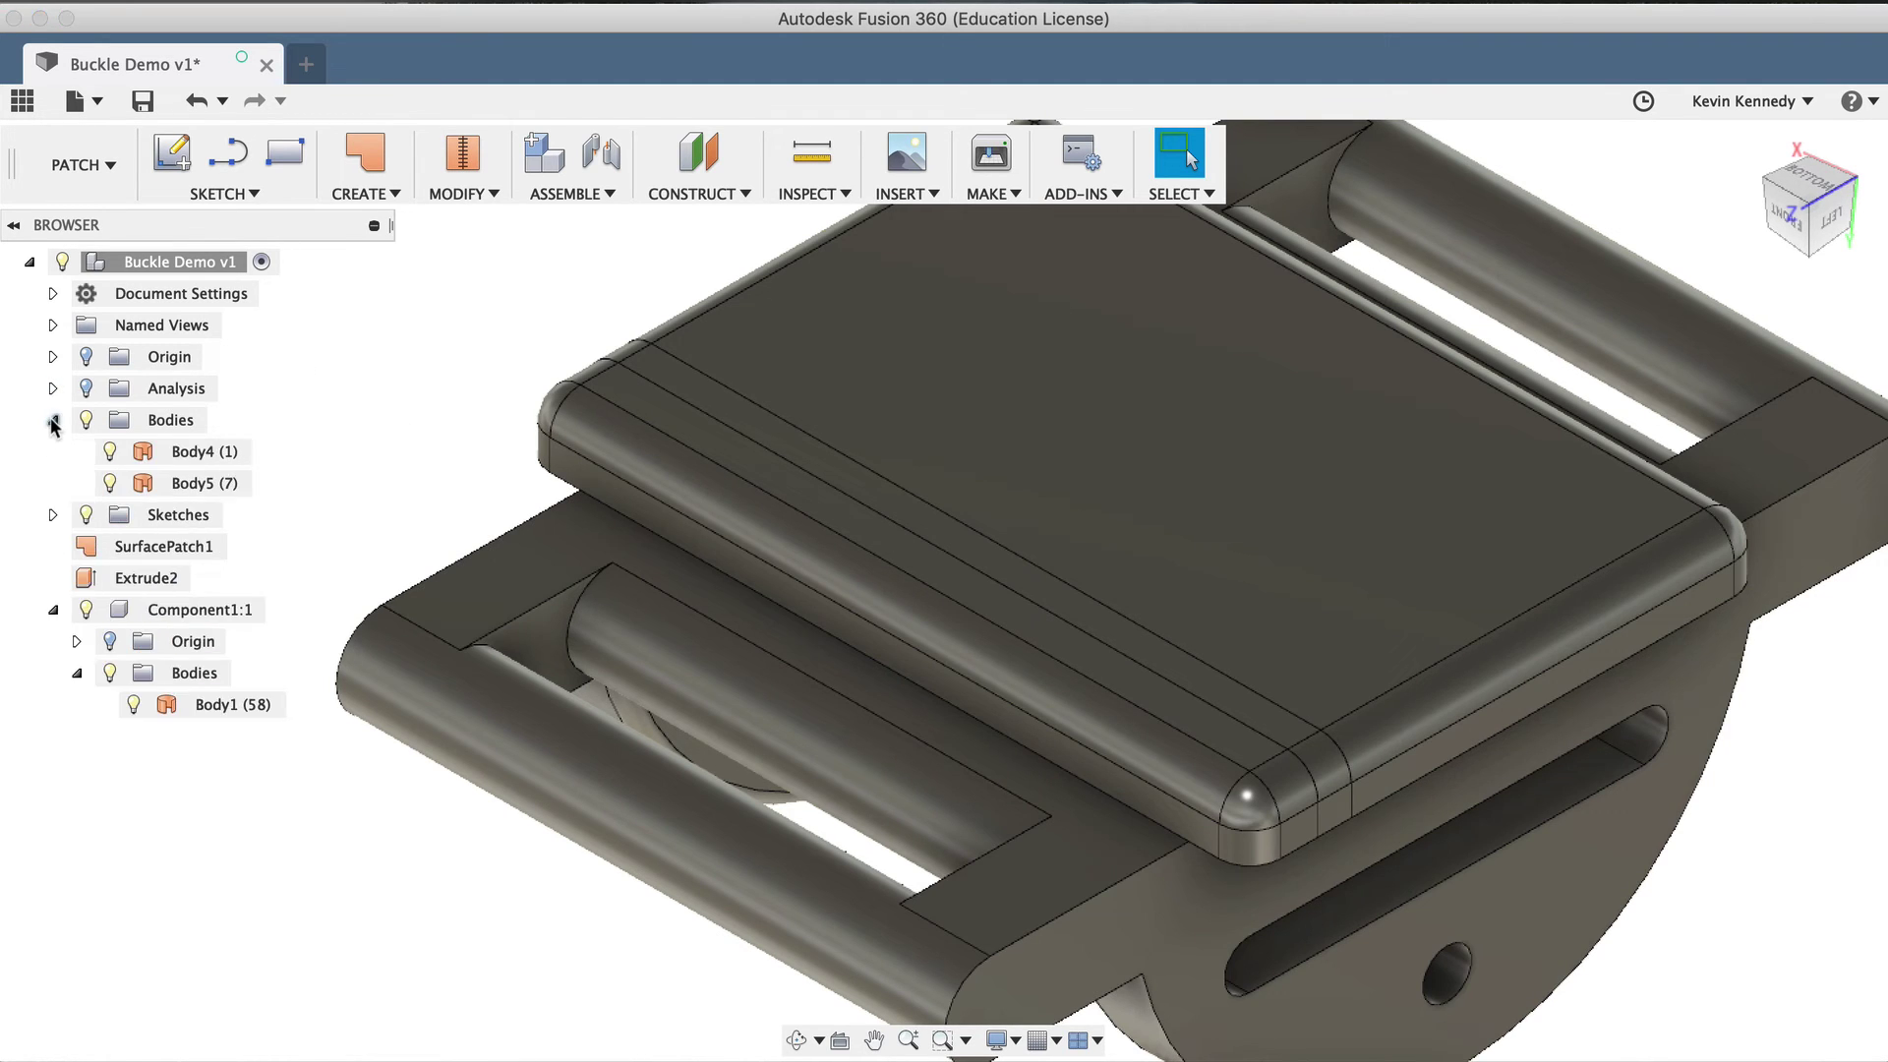
pyautogui.click(211, 455)
pyautogui.click(199, 487)
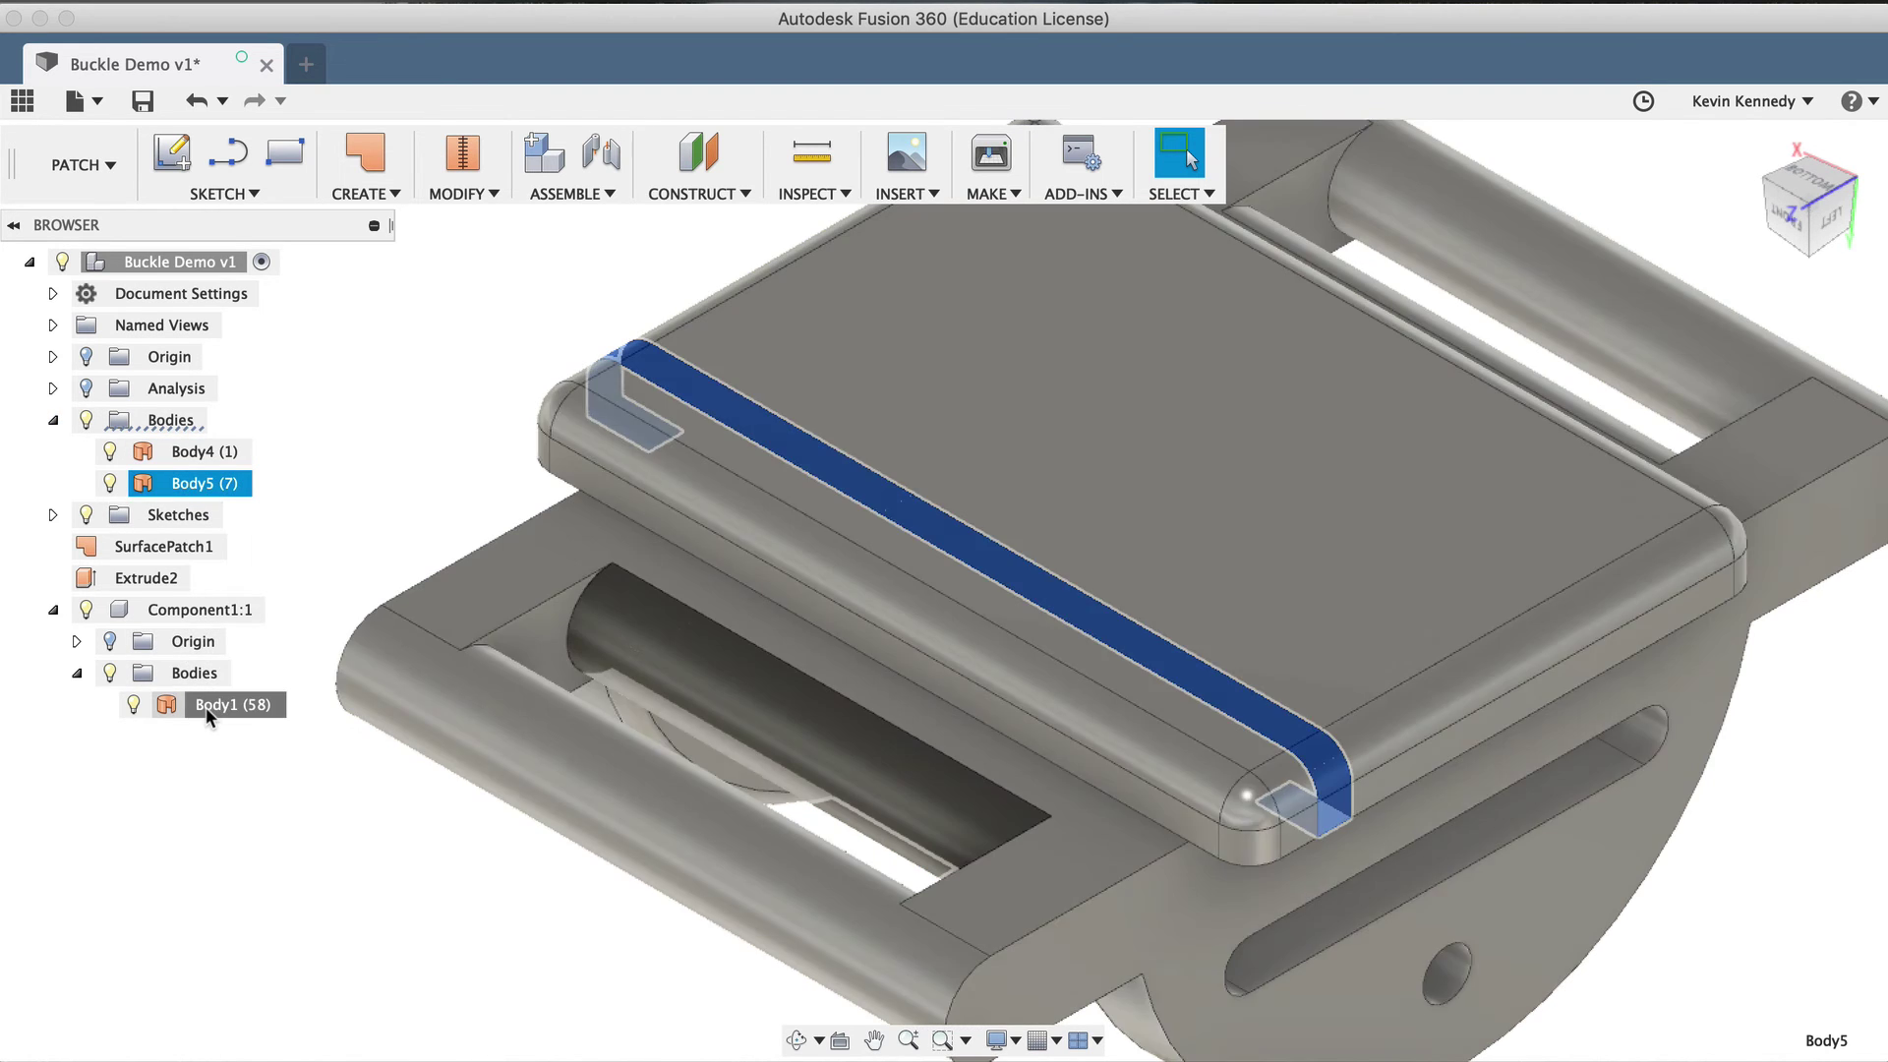
pyautogui.click(205, 706)
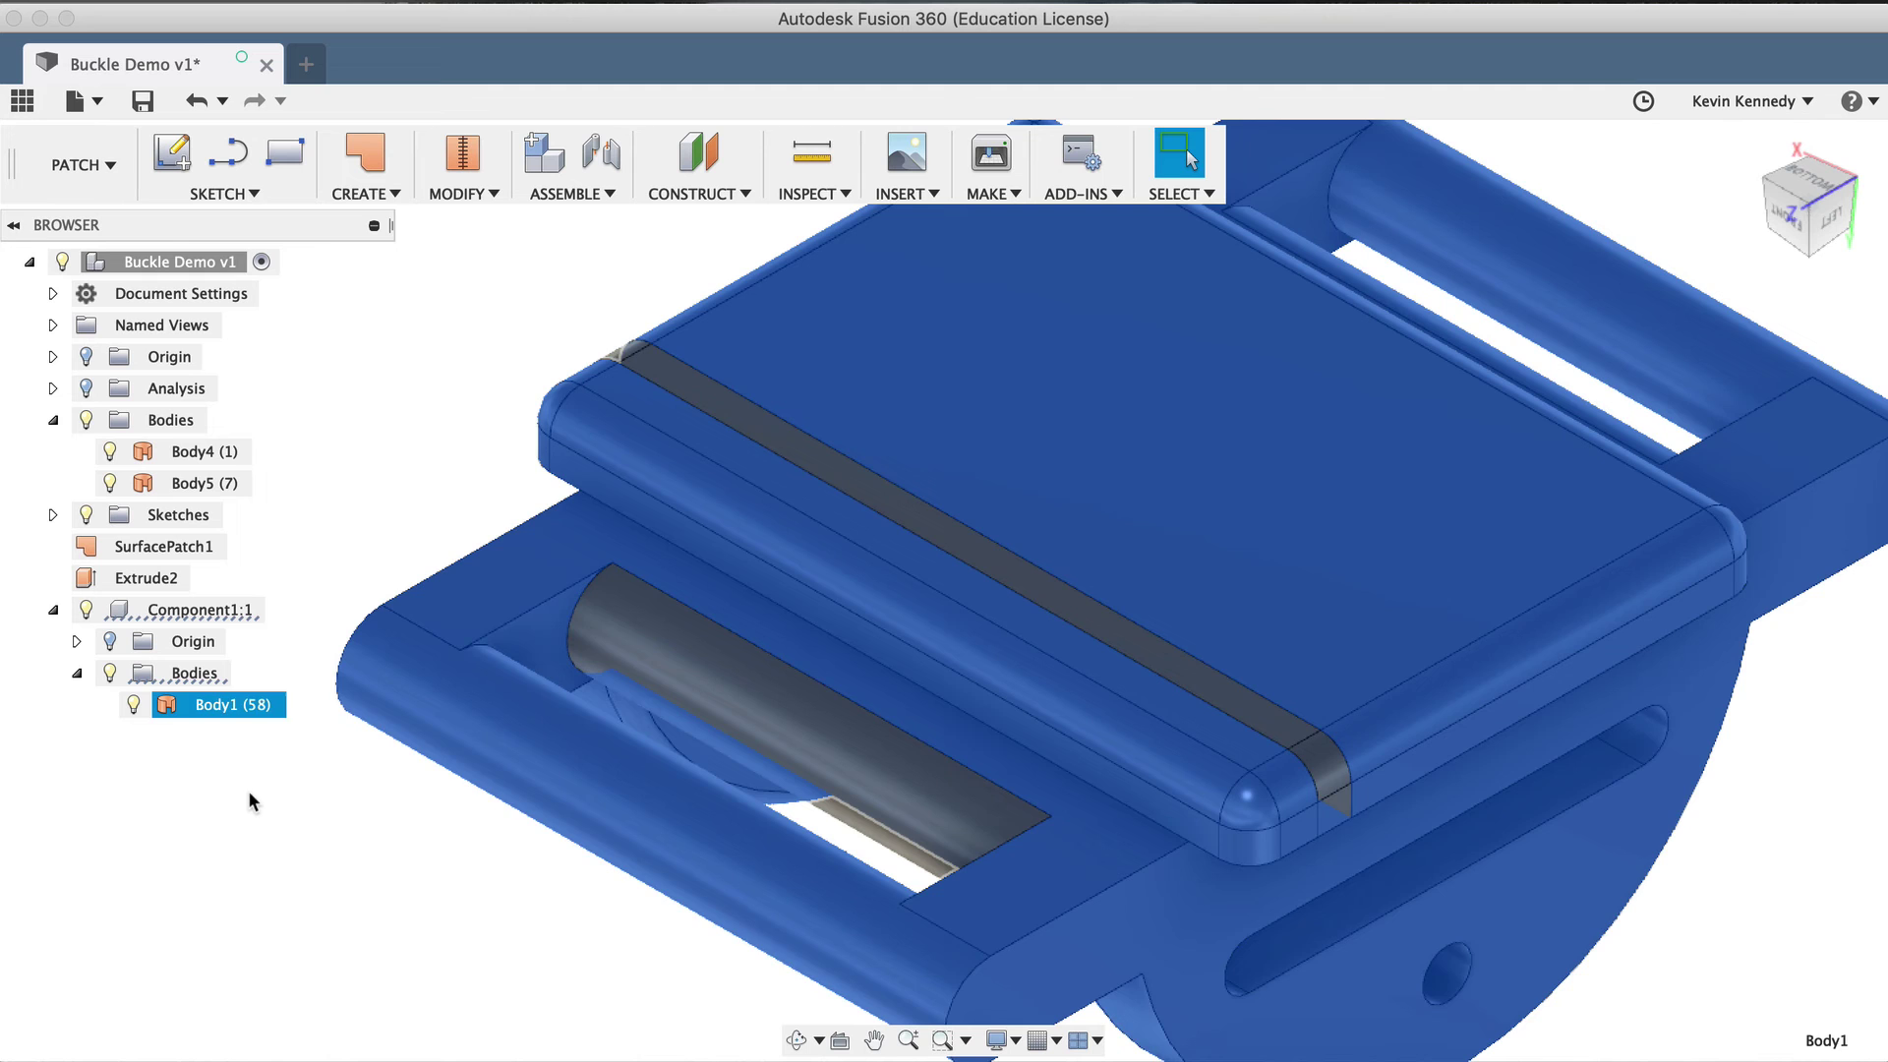
pyautogui.click(257, 794)
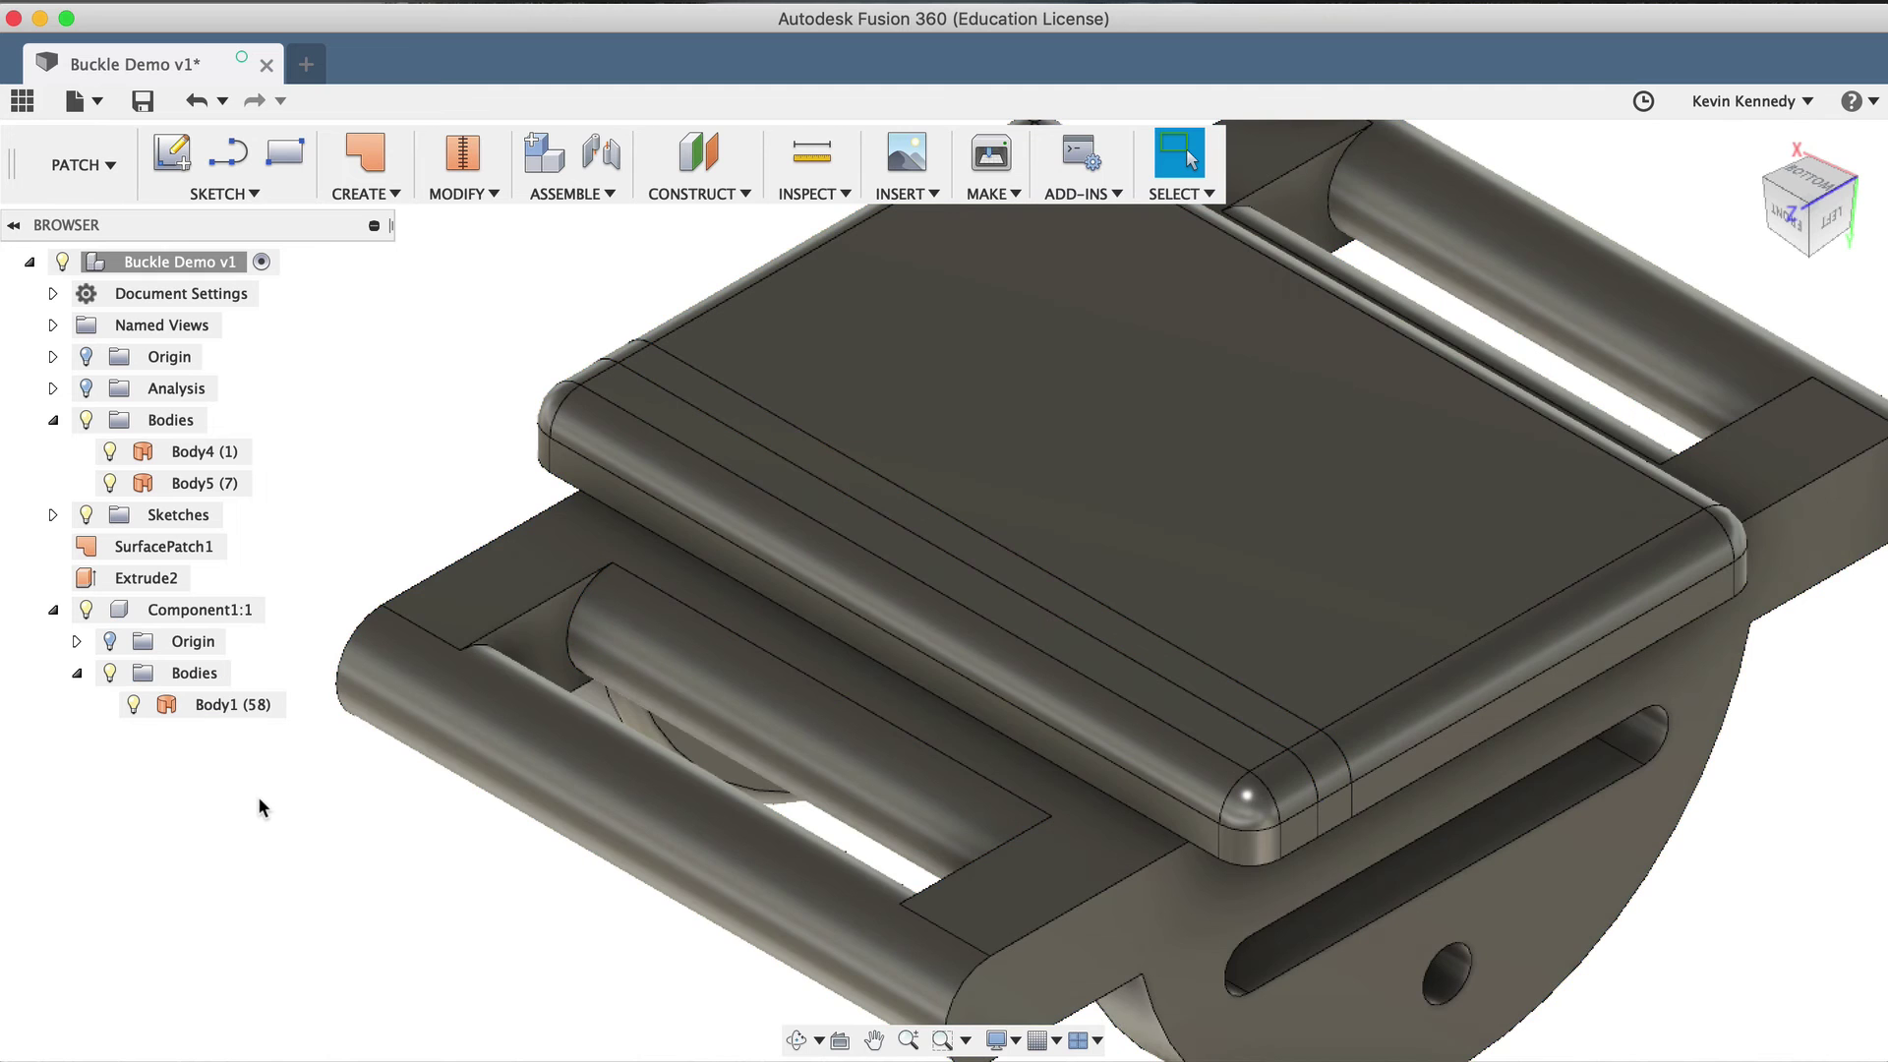
# - Check the filled top strip face, now 687.526 mm², then clear the selection
pyautogui.click(712, 450)
pyautogui.scroll(-5, 712, 453)
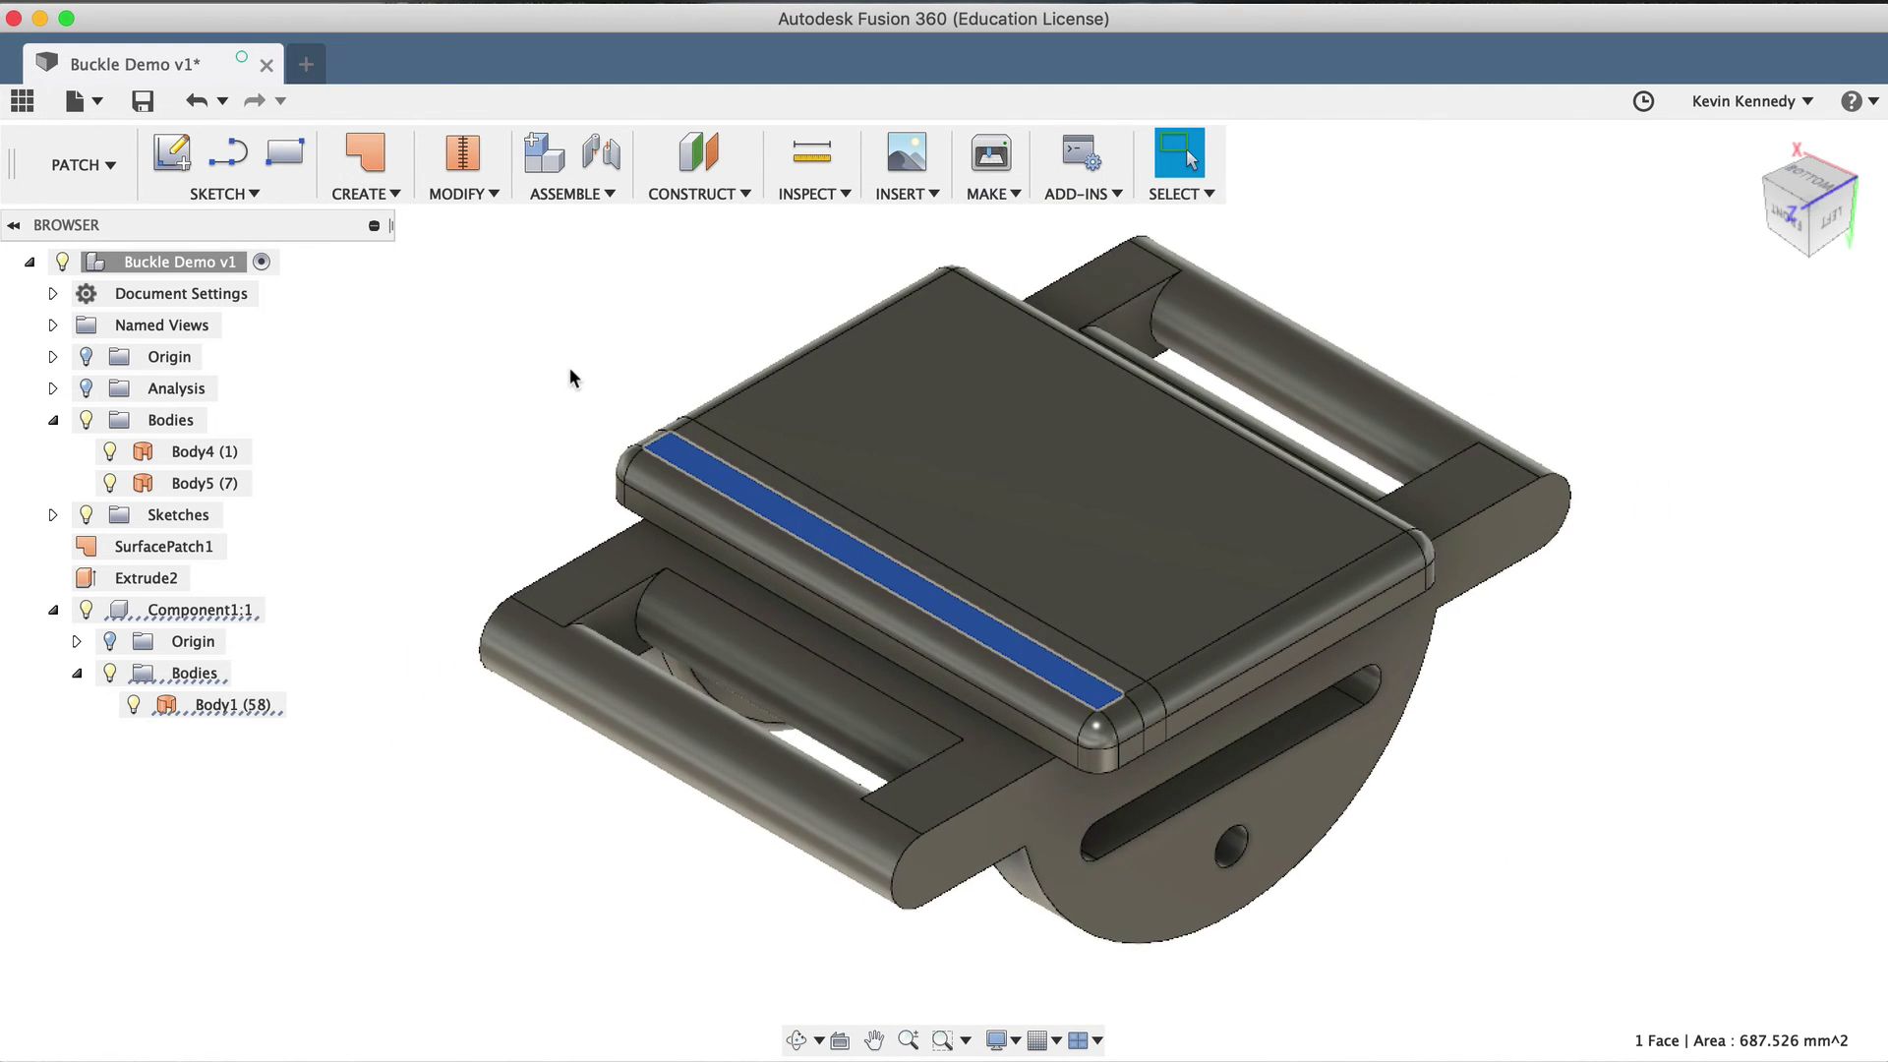
pyautogui.scroll(1, 569, 378)
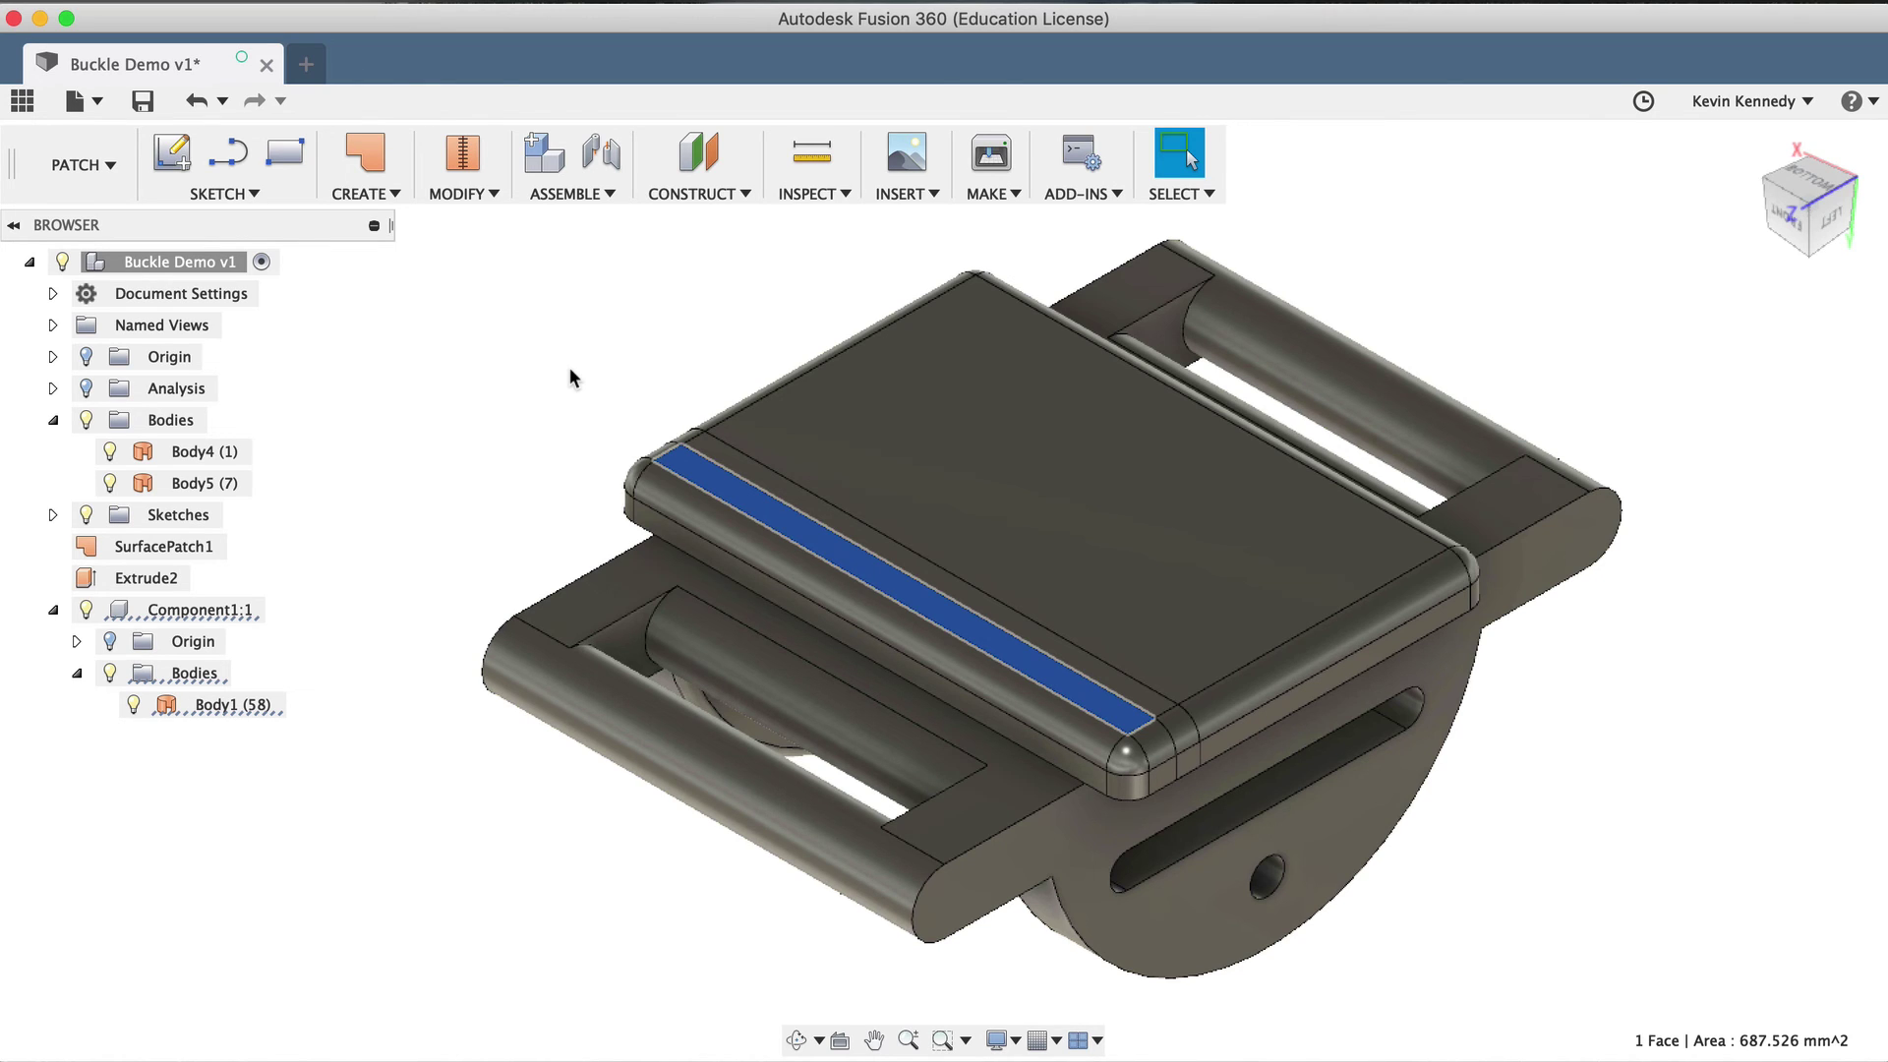
pyautogui.click(494, 361)
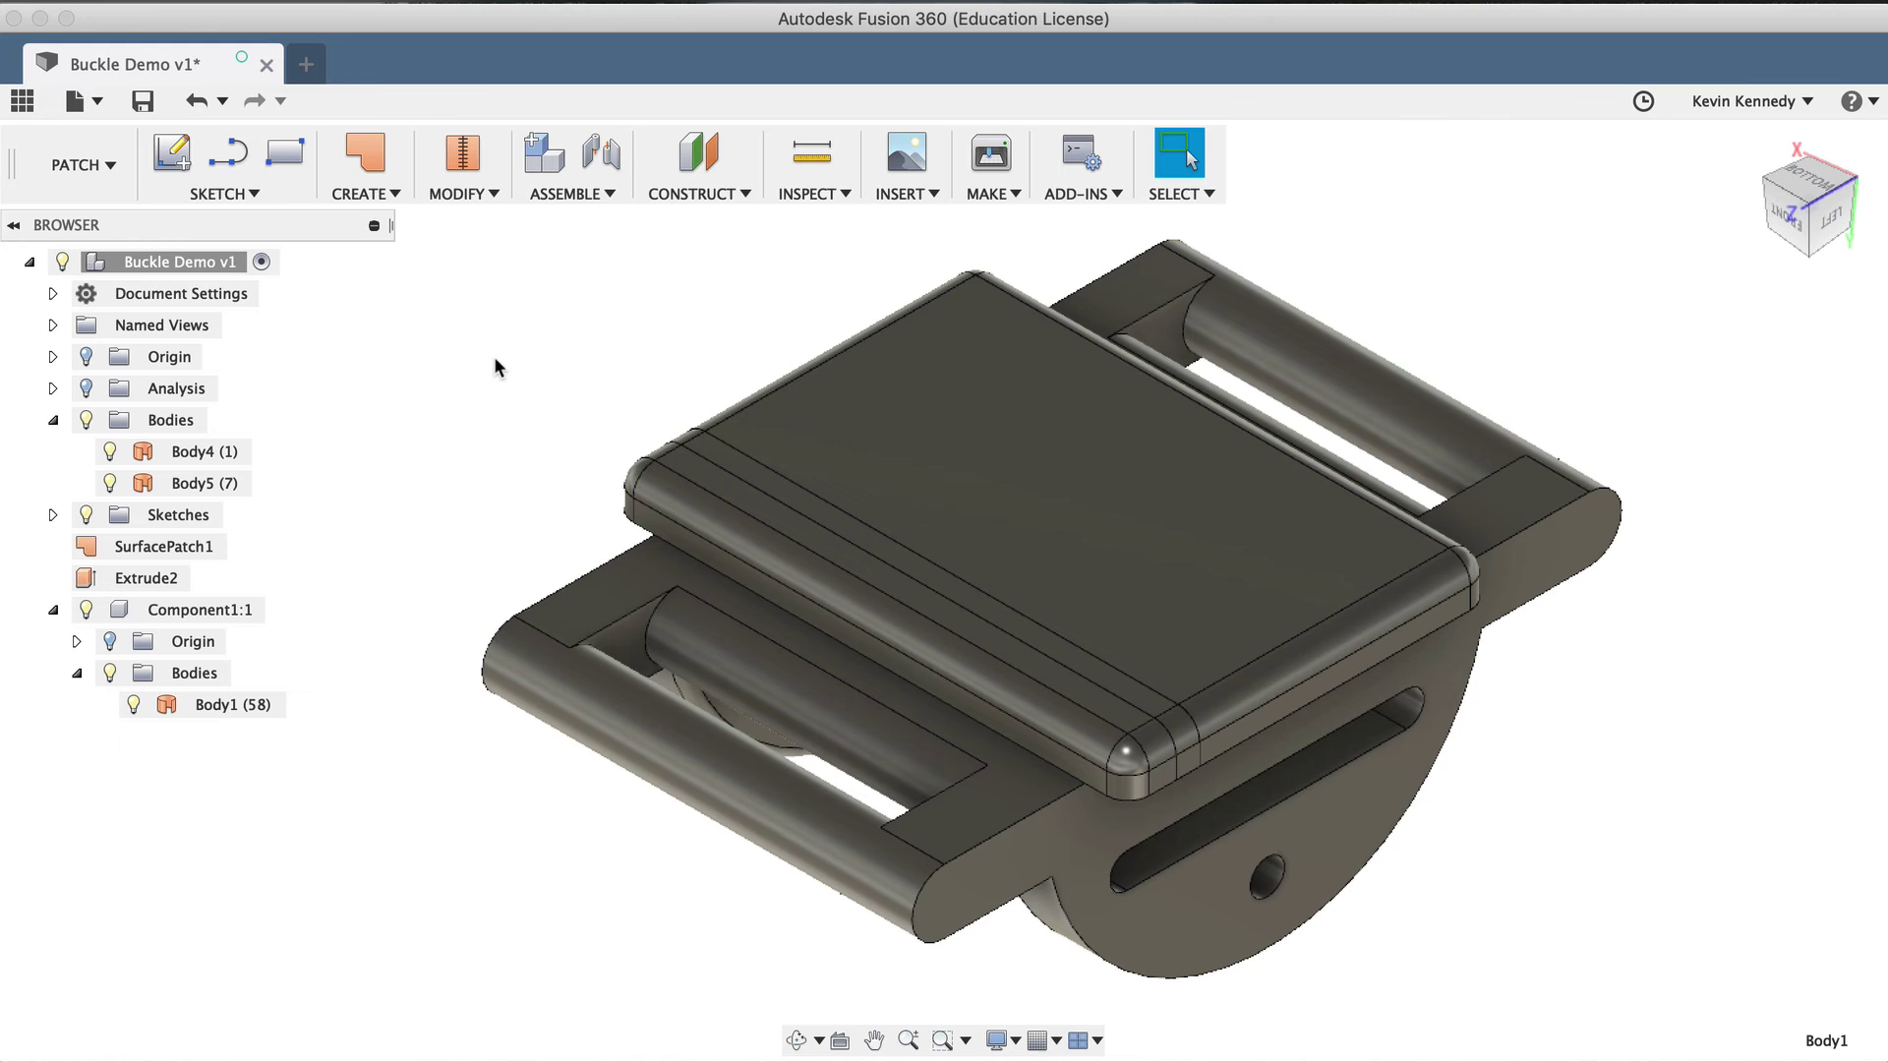
# - Stitch Body4, Body5 and Body1 at .01 mm tolerance into the single solid Body6
pyautogui.click(466, 195)
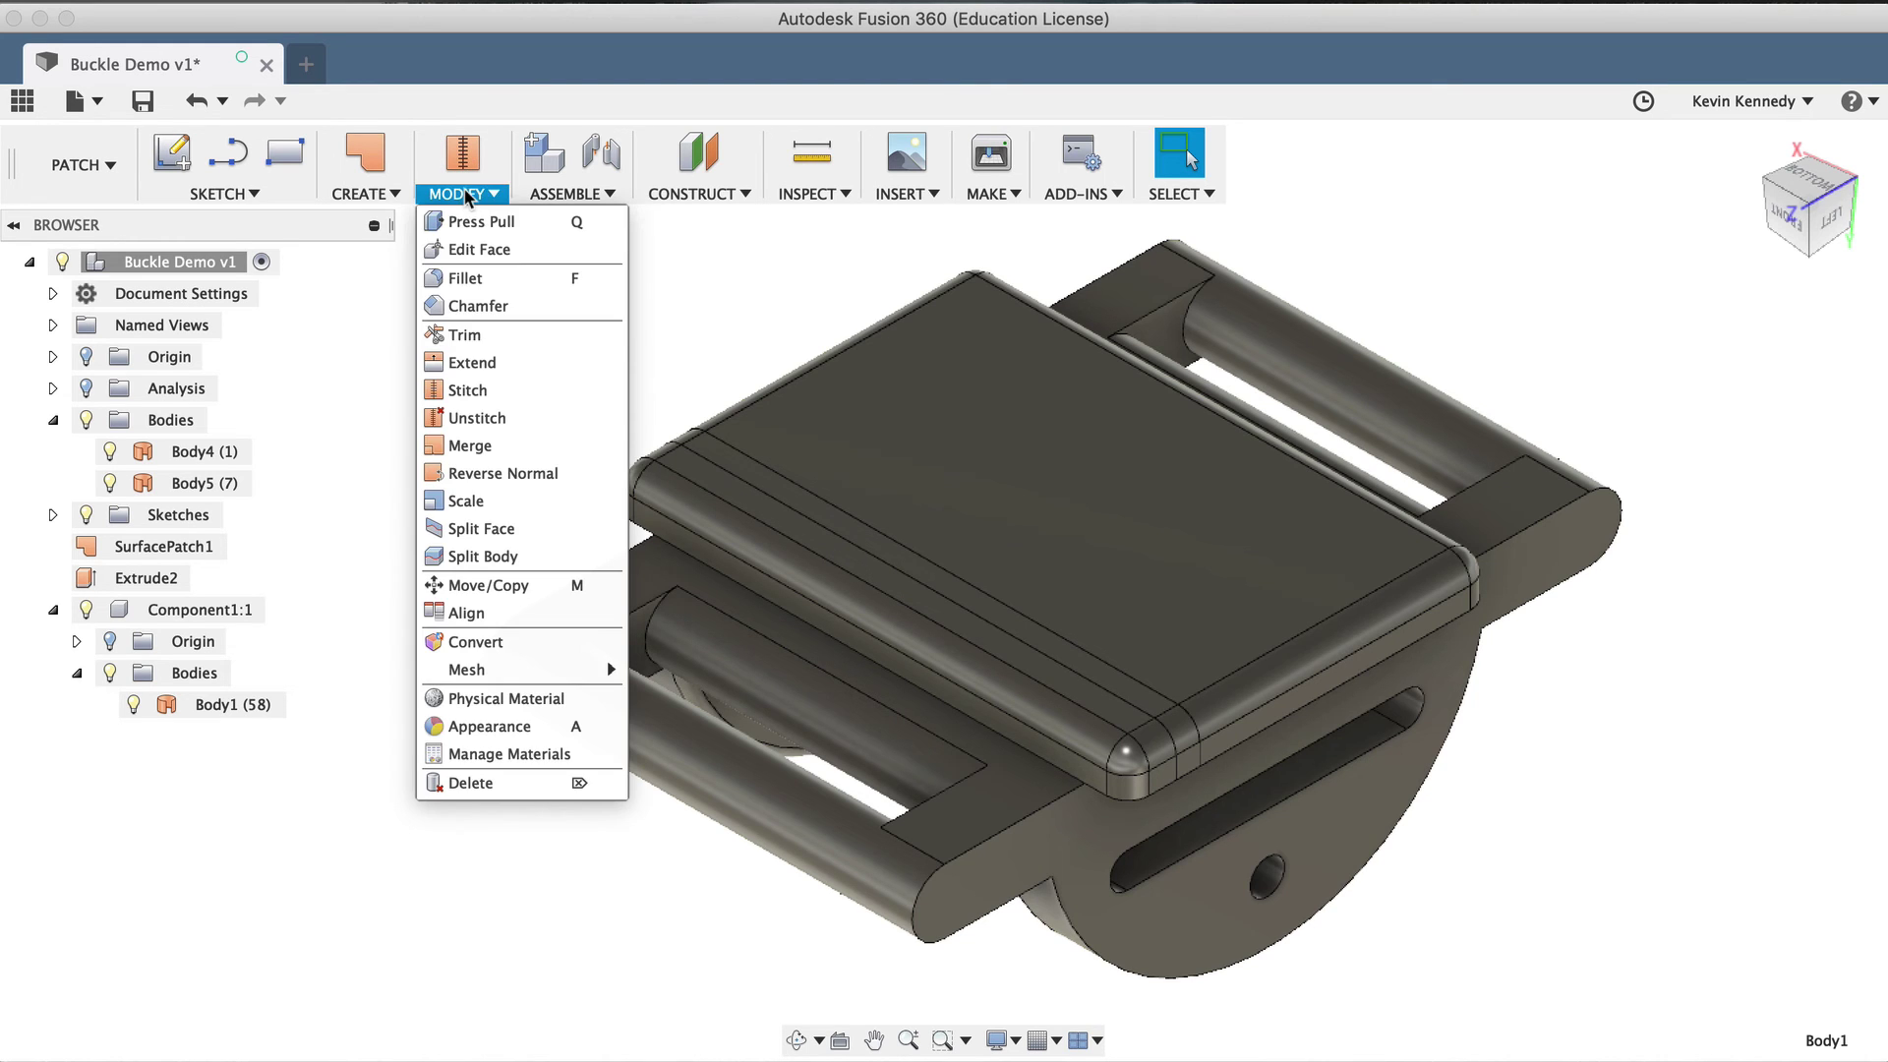
pyautogui.click(513, 390)
pyautogui.click(188, 453)
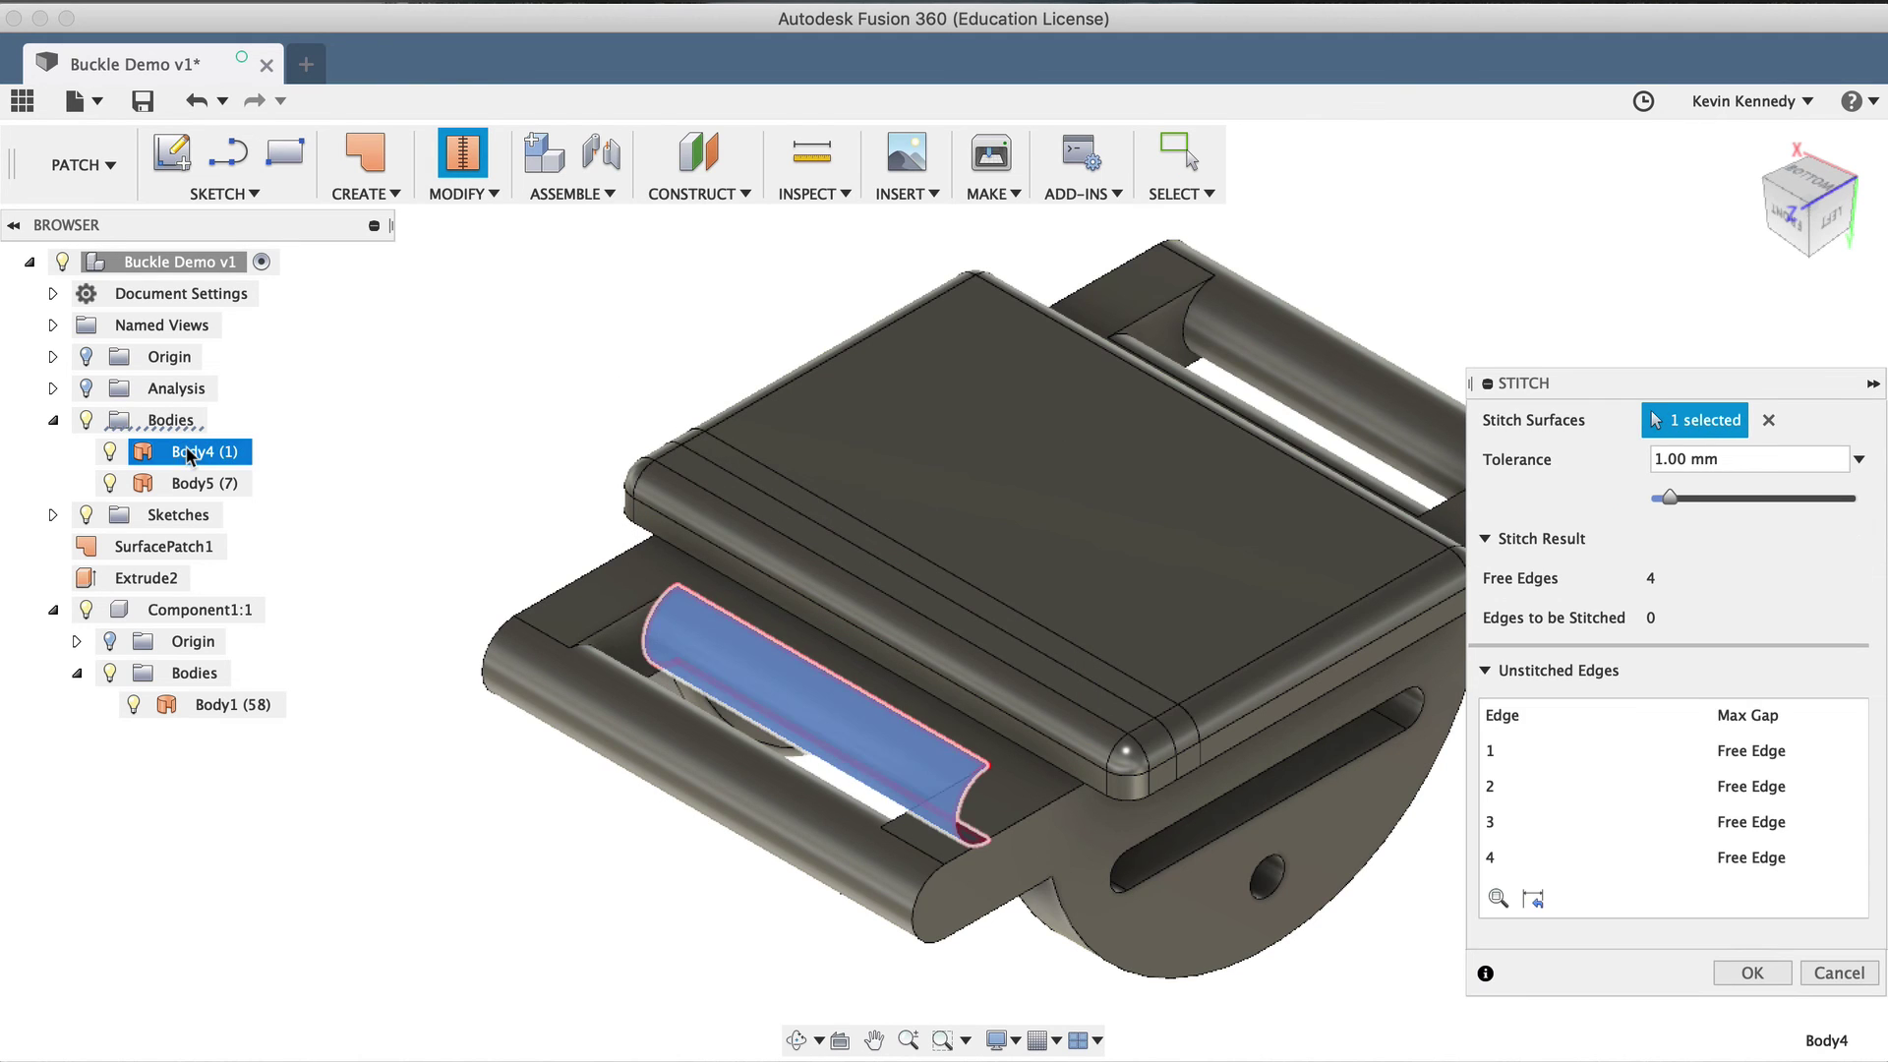
pyautogui.click(191, 485)
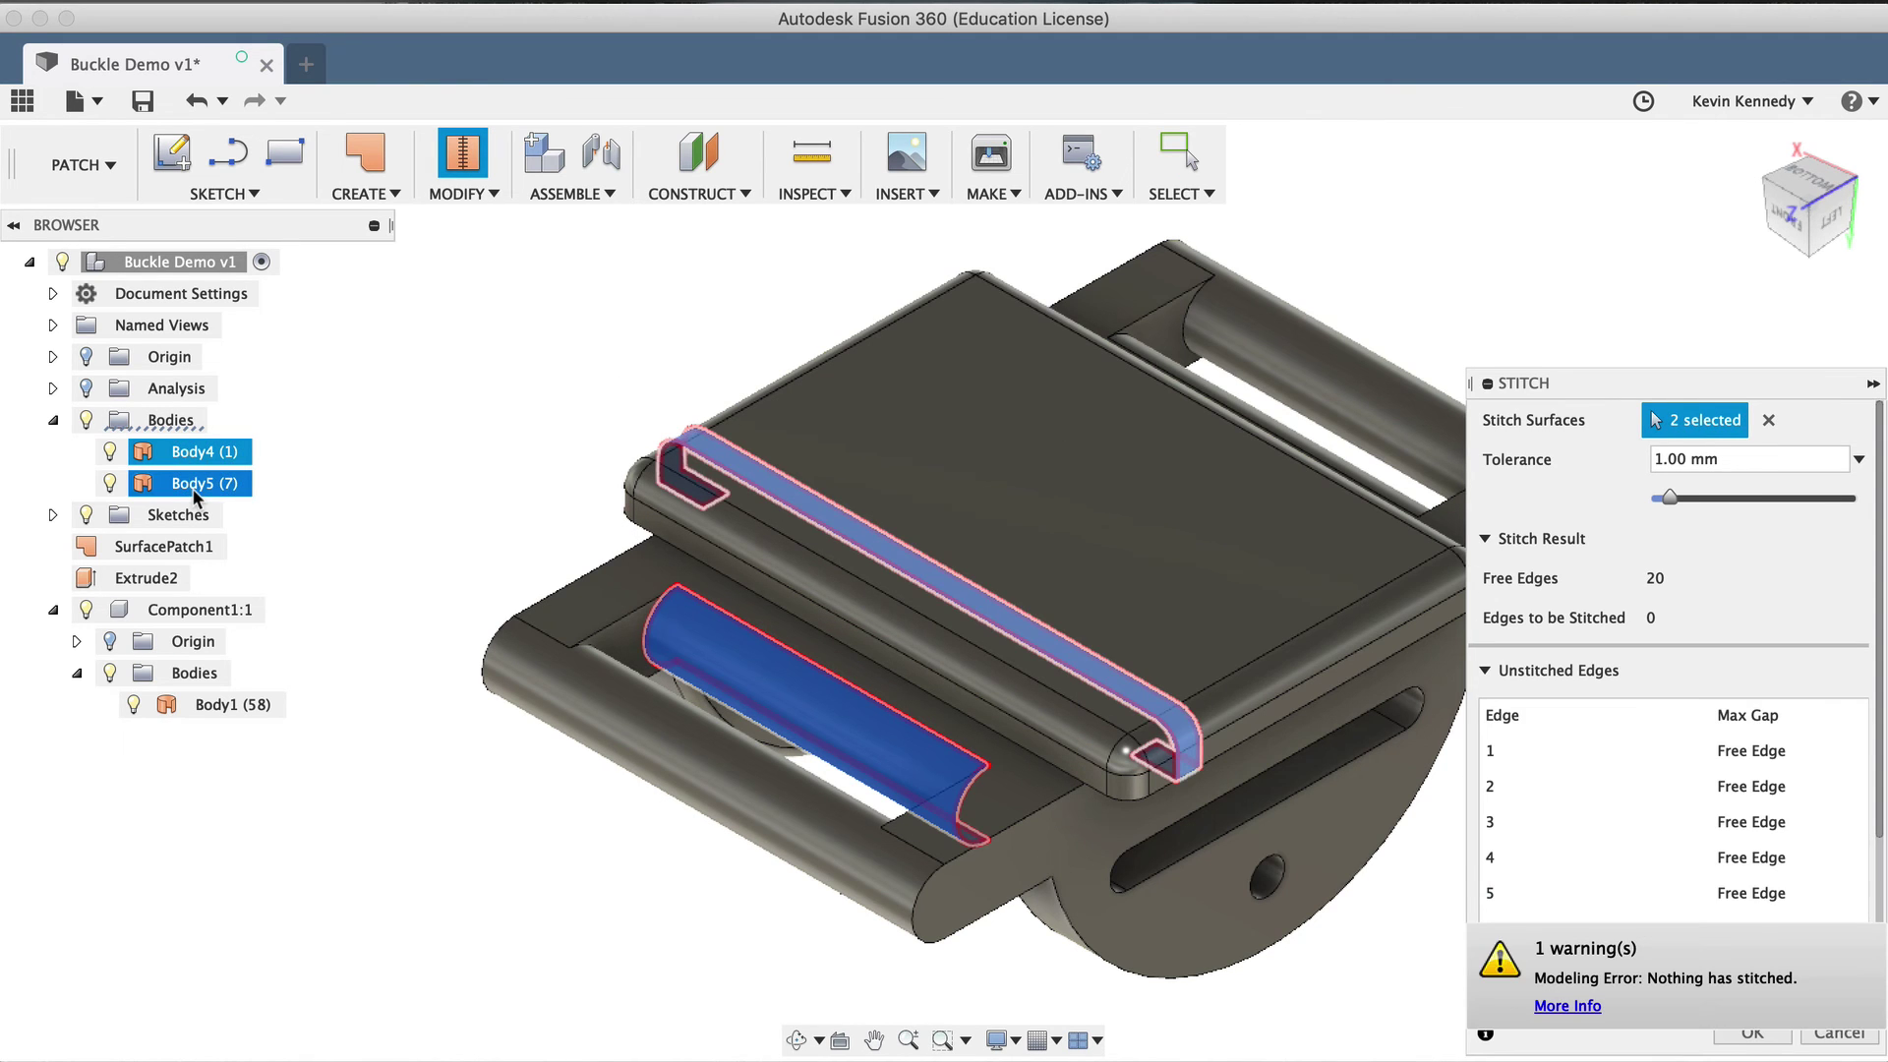
pyautogui.click(218, 706)
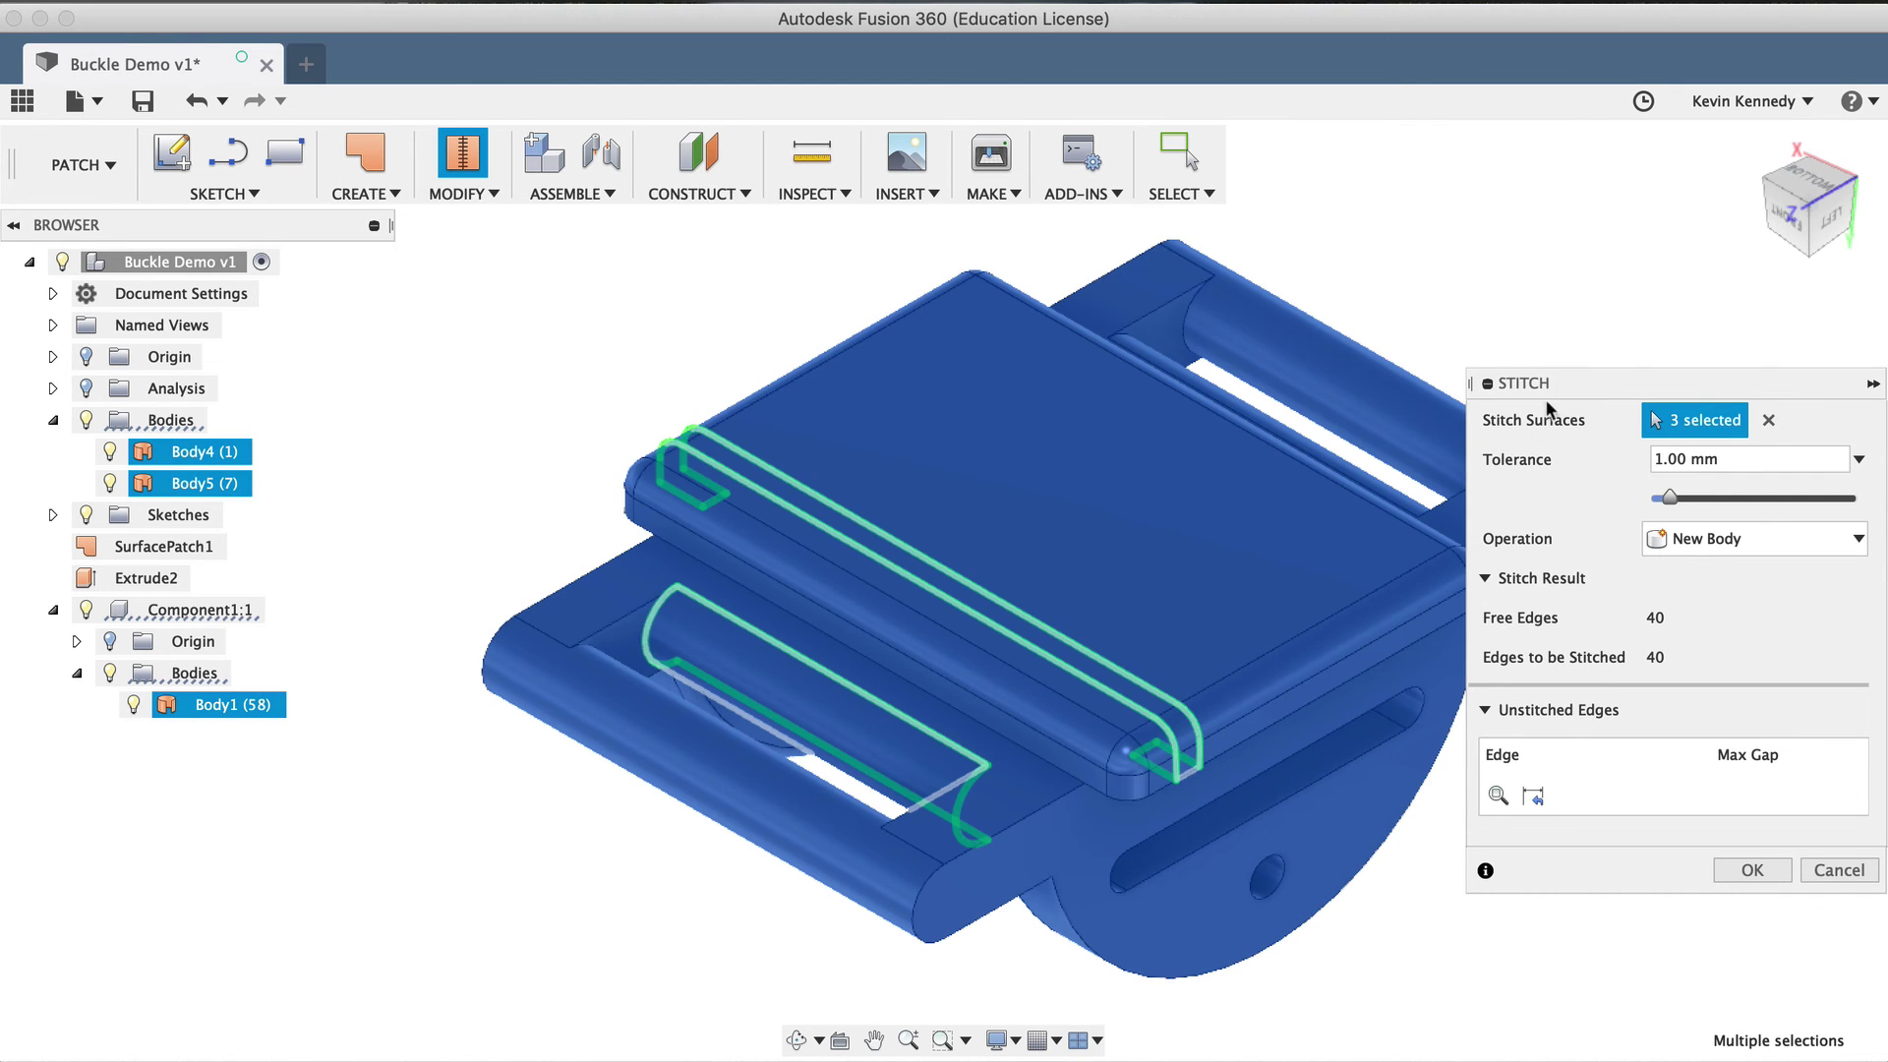
pyautogui.moveTo(1575, 375); pyautogui.dragTo(1519, 344)
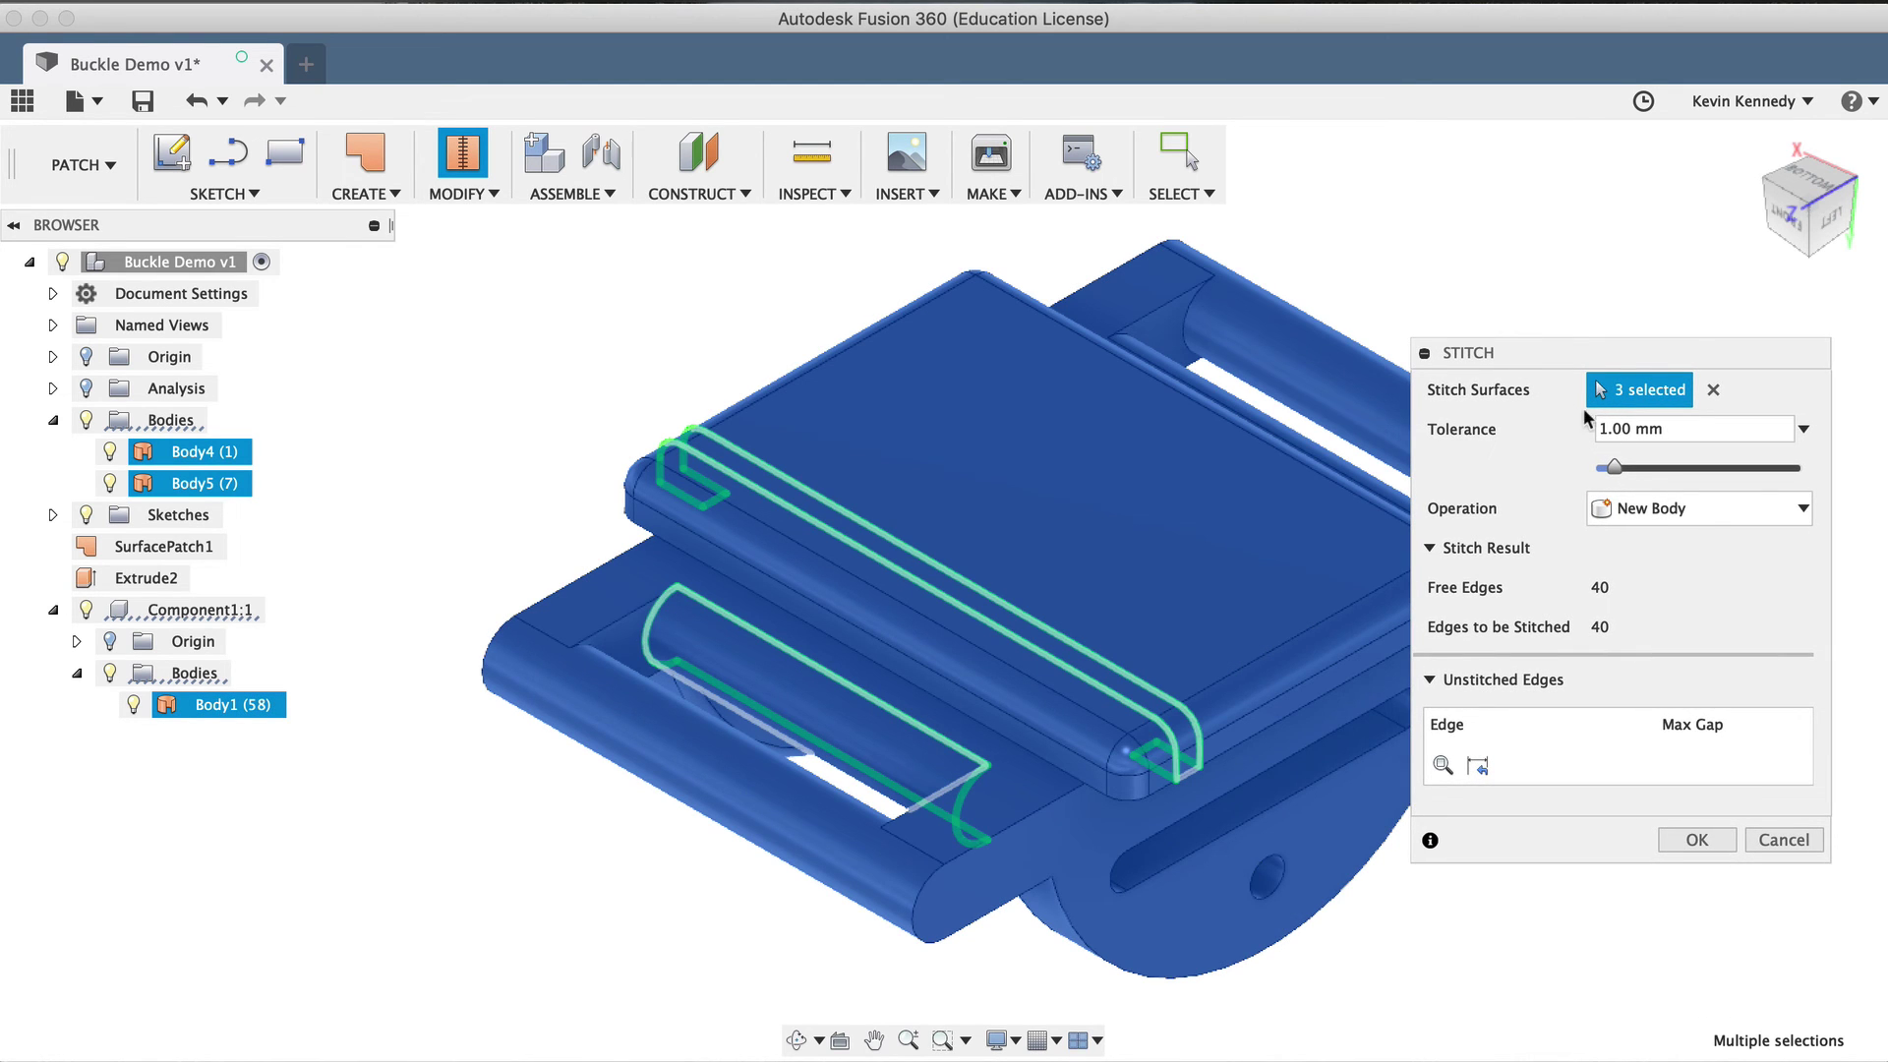
pyautogui.doubleClick(1634, 428)
pyautogui.write('.01')
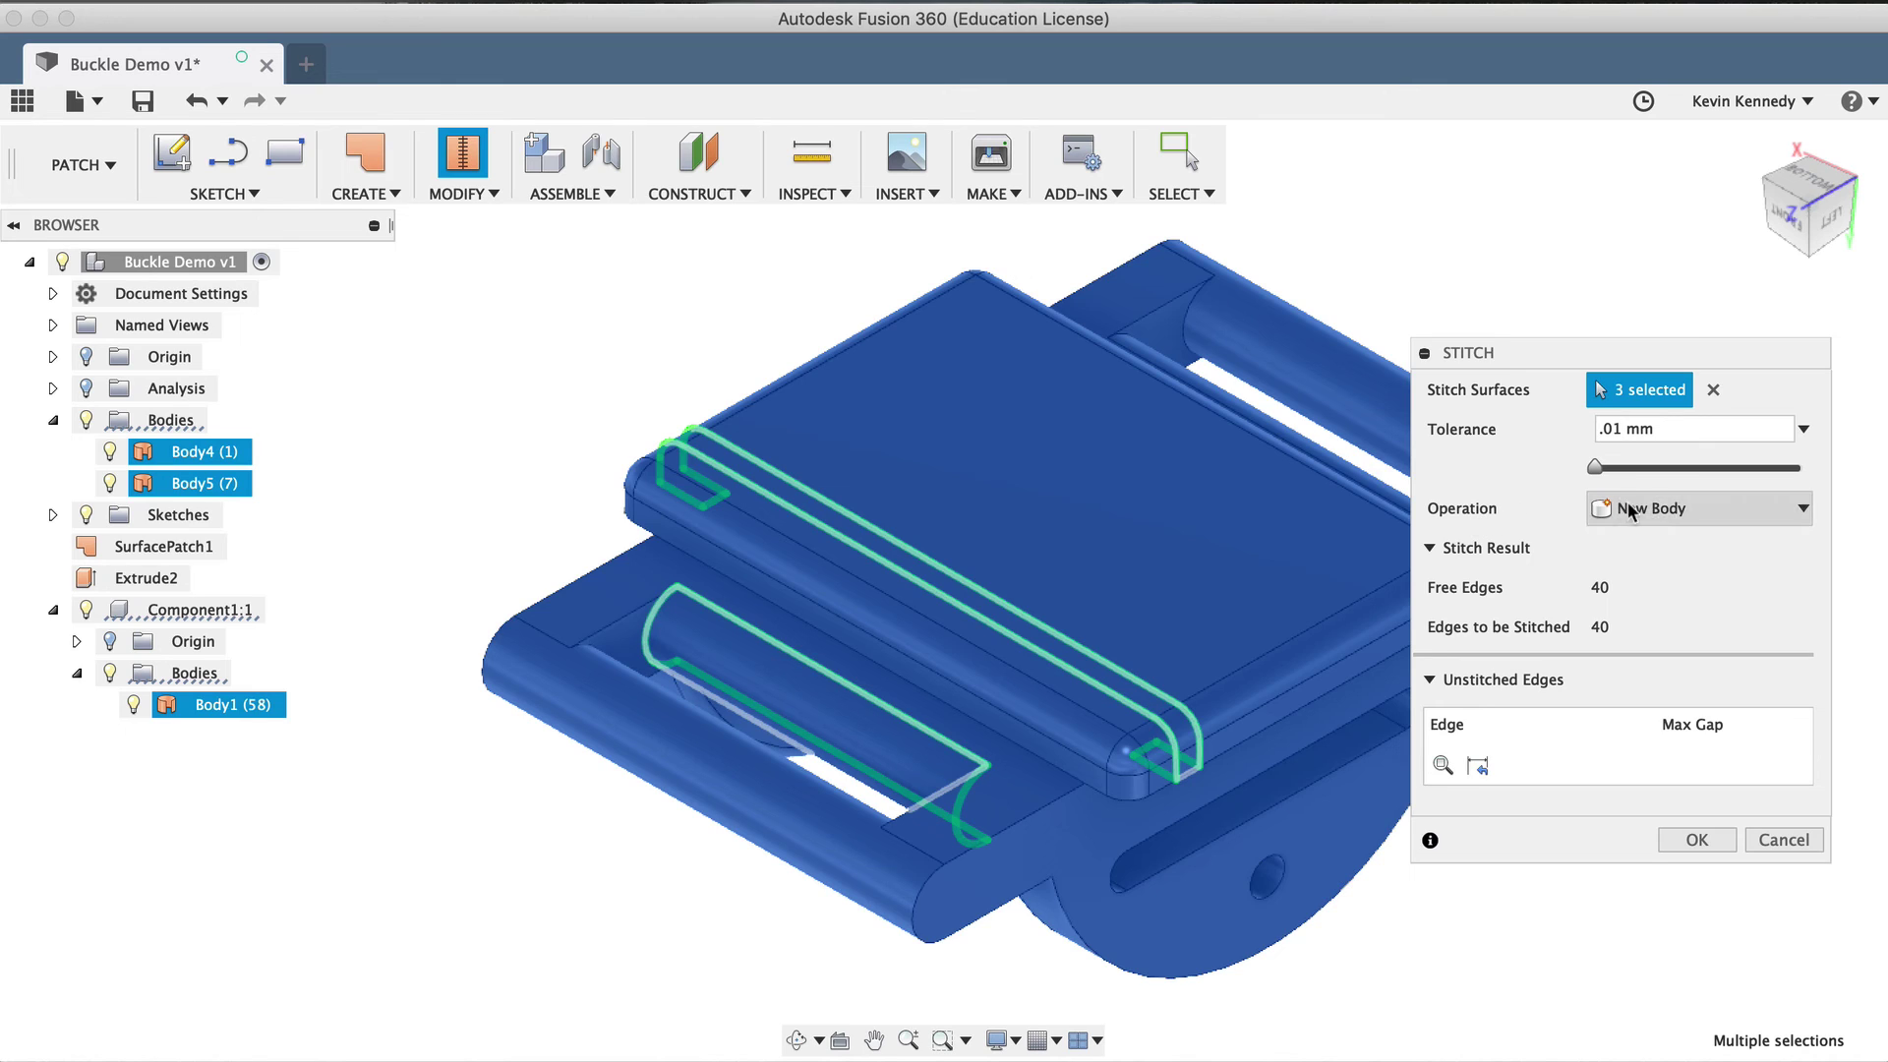
pyautogui.click(1695, 840)
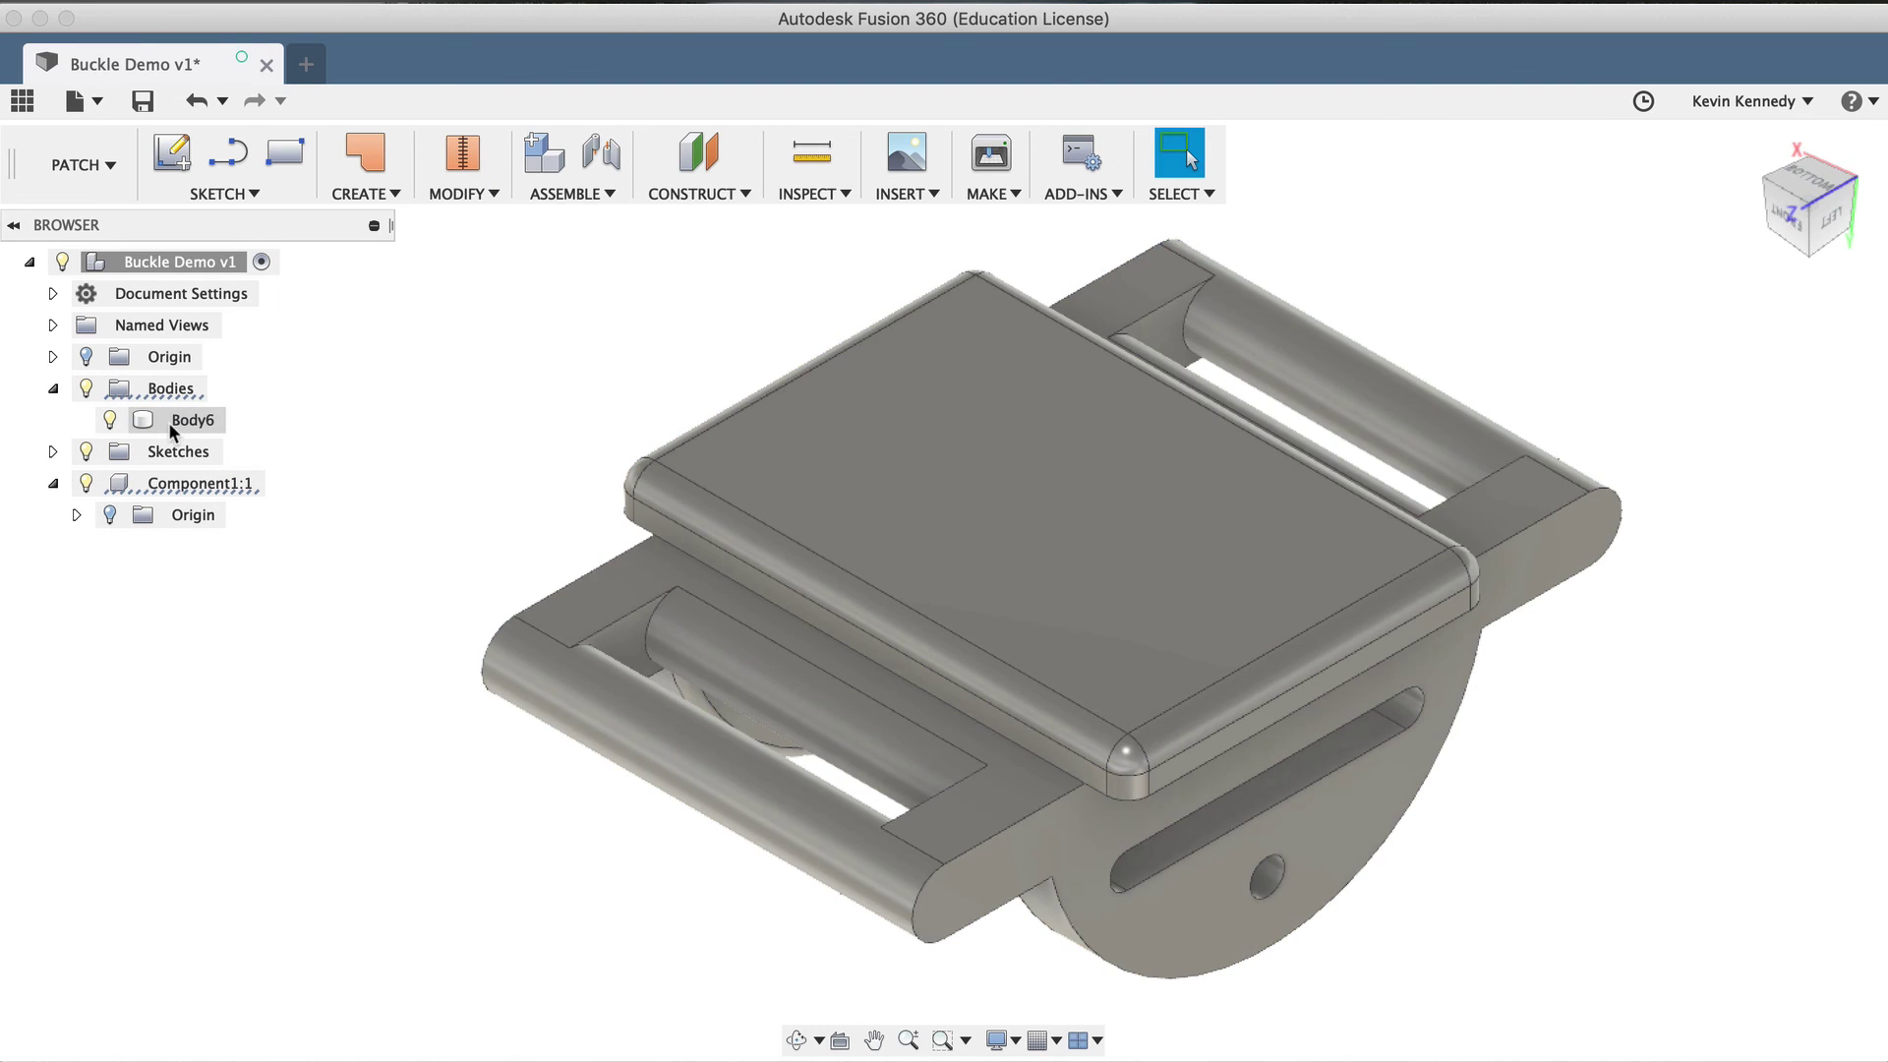
# - Check the stitched Body6 in the browser, then begin and cancel renaming it
pyautogui.click(183, 420)
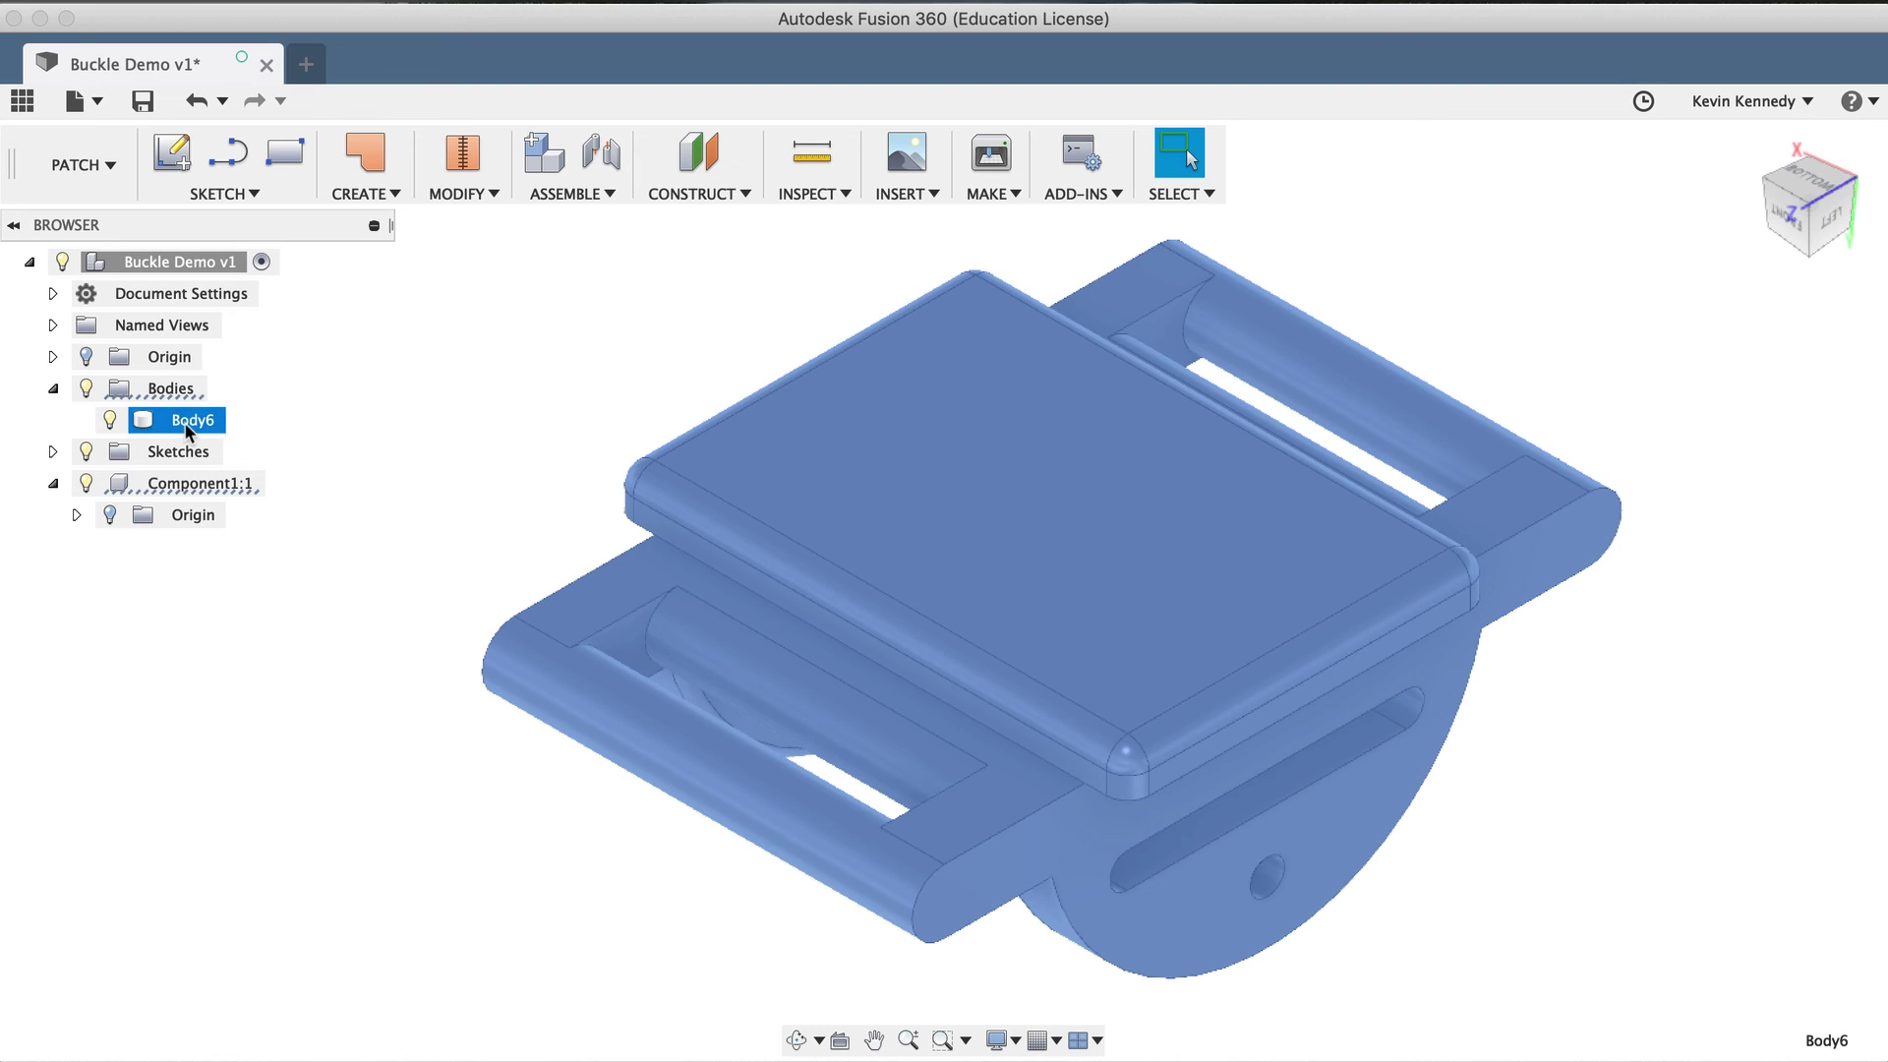
pyautogui.click(365, 409)
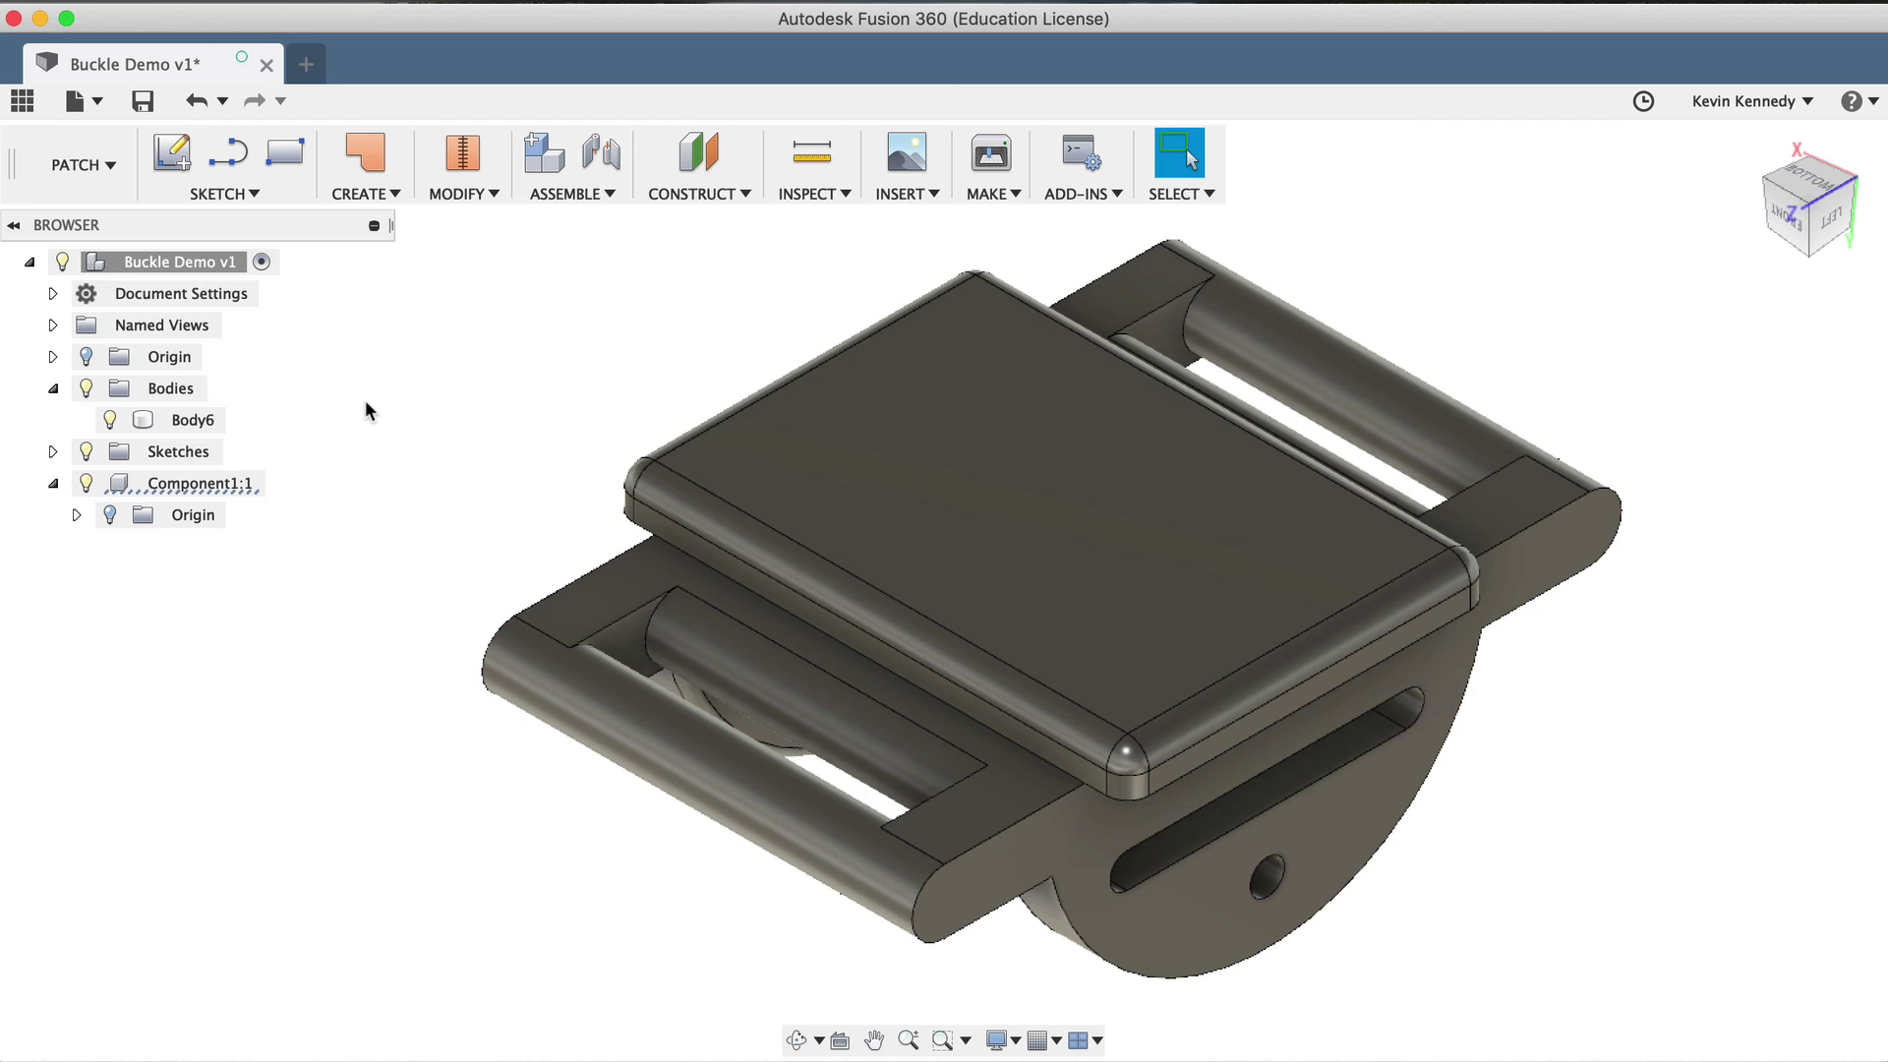
pyautogui.doubleClick(196, 424)
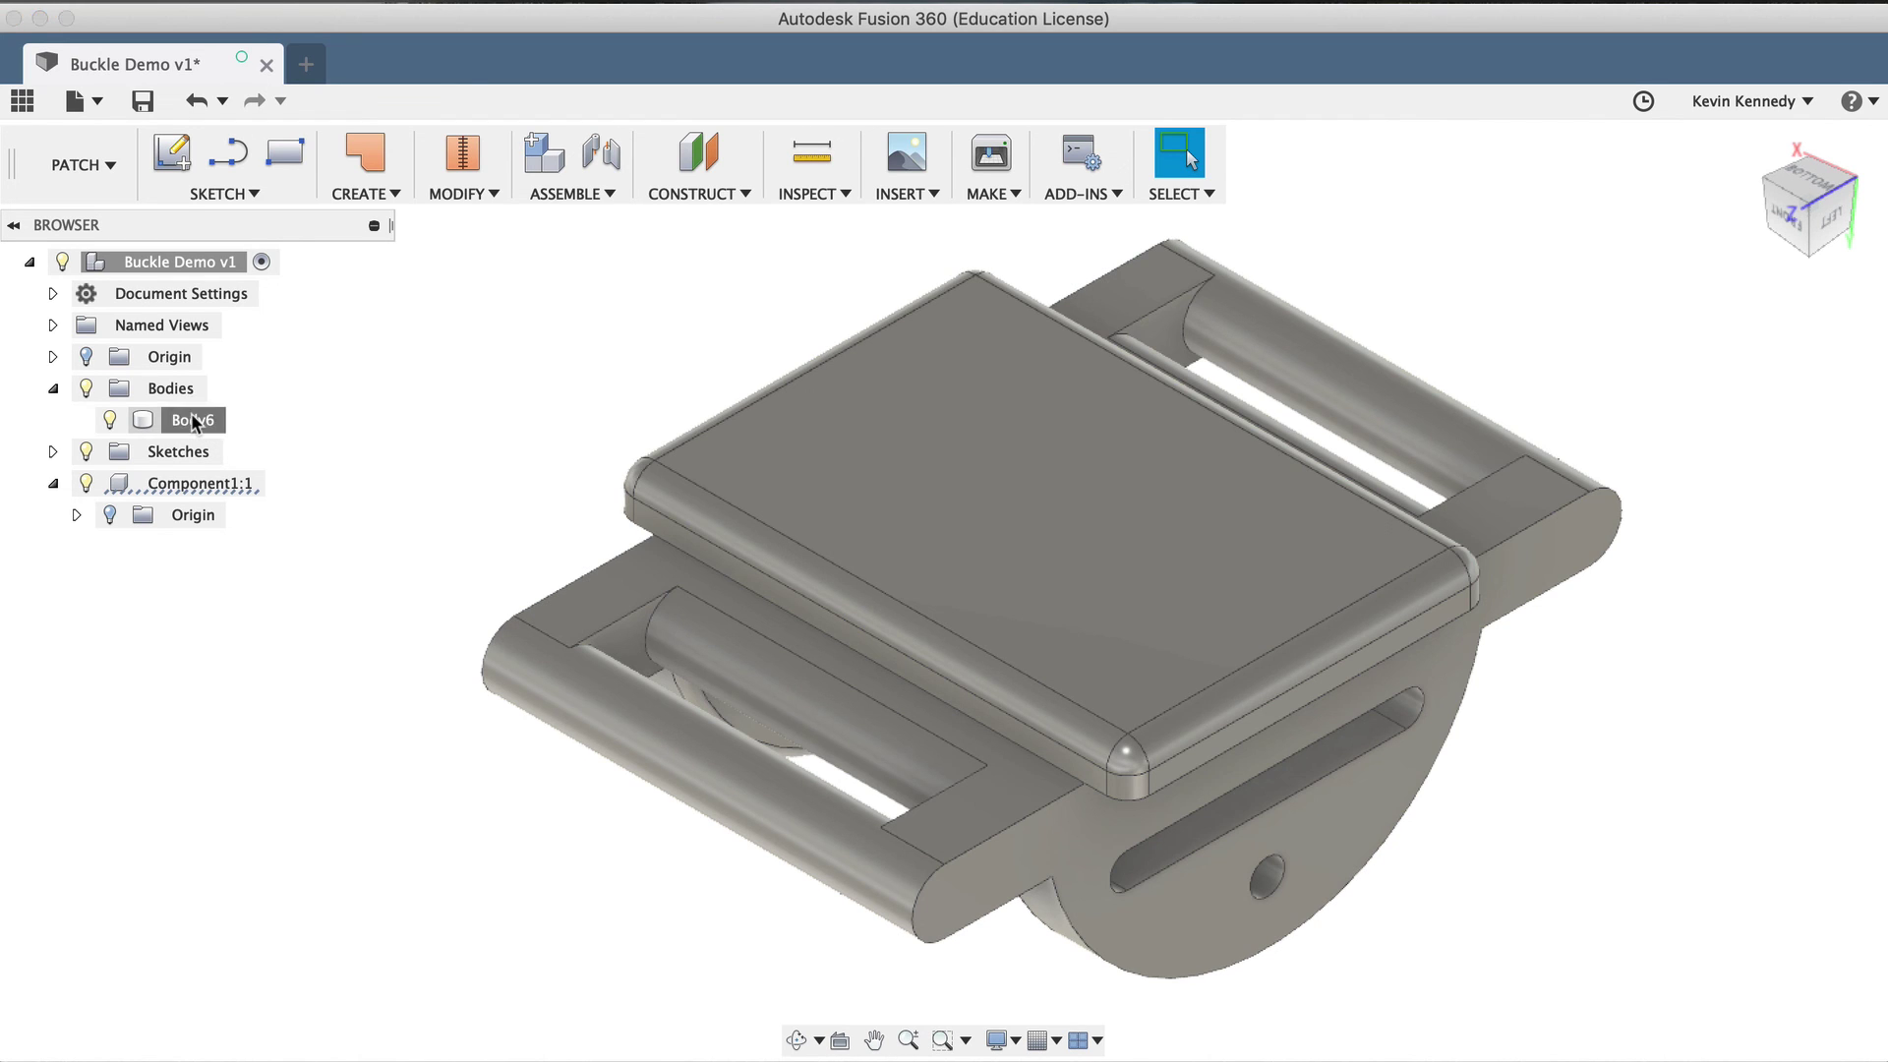
pyautogui.press('Escape')
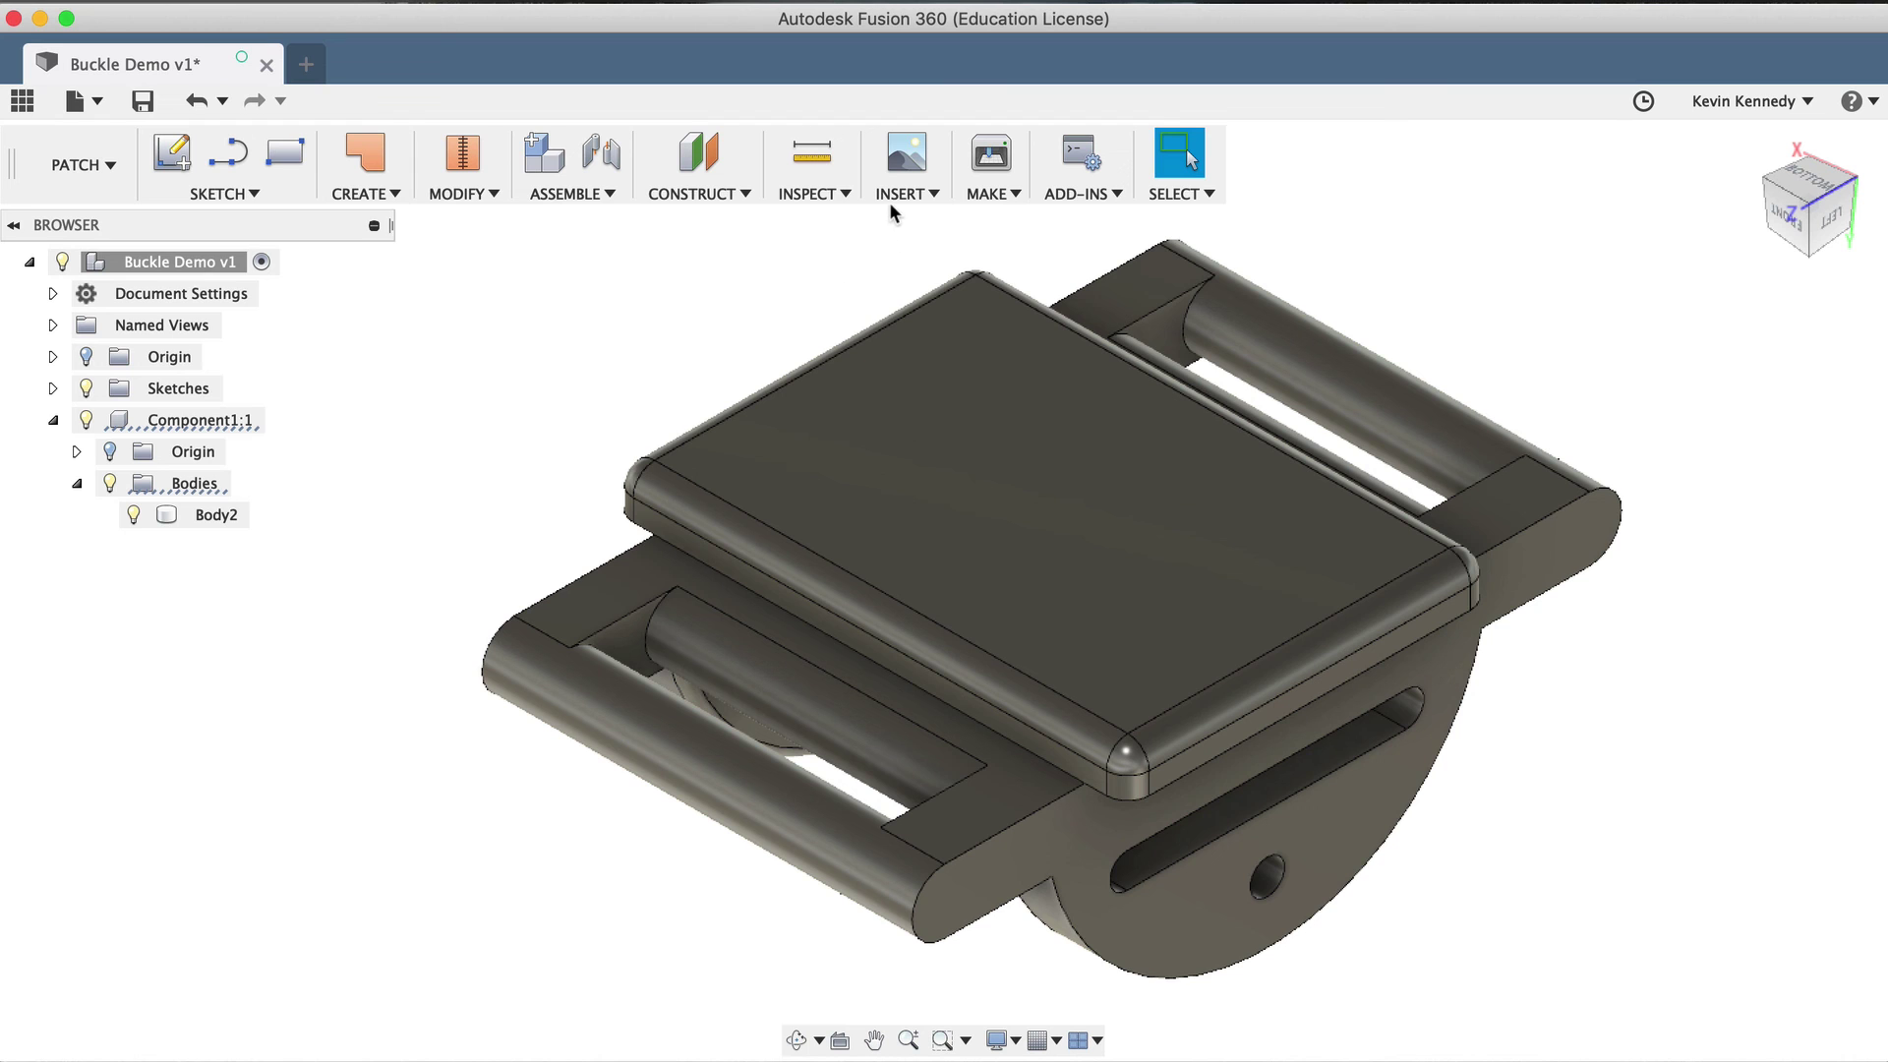
# - Cut a section analysis through the buckle on the XY origin plane and view it from the Front
pyautogui.click(1747, 147)
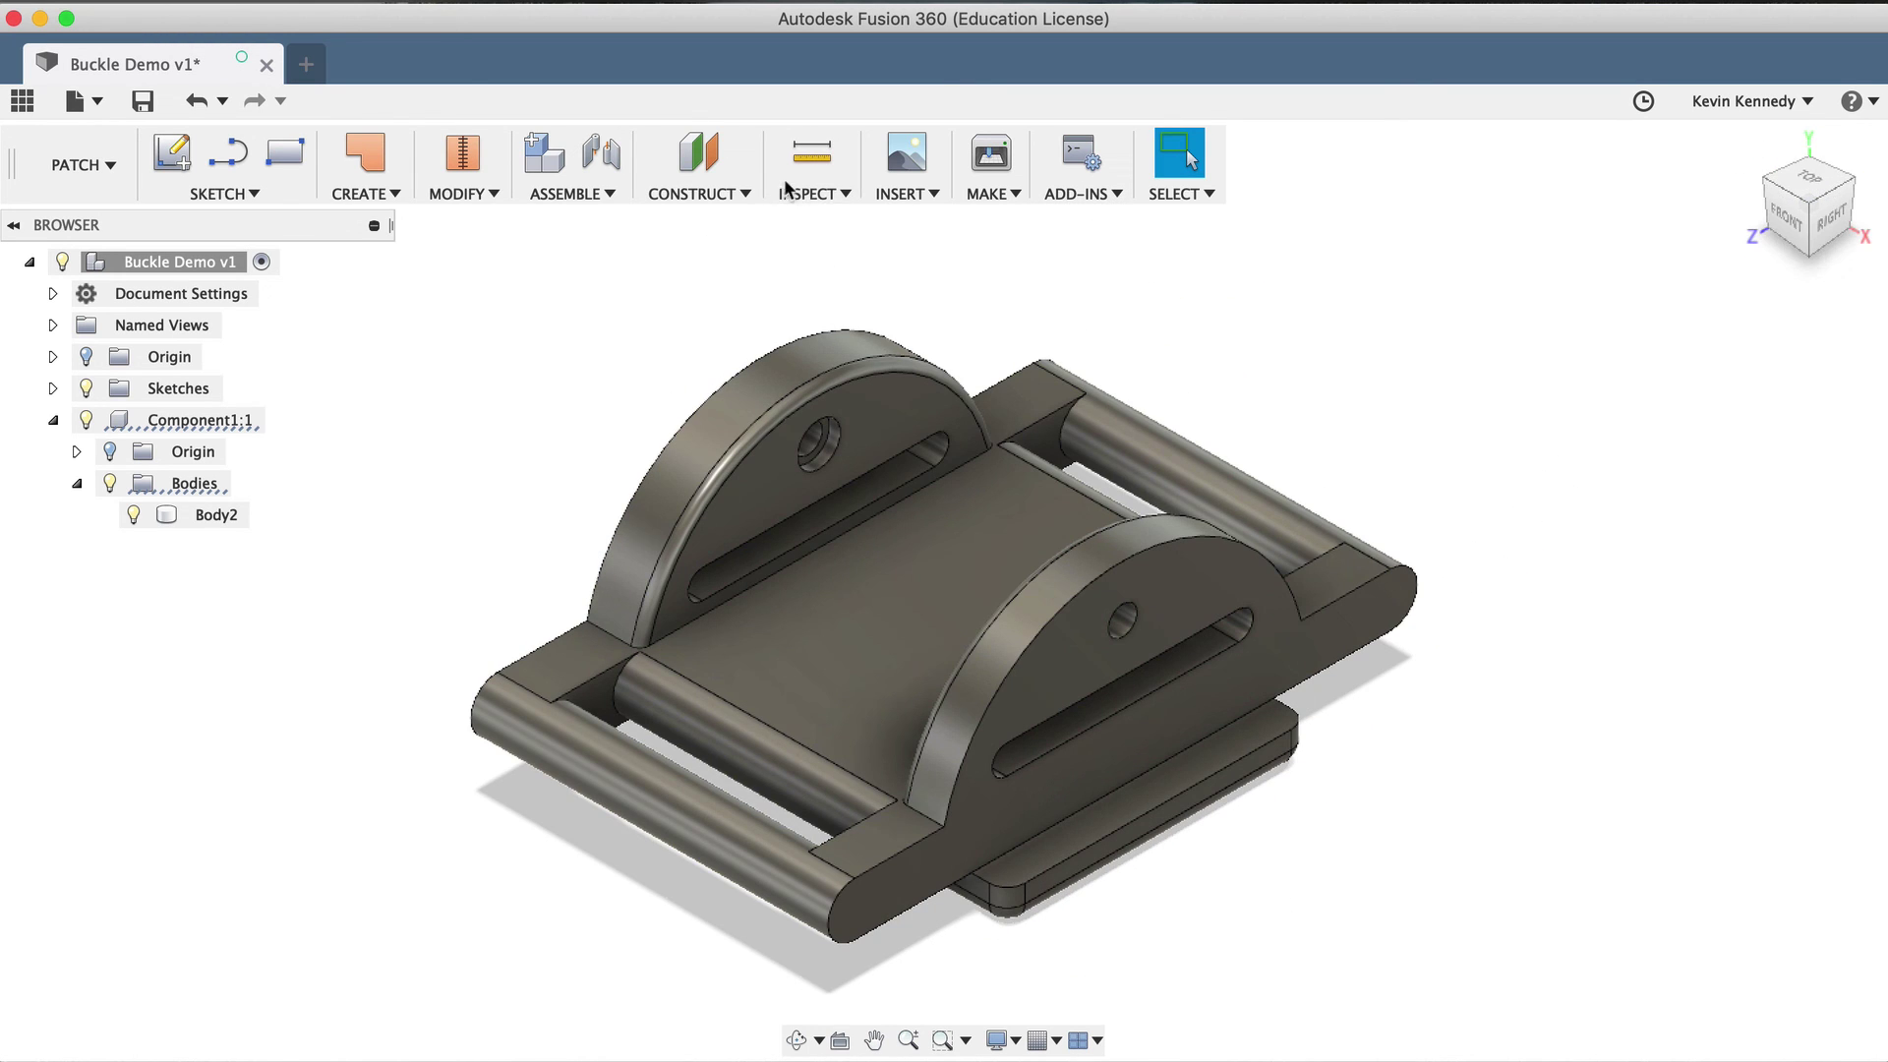
pyautogui.click(826, 193)
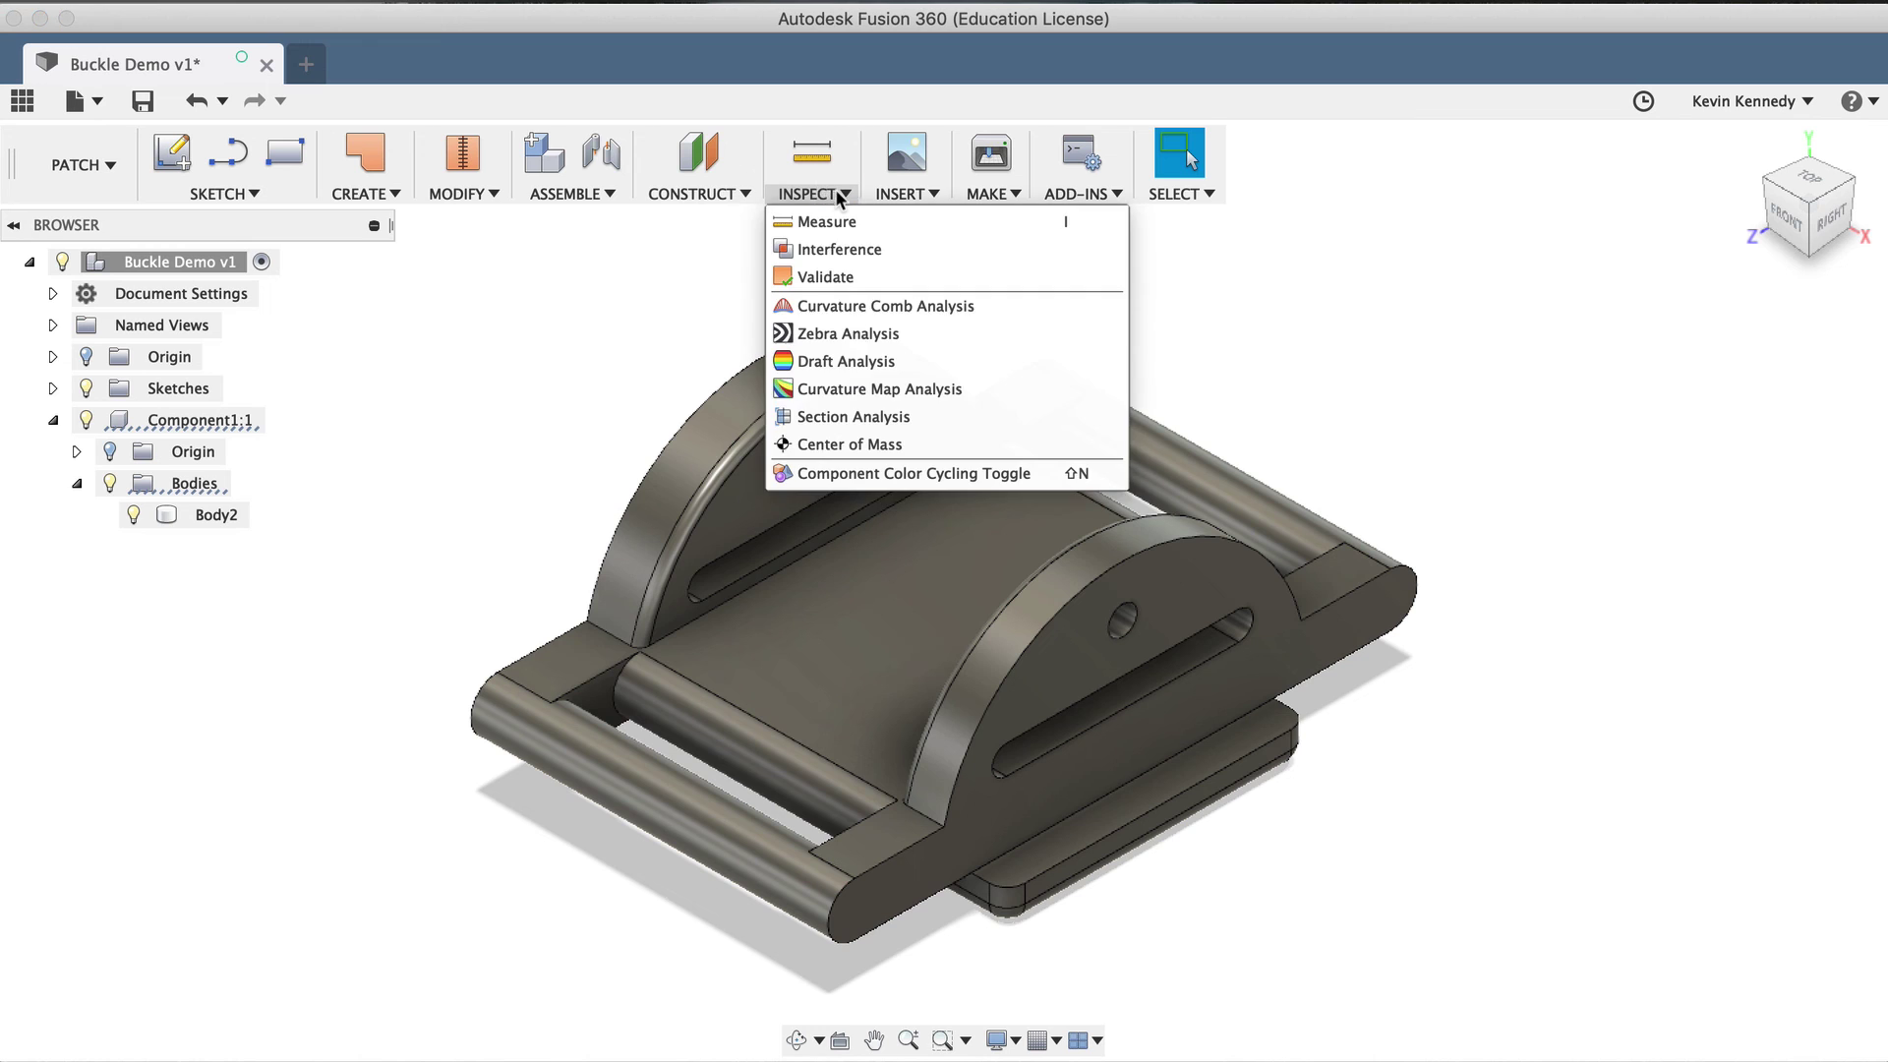
pyautogui.click(859, 421)
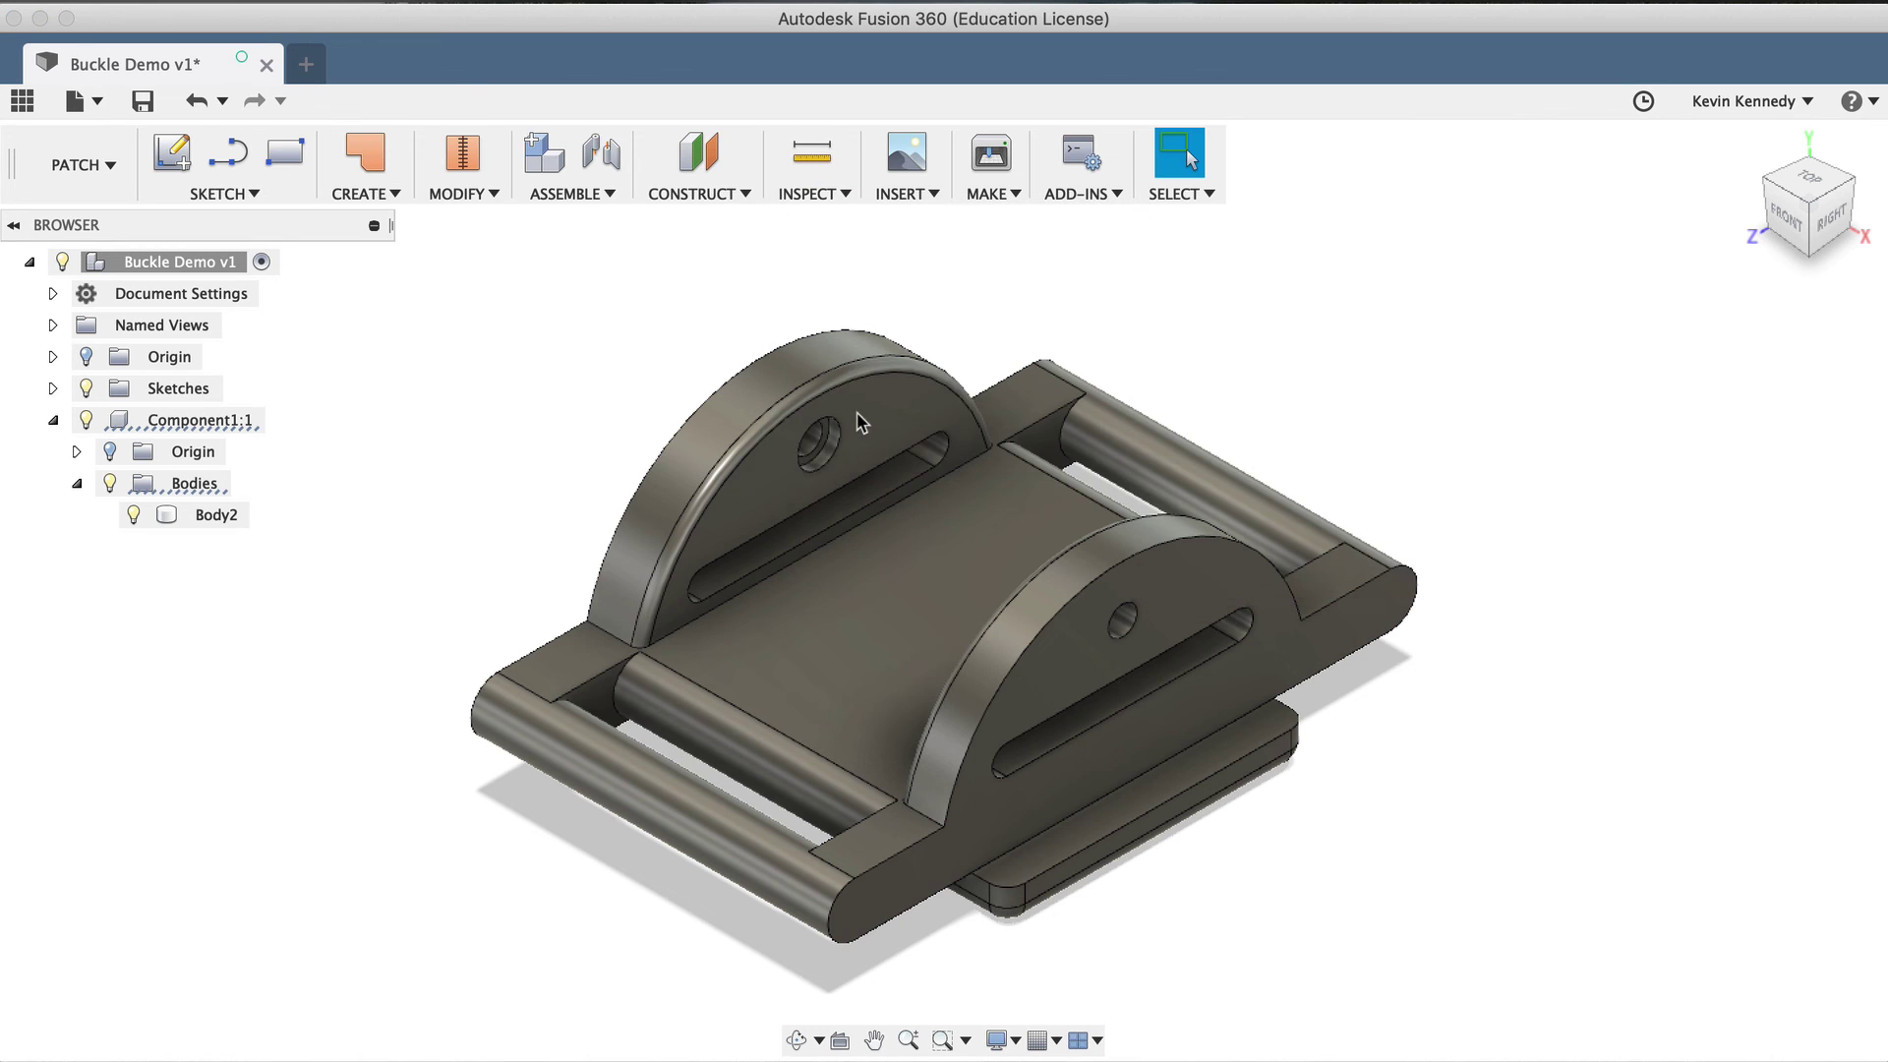
pyautogui.click(55, 357)
pyautogui.click(183, 525)
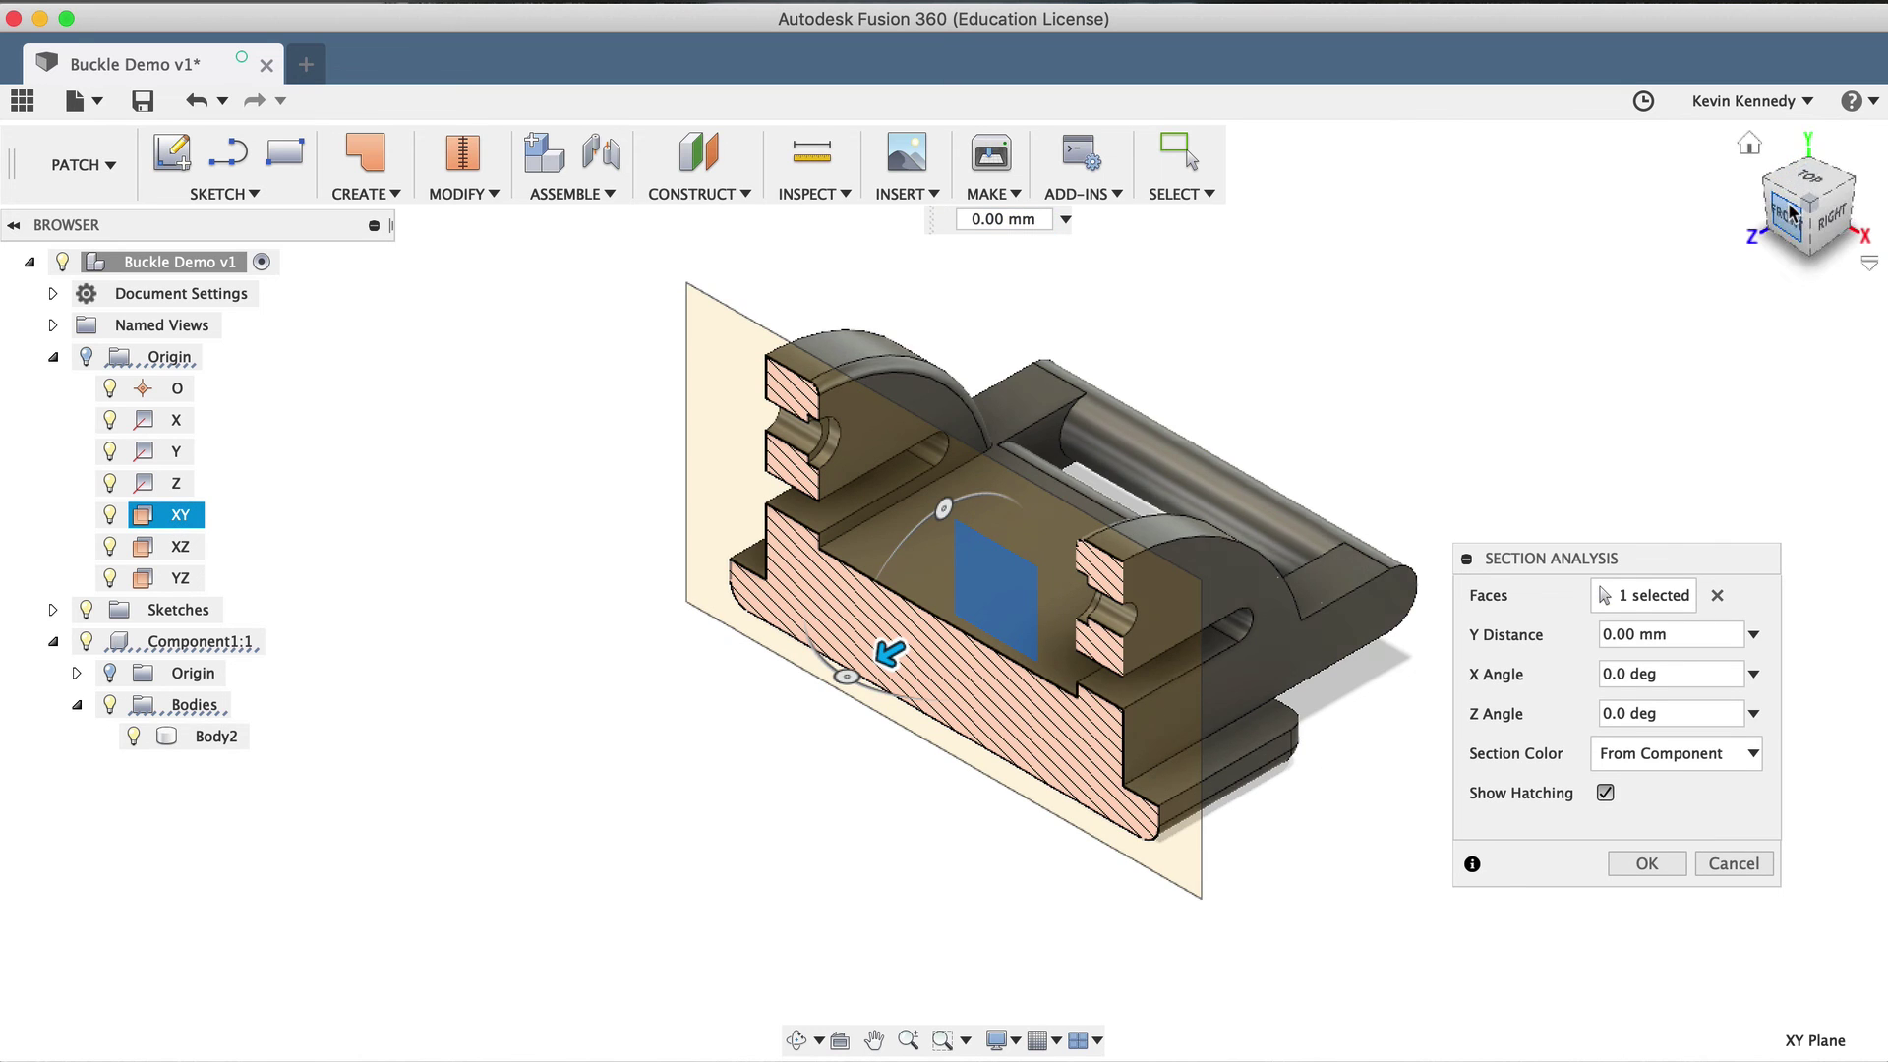
pyautogui.click(1642, 863)
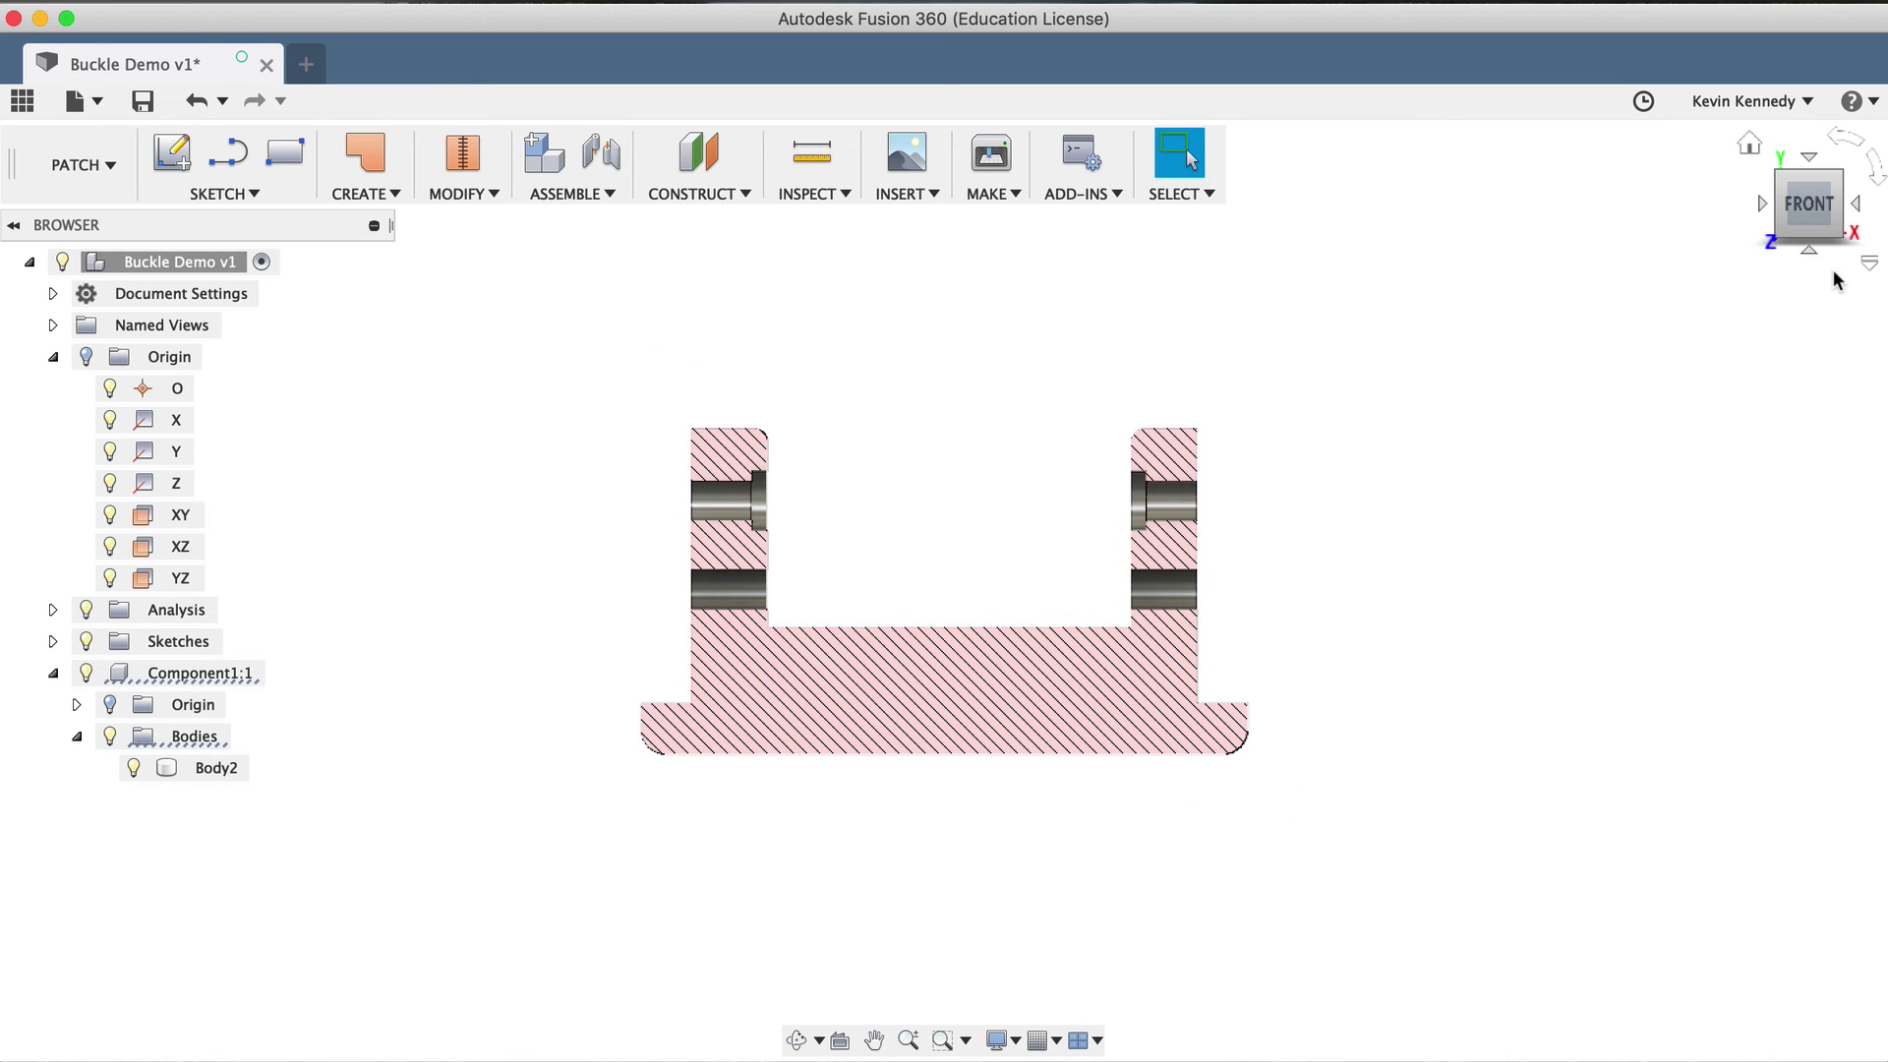